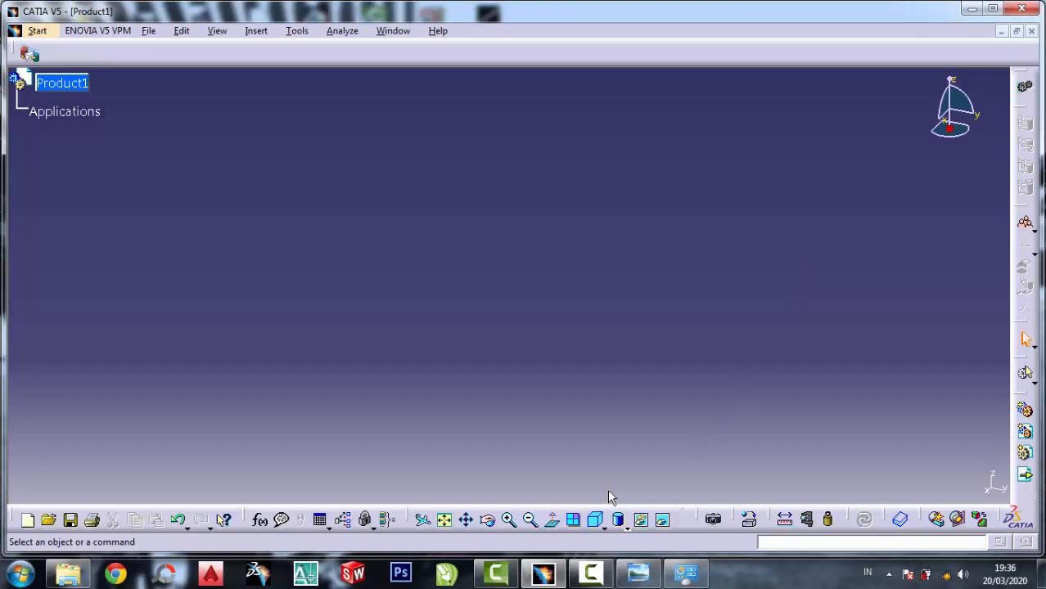
Bring up the Prop3DCAD-14 reference drawing, reposition its window, and examine the bracket's overall shape and dimensions.
left_click(637, 573)
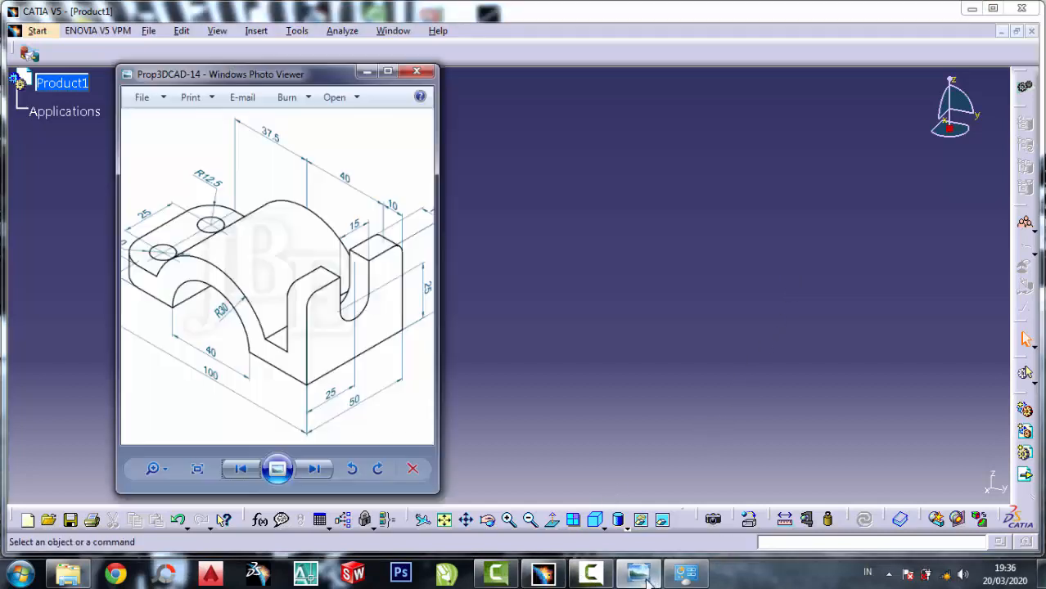
scroll(216, 276, "up", 2)
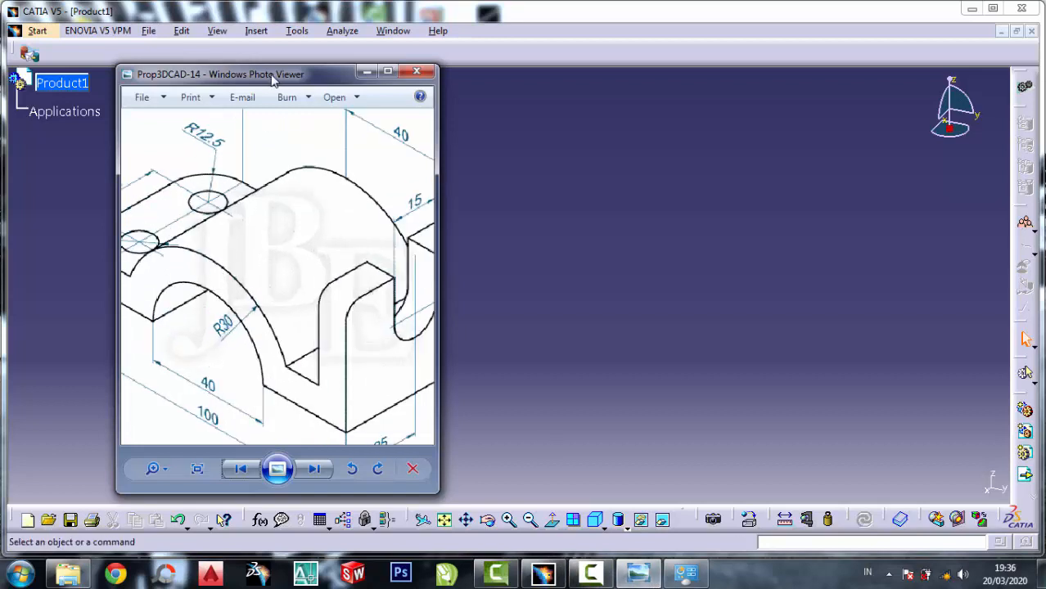
left_click_drag(274, 80, 576, 39)
scroll(573, 180, "down", 2)
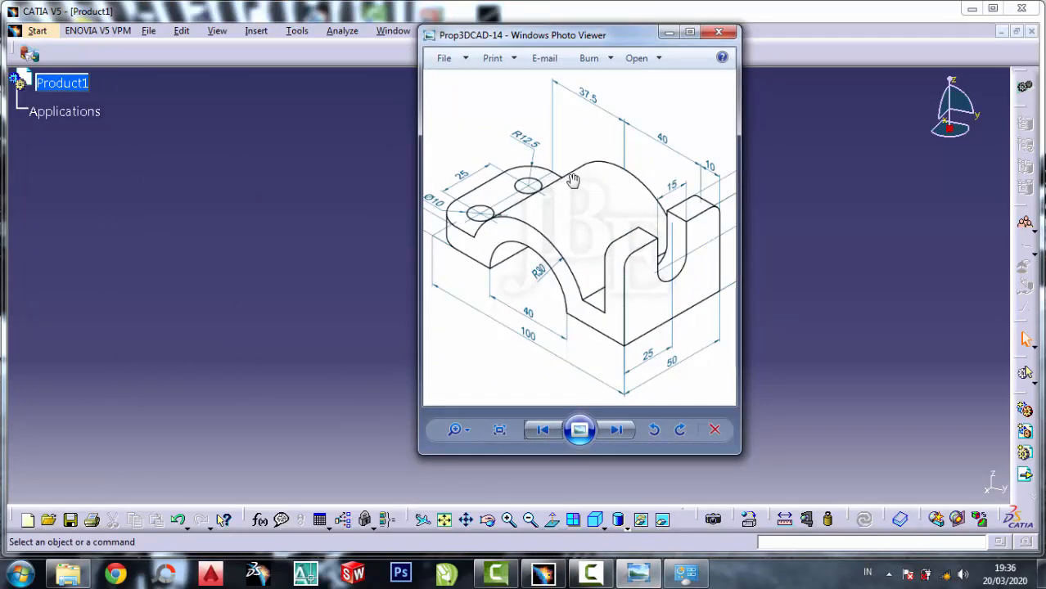
left_click(240, 219)
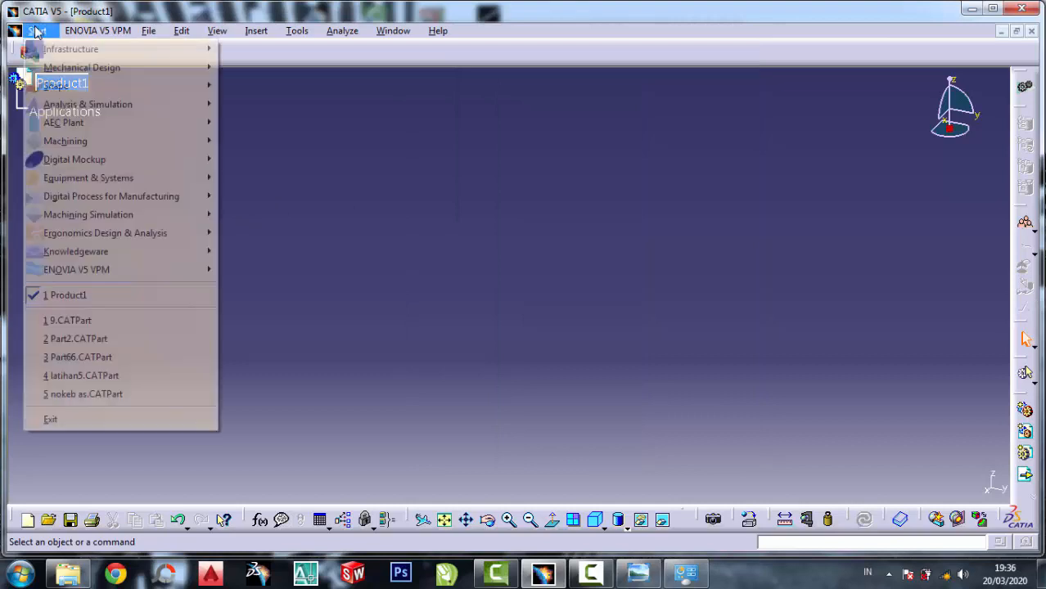
Create a new part in the Part Design workbench and start a sketch on the xy plane.
left_click(37, 31)
mouse_move(139, 59)
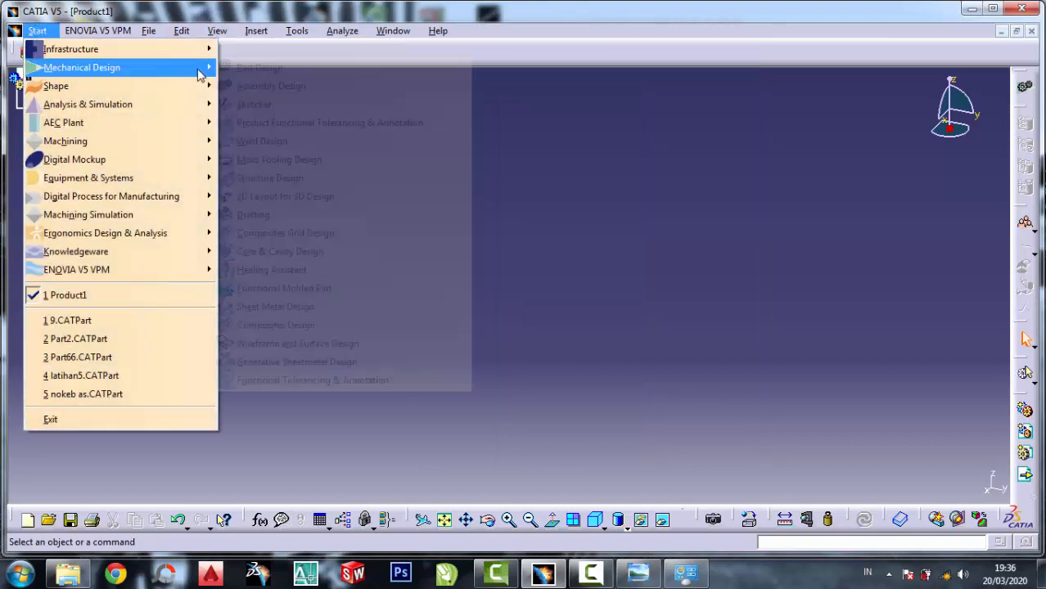
mouse_move(201, 70)
left_click(259, 69)
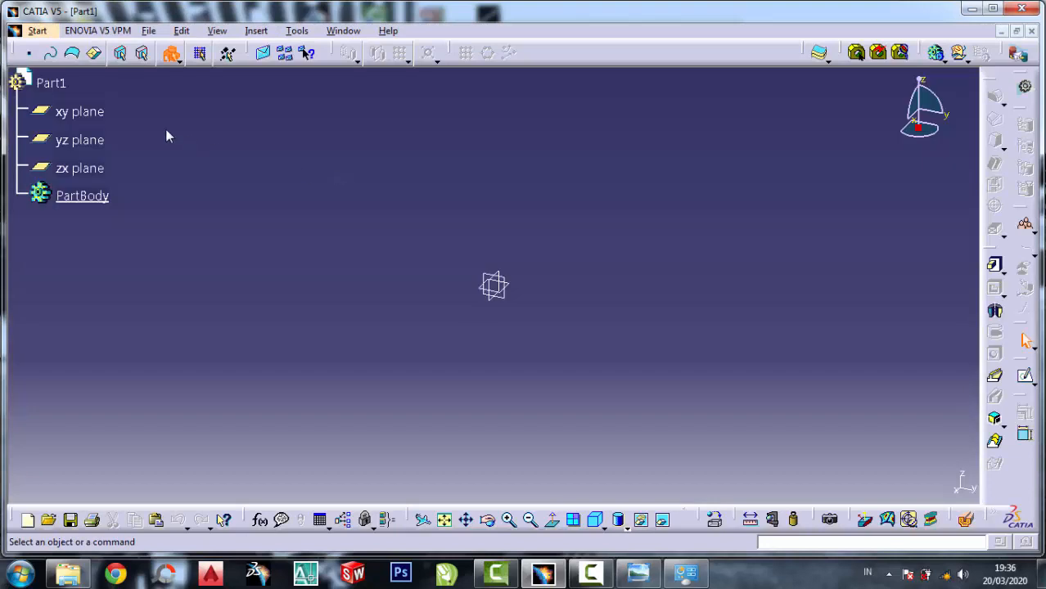
left_click(74, 112)
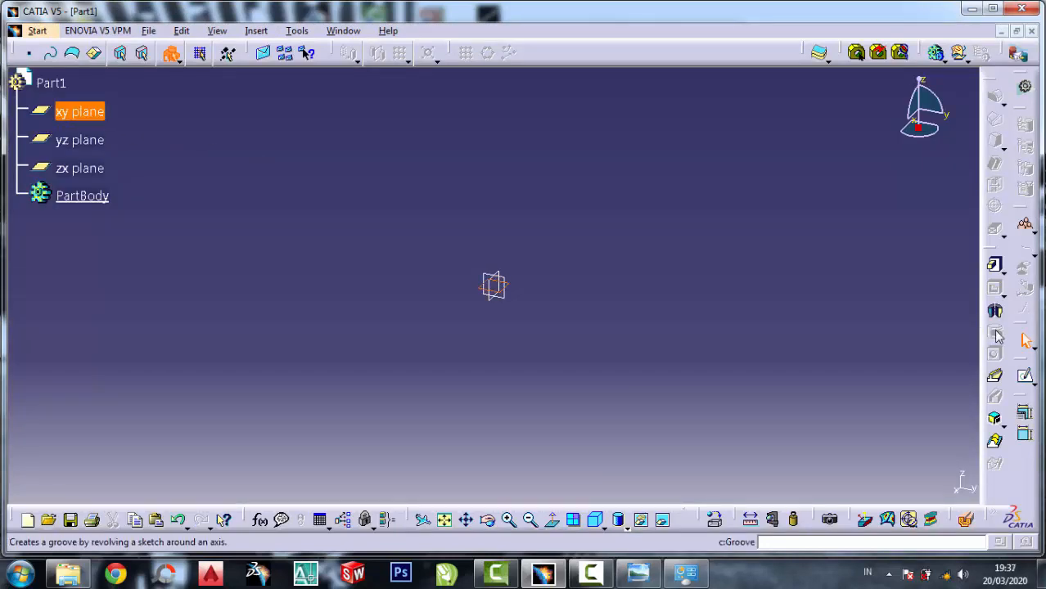
left_click(1028, 379)
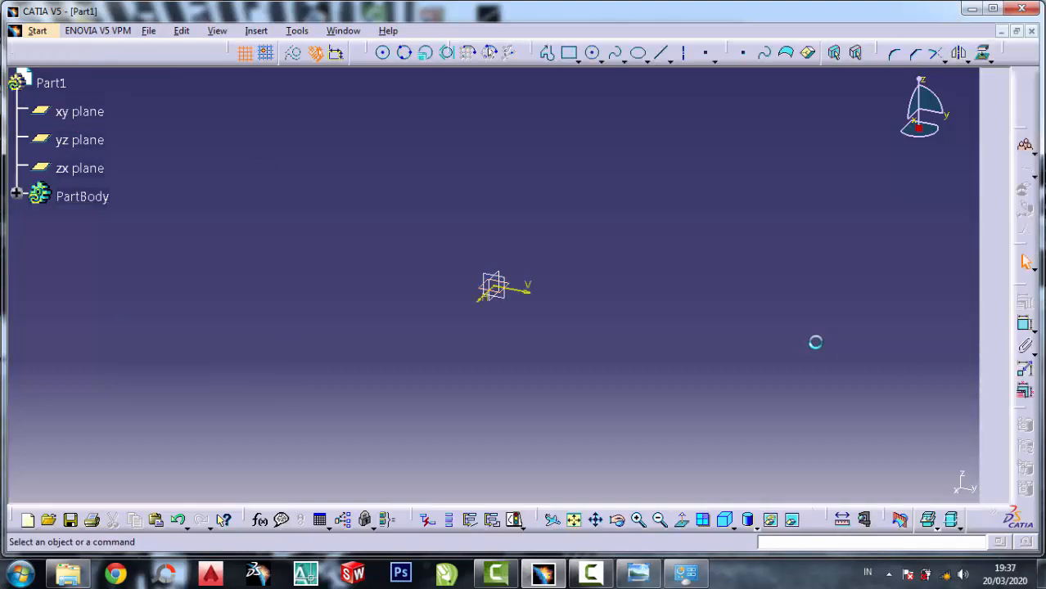
Examine the arch's radius and opening width in the Prop3DCAD-14 reference drawing.
left_click(638, 573)
scroll(508, 244, "up", 2)
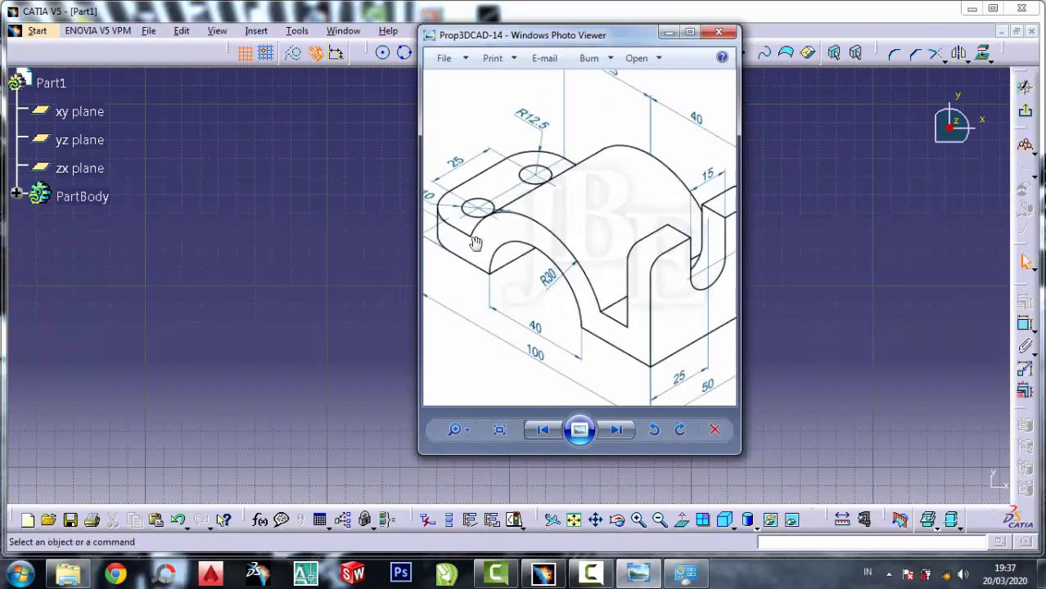
scroll(519, 230, "down", 2)
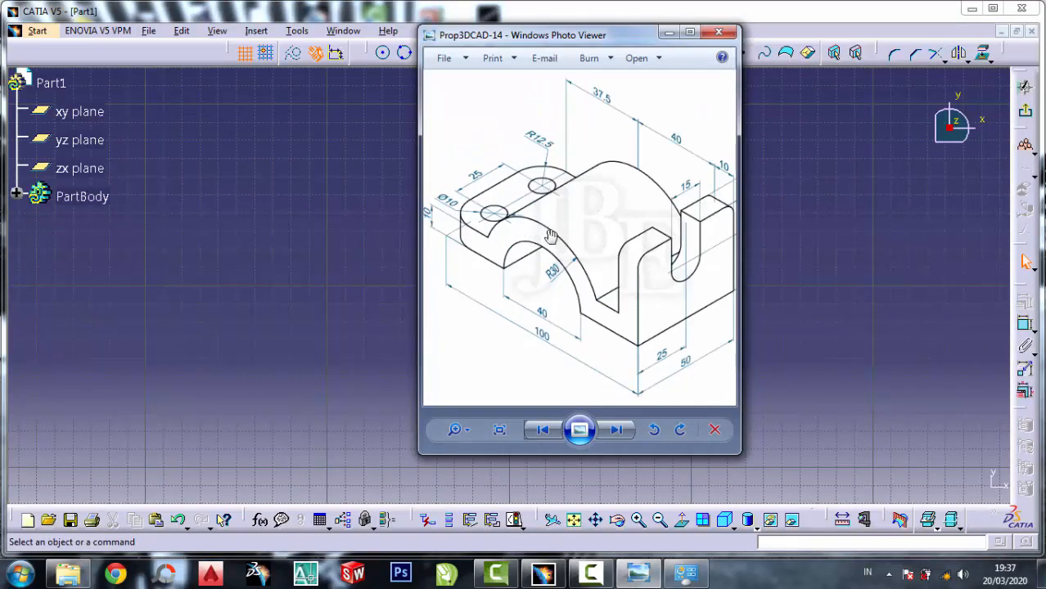
scroll(557, 237, "up", 3)
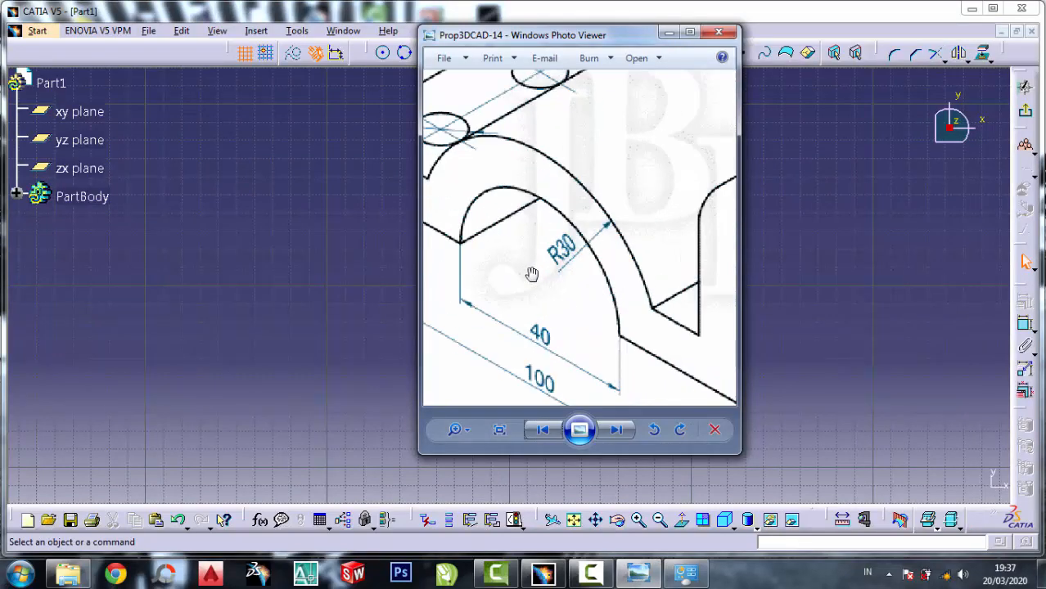
left_click(305, 257)
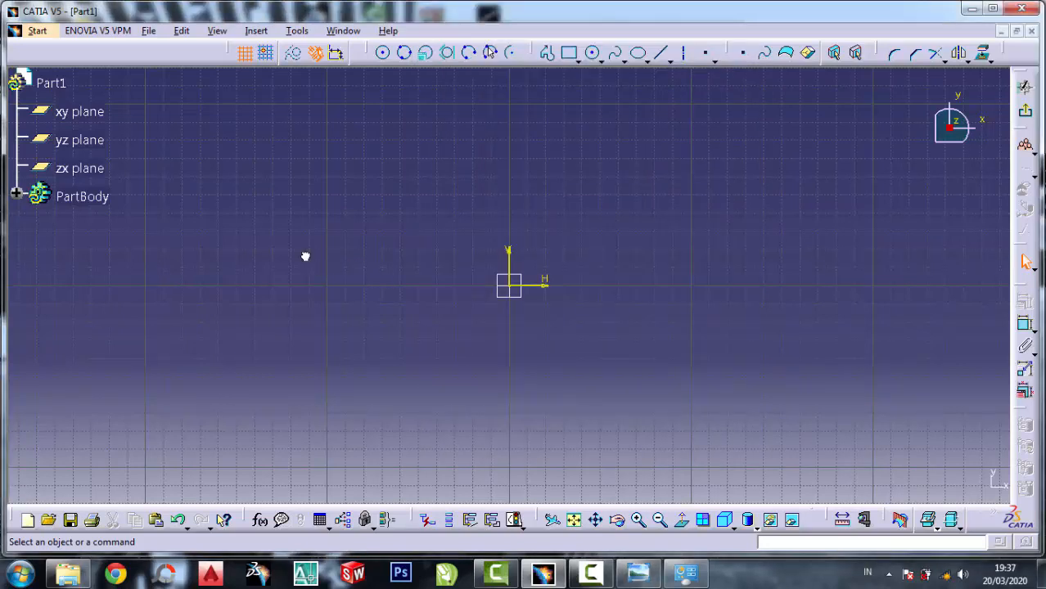
Sketch two concentric circles centred on the origin, one about 48 mm and one about 24 mm in radius.
left_click(383, 52)
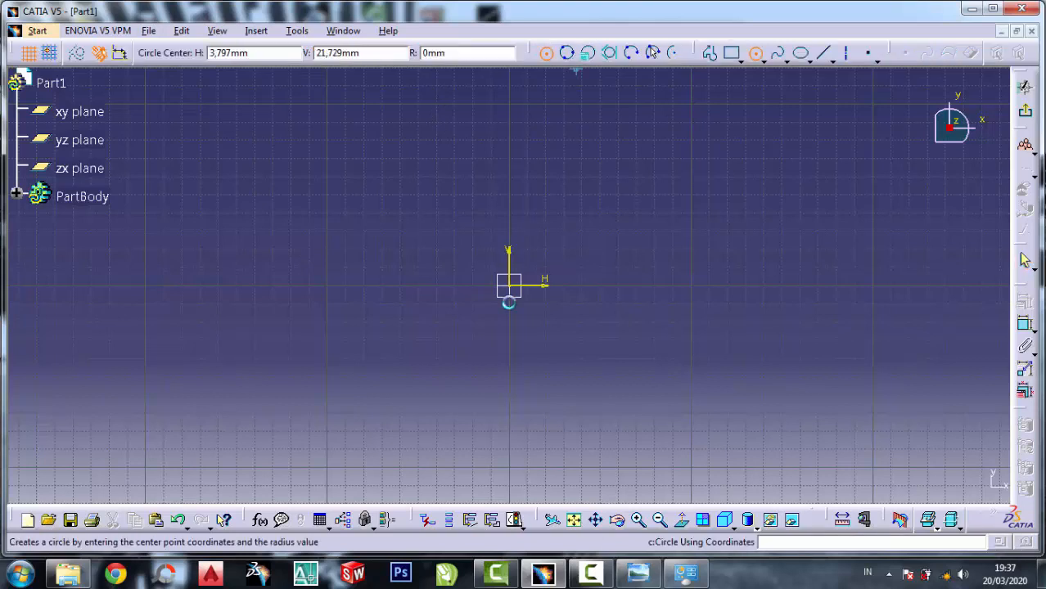
left_click(509, 284)
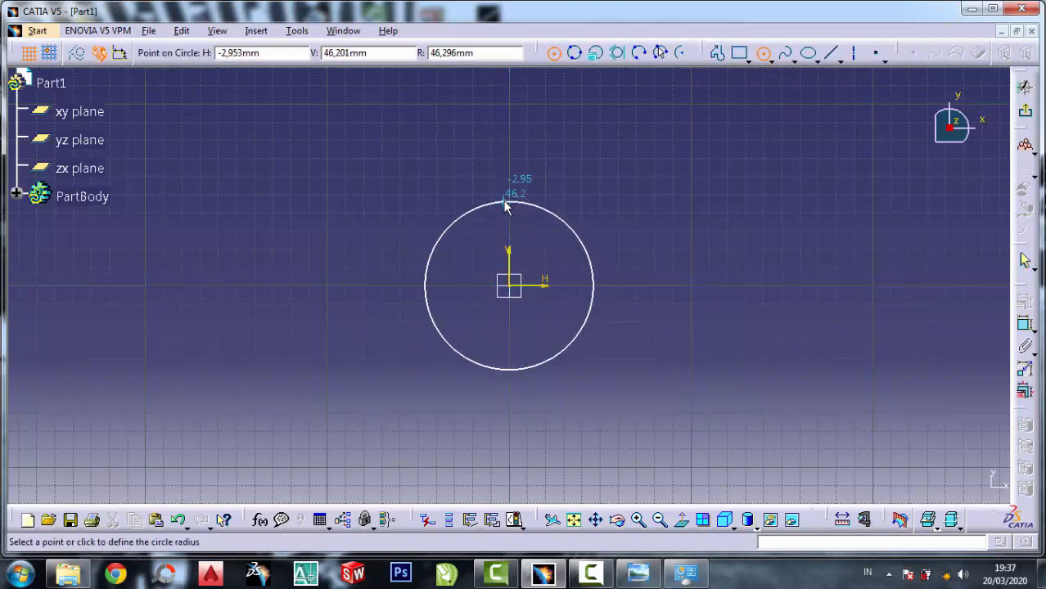
left_click(506, 203)
left_click(590, 52)
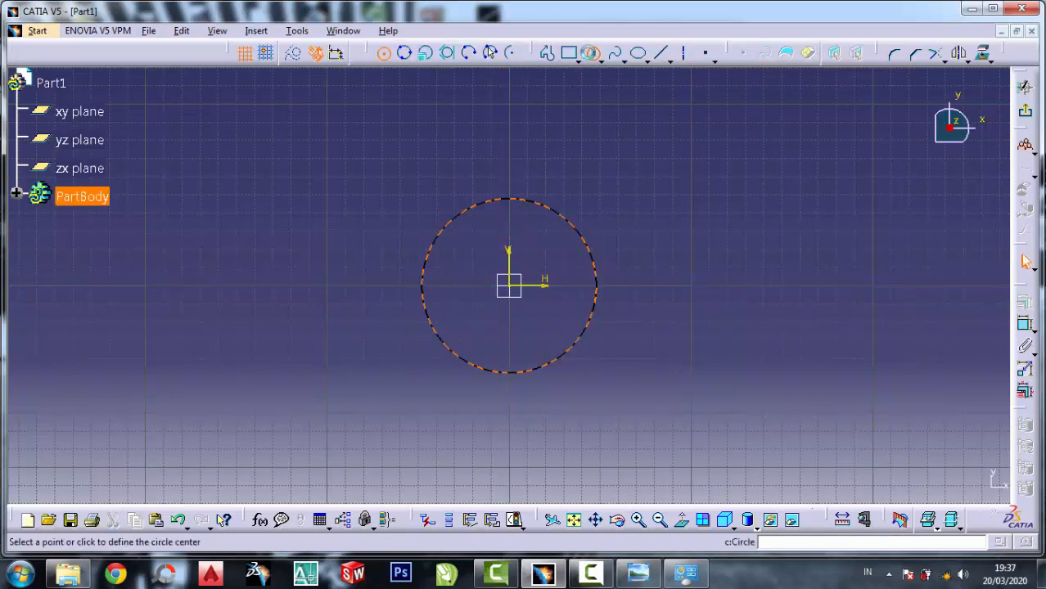
left_click(509, 286)
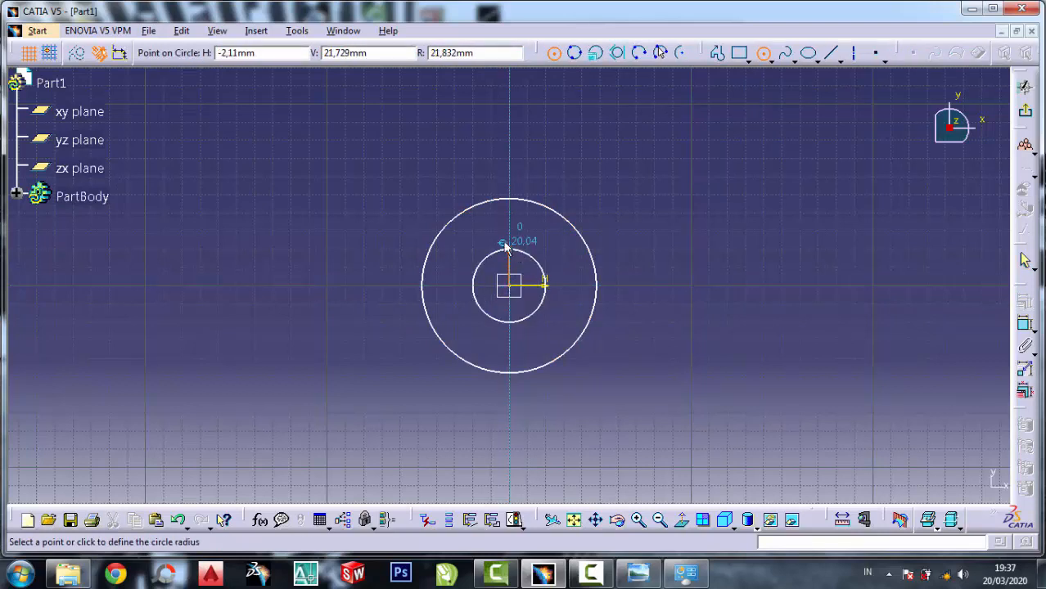
left_click(505, 242)
Dimension the smaller circle as a radius and set it to 30 mm.
left_click(560, 257)
left_click(1025, 324)
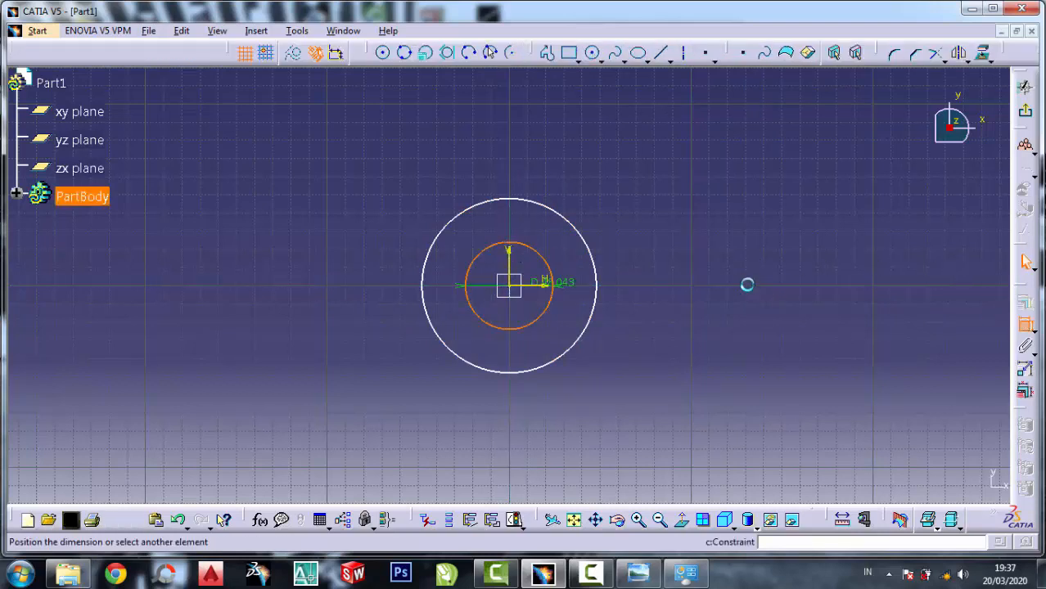
left_click(717, 250)
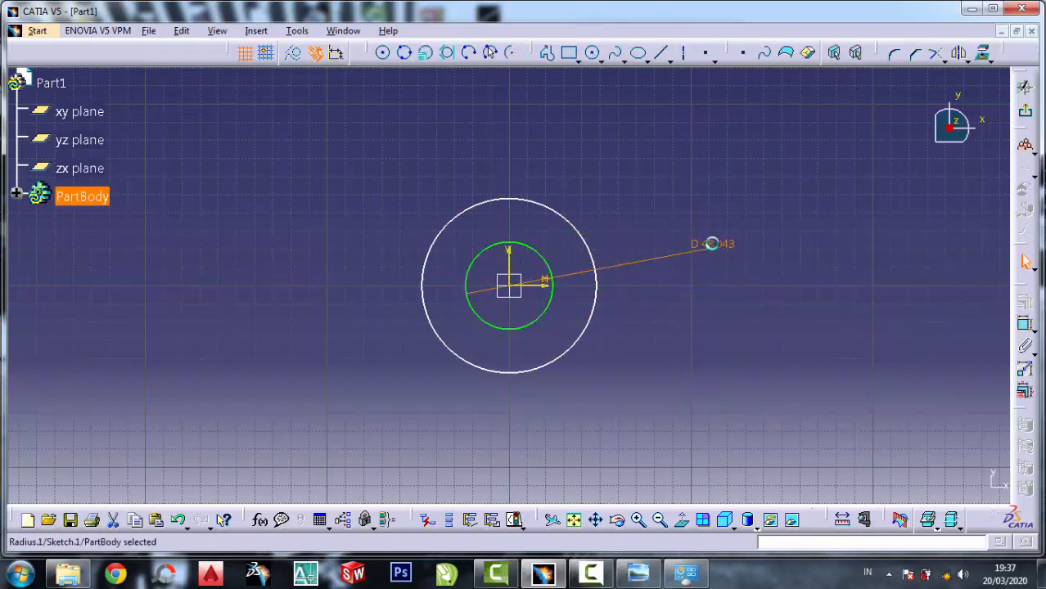
double_click(713, 244)
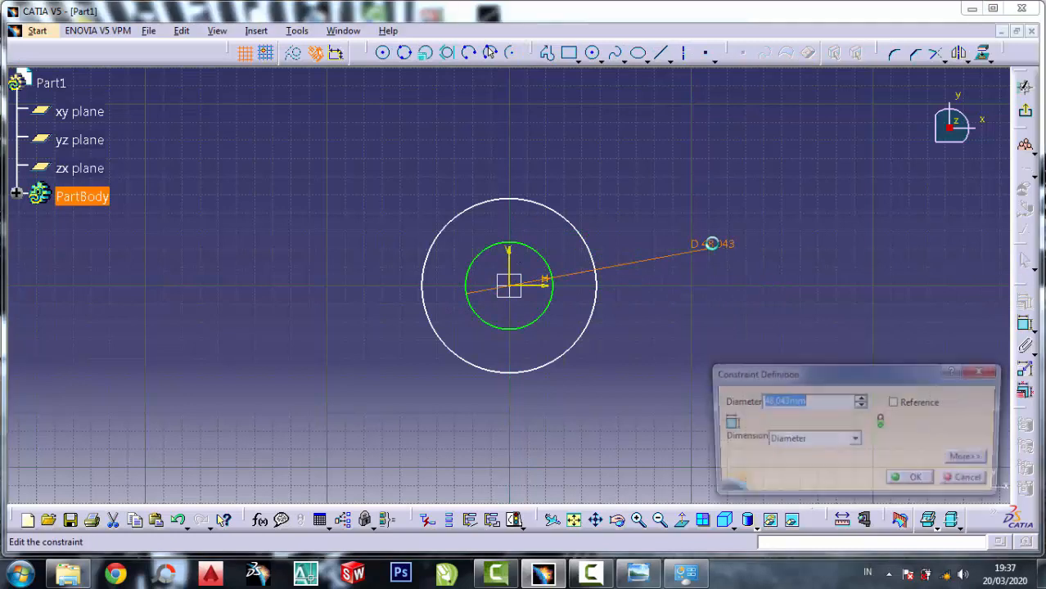
left_click(854, 440)
left_click(819, 454)
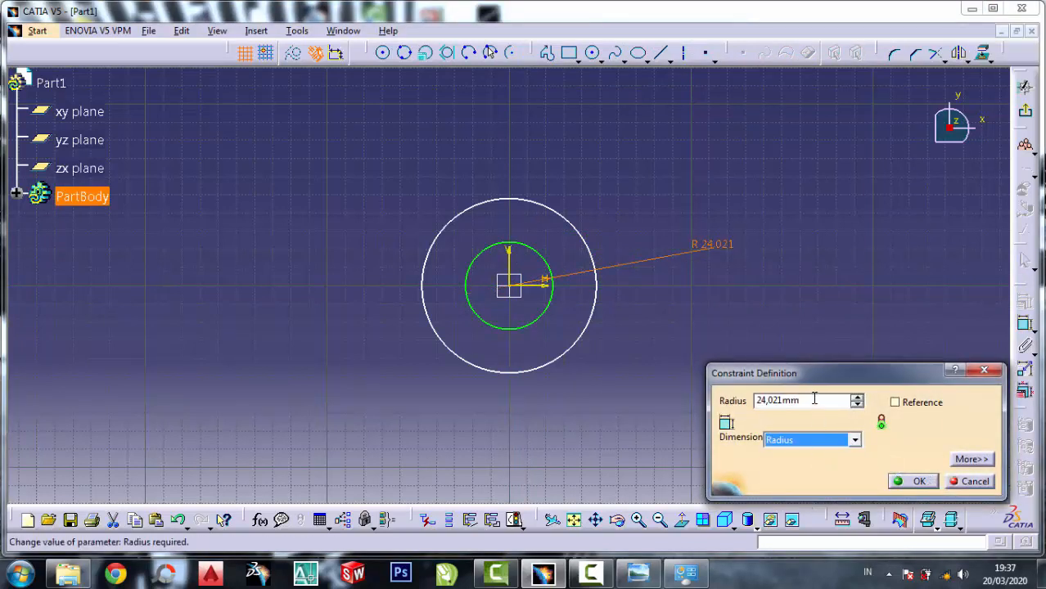
double_click(815, 400)
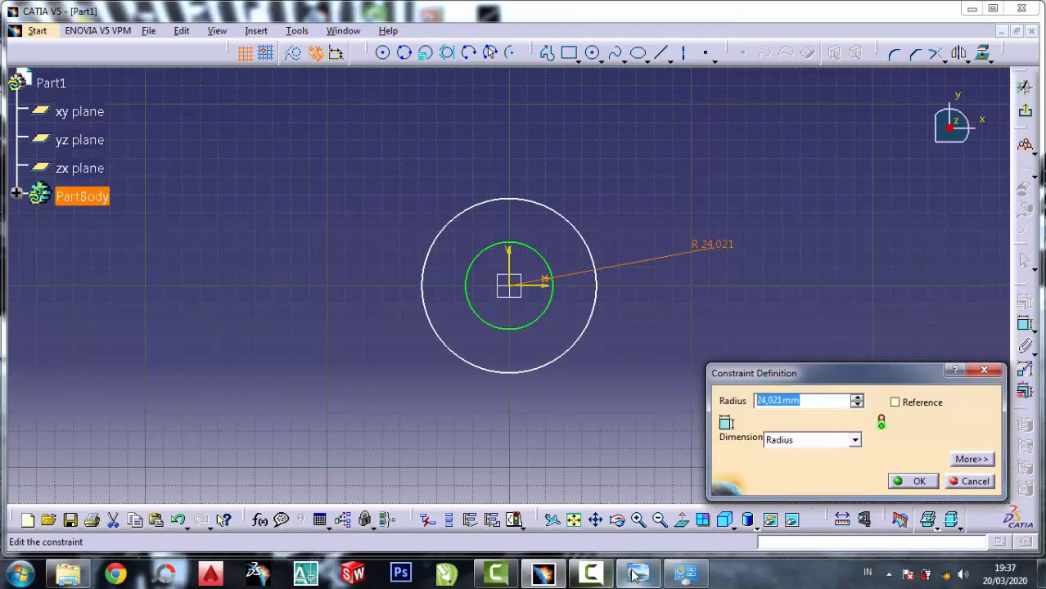
left_click(637, 576)
left_click(637, 576)
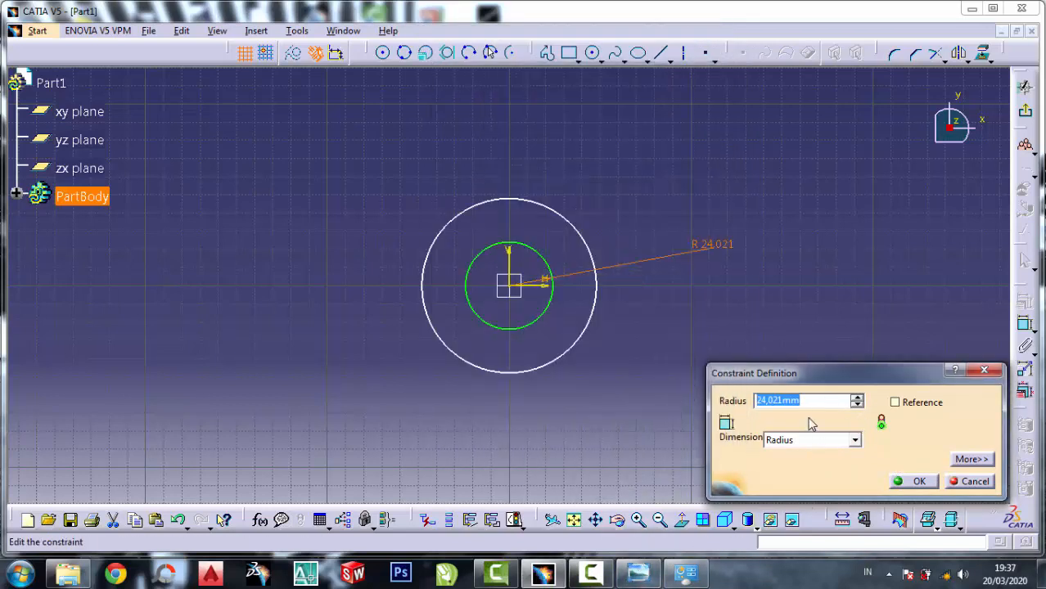
type("30")
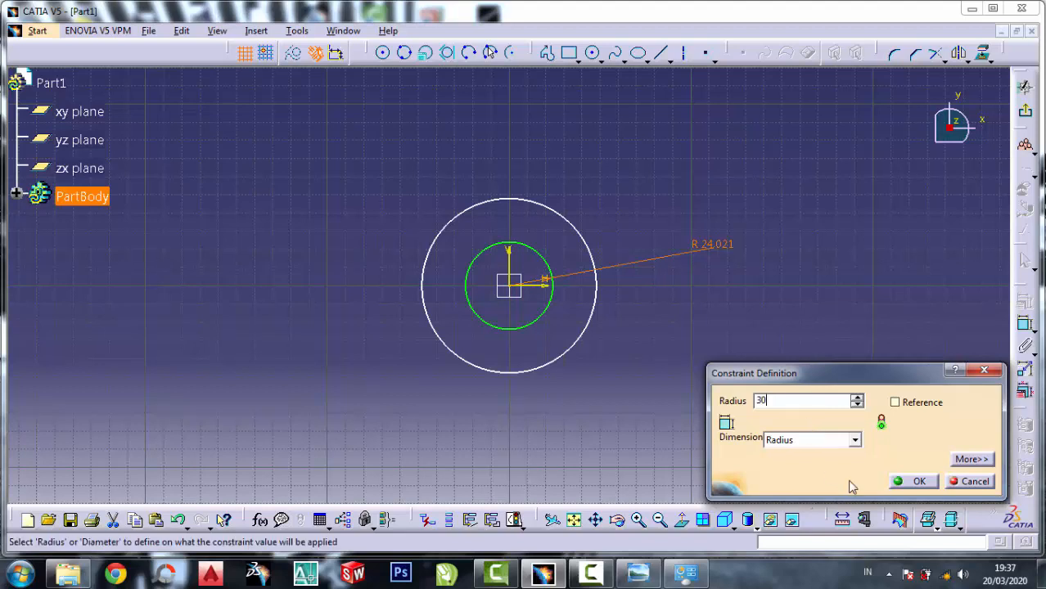
left_click(917, 482)
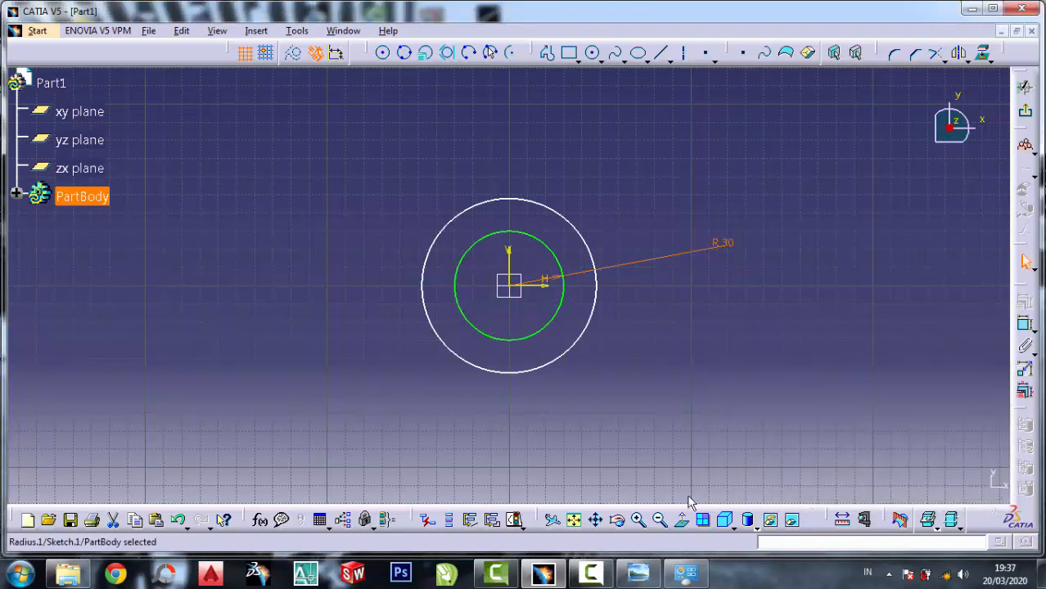
Check the arch opening on the reference drawing, dimension the larger circle as a diameter, and set it to 40 mm.
left_click(627, 409)
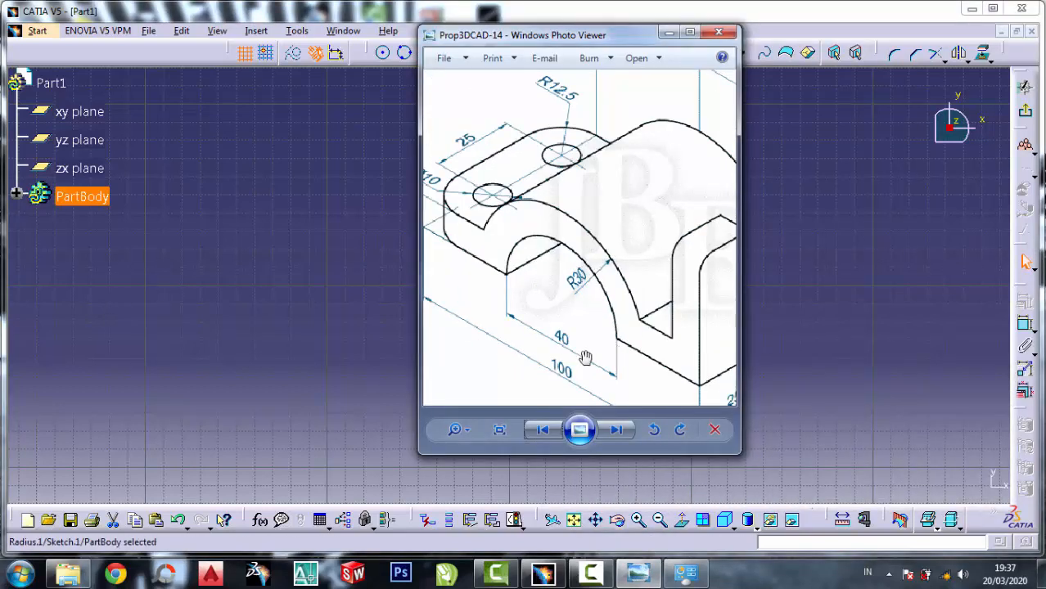
left_click(668, 35)
left_click(1025, 325)
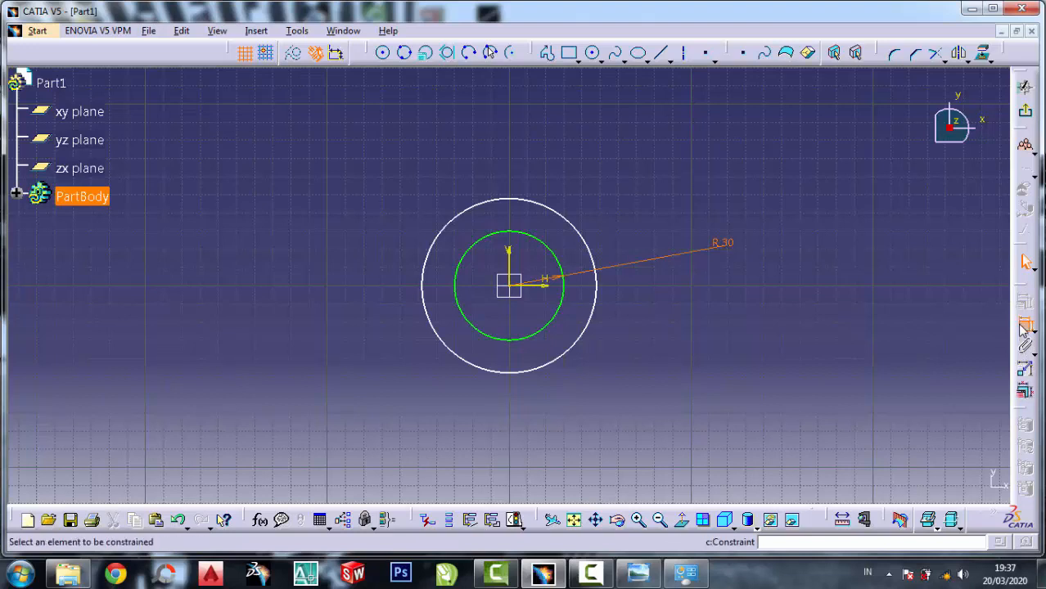
left_click(595, 326)
left_click(698, 340)
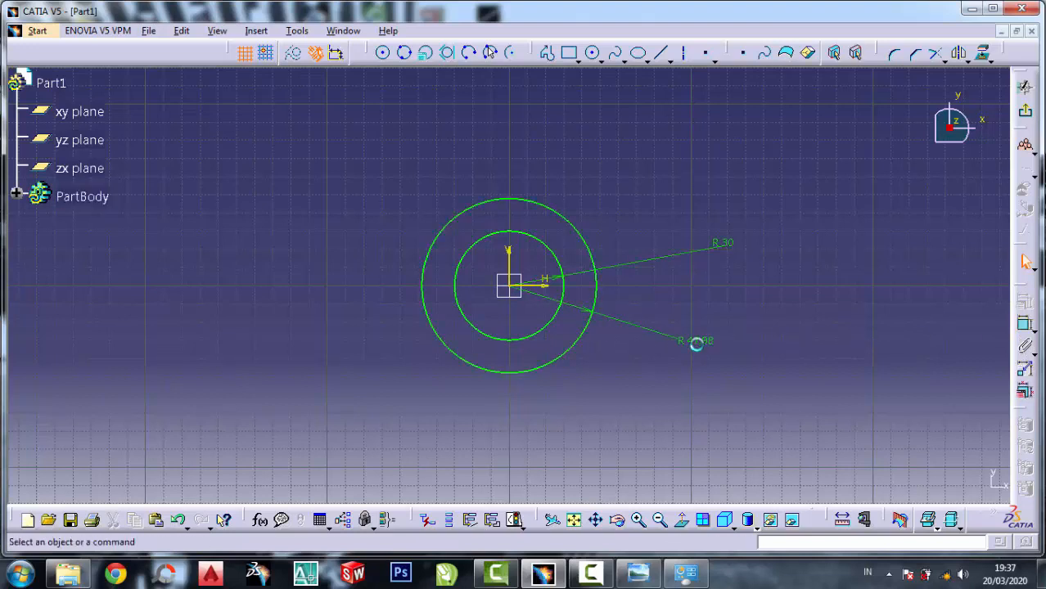
double_click(698, 337)
left_click(807, 440)
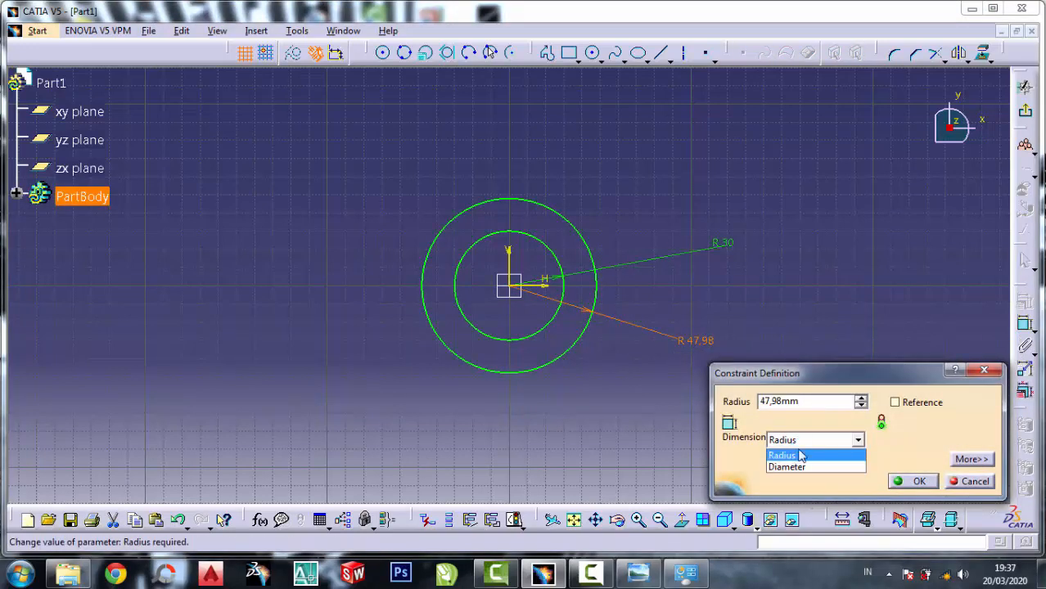
left_click(799, 465)
left_click(813, 404)
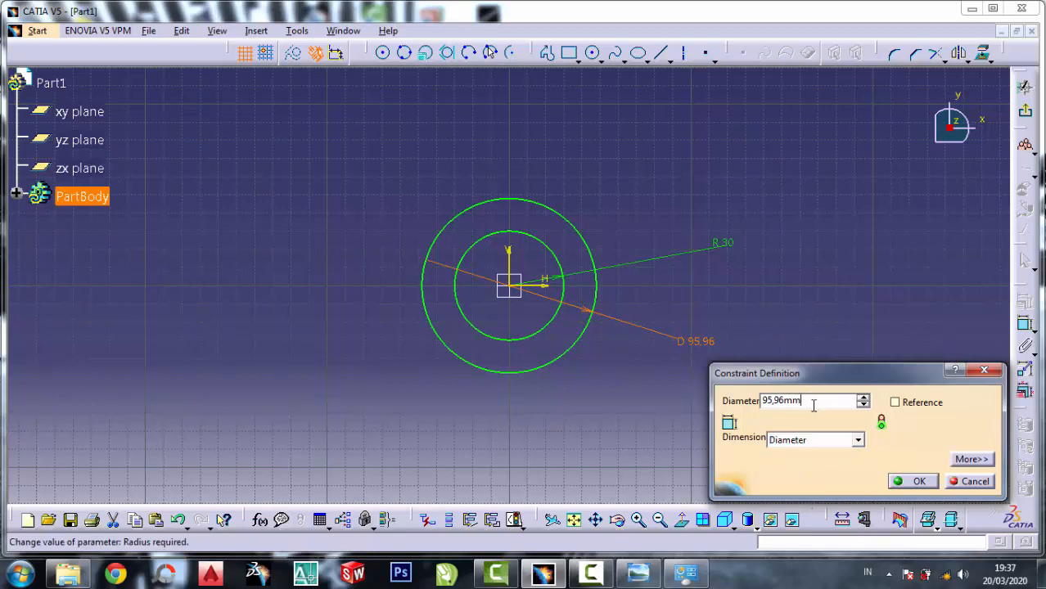
left_click_drag(769, 404, 745, 406)
left_click_drag(809, 406, 700, 401)
type("40")
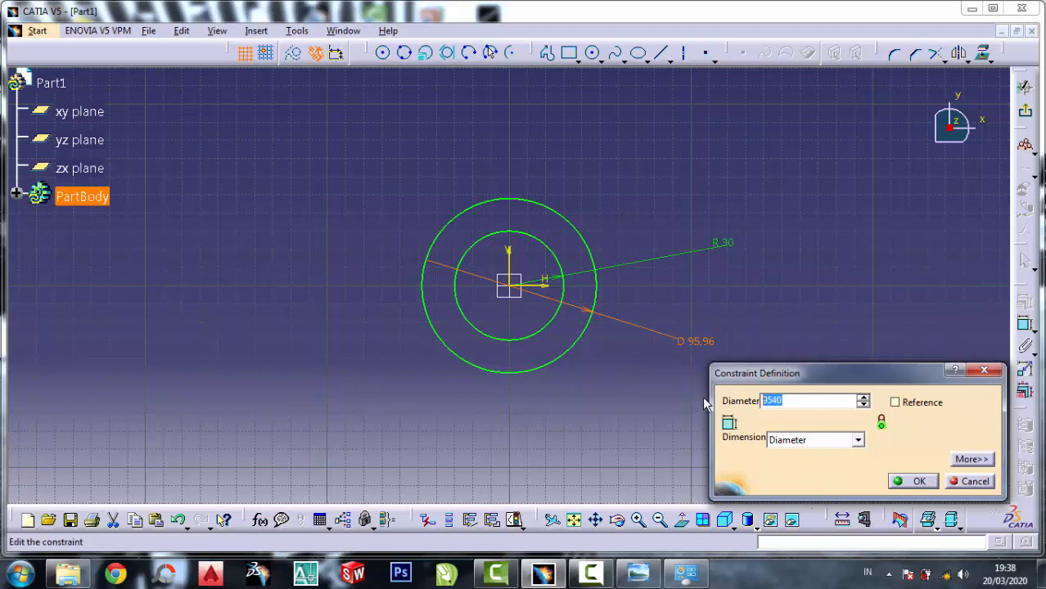
type("40")
left_click(913, 481)
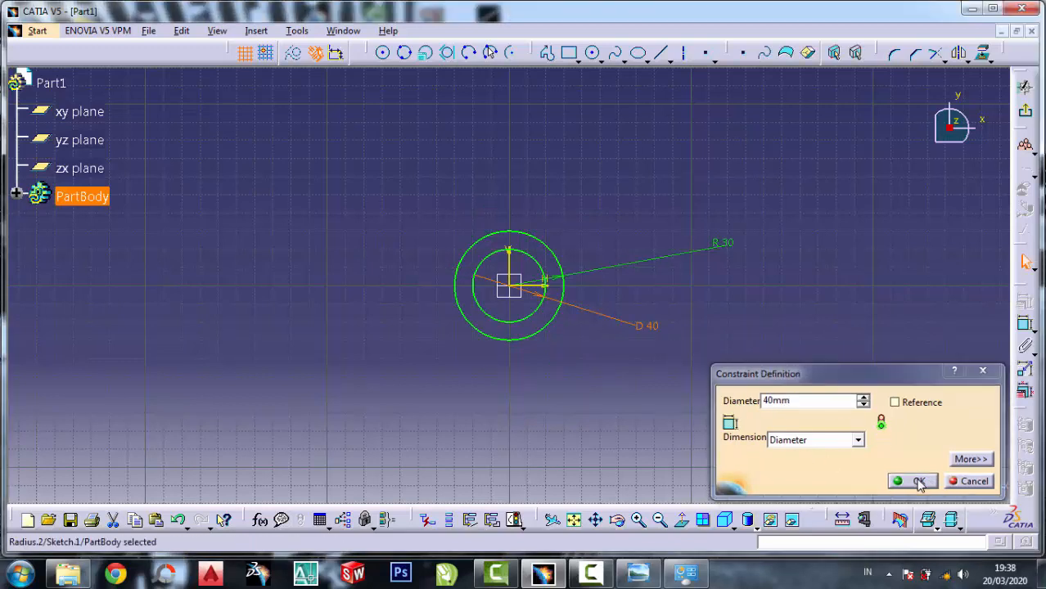
Sketch a horizontal line from the origin along the positive H axis, ending beyond the R30 circle.
left_click(660, 520)
left_click(639, 521)
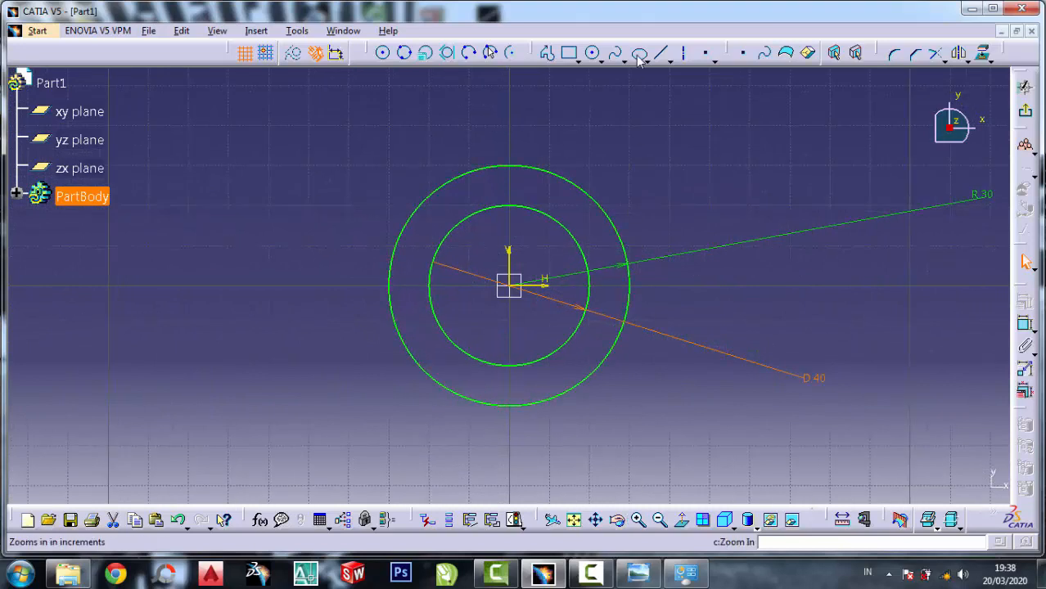
left_click(662, 52)
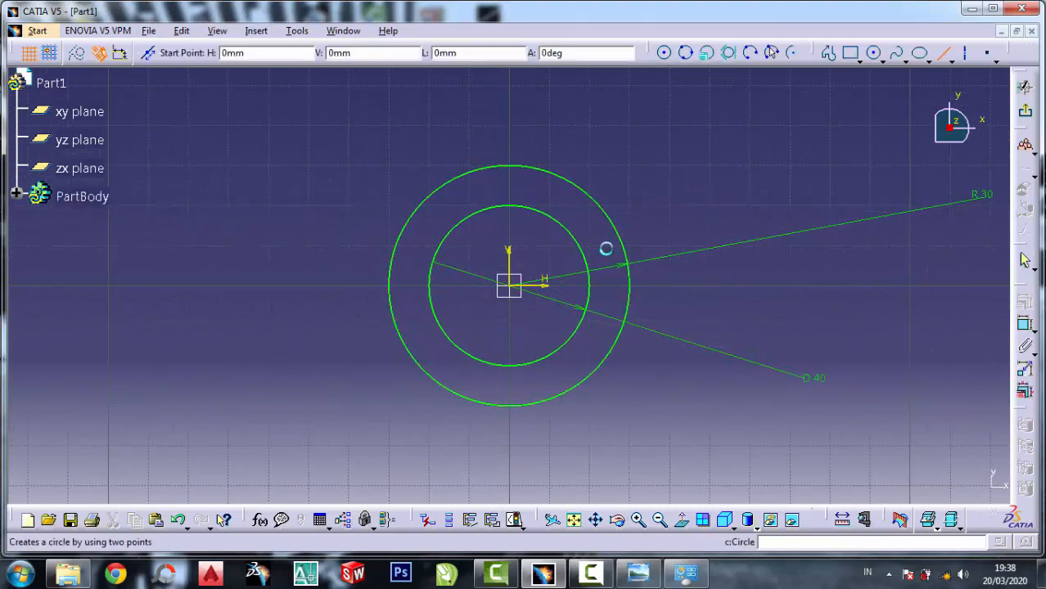
left_click(515, 288)
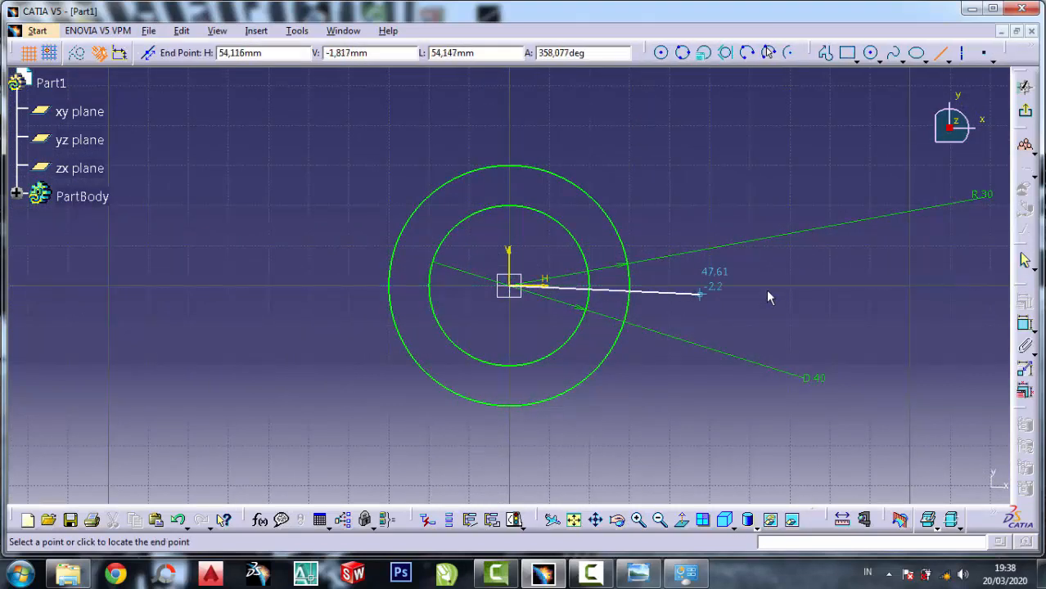
left_click(822, 287)
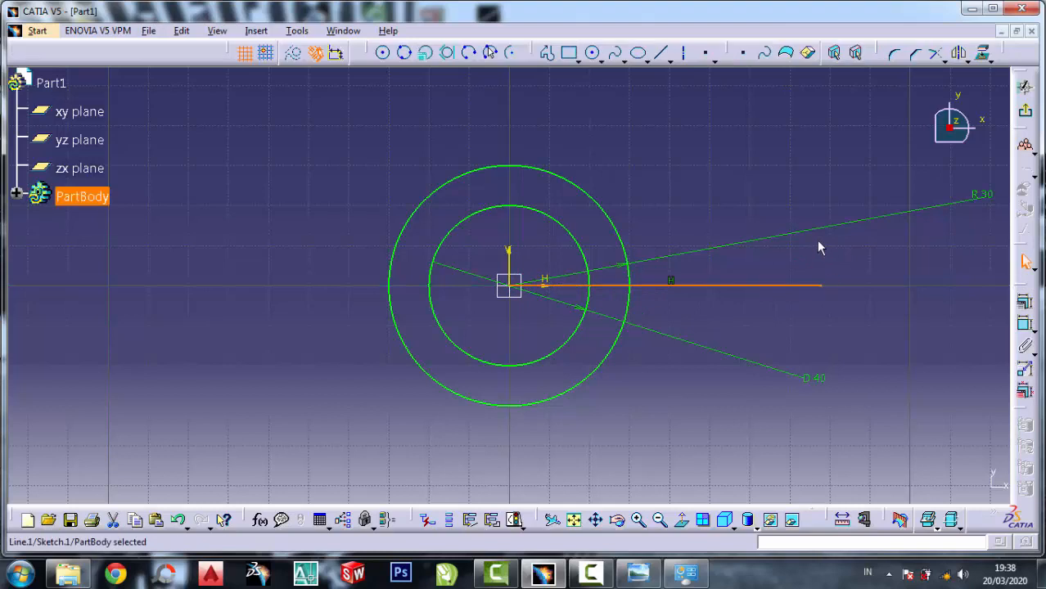
Sketch a profile from the horizontal line's outer end: about 11 mm vertically upward, then horizontally back into the smaller circle.
left_click(660, 52)
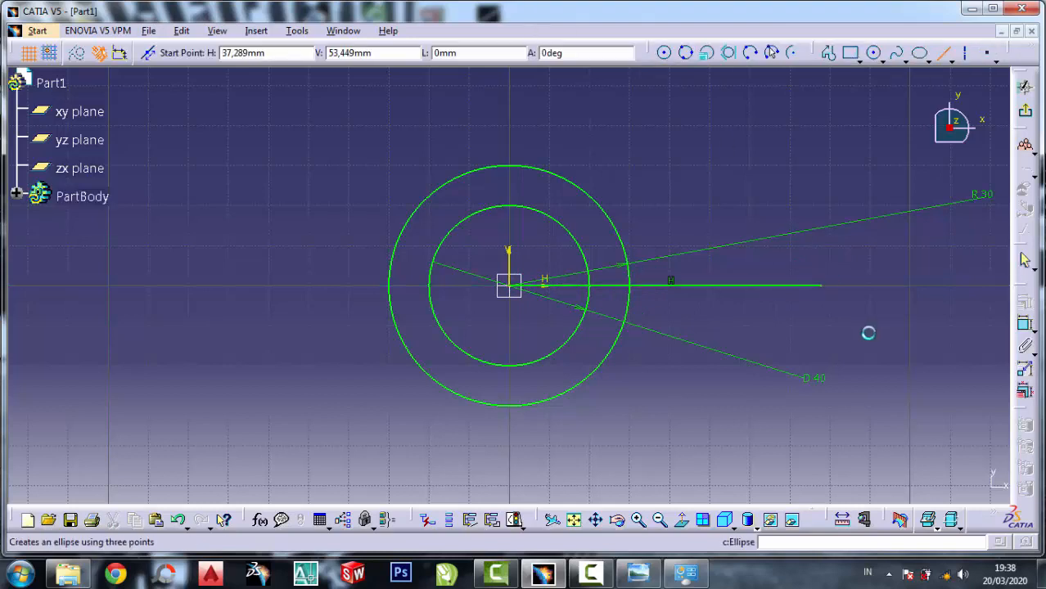
left_click(830, 53)
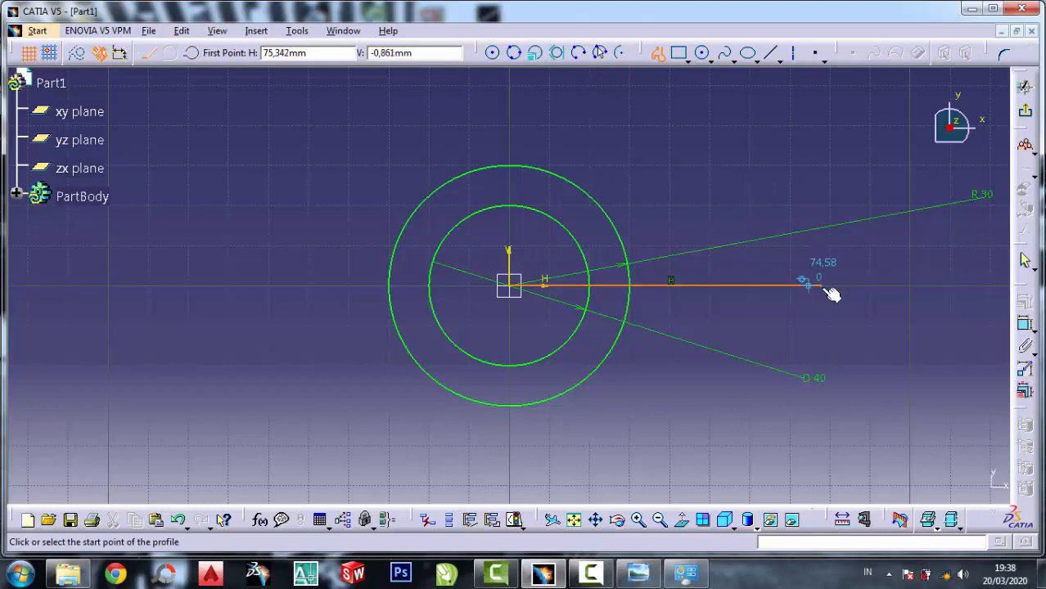
left_click(822, 286)
left_click(822, 242)
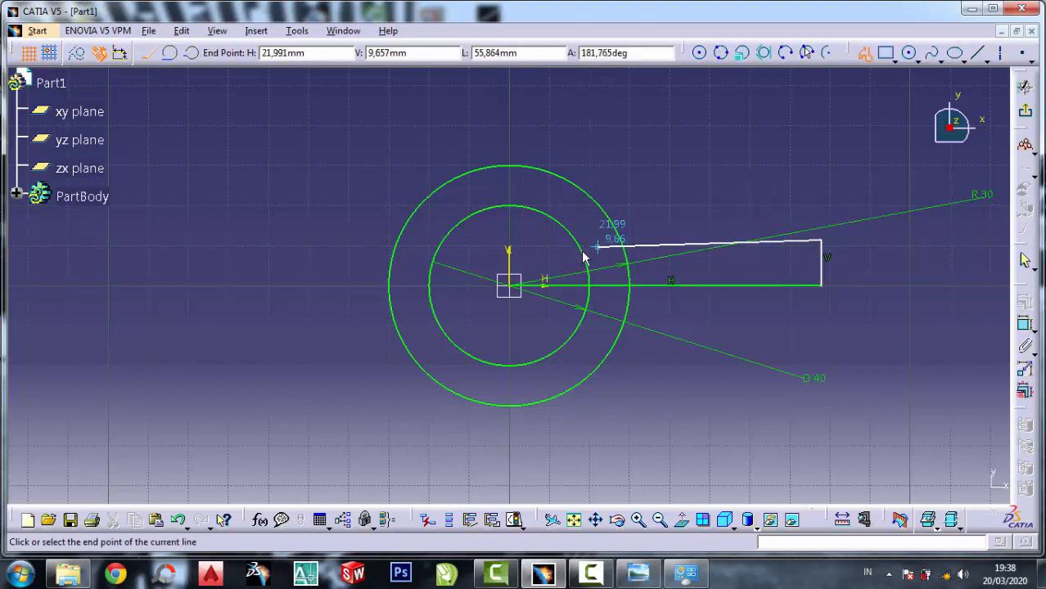
left_click(541, 240)
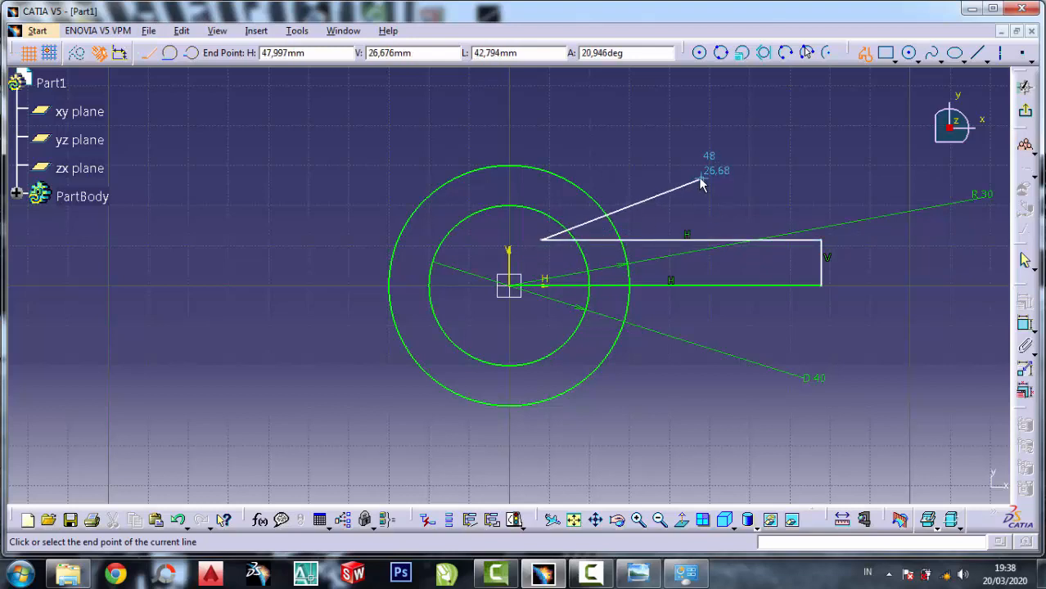
key("Escape")
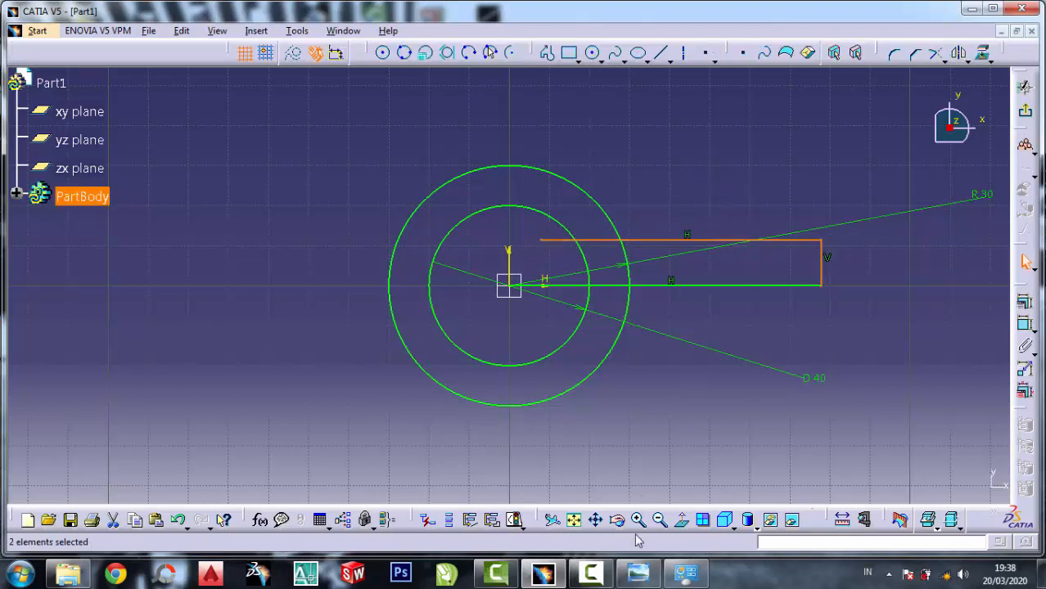
Examine the base length and arch opening dimensions on the Prop3DCAD-14 reference drawing.
left_click(638, 573)
scroll(636, 275, "up", 2)
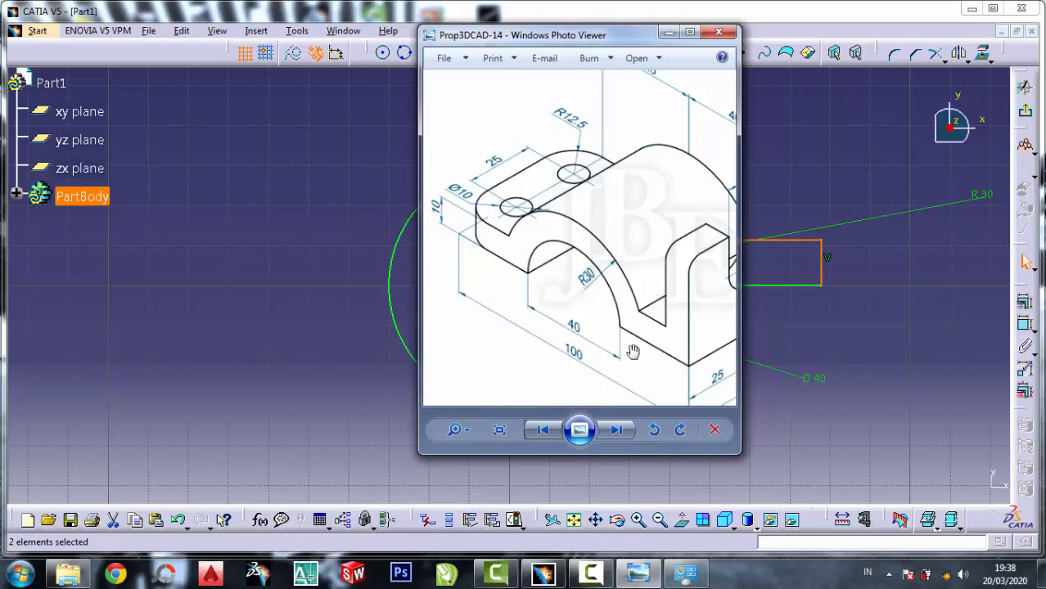
scroll(630, 335, "down", 3)
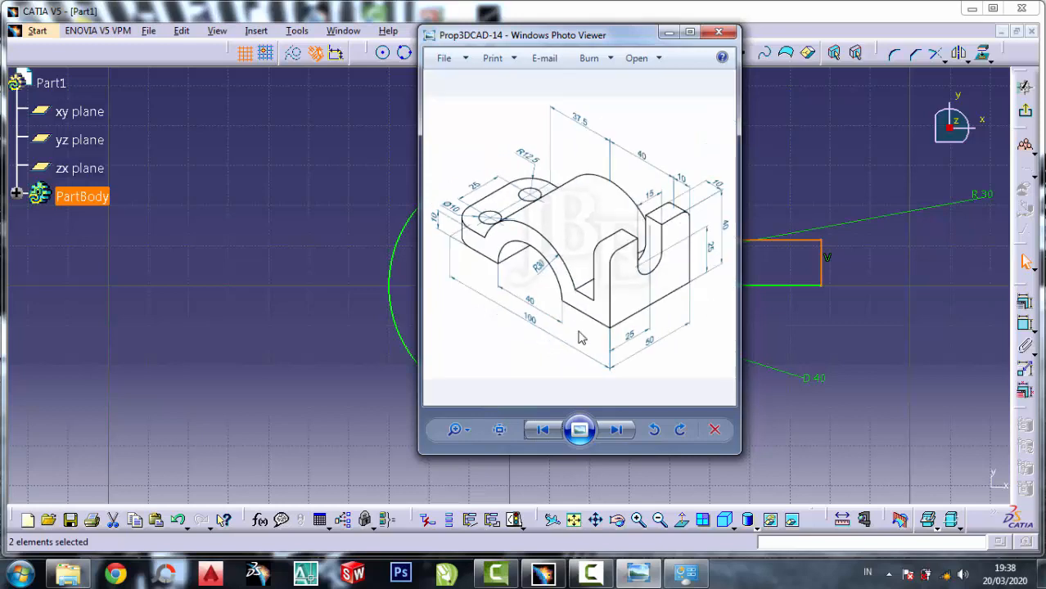
scroll(527, 322, "up", 3)
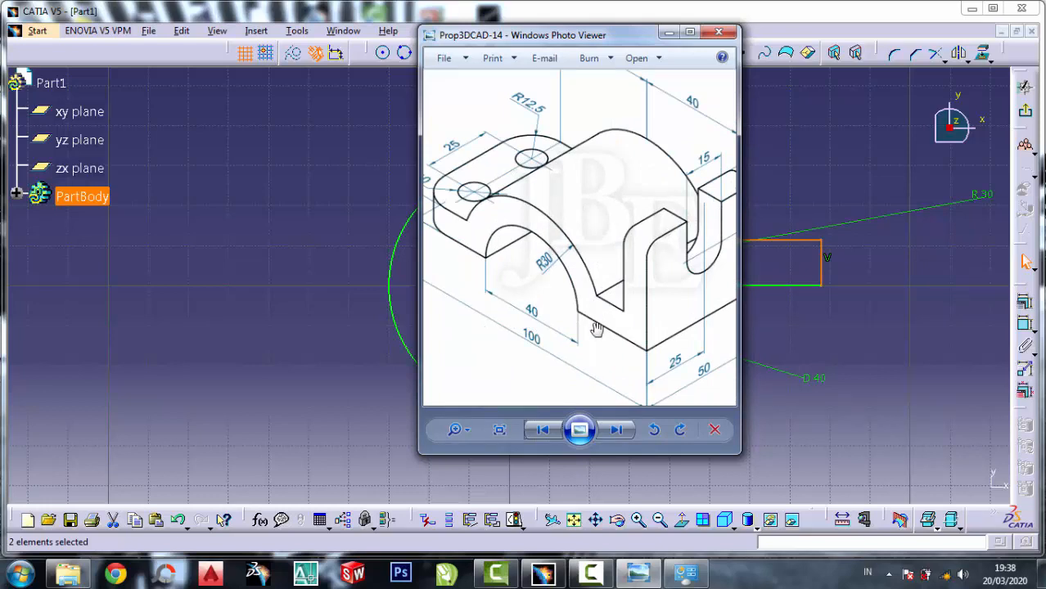
scroll(561, 335, "down", 3)
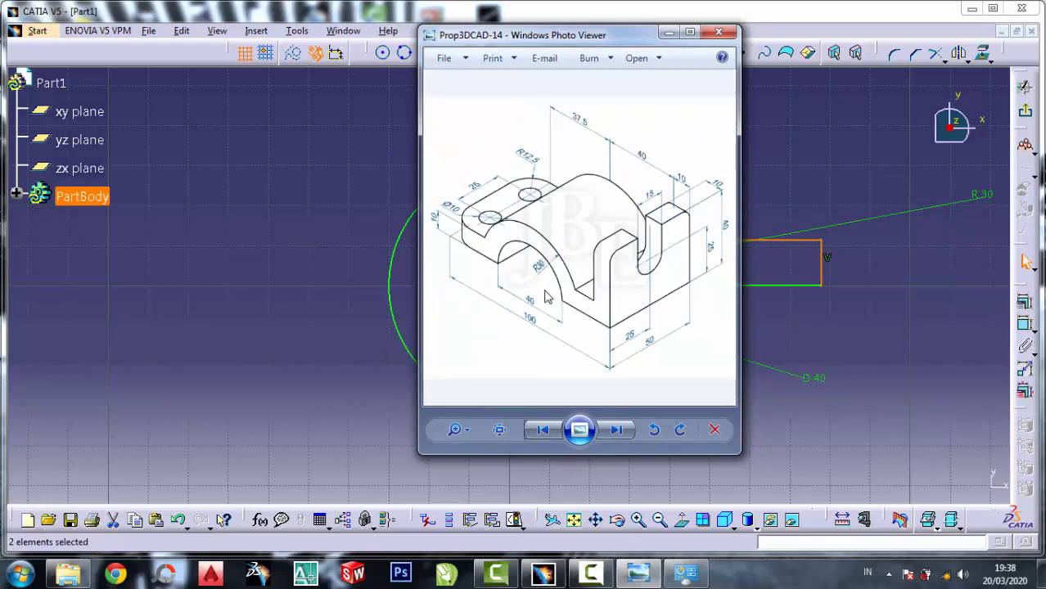
scroll(547, 298, "up", 1)
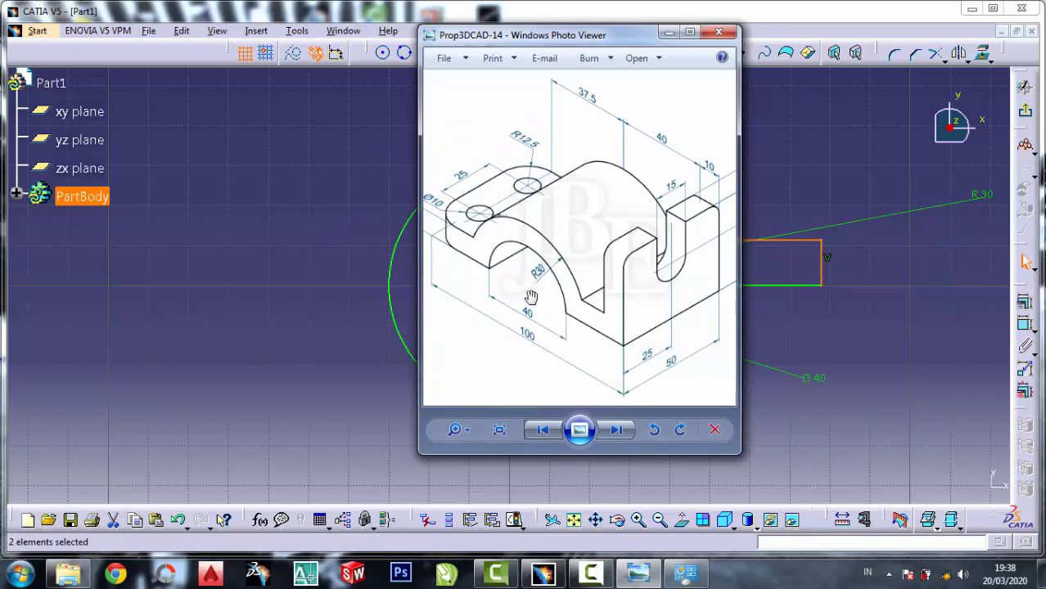
left_click(668, 35)
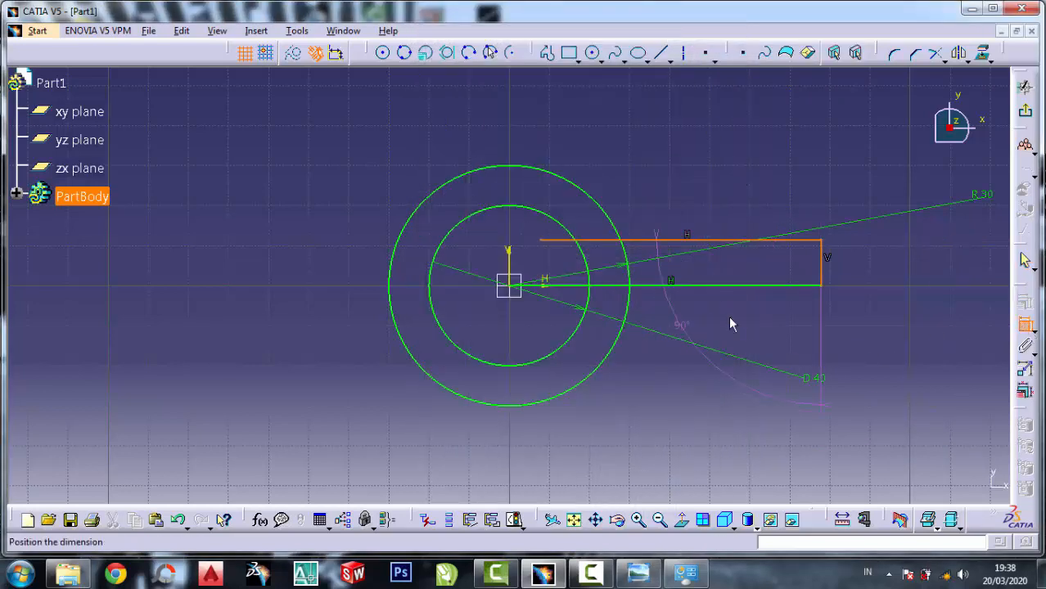
Dimension the length of the lower horizontal line starting at the origin and set it to 50 mm.
key("Escape")
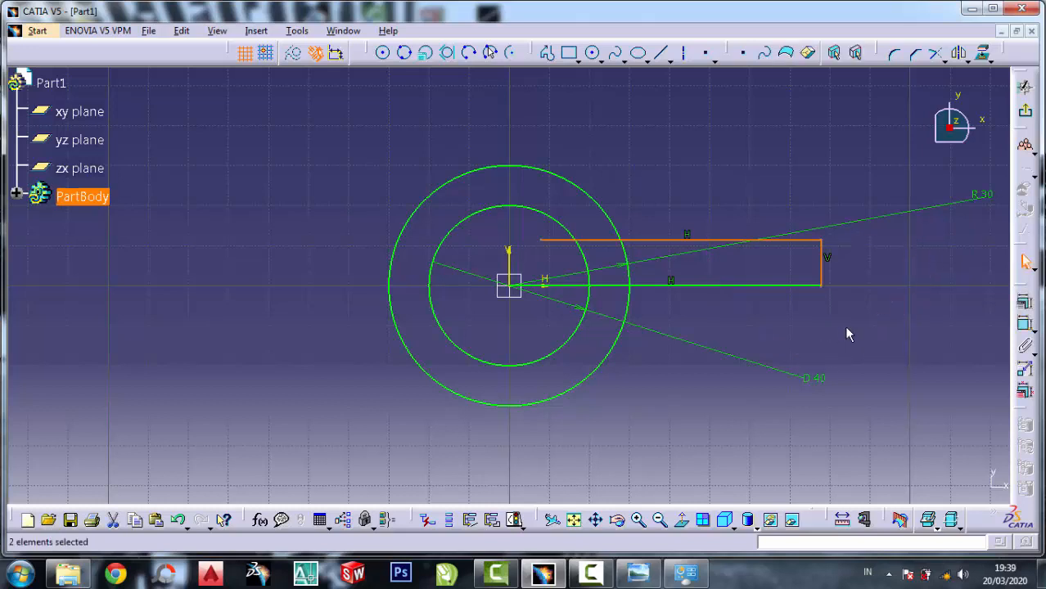
left_click(844, 325)
left_click(1024, 325)
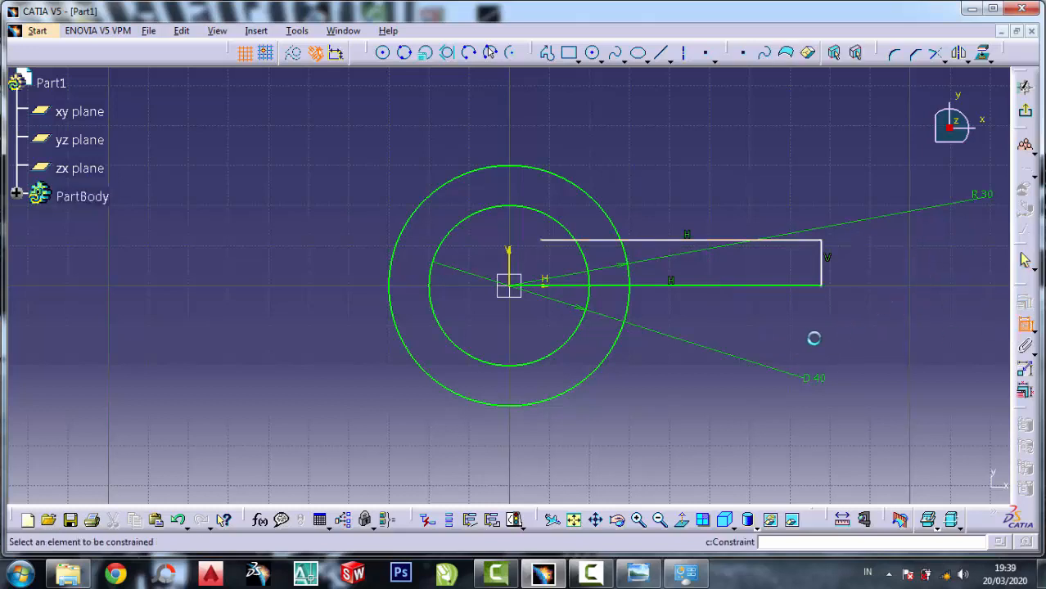
left_click(722, 285)
left_click(721, 327)
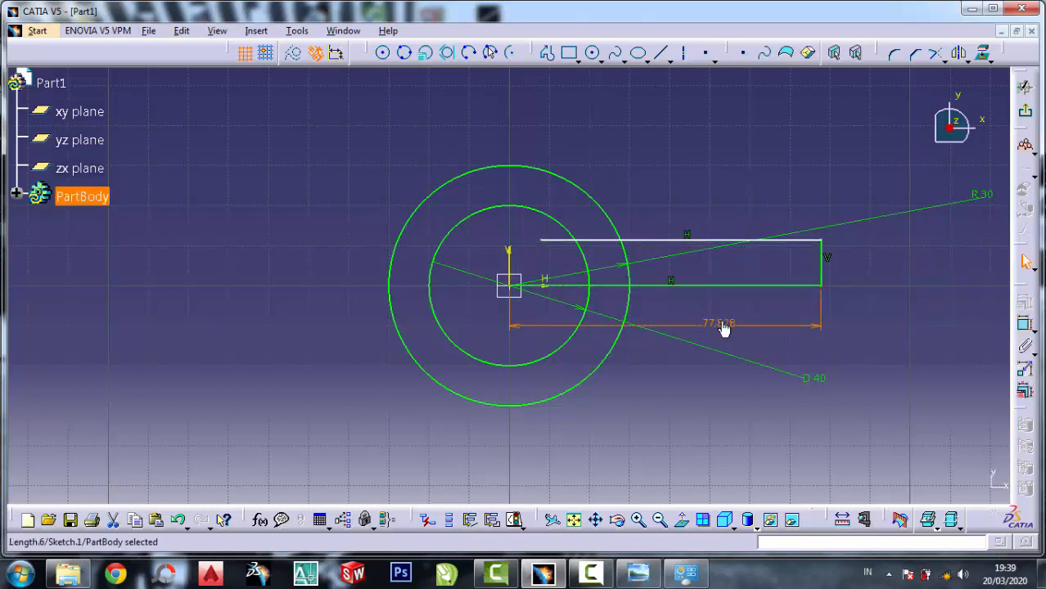
double_click(724, 333)
type("50")
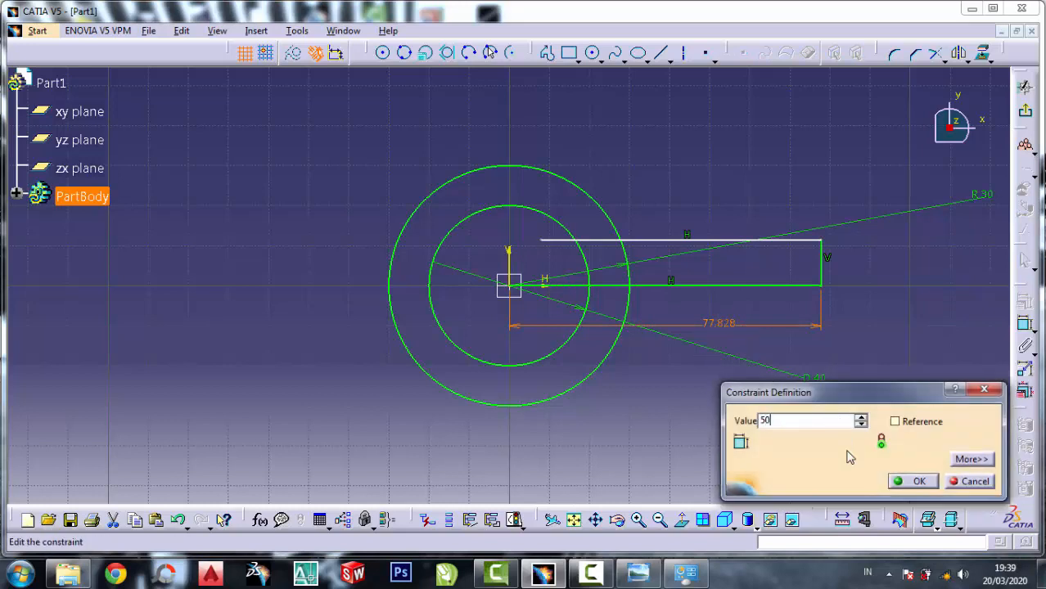
left_click(918, 483)
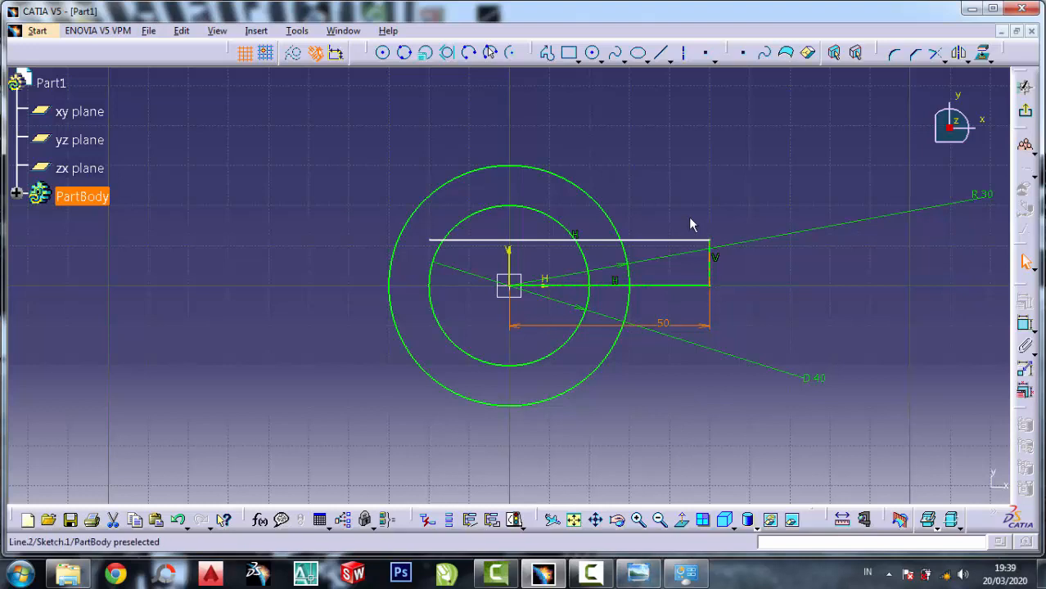
Check the flange thickness on the reference drawing, dimension the short vertical end line, and set it to 10 mm.
left_click(639, 576)
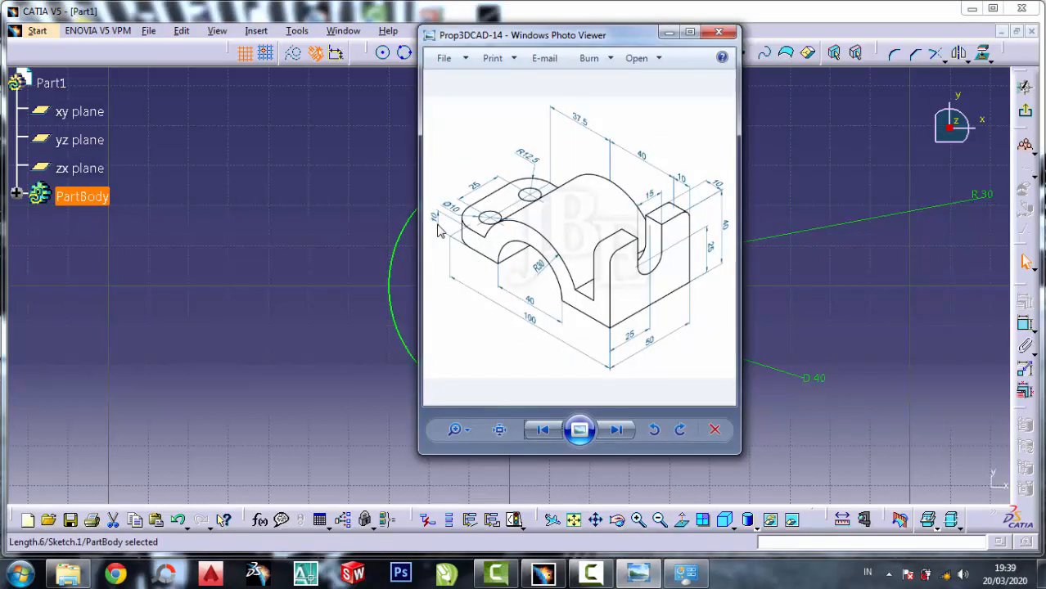
scroll(444, 219, "up", 3)
scroll(445, 219, "down", 3)
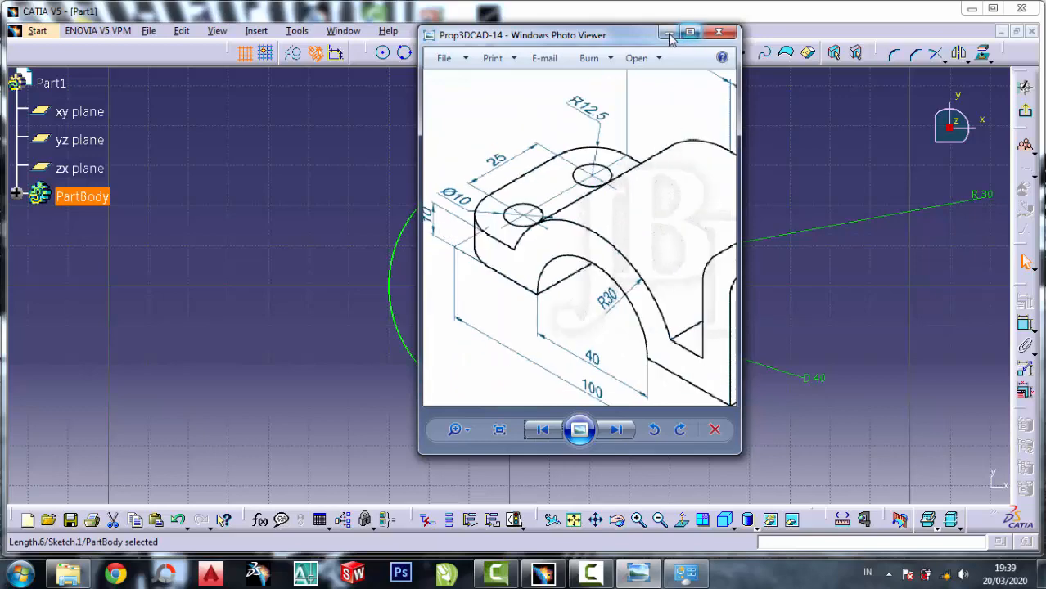
left_click(669, 33)
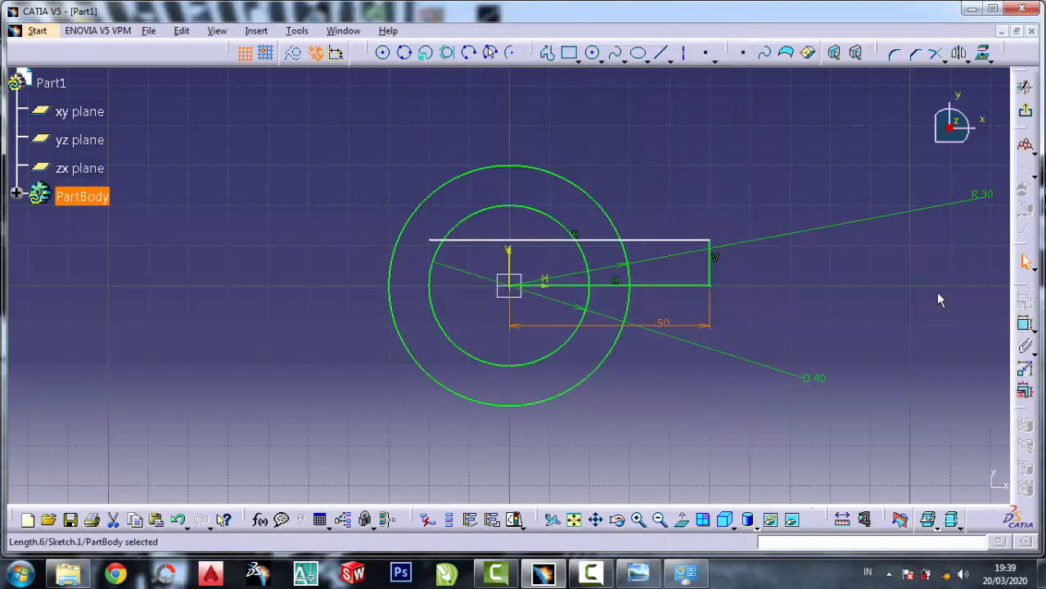
left_click(1025, 344)
left_click(1025, 326)
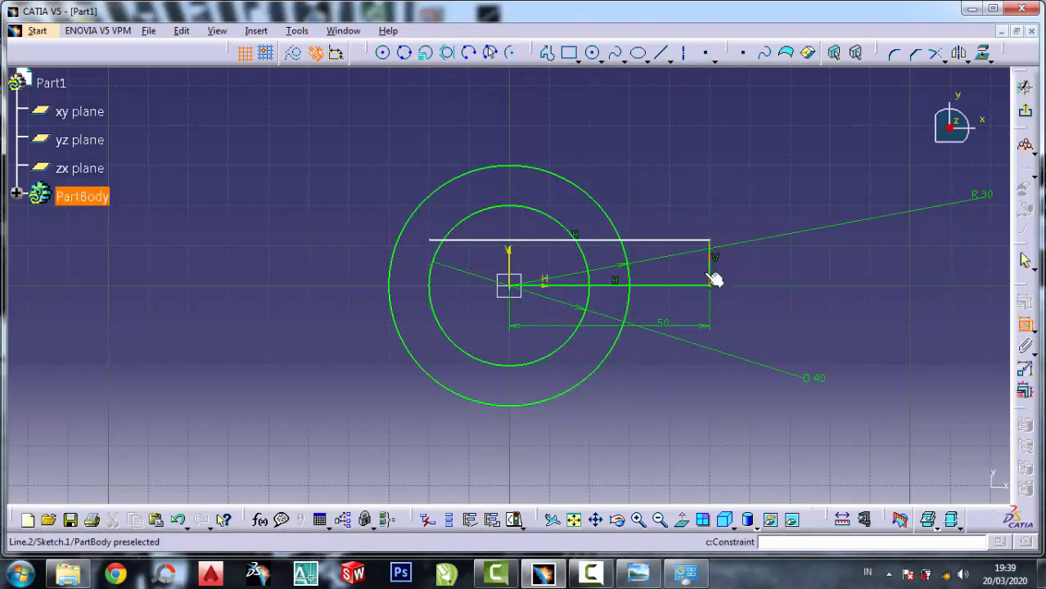
left_click(712, 263)
left_click(773, 265)
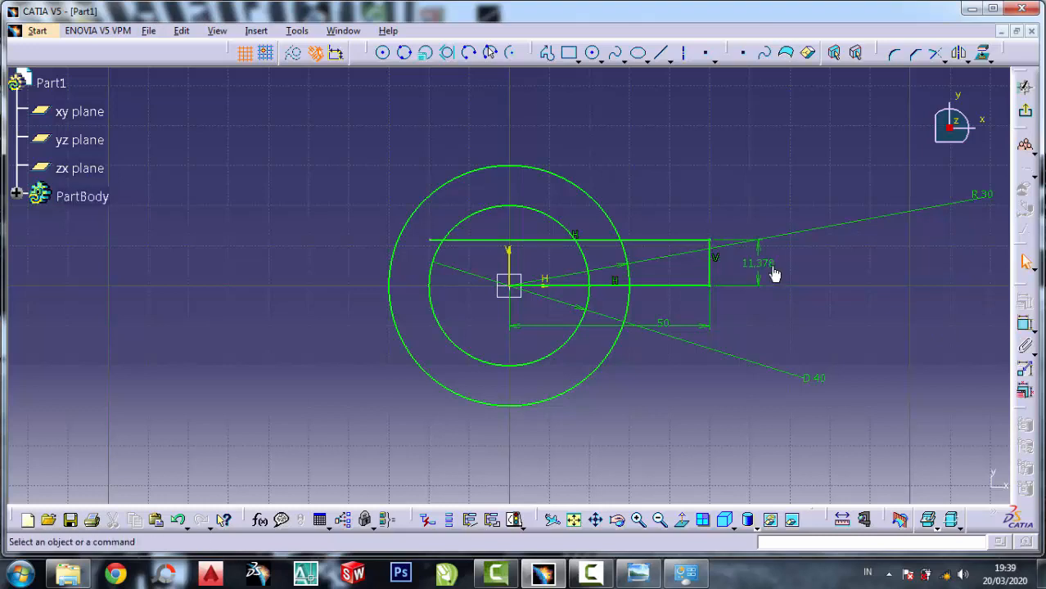
double_click(776, 269)
type("10")
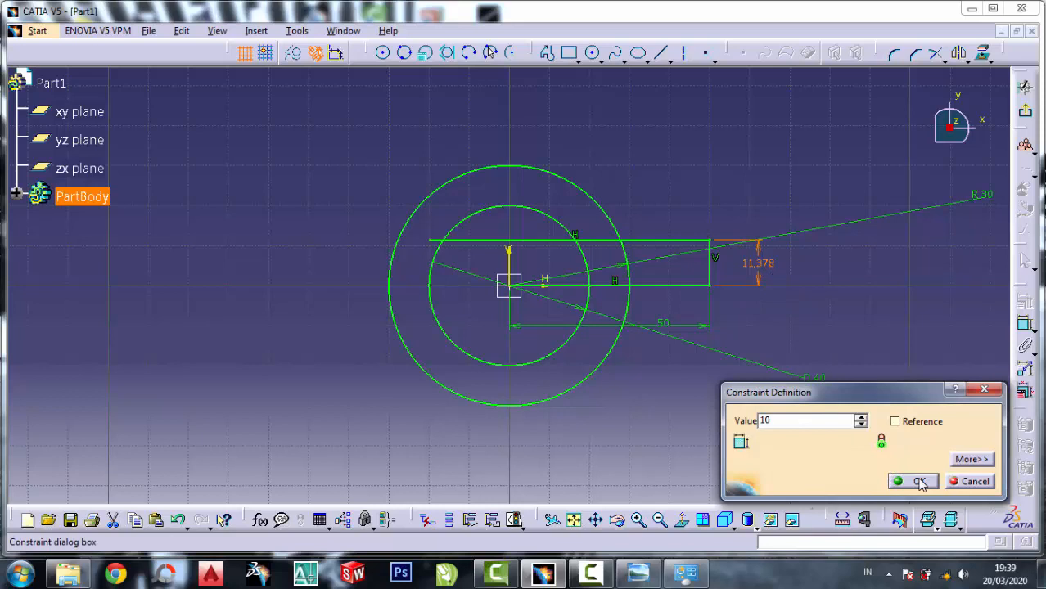
left_click(920, 483)
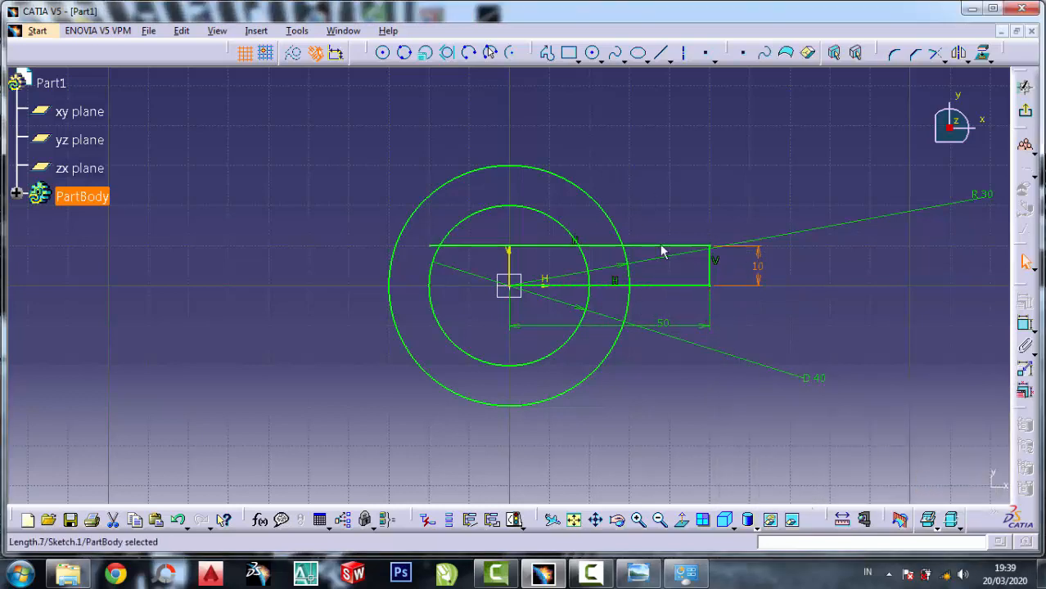
Quick Trim the upper and lower horizontal lines between the two circles, converting the lower line's length constraint into a distance.
left_click(943, 59)
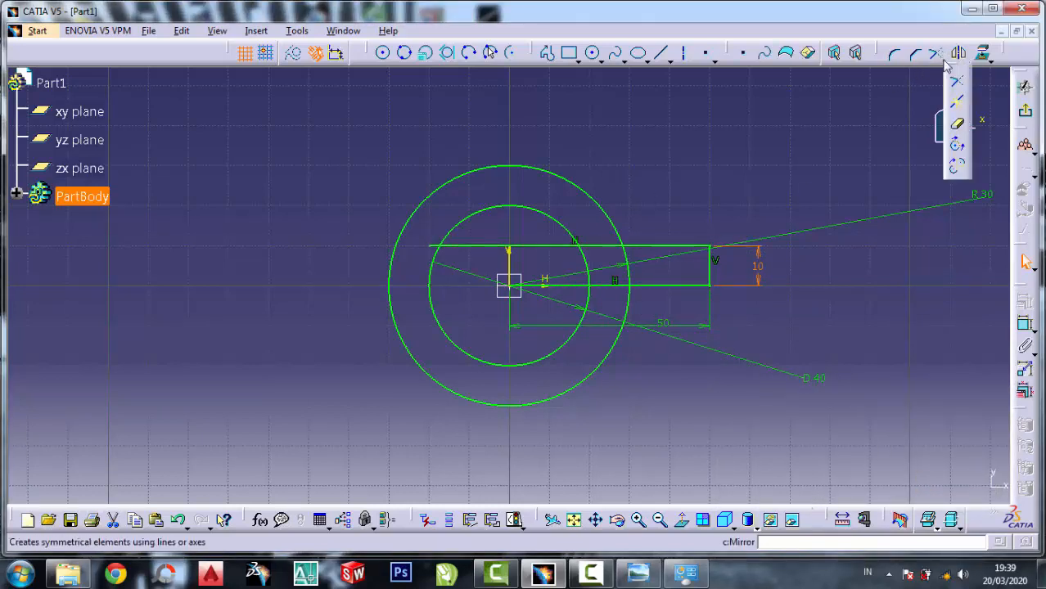
left_click(958, 127)
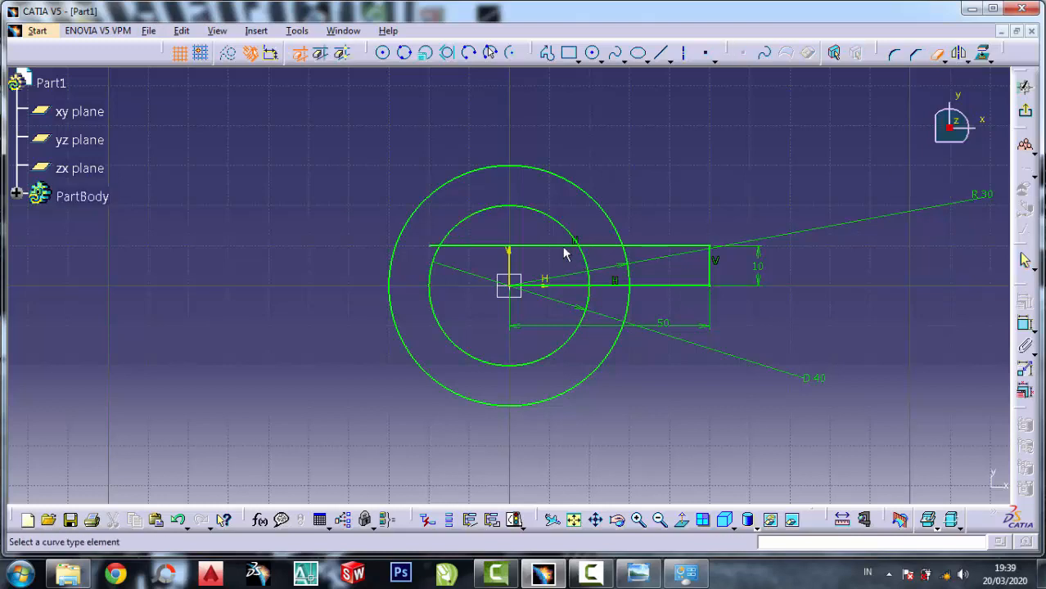
left_click(594, 248)
left_click(938, 53)
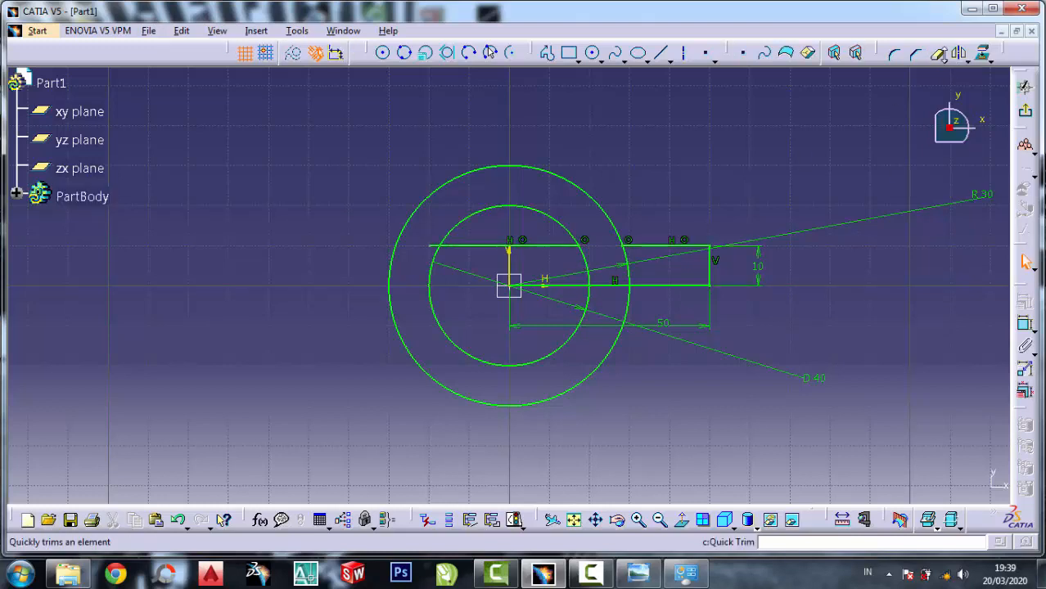
left_click(606, 286)
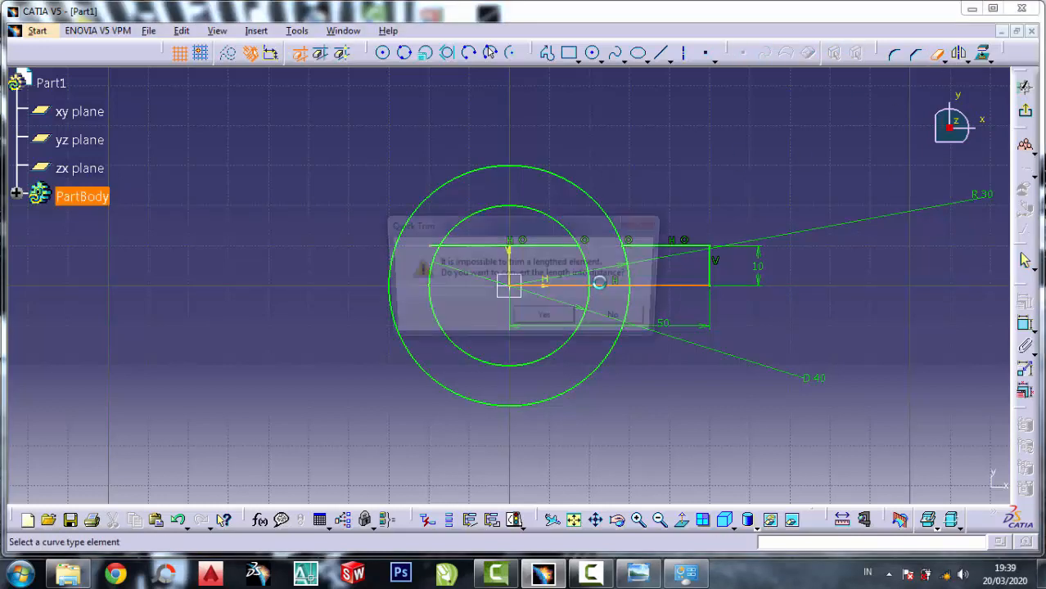
left_click(546, 320)
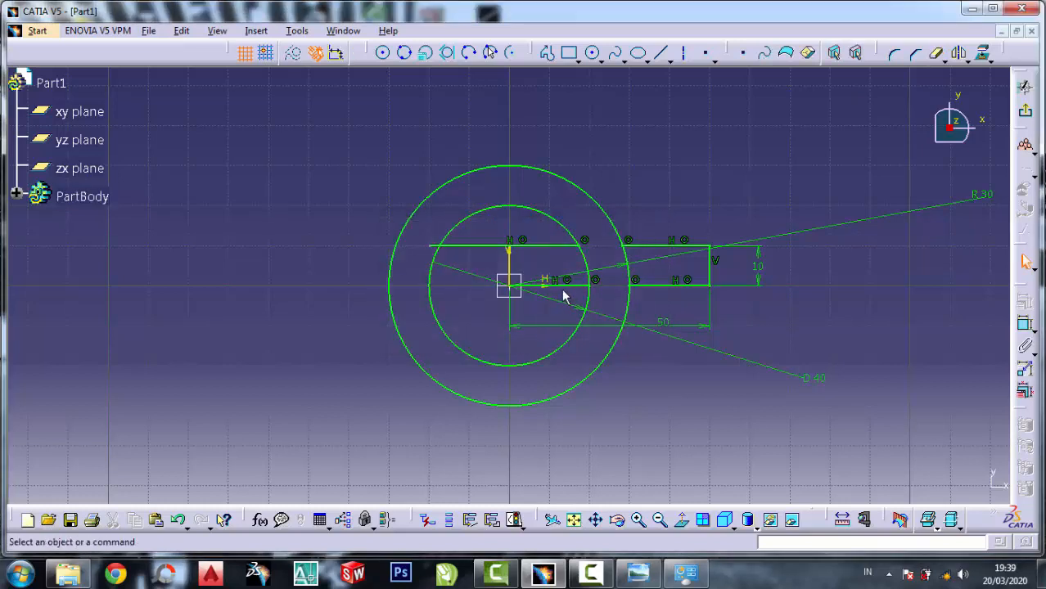
Cut the two leftover horizontal line segments at the smaller circle, keeping only the flange lines outside the R30 circle.
right_click(563, 285)
left_click(598, 412)
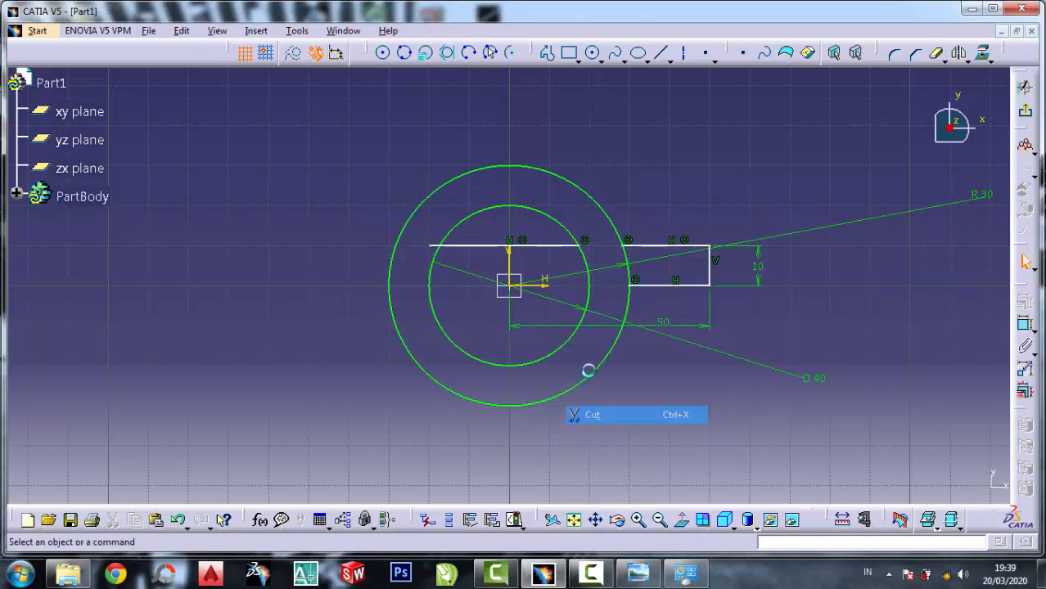
right_click(546, 245)
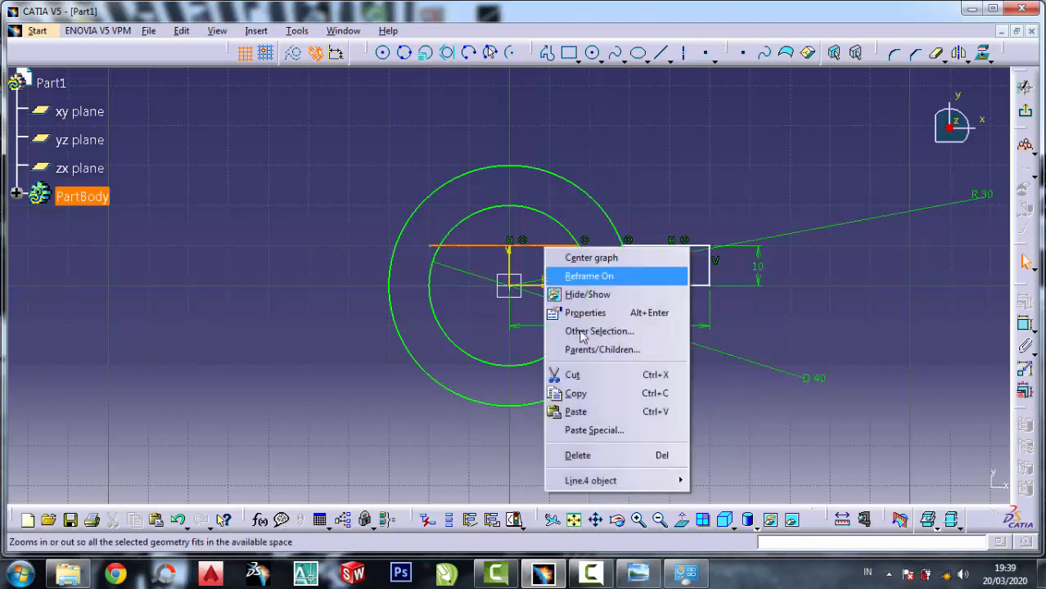
left_click(595, 375)
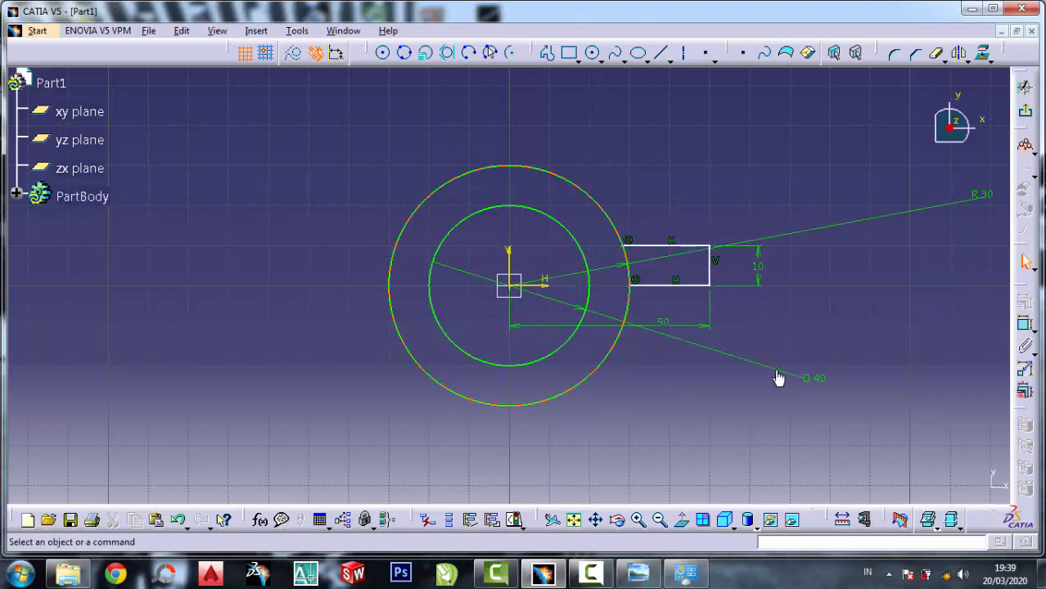
Mirror the flange's vertical end line and its upper horizontal line about the V axis.
left_click(960, 53)
left_click_drag(669, 204, 654, 186)
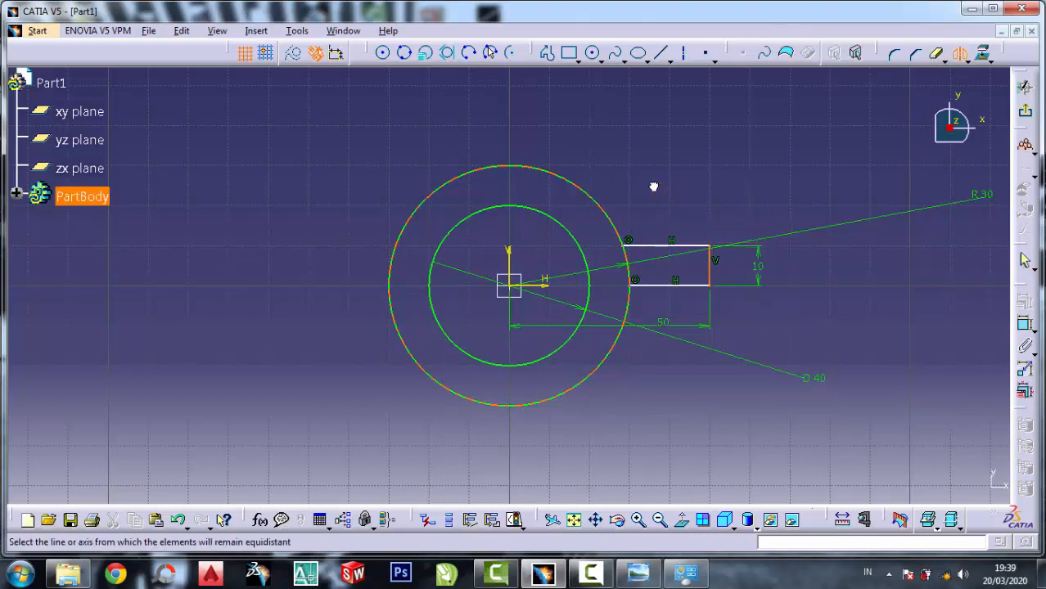
left_click_drag(783, 318, 647, 164)
left_click(510, 256)
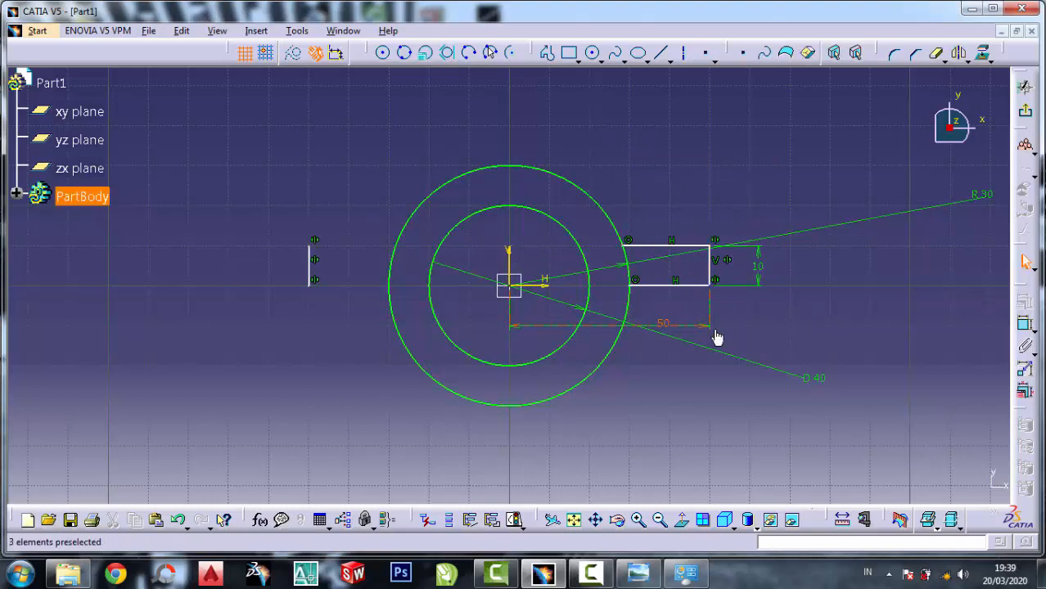
left_click(668, 245)
left_click(961, 54)
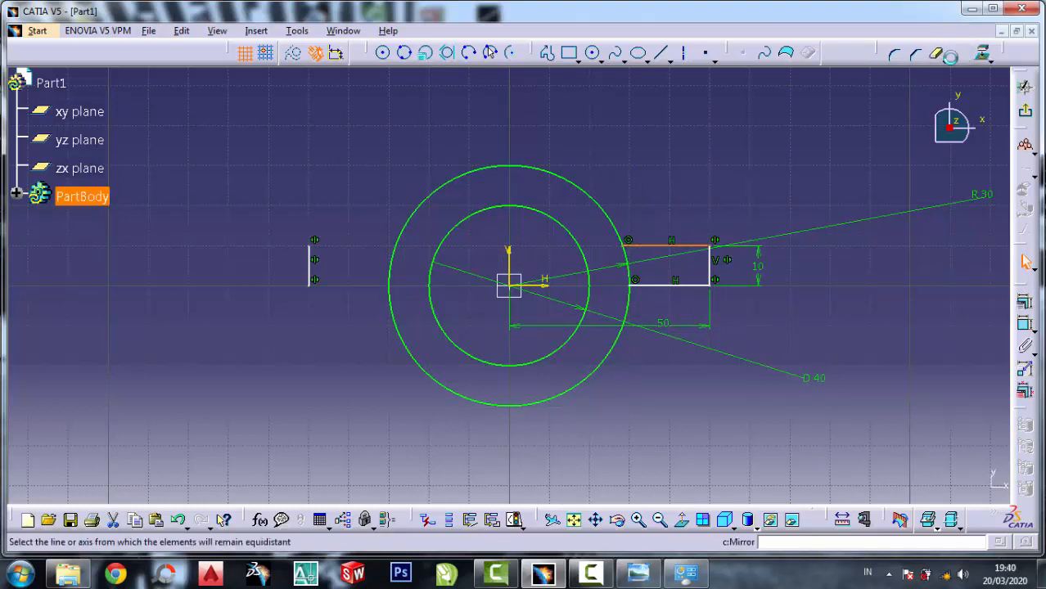
left_click(510, 254)
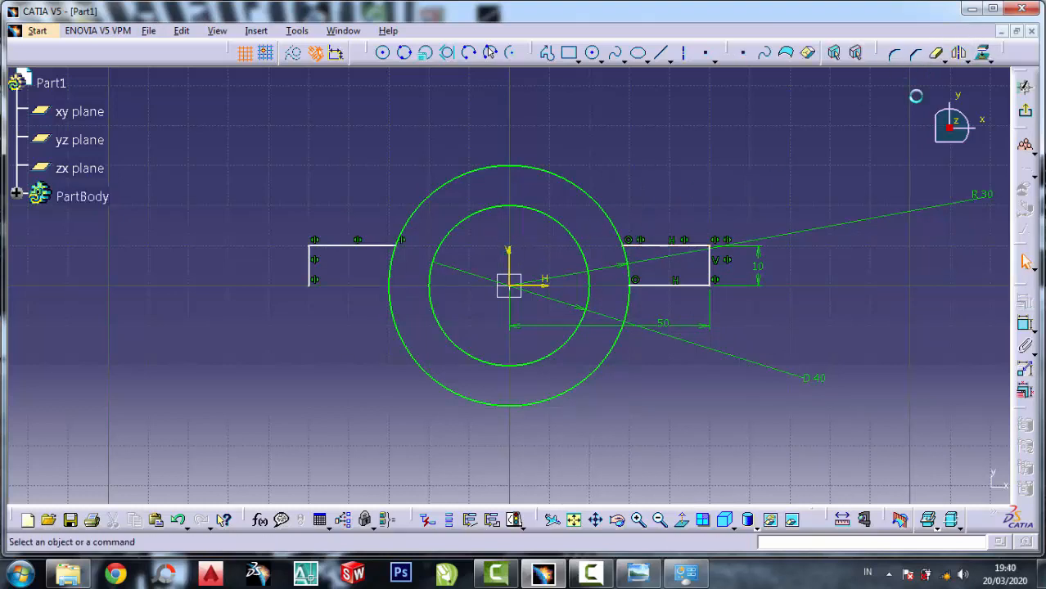
Mirror the right flange's lower horizontal line about the V axis and check the arch base on the reference drawing.
left_click(959, 52)
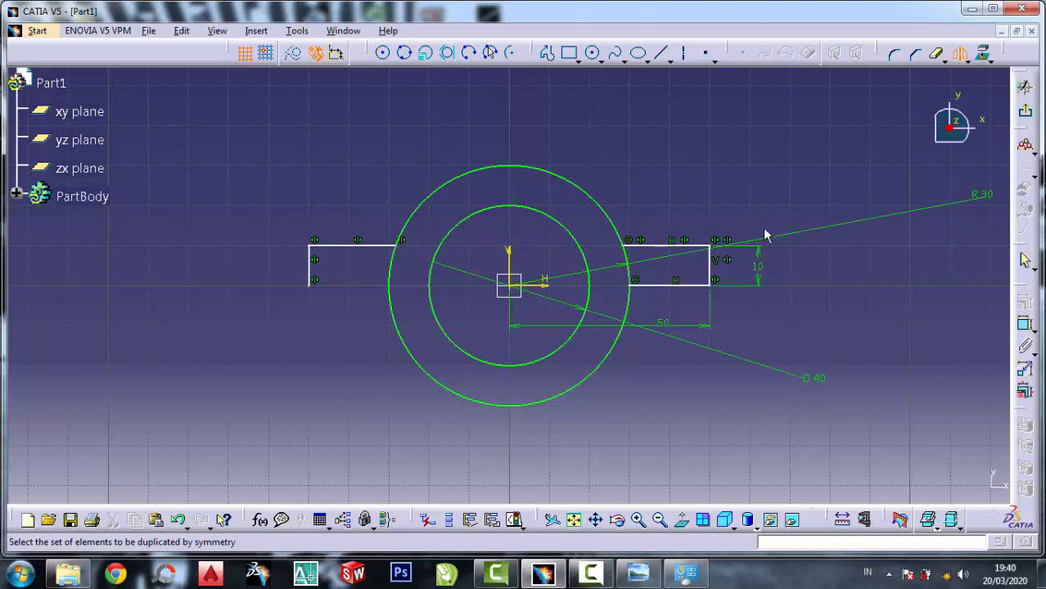
left_click(666, 285)
left_click(509, 262)
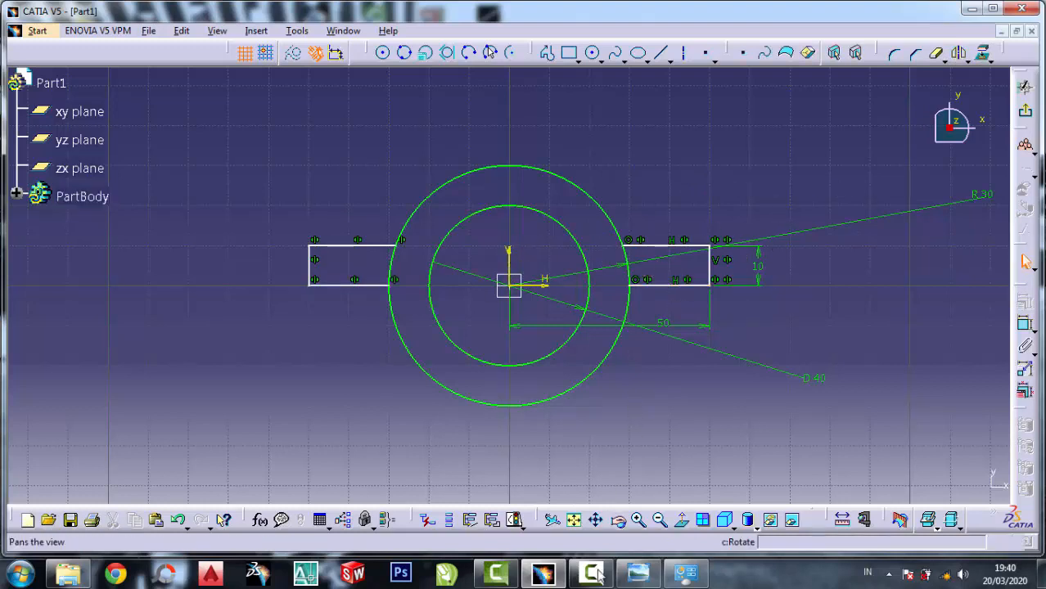
left_click(637, 575)
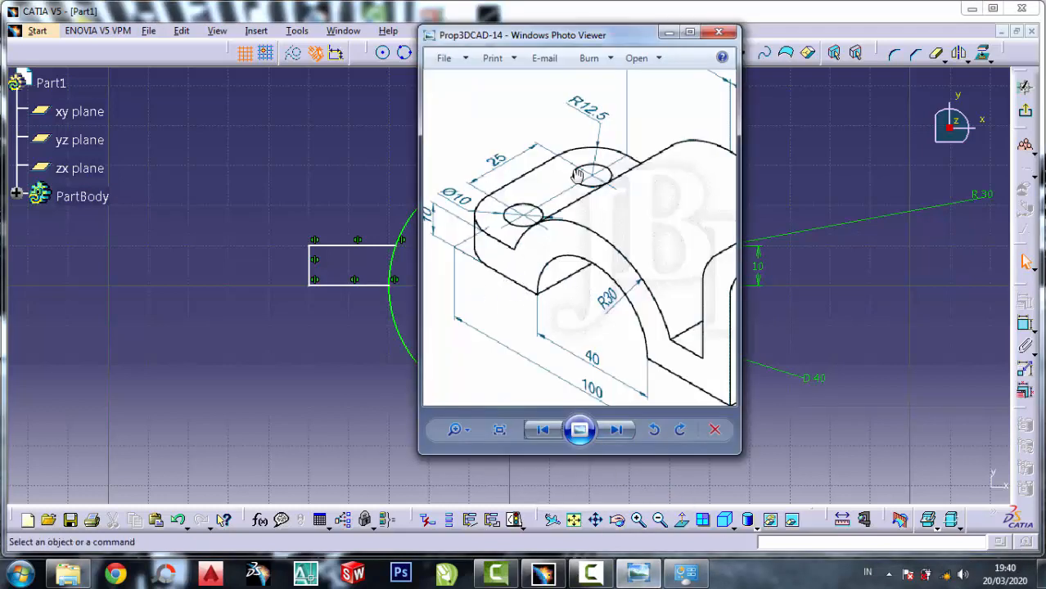
left_click(669, 33)
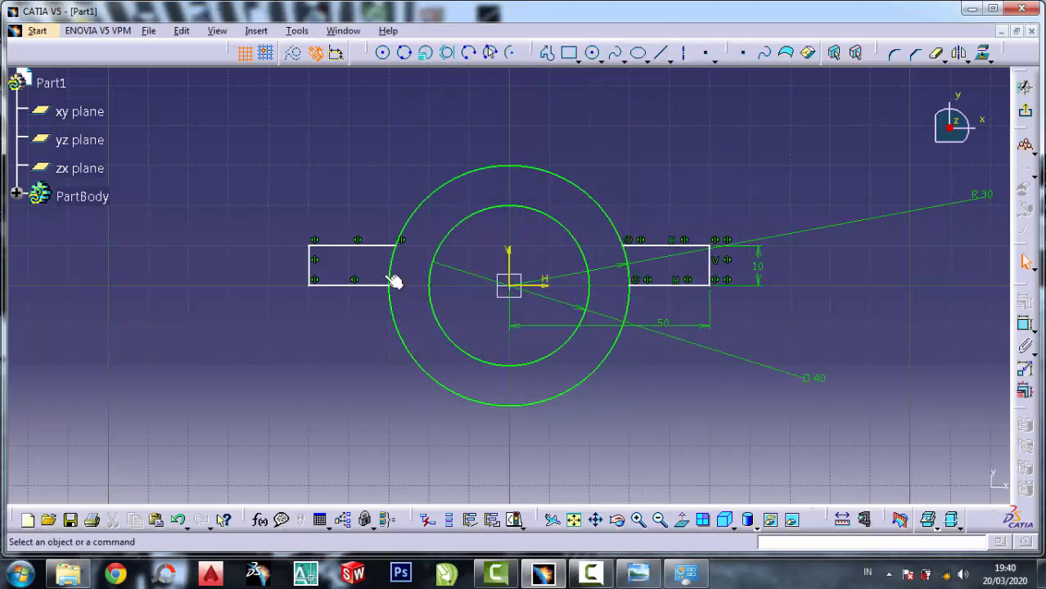
left_click(638, 520)
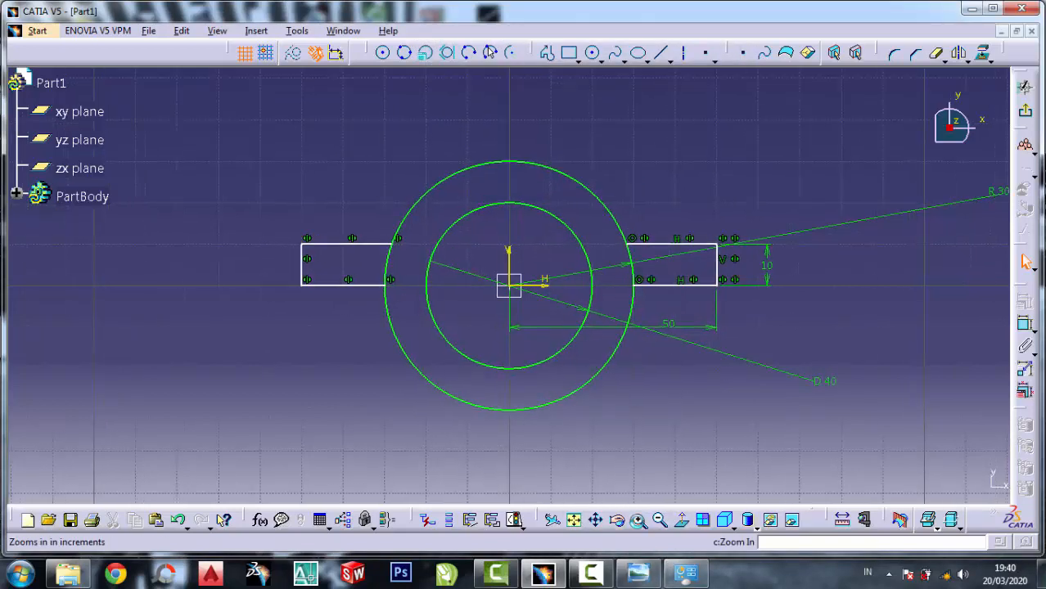
left_click(638, 519)
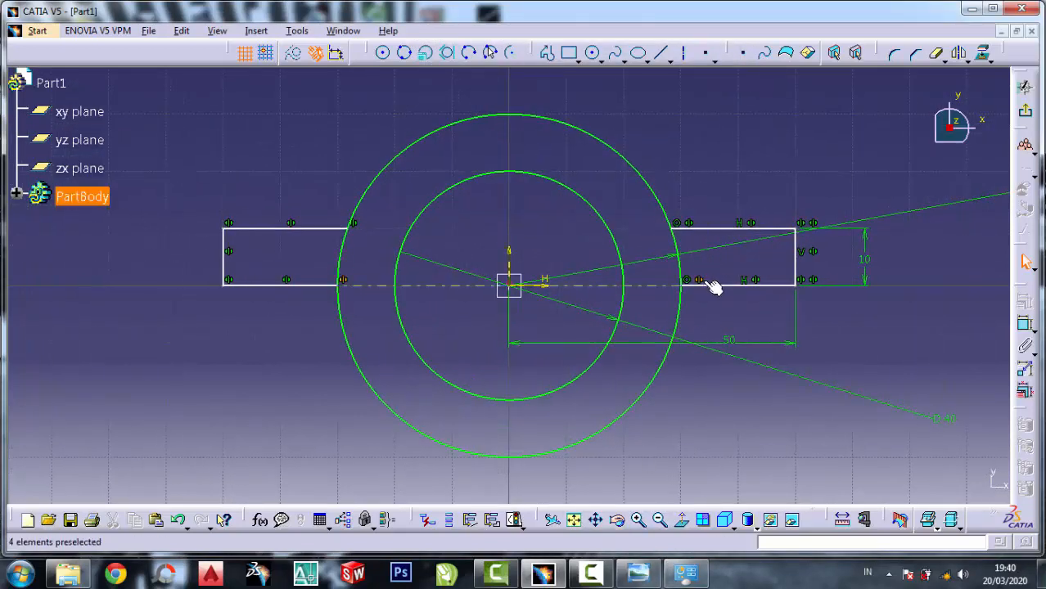
left_click(700, 281)
left_click(683, 286)
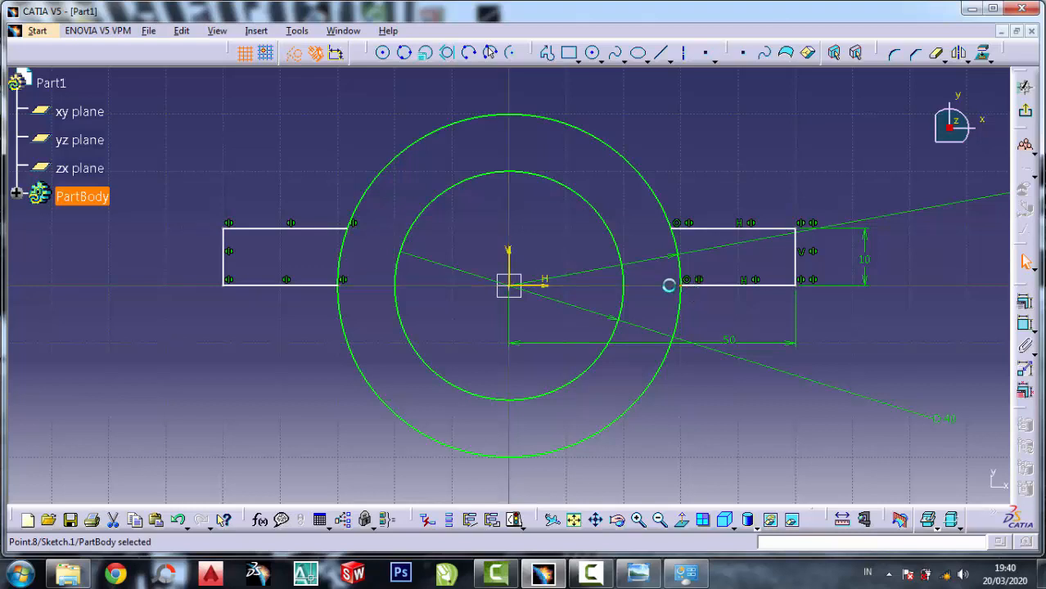
left_click(656, 288)
double_click(623, 288)
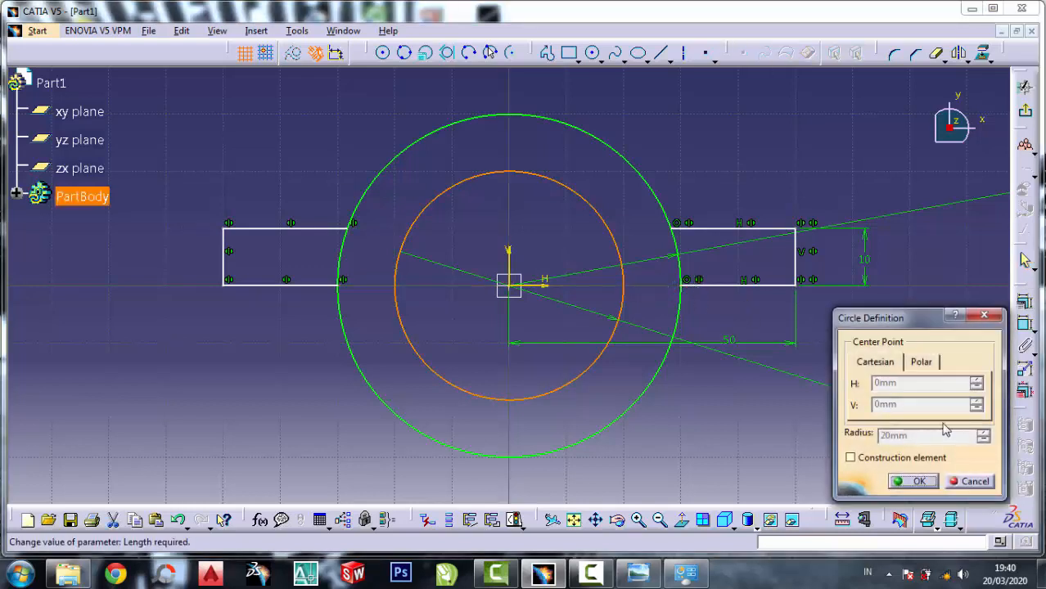
left_click(984, 315)
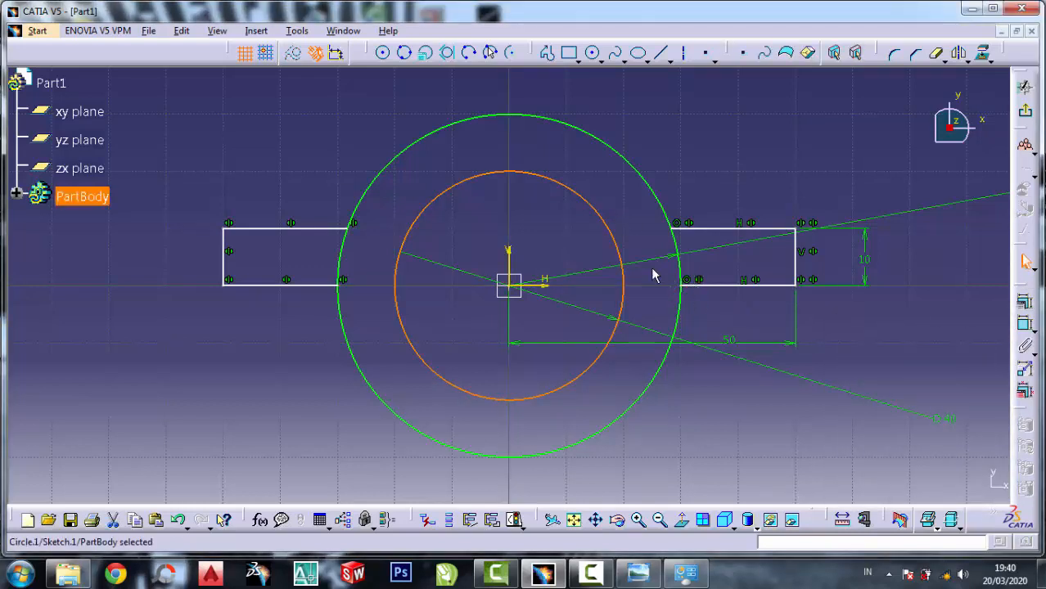
Cut the right flange's lower line and redraw it horizontally from the end line's lower corner to the inner circle.
right_click(743, 284)
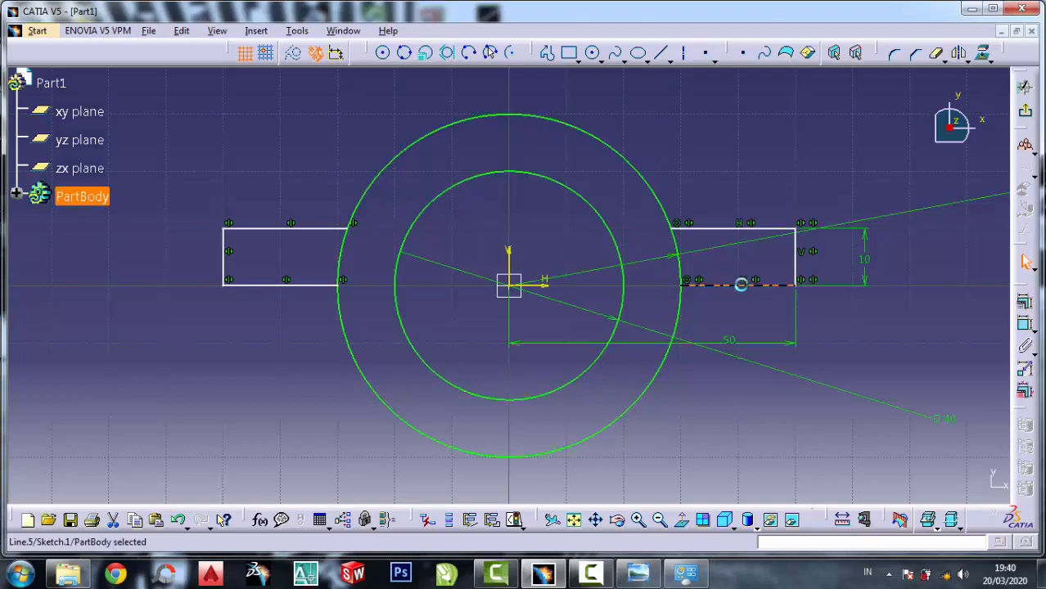
left_click(769, 411)
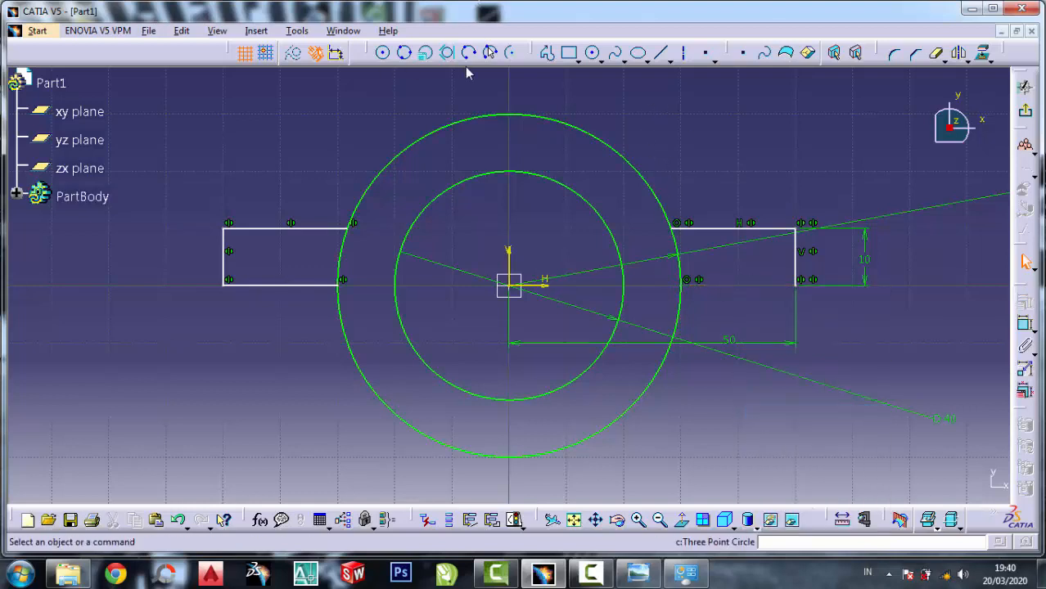
left_click(661, 52)
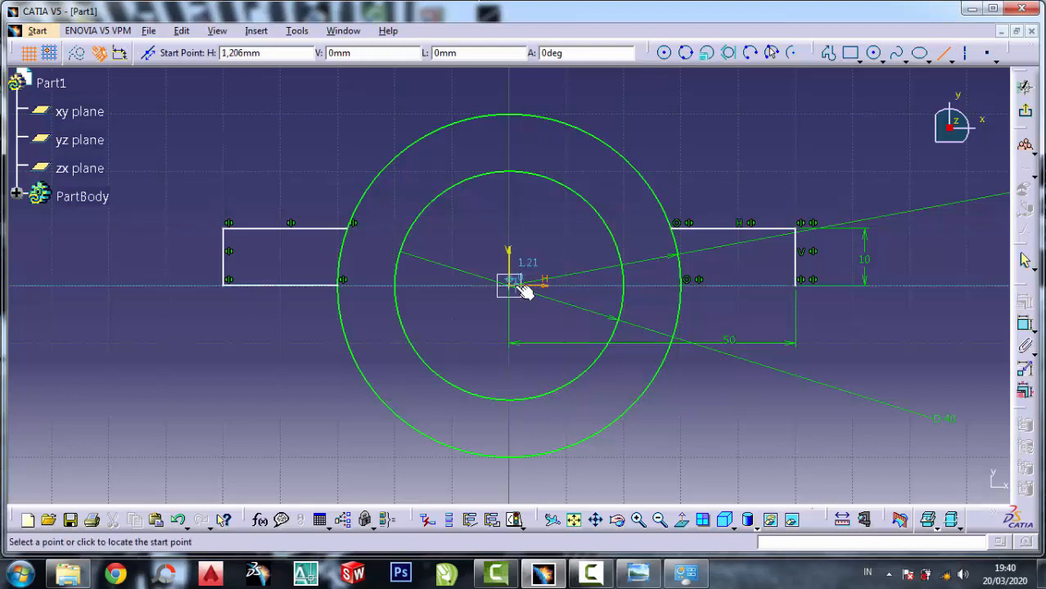
left_click(796, 284)
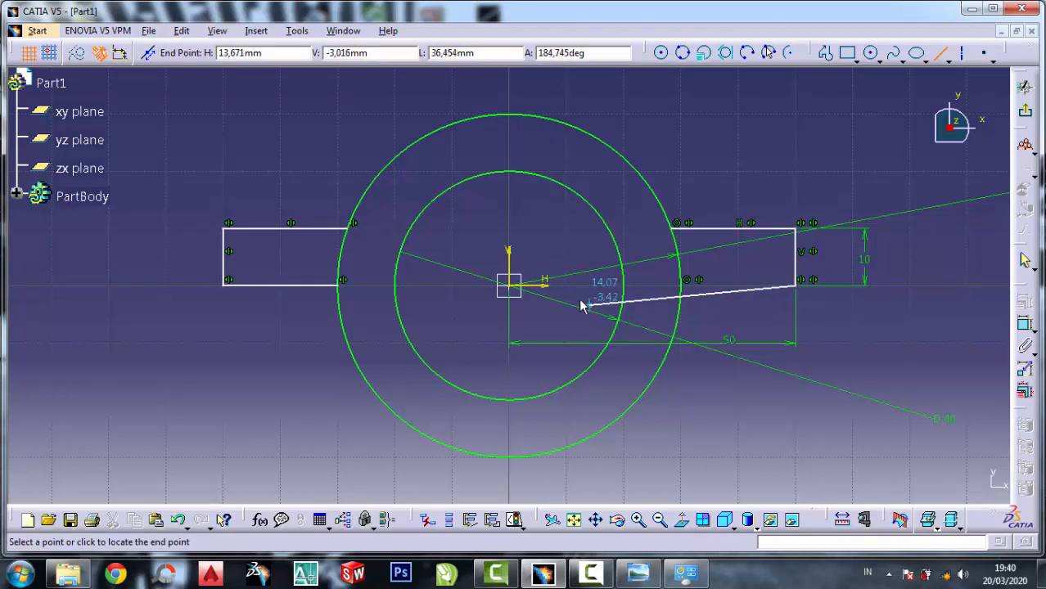
left_click(623, 285)
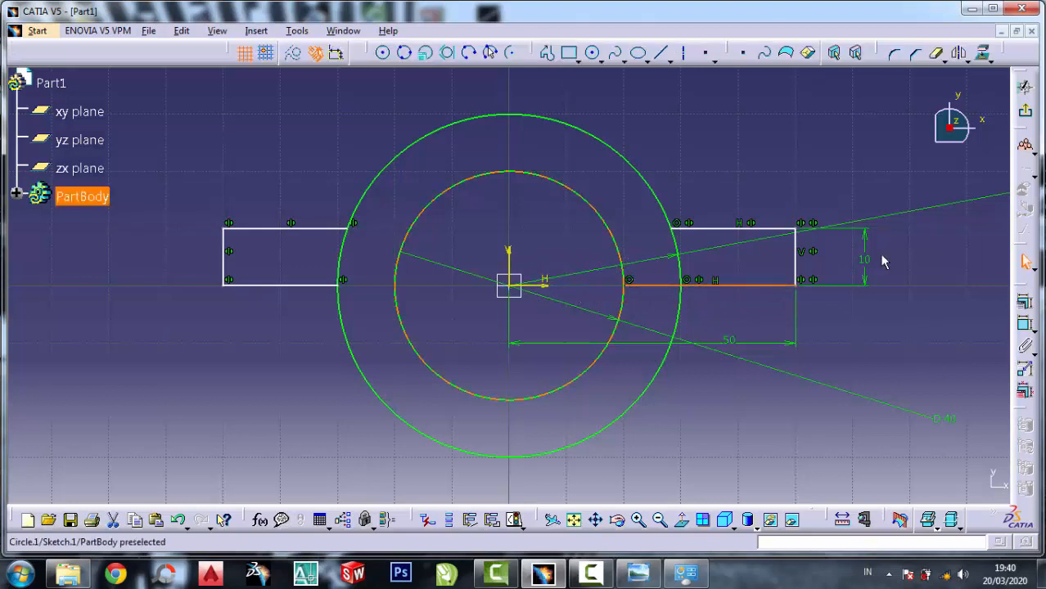
Cut the left flange's lower line and replace it by mirroring the right flange's new lower line about the V axis.
right_click(304, 286)
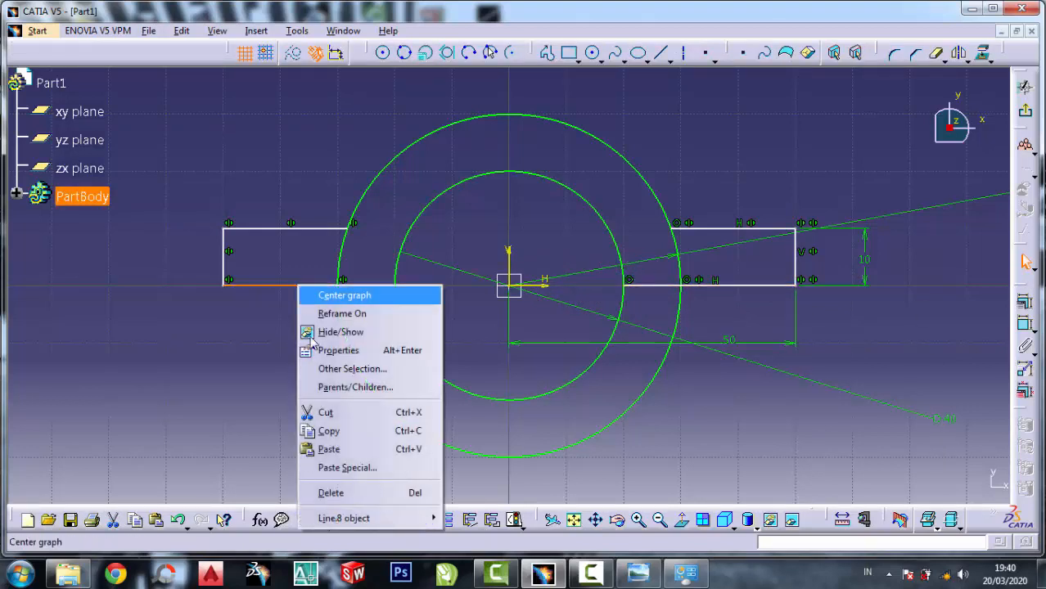
left_click(336, 413)
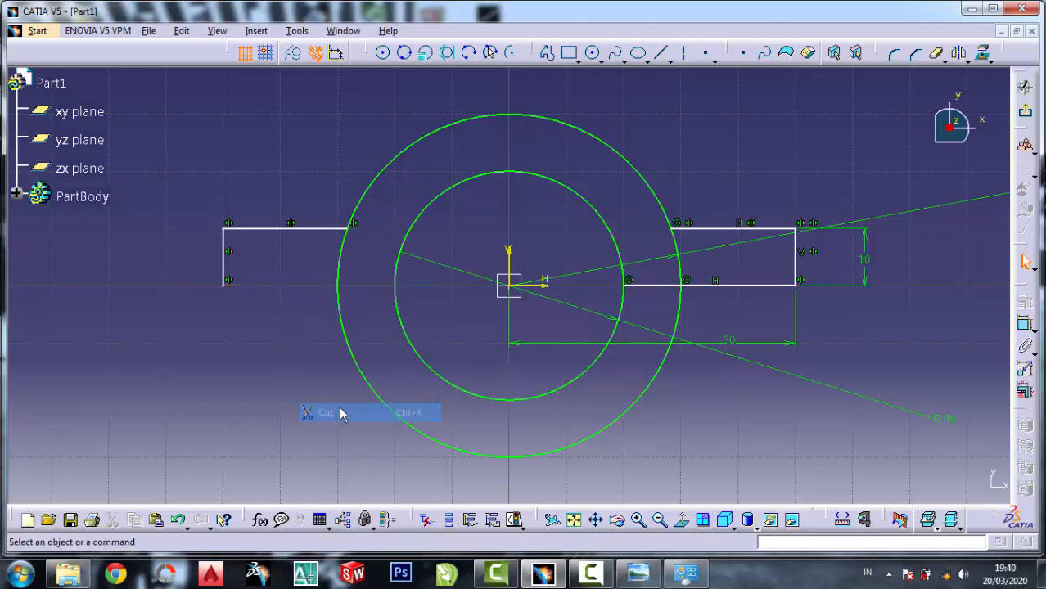
left_click(760, 286)
left_click(959, 54)
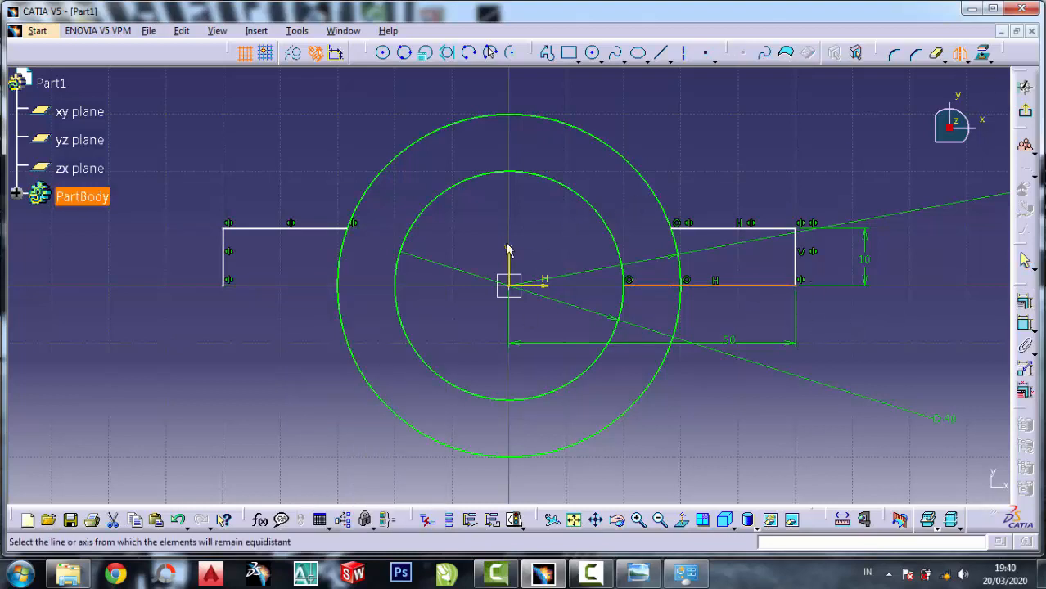
left_click(510, 257)
left_click(618, 185)
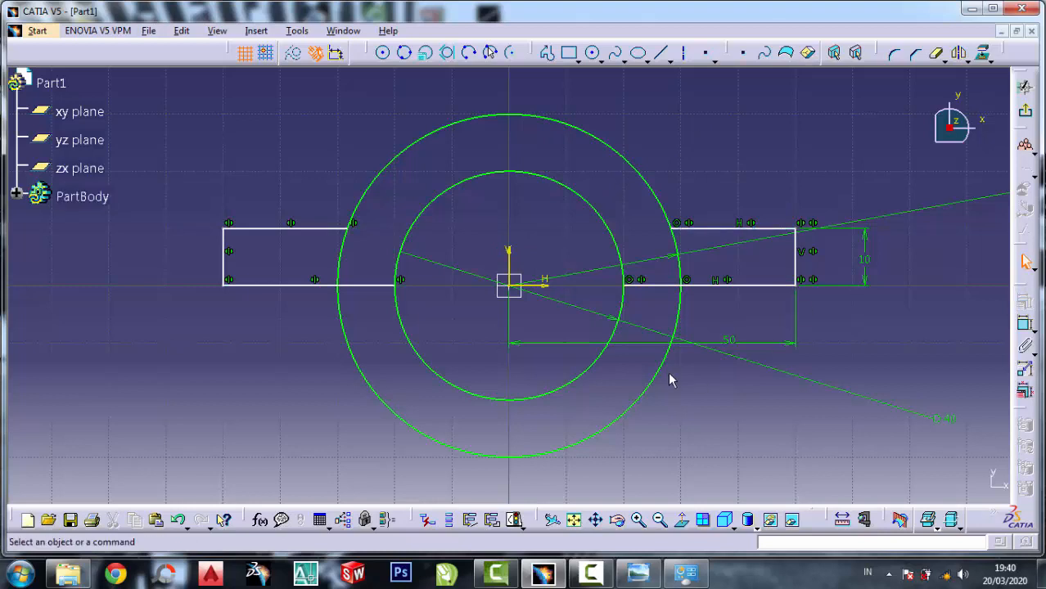
Quick Trim the lower halves of the outer and inner circles below the flange base lines.
left_click(936, 54)
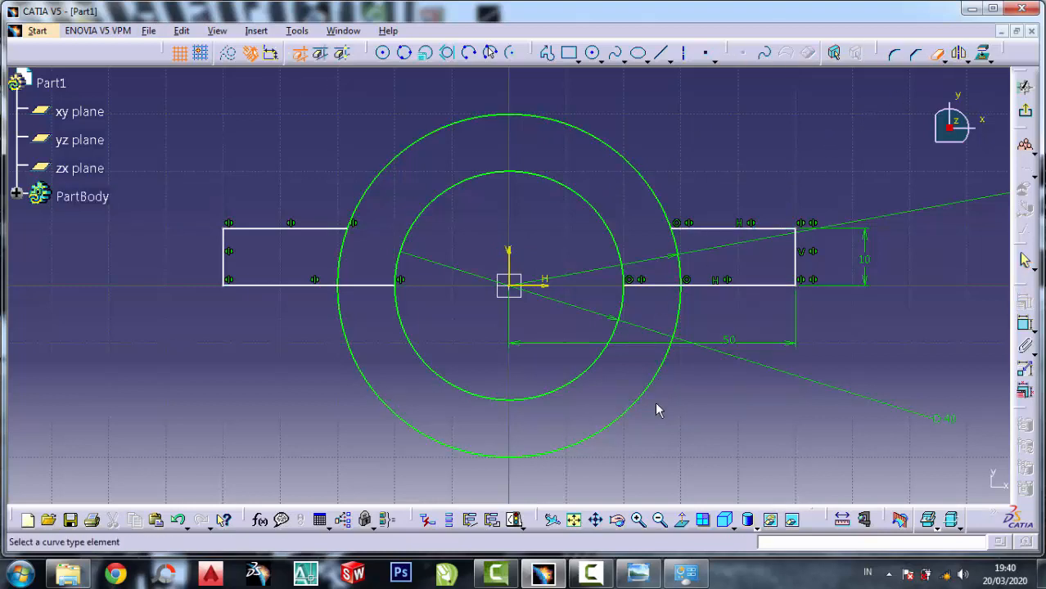
left_click(652, 399)
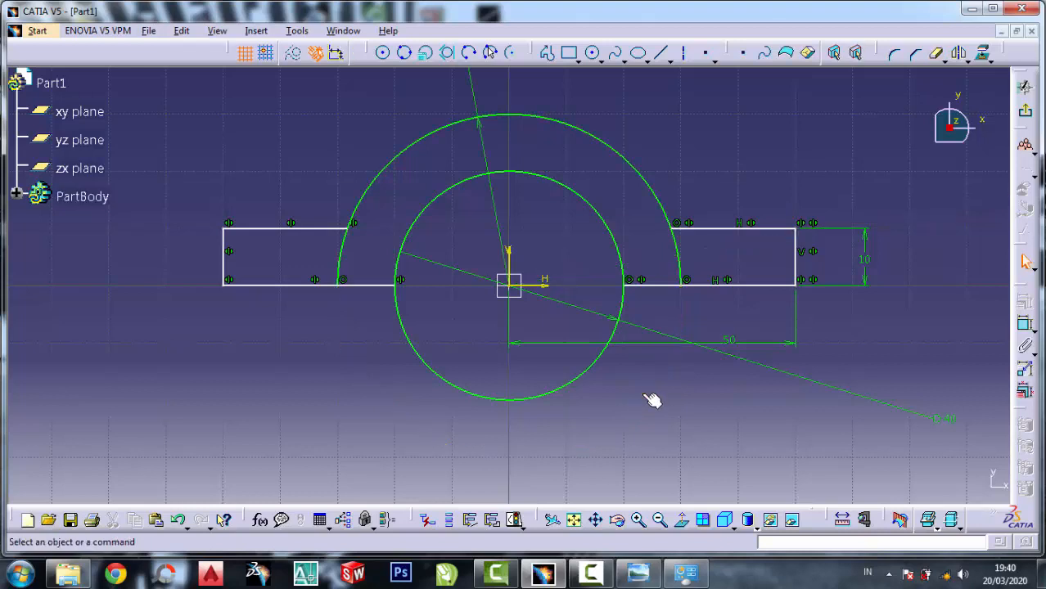
left_click(936, 54)
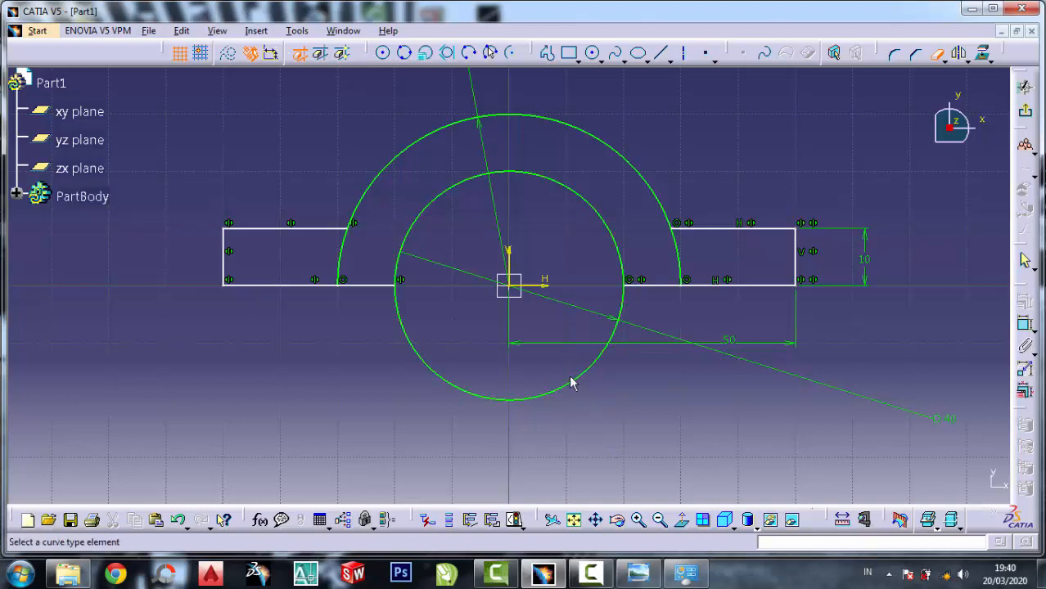
left_click(572, 388)
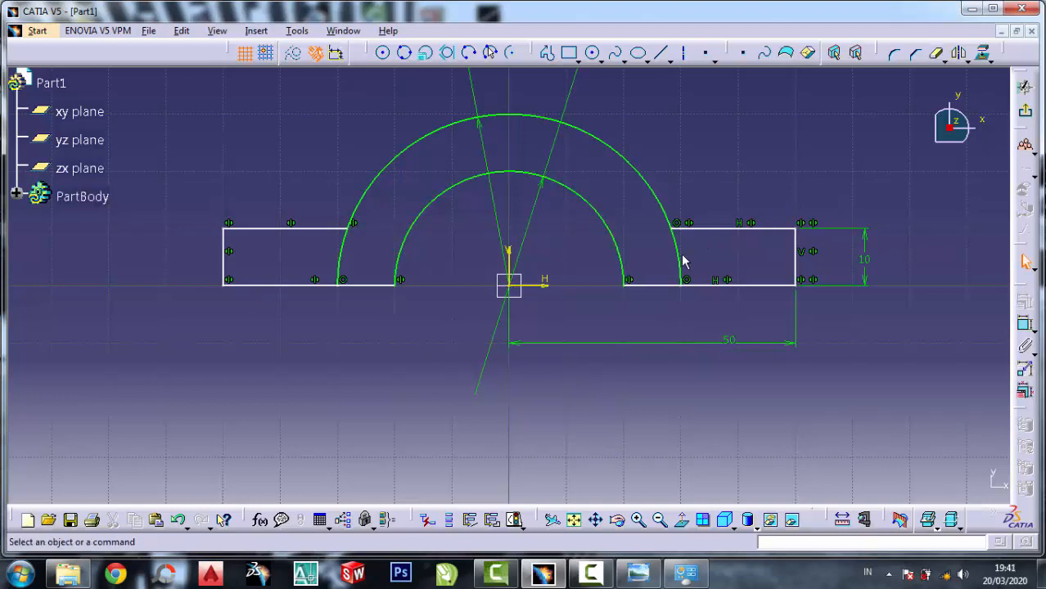
Quick Trim the outer arc's end segments between the upper and lower lines of both flanges.
left_click(937, 53)
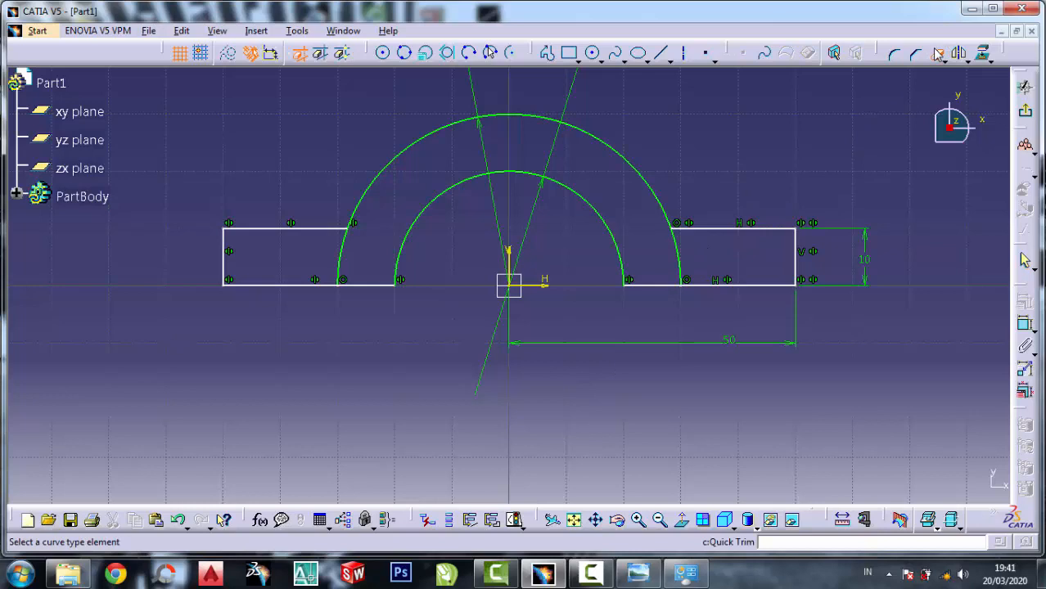
left_click(688, 247)
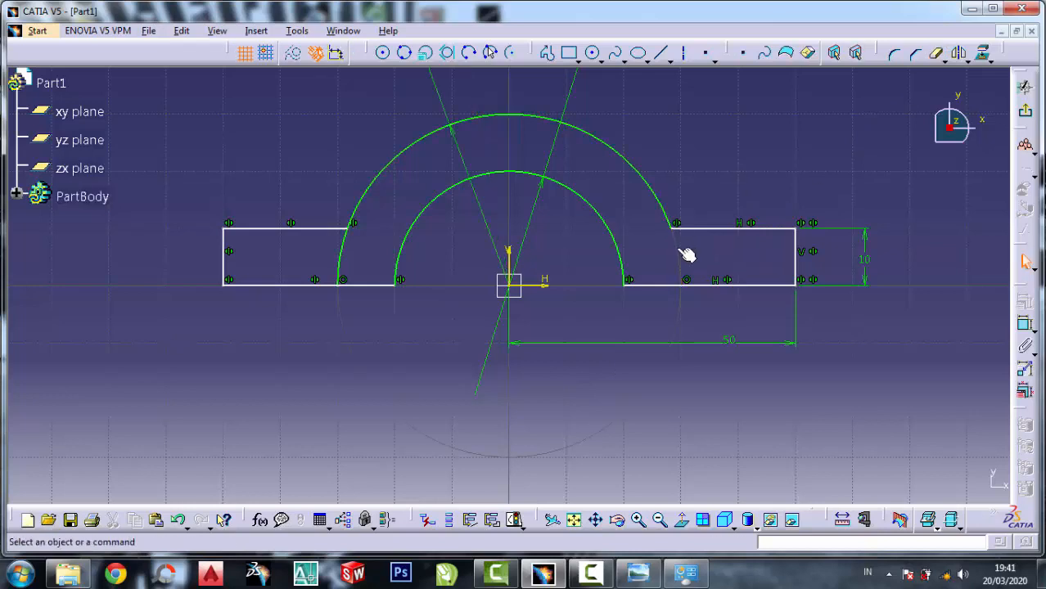
left_click(937, 53)
left_click(343, 253)
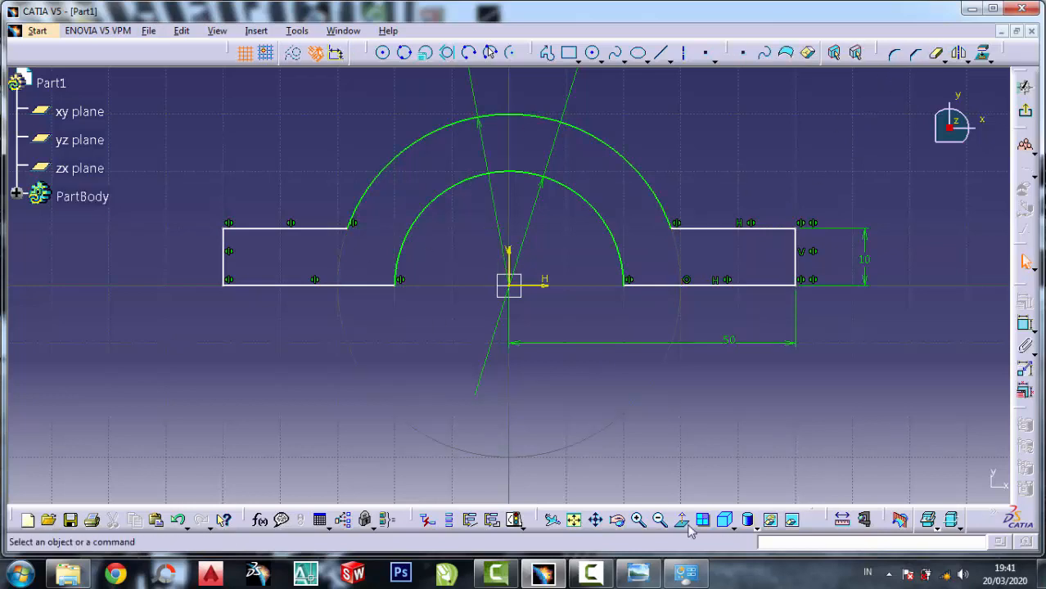
Examine the reference drawing's flange holes, rounded corners, slotted upright and overall dimensions.
left_click(637, 573)
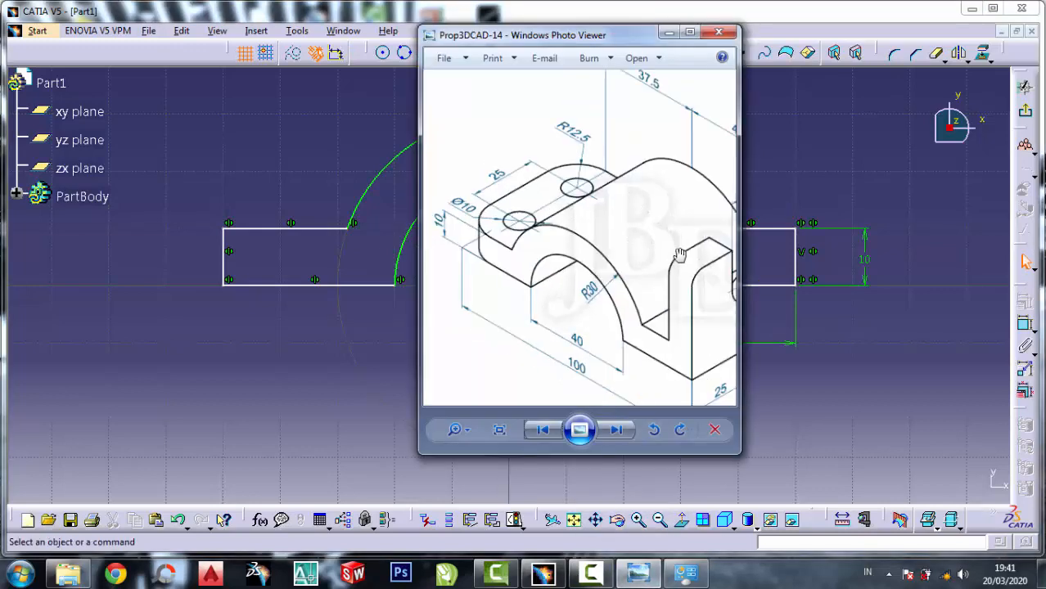
scroll(680, 255, "down", 1)
scroll(500, 210, "up", 2)
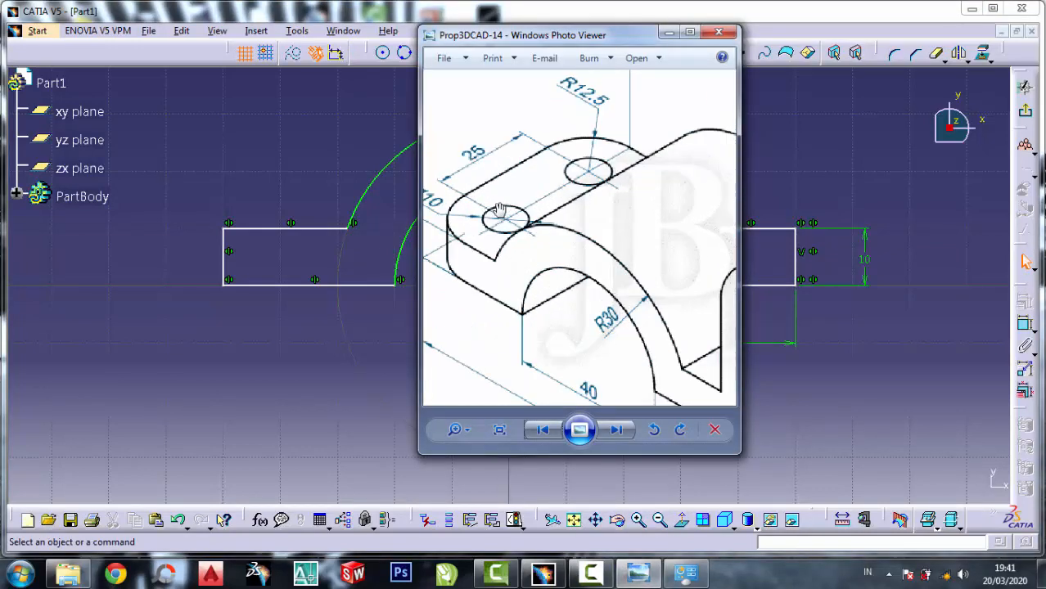
scroll(483, 211, "up", 2)
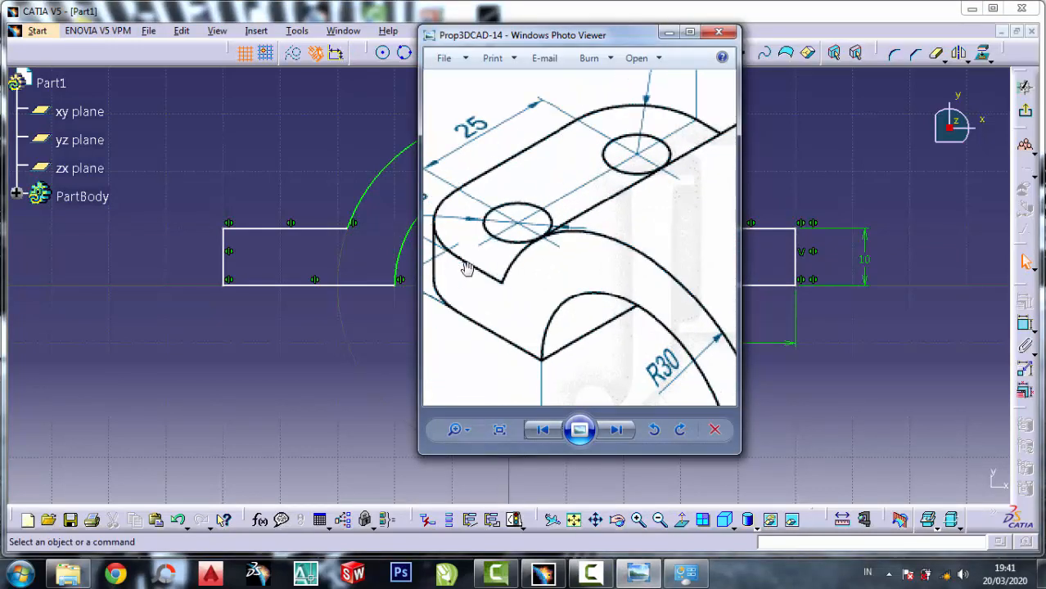
scroll(507, 223, "down", 2)
scroll(471, 246, "up", 2)
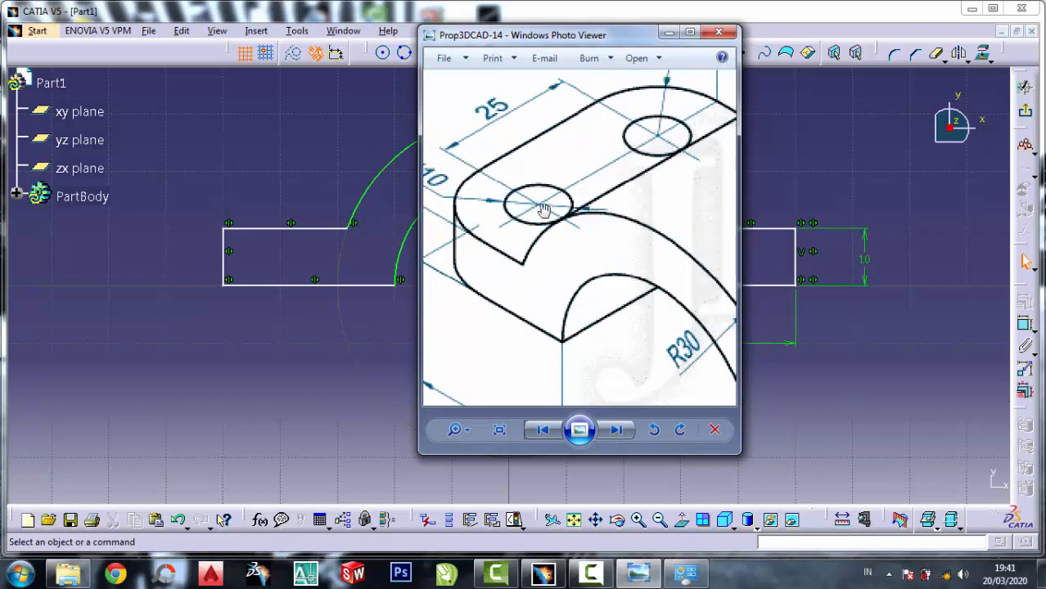
scroll(531, 214, "down", 2)
scroll(529, 215, "up", 2)
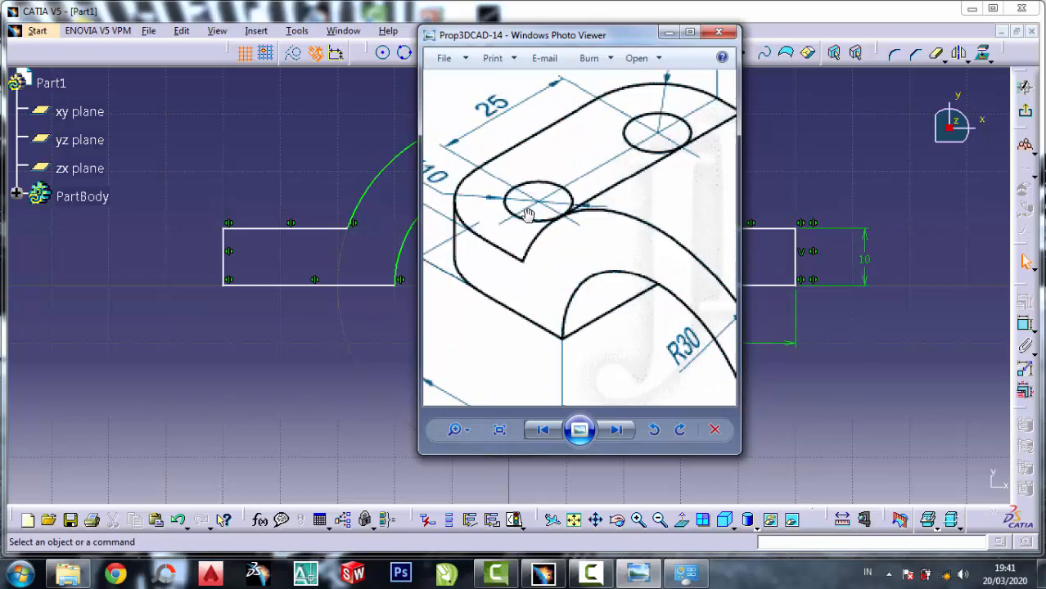
scroll(528, 216, "down", 2)
scroll(483, 212, "up", 3)
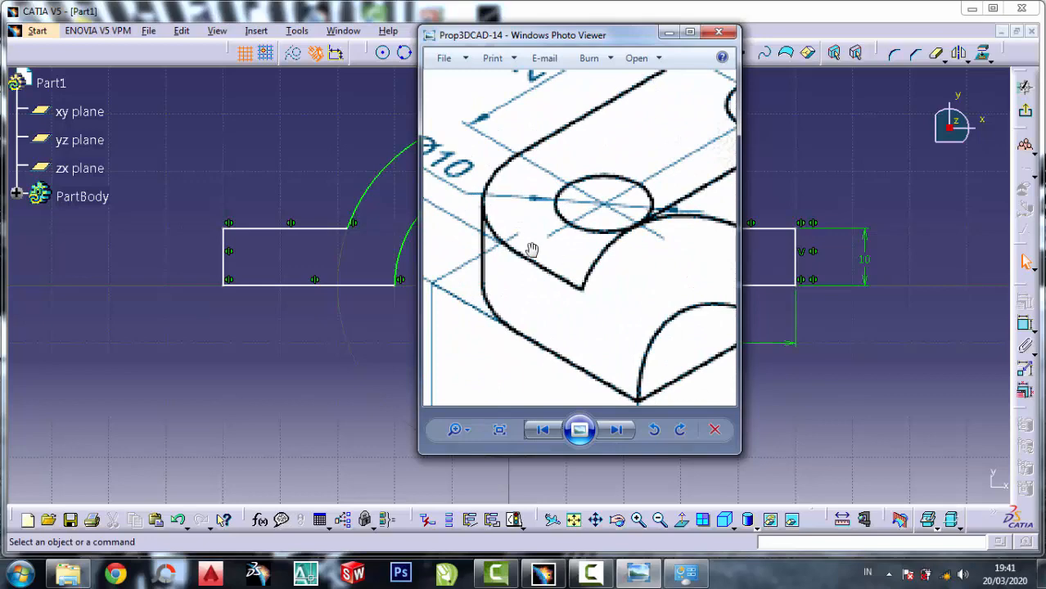
scroll(532, 249, "up", 2)
scroll(537, 227, "down", 1)
scroll(537, 246, "down", 2)
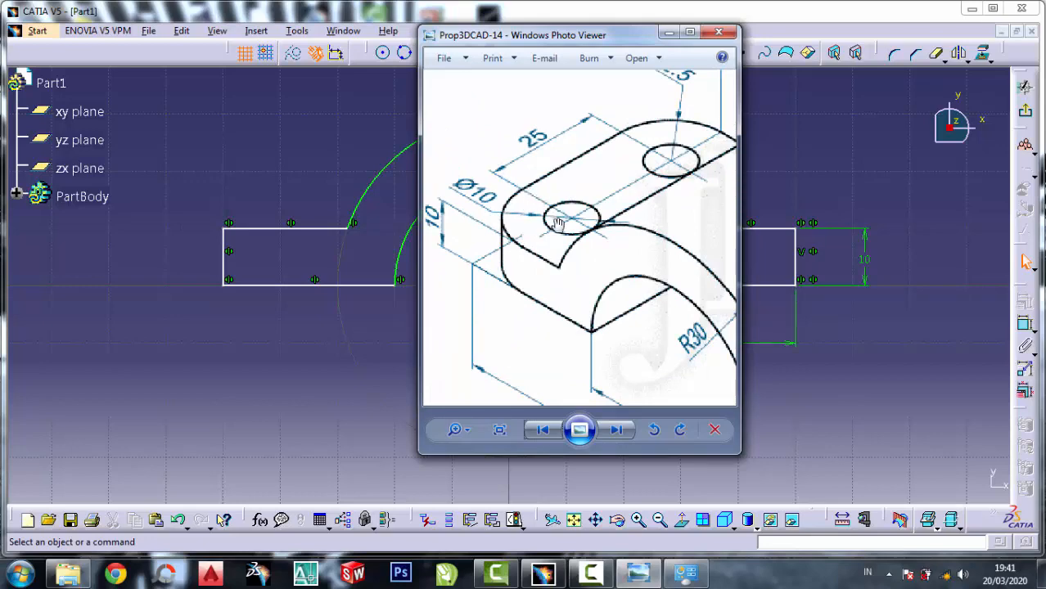
scroll(570, 226, "down", 3)
scroll(606, 294, "up", 2)
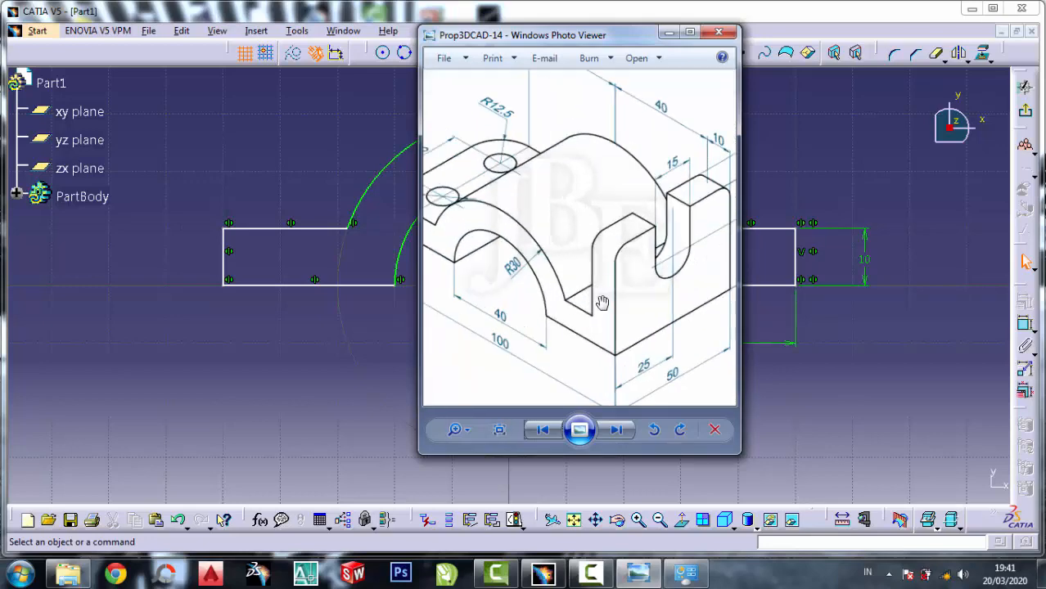
scroll(598, 303, "down", 1)
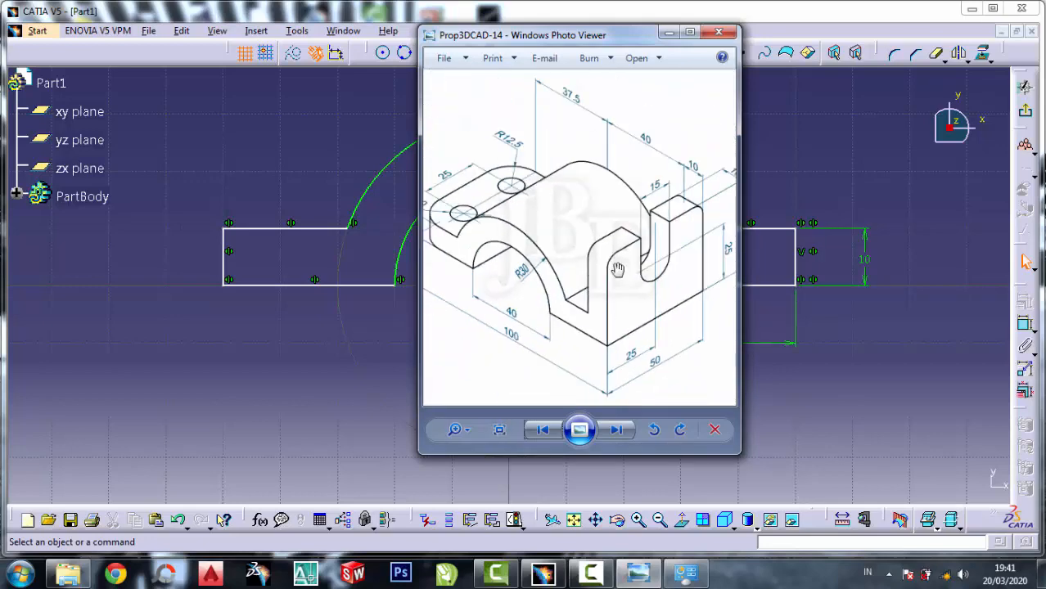
scroll(618, 338, "down", 1)
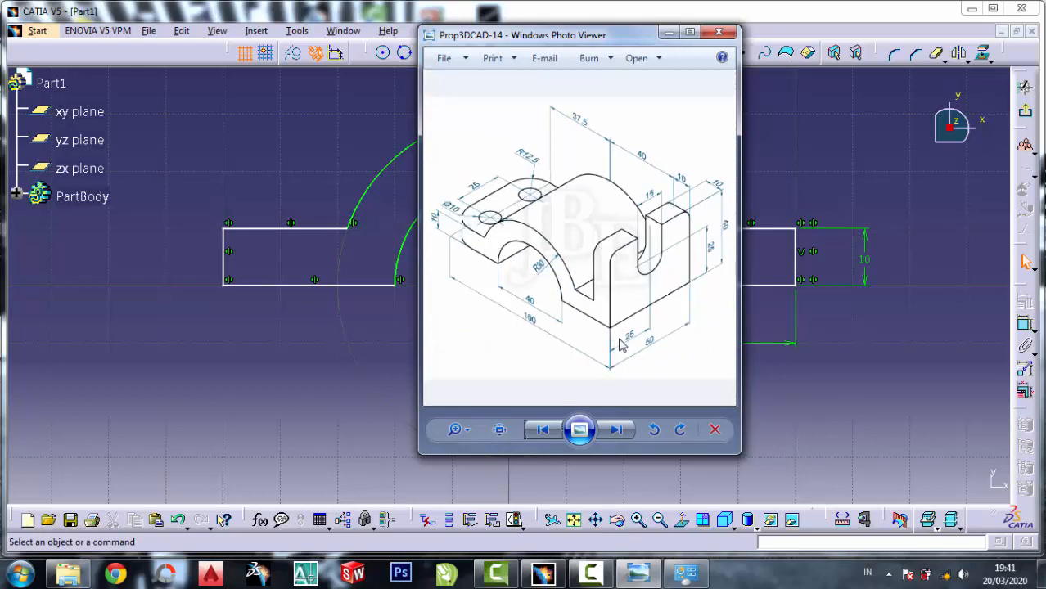
Cut the right flange's vertical end line from the sketch.
scroll(675, 284, "up", 1)
scroll(622, 258, "down", 1)
scroll(724, 220, "up", 1)
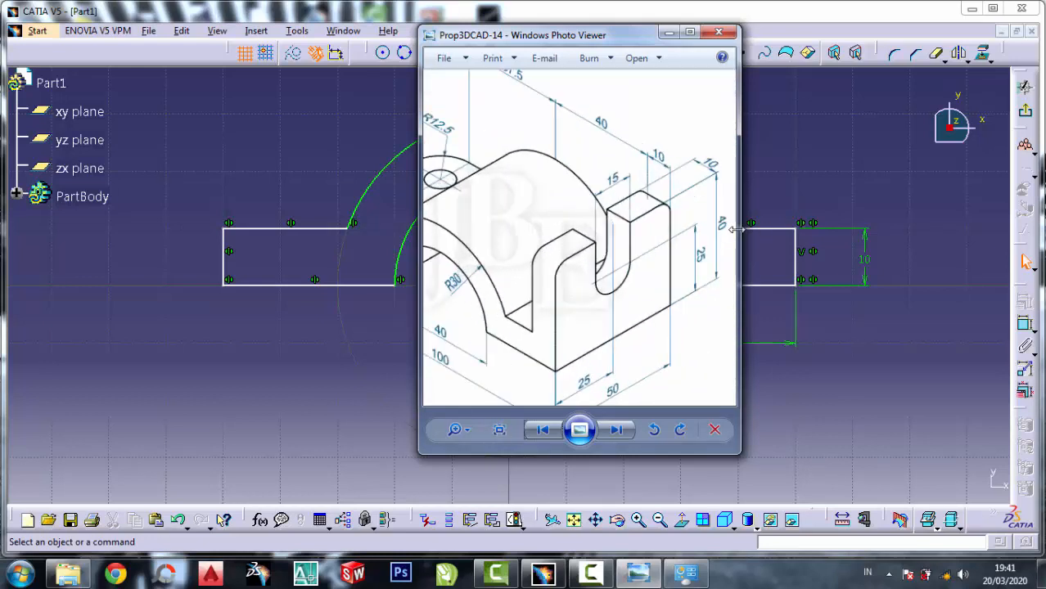
left_click(667, 32)
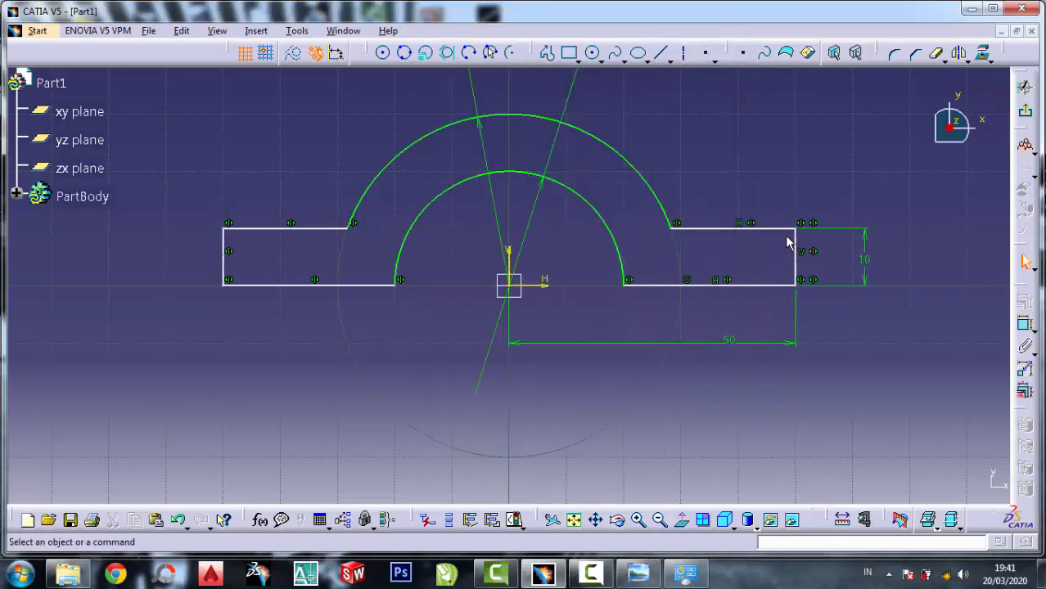
right_click(798, 247)
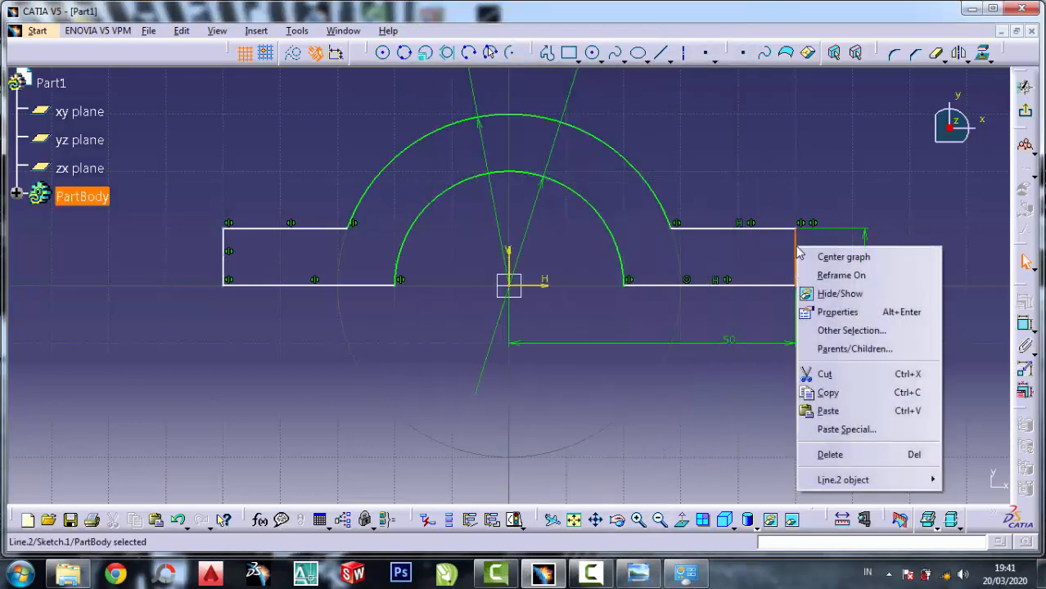
left_click(824, 370)
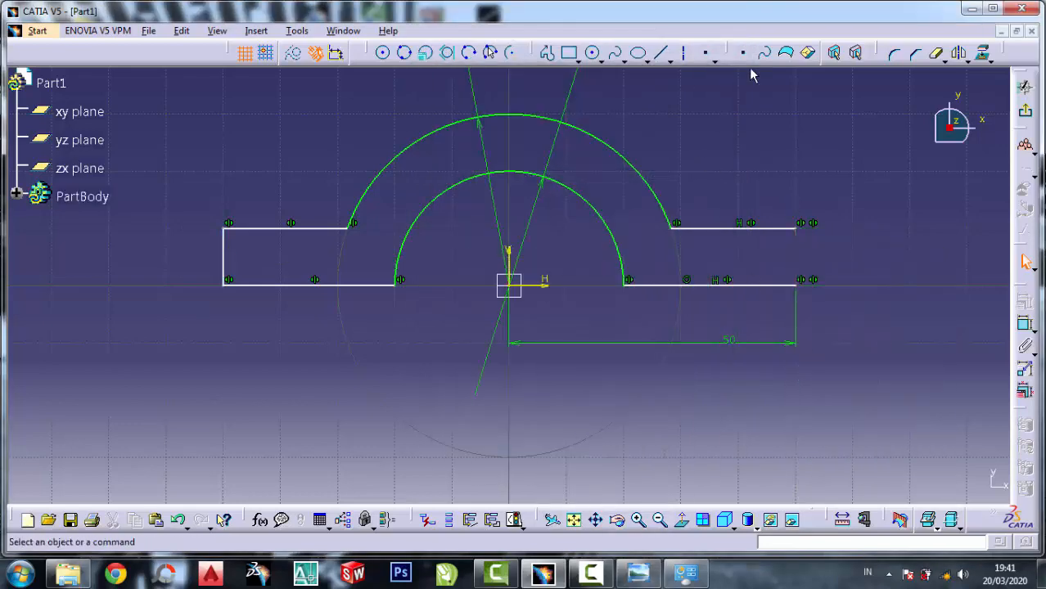
left_click(660, 52)
left_click(829, 52)
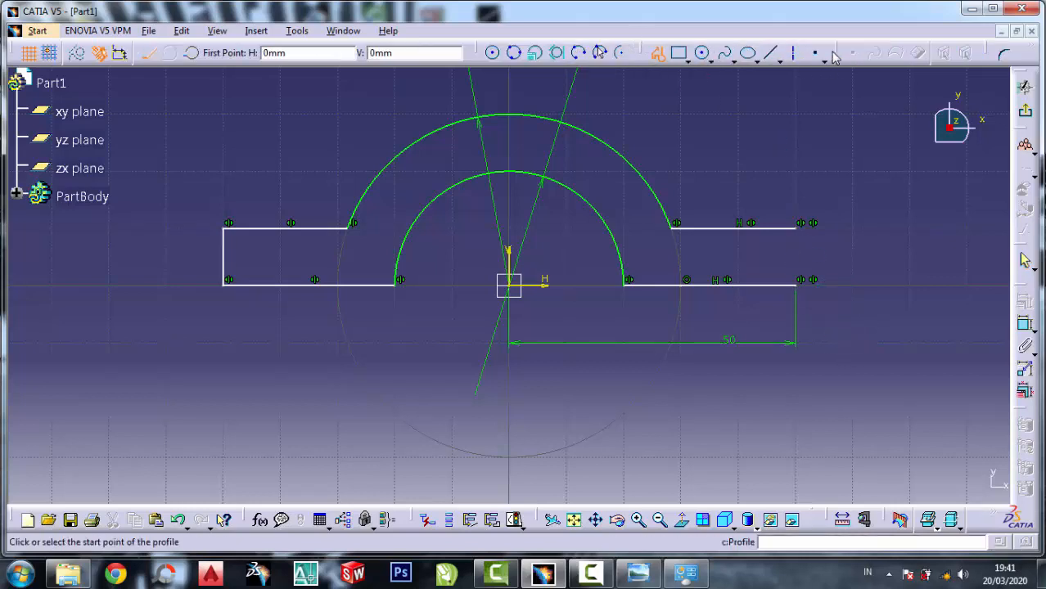
left_click(800, 283)
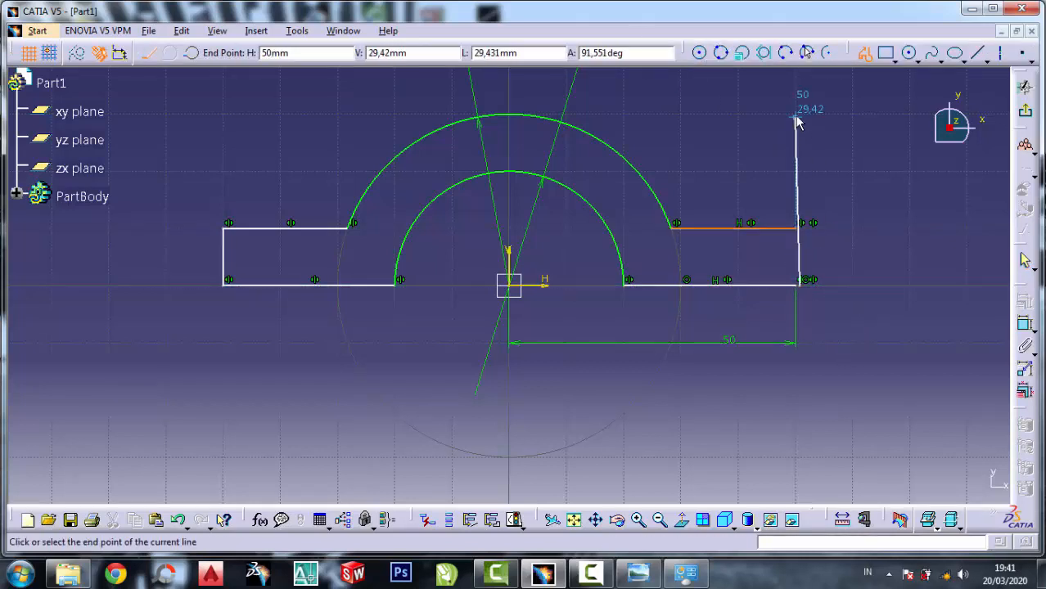
key("Escape")
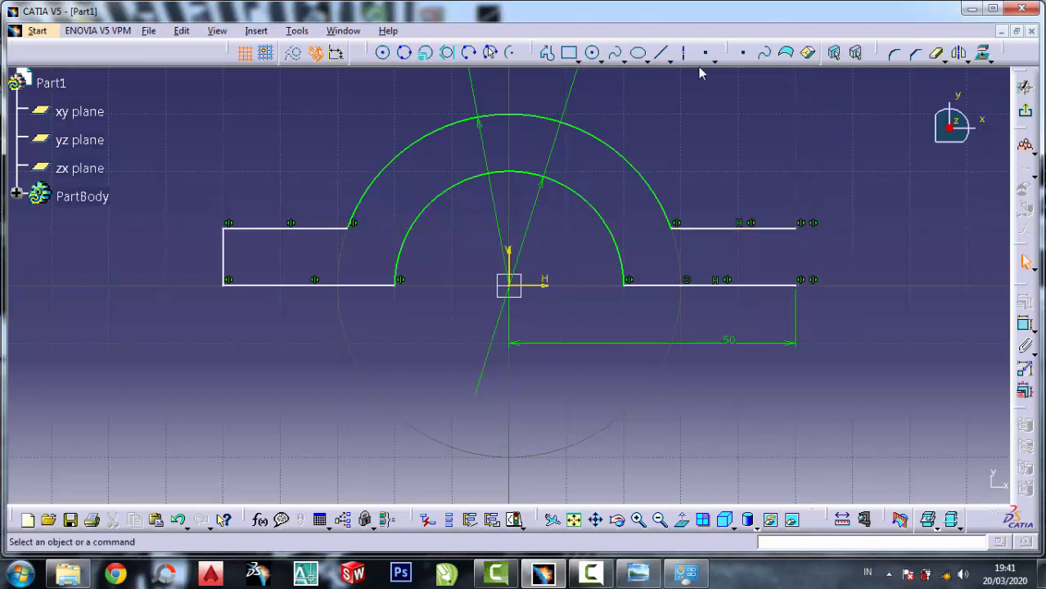
Sketch an upright about 35 mm tall and 10 mm wide from the right flange's lower outer corner, ending on its upper line.
left_click(547, 52)
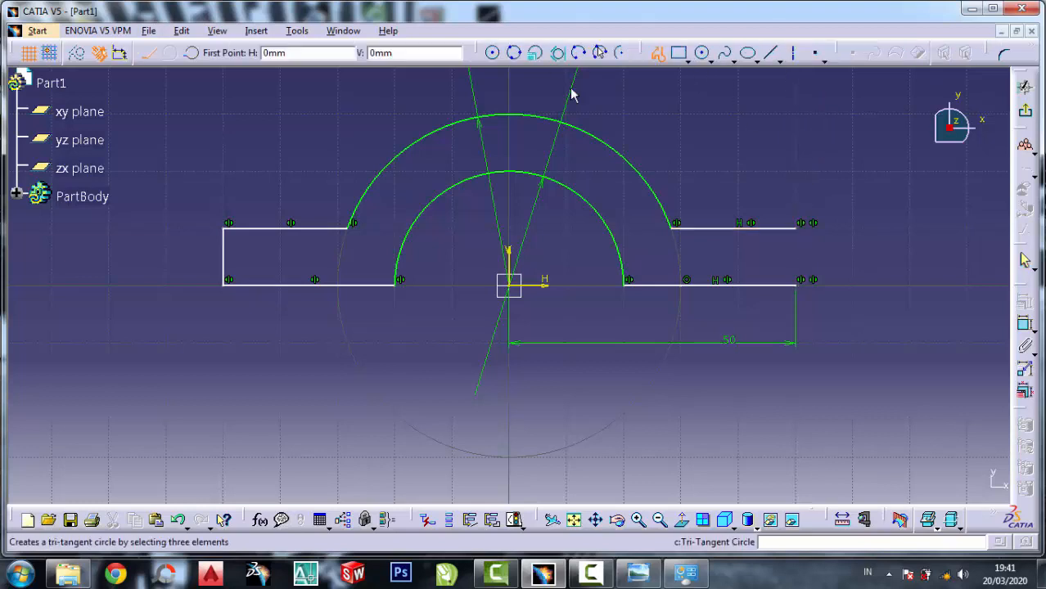
left_click(800, 286)
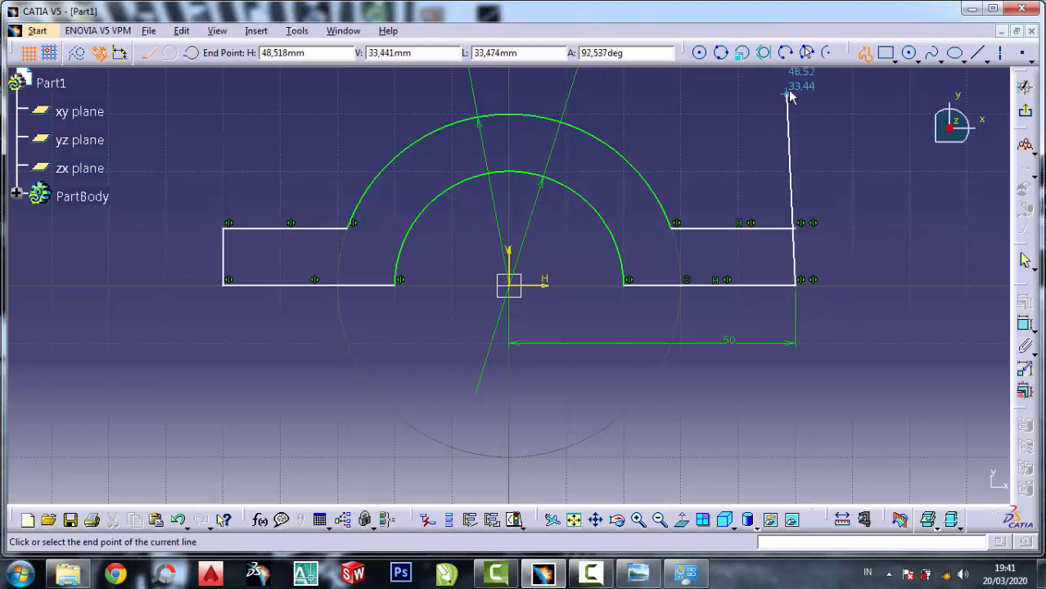
left_click(796, 83)
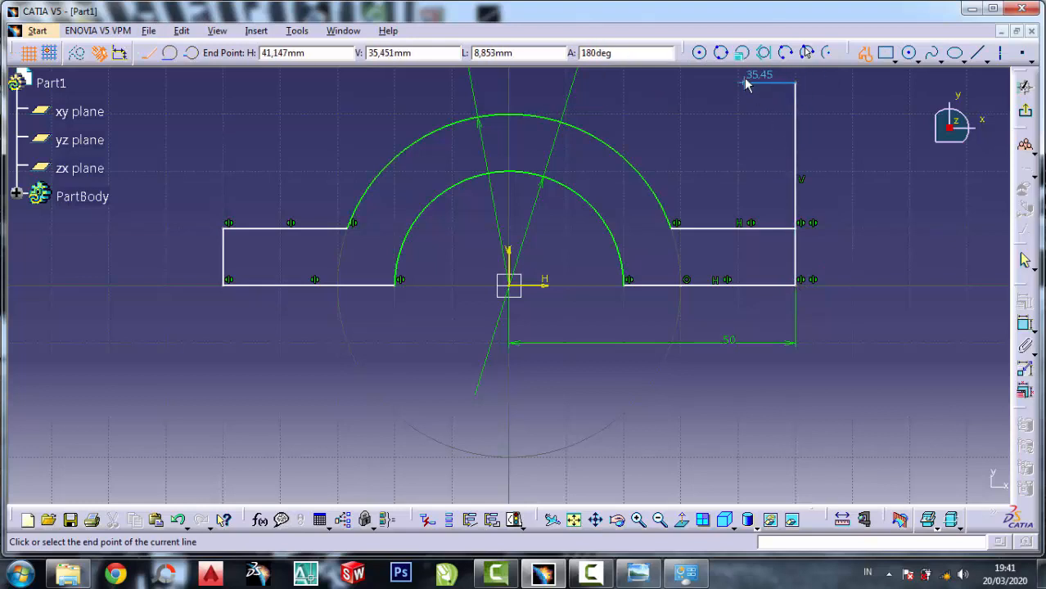
left_click(739, 82)
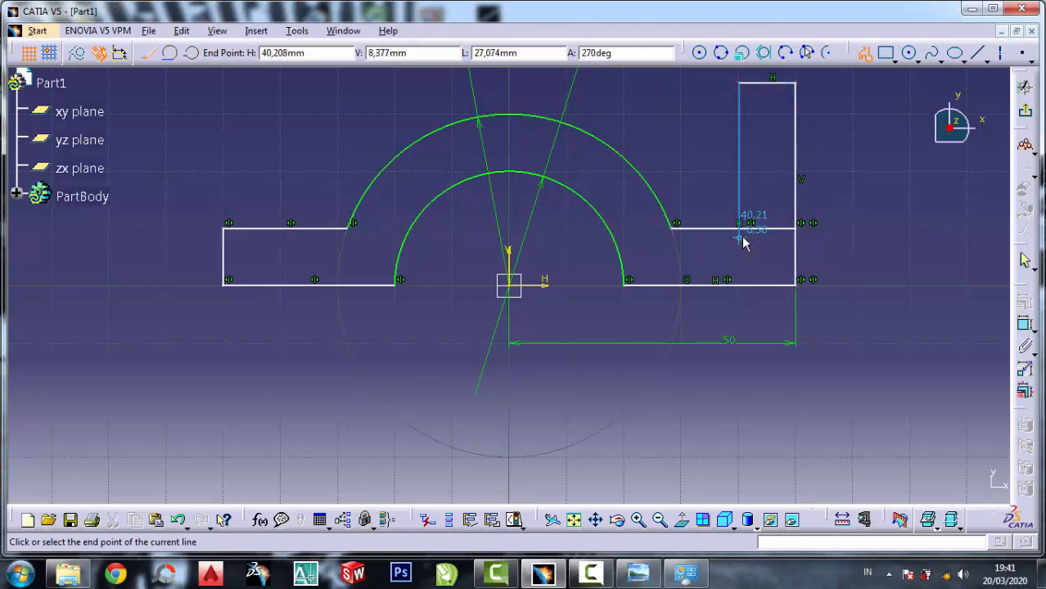
left_click(740, 229)
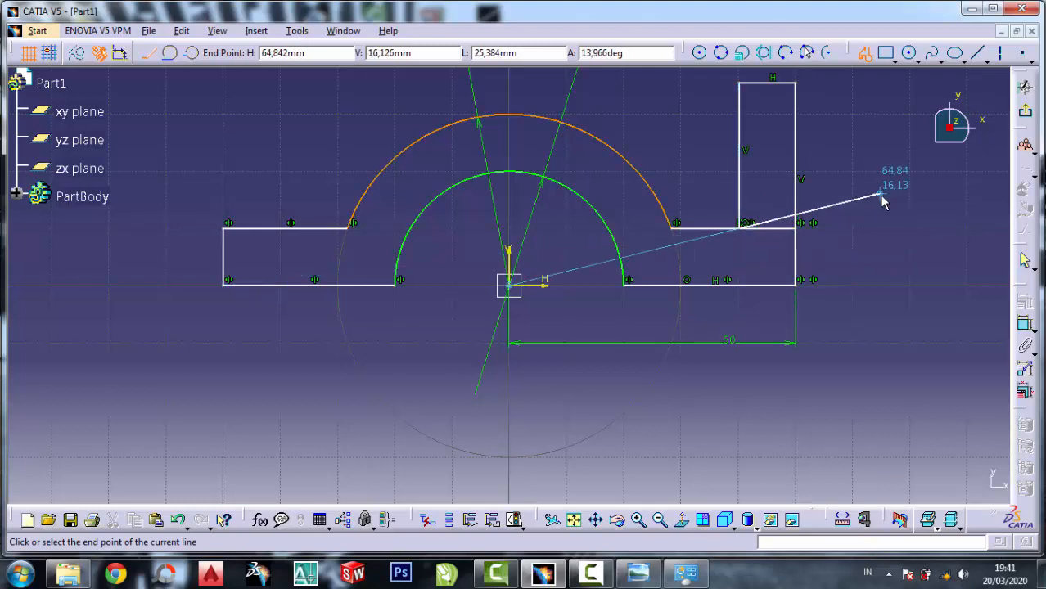
key("Escape")
middle_click_drag(873, 172, 818, 216)
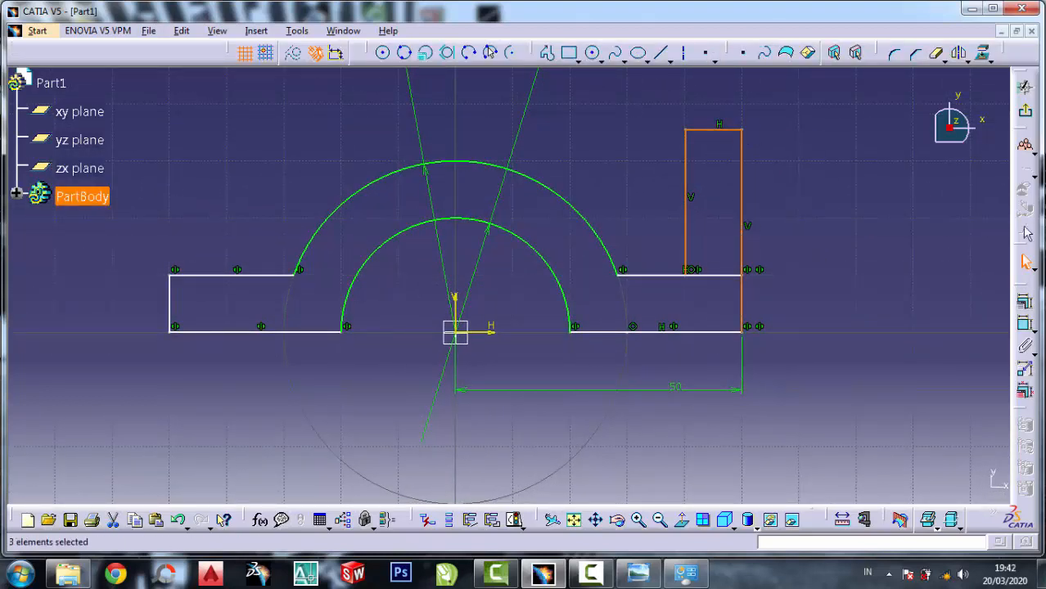
left_click(770, 217)
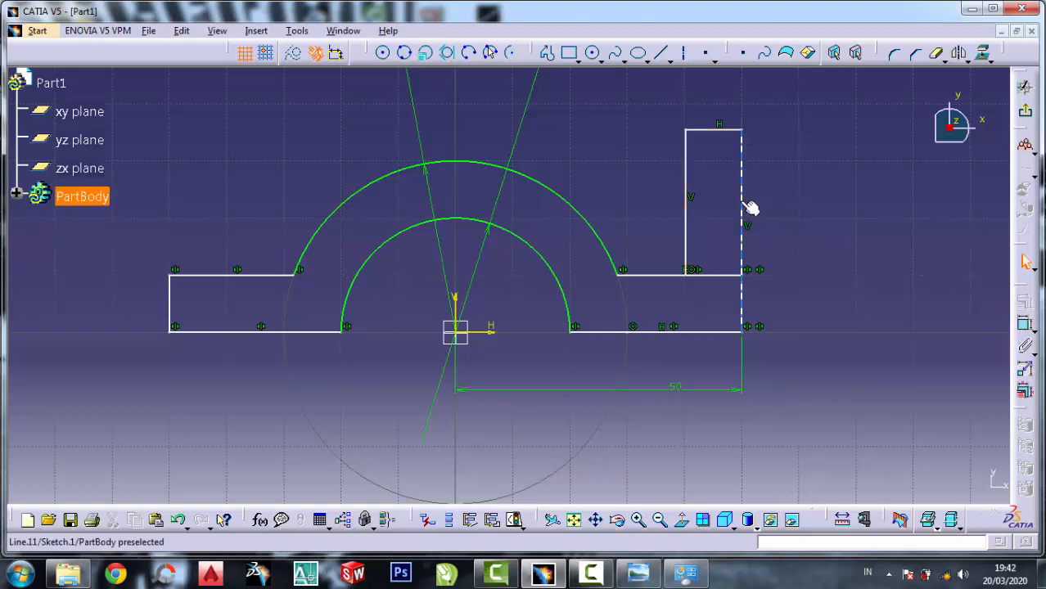
Dimension the upright's outer vertical line and set its height to 40 mm.
left_click(741, 213)
left_click(1024, 323)
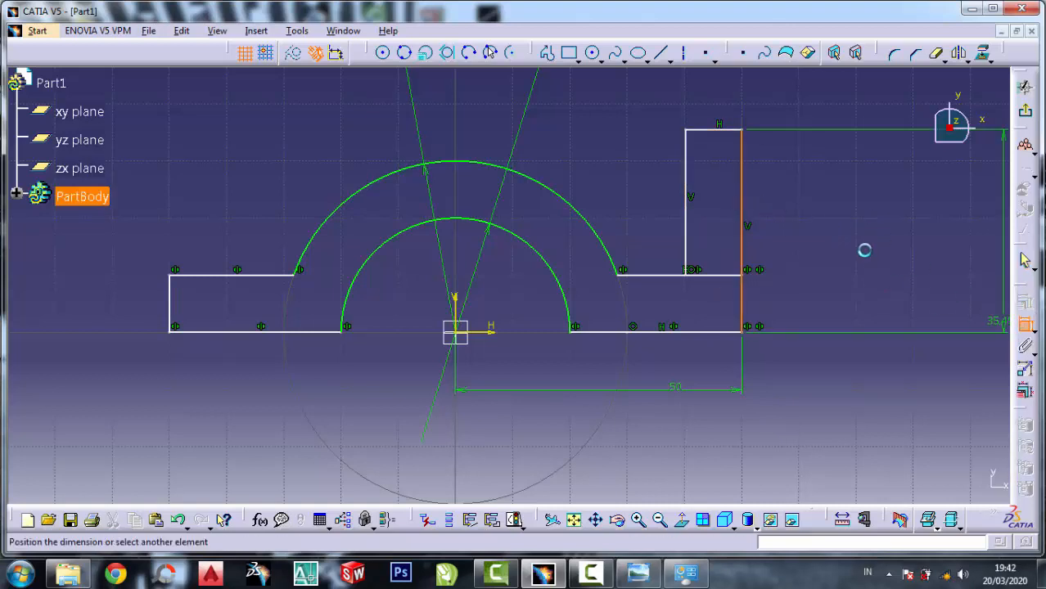
left_click(851, 238)
left_click(639, 573)
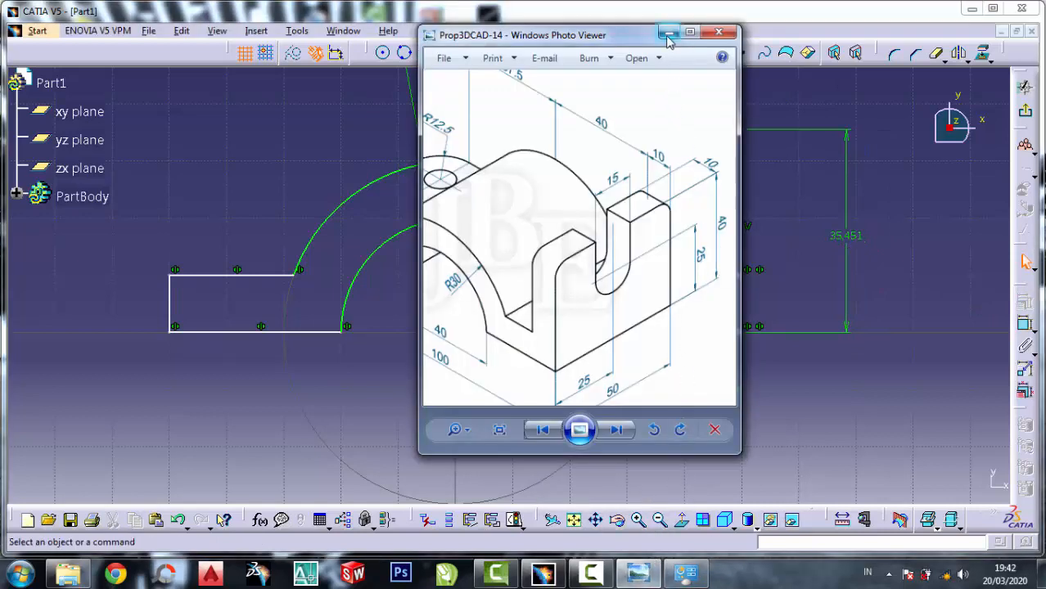
left_click(668, 32)
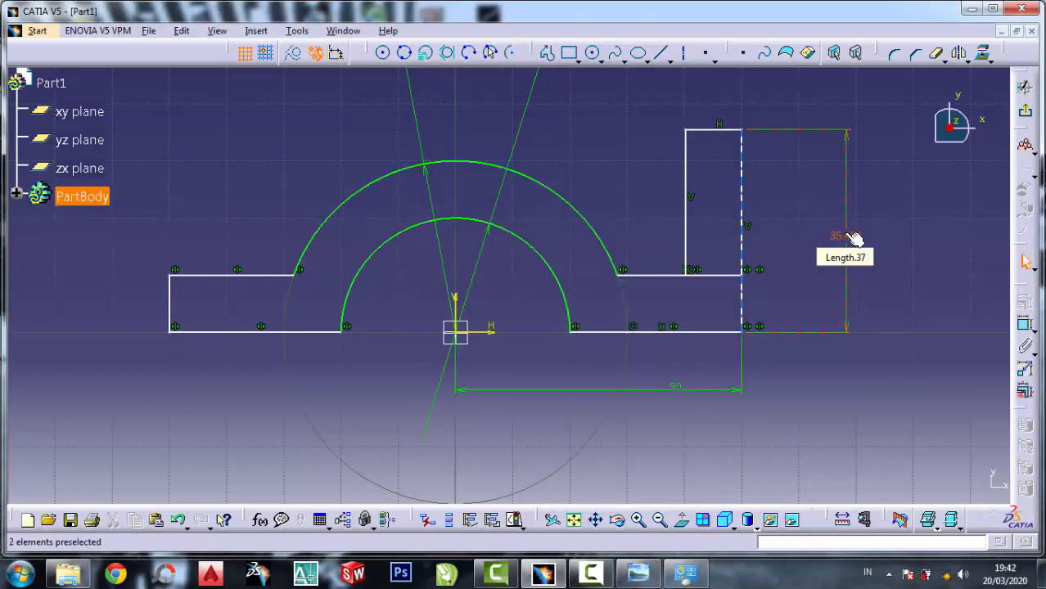
double_click(849, 236)
type("40")
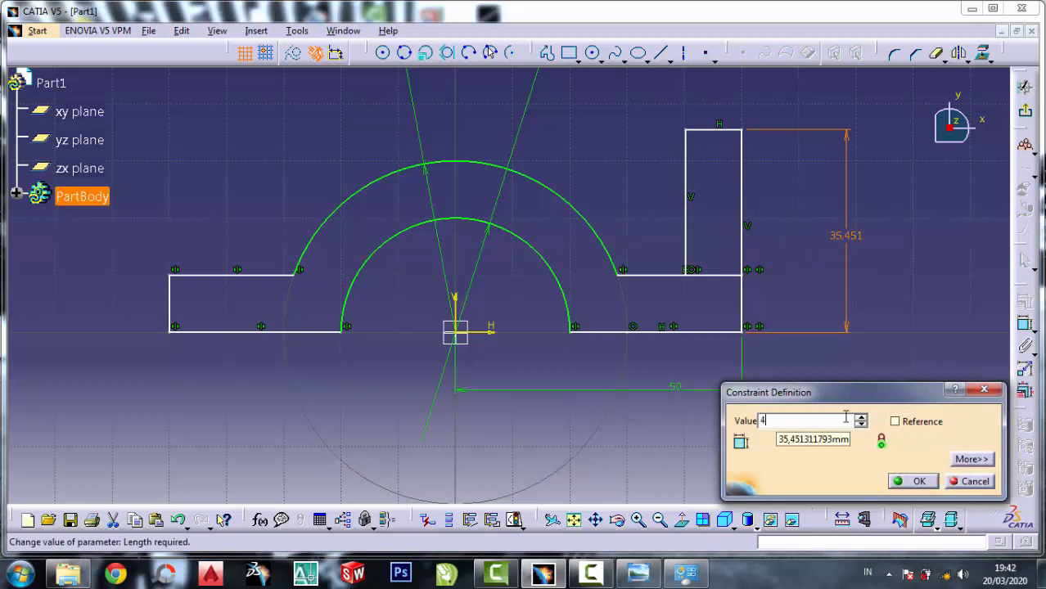
double_click(787, 420)
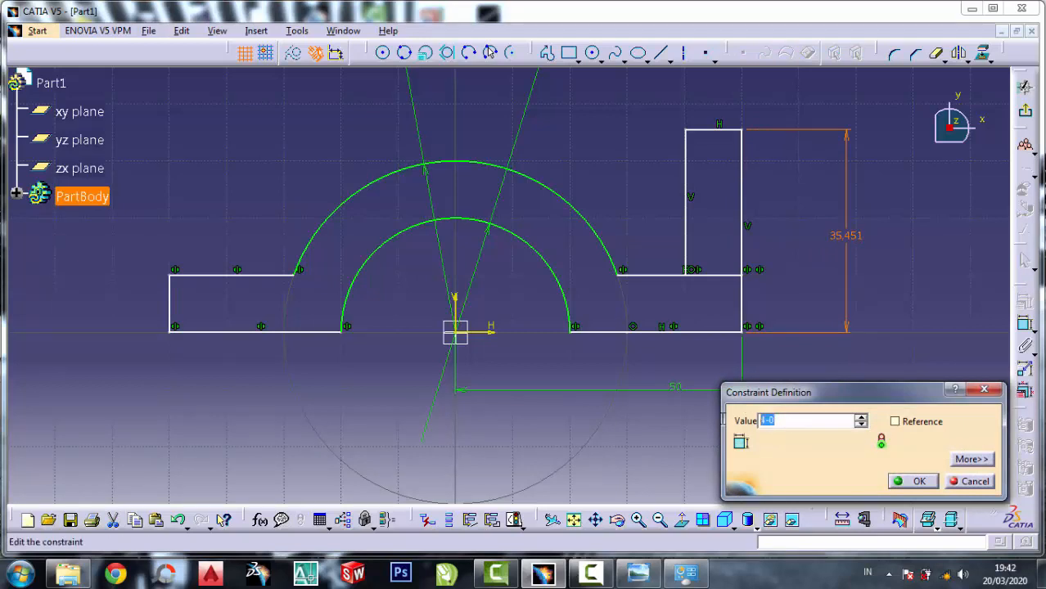
type("40")
left_click(919, 483)
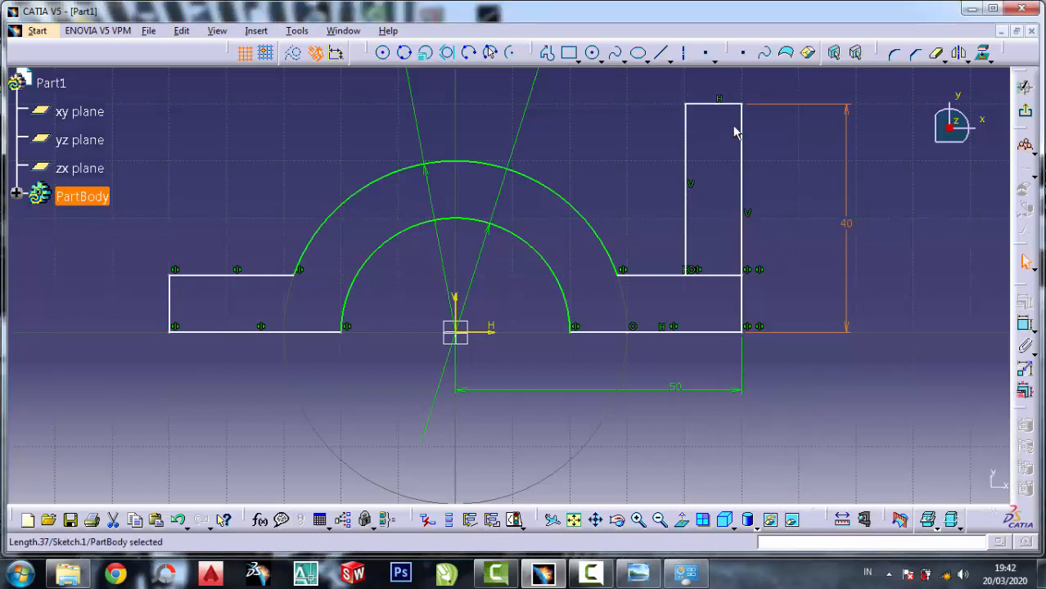
Dimension the upright's top line and set its width to 10 mm.
left_click(1024, 324)
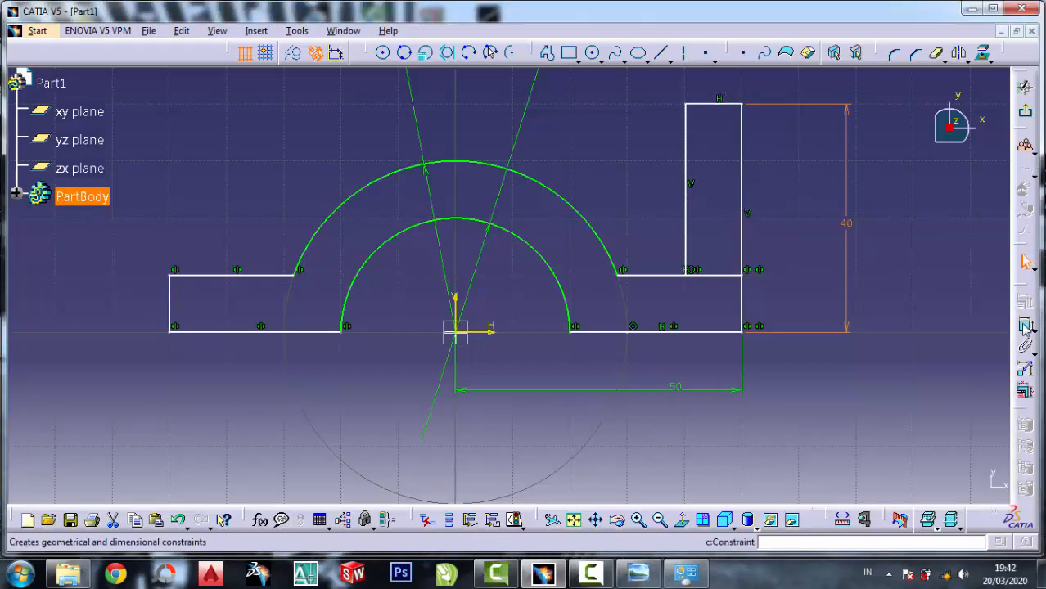
left_click(715, 112)
left_click(712, 94)
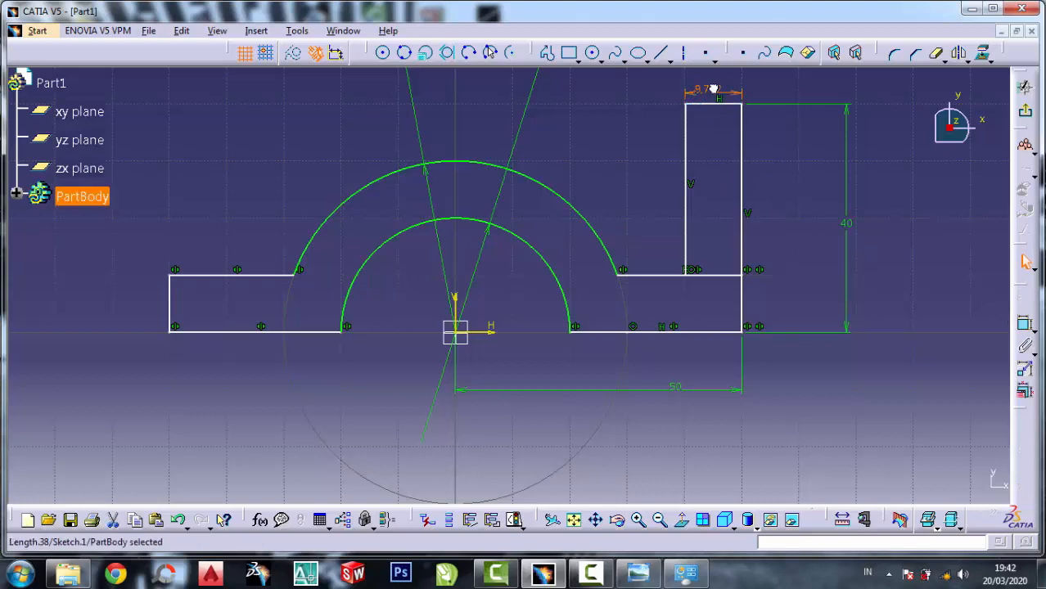
double_click(711, 87)
type("10")
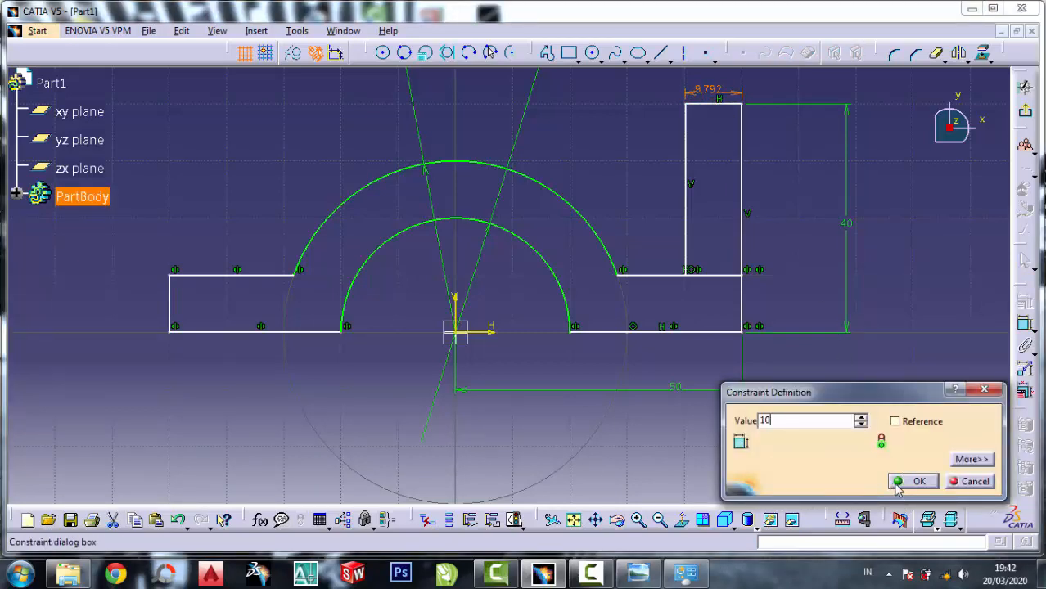
left_click(917, 482)
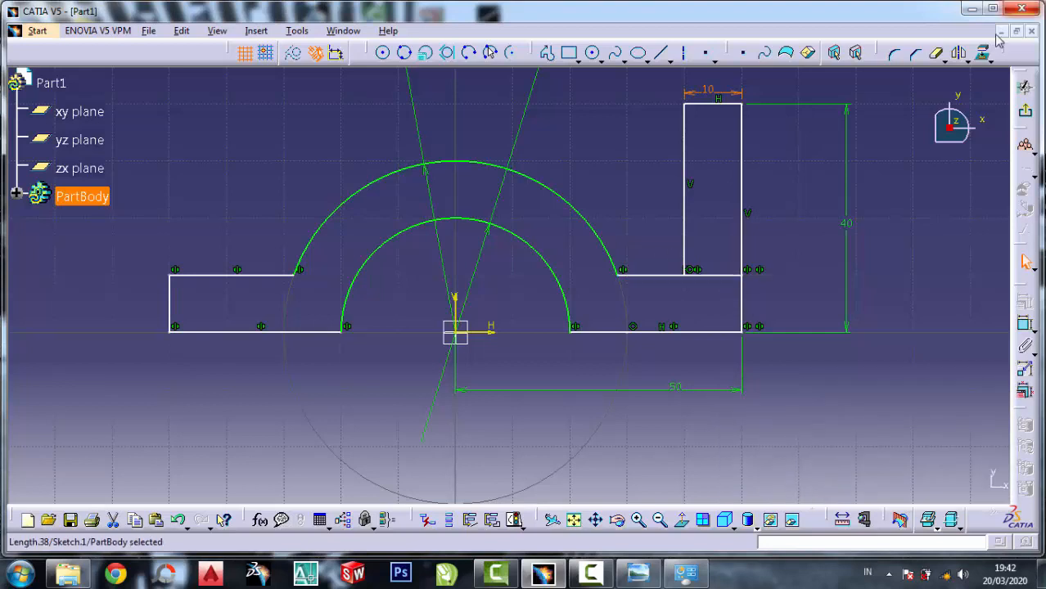
Quick Trim the right flange's upper line segment inside the upright, and exit the sketch.
left_click(1025, 260)
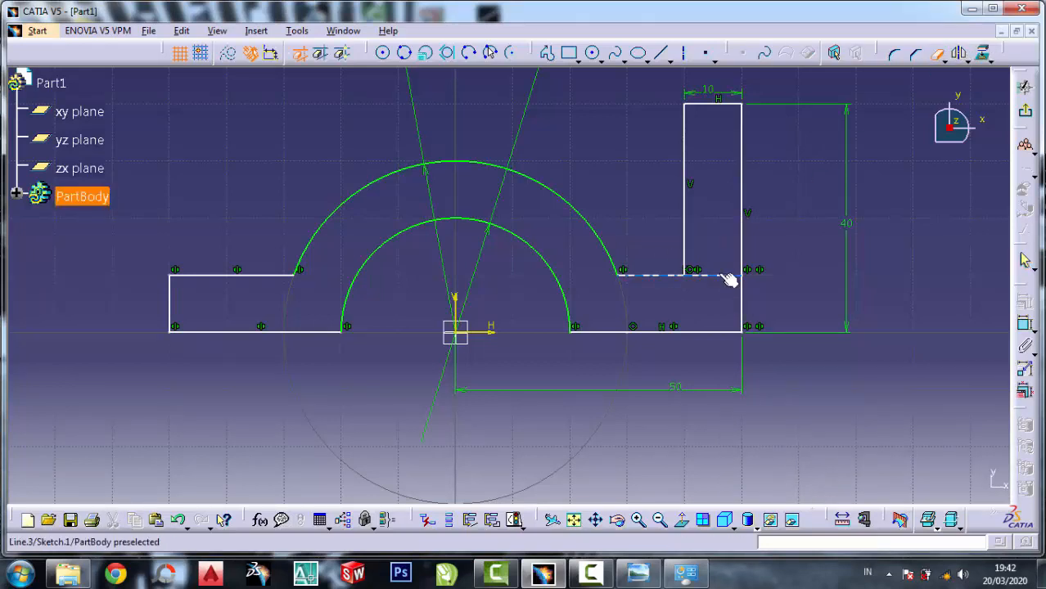
left_click(728, 276)
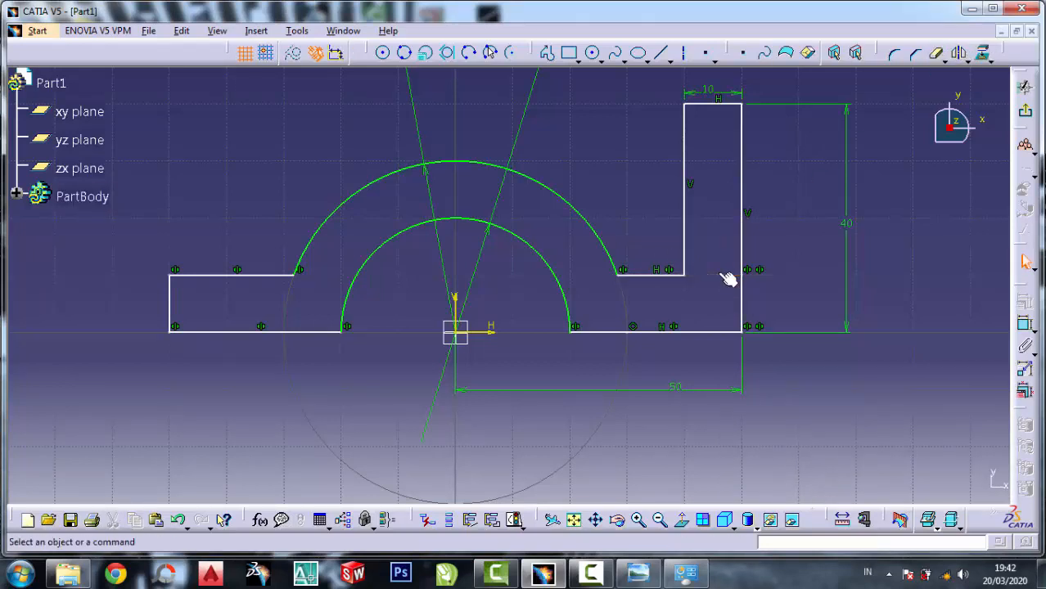
left_click(632, 576)
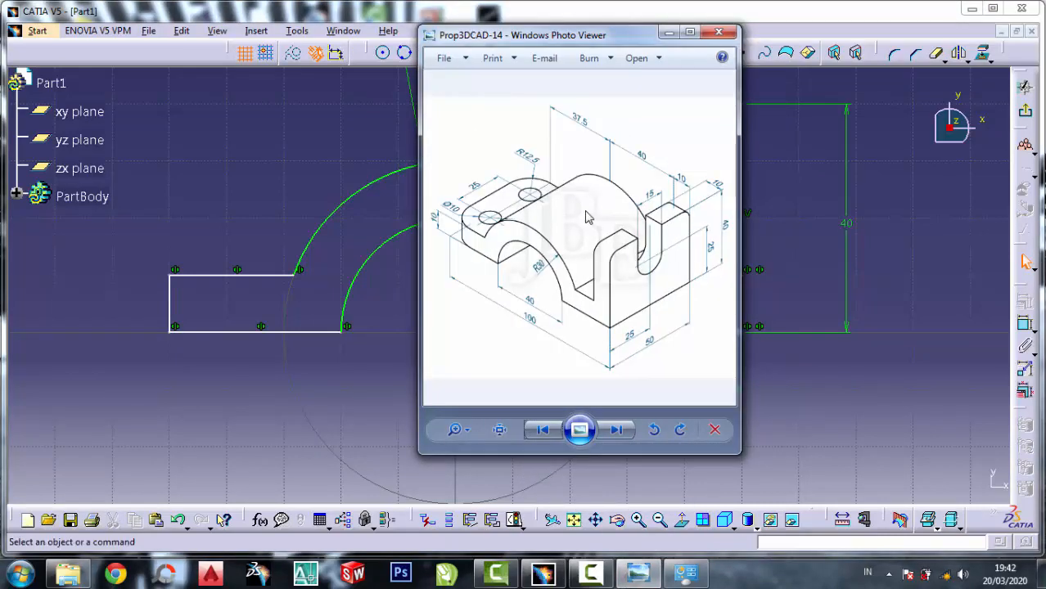
left_click(669, 34)
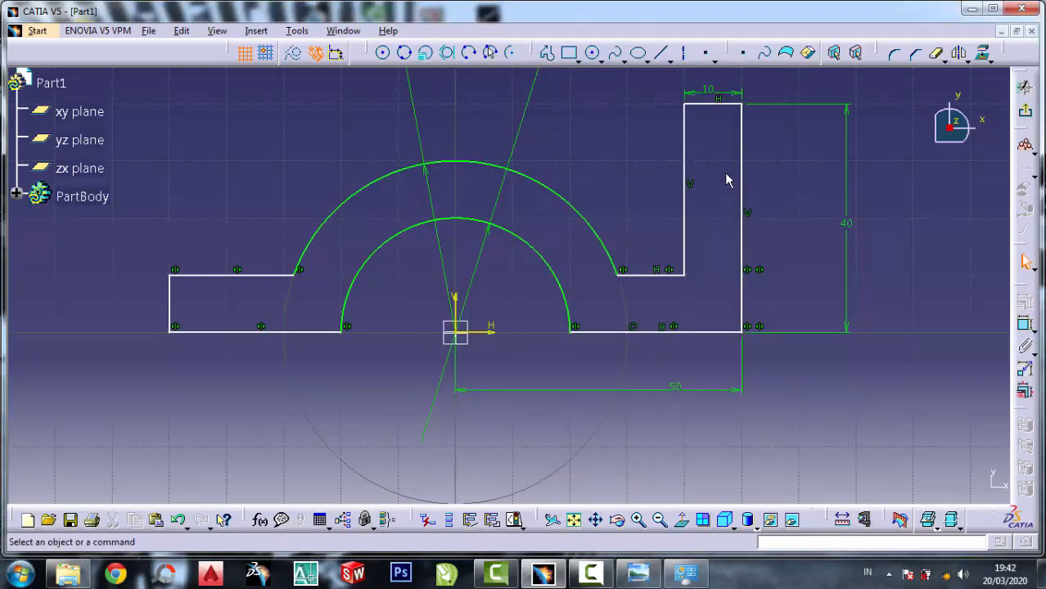
left_click(1025, 325)
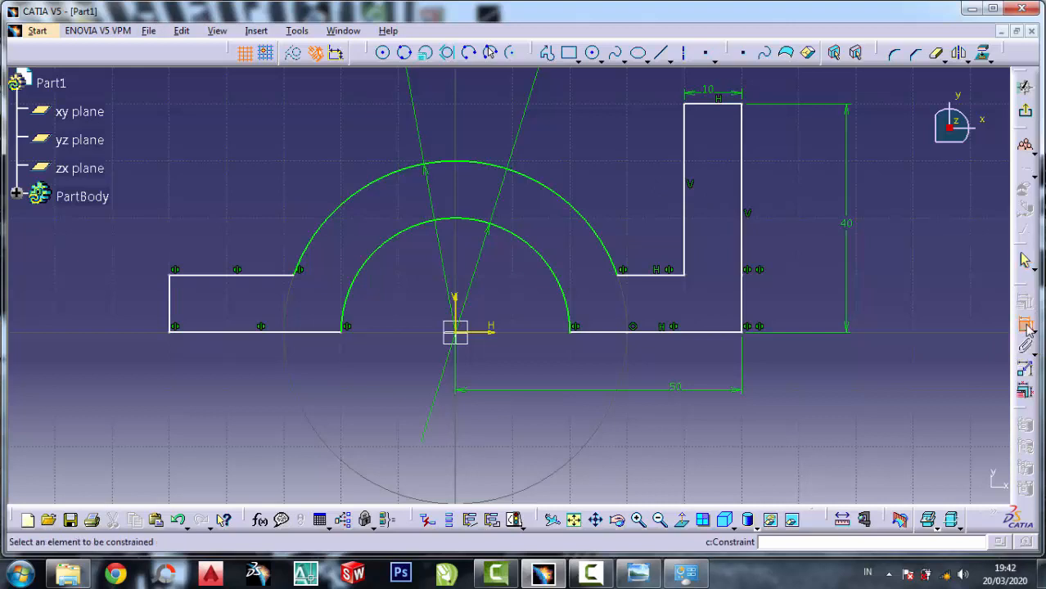
left_click(1027, 114)
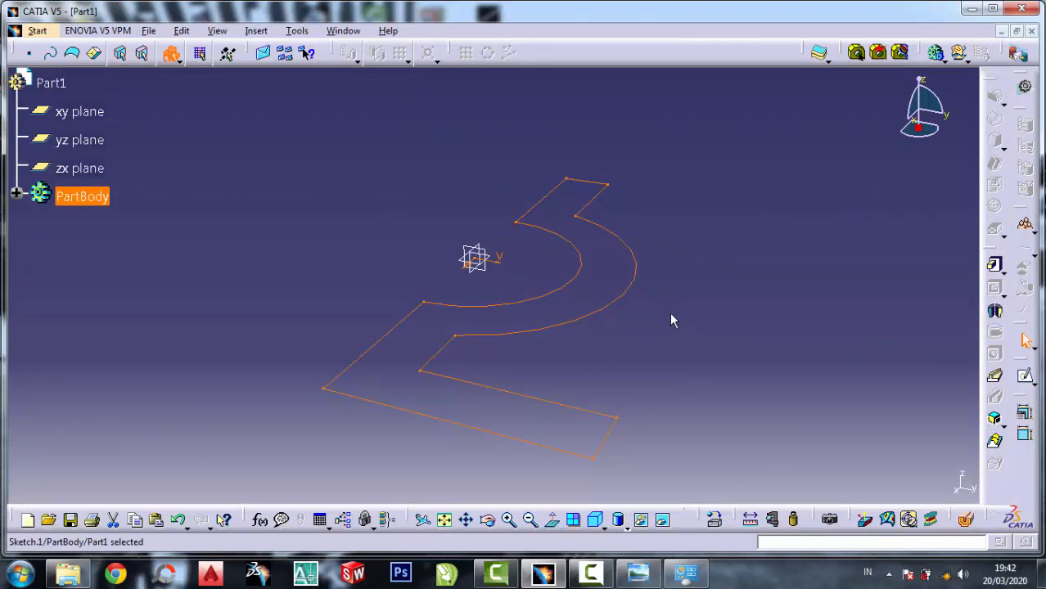
Check the depth in the Prop3DCAD-14 reference drawing, and pad the bracket profile 50 mm.
left_click(997, 268)
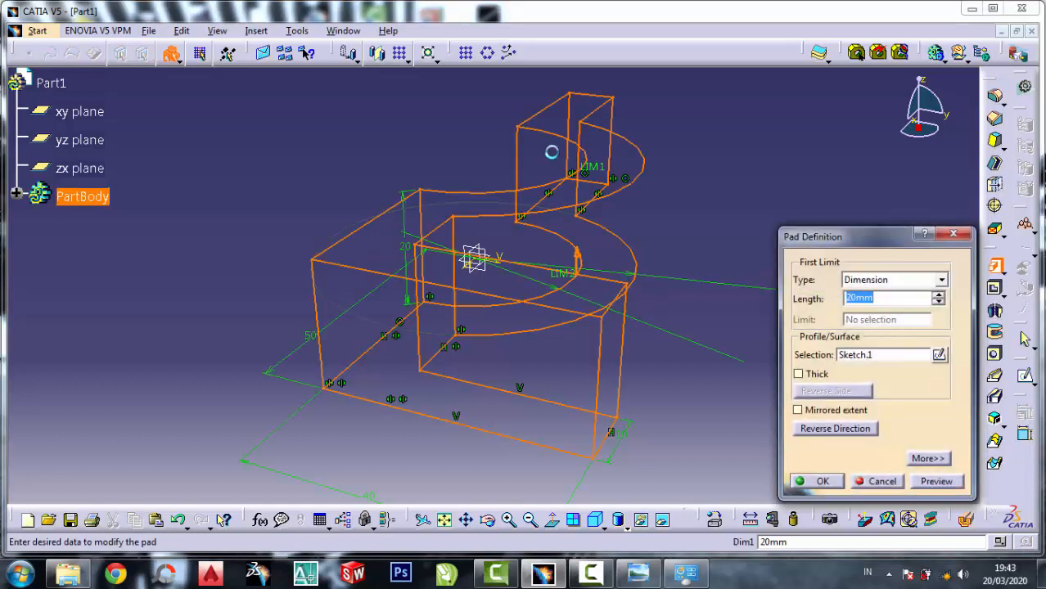
left_click(654, 576)
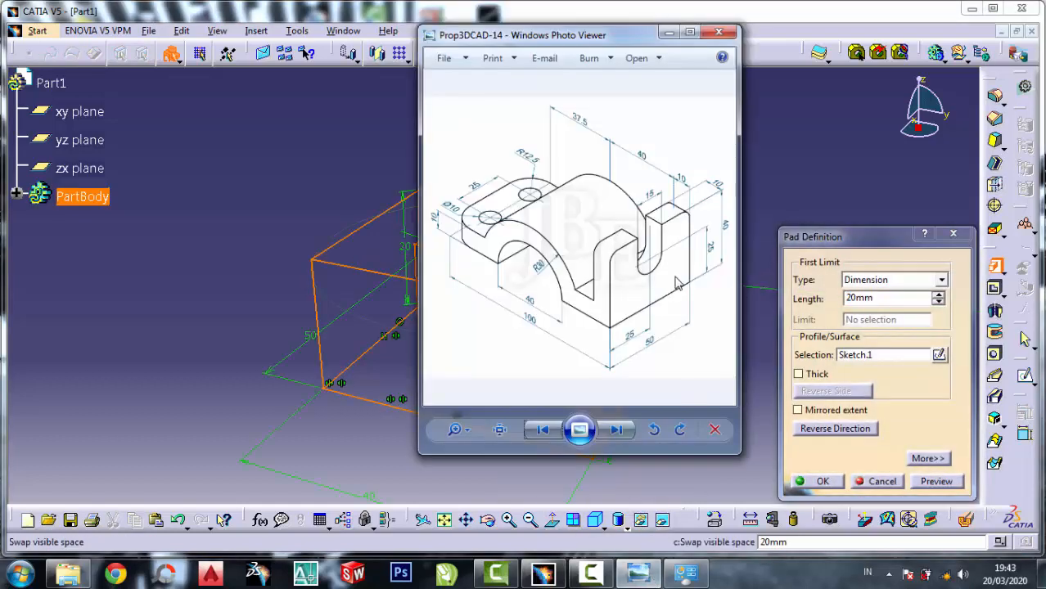
scroll(660, 383, "up", 4)
scroll(655, 394, "up", 2)
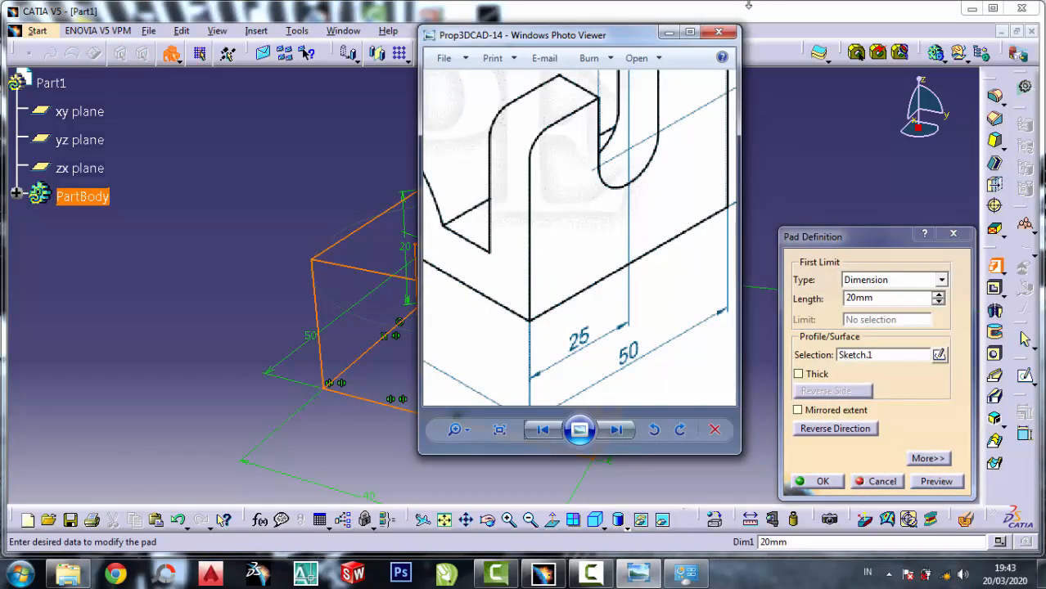
left_click(669, 32)
double_click(889, 300)
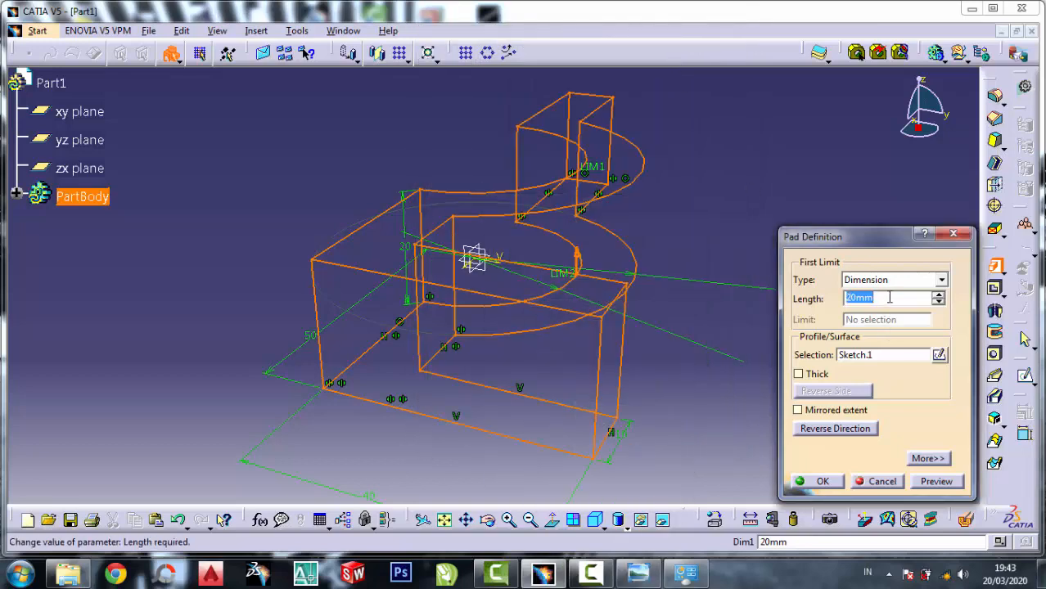
type("50")
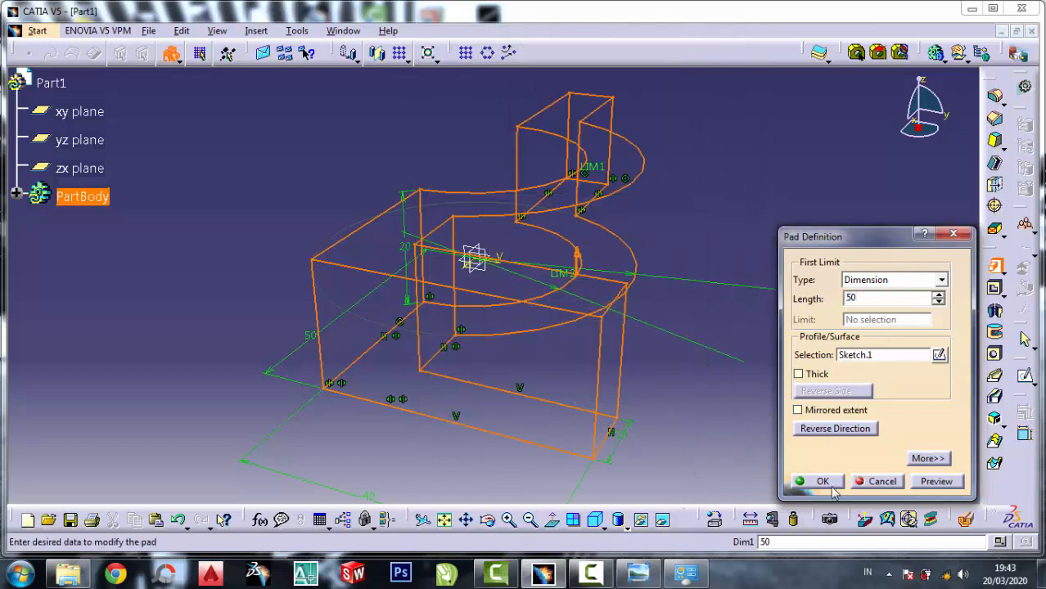
left_click(822, 482)
left_click(806, 235)
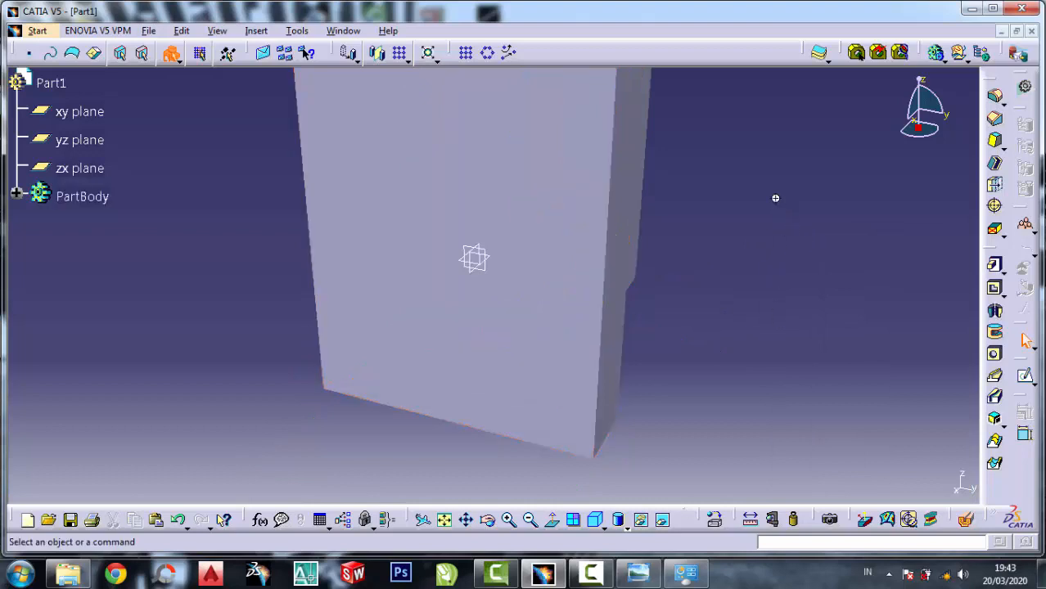
Inspect the padded bracket from several angles, ending with the upright's outer face and the arch in view.
middle_click_drag(775, 197, 672, 411)
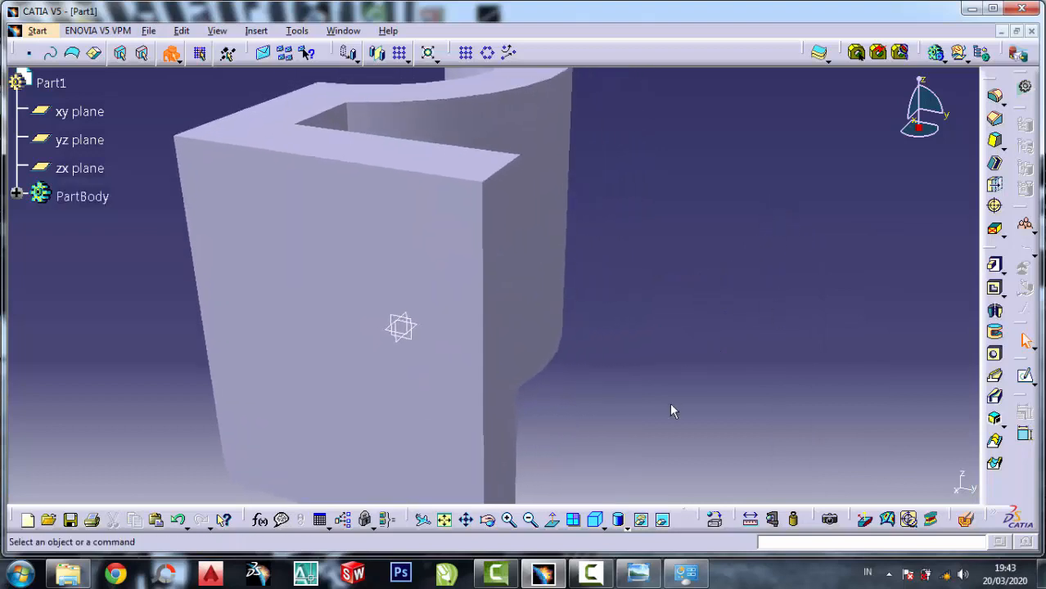
left_click(487, 519)
middle_click_drag(510, 401, 555, 392)
left_click(942, 254)
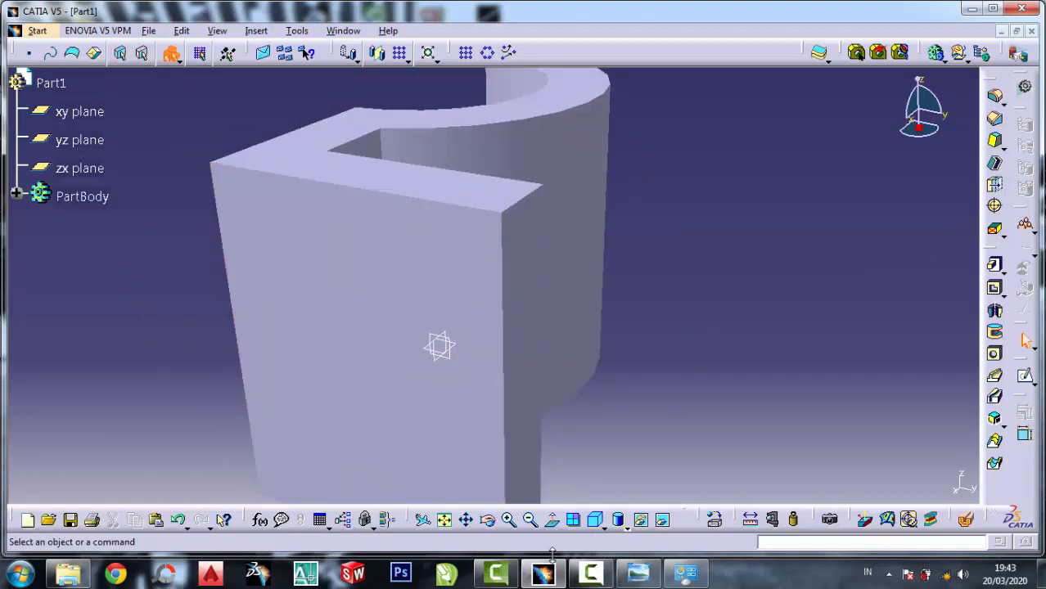
left_click(531, 520)
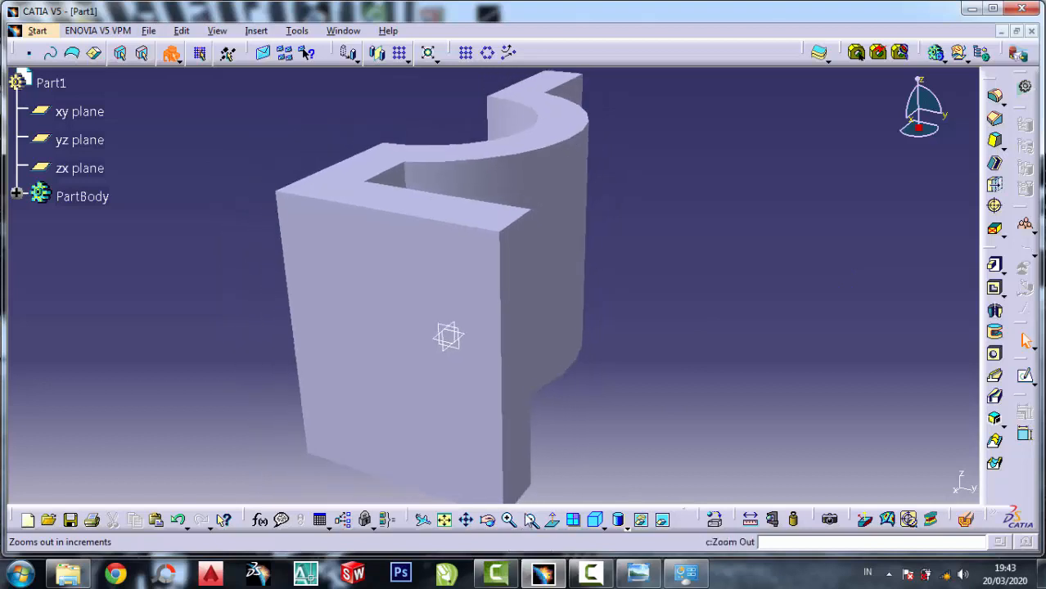
left_click(530, 520)
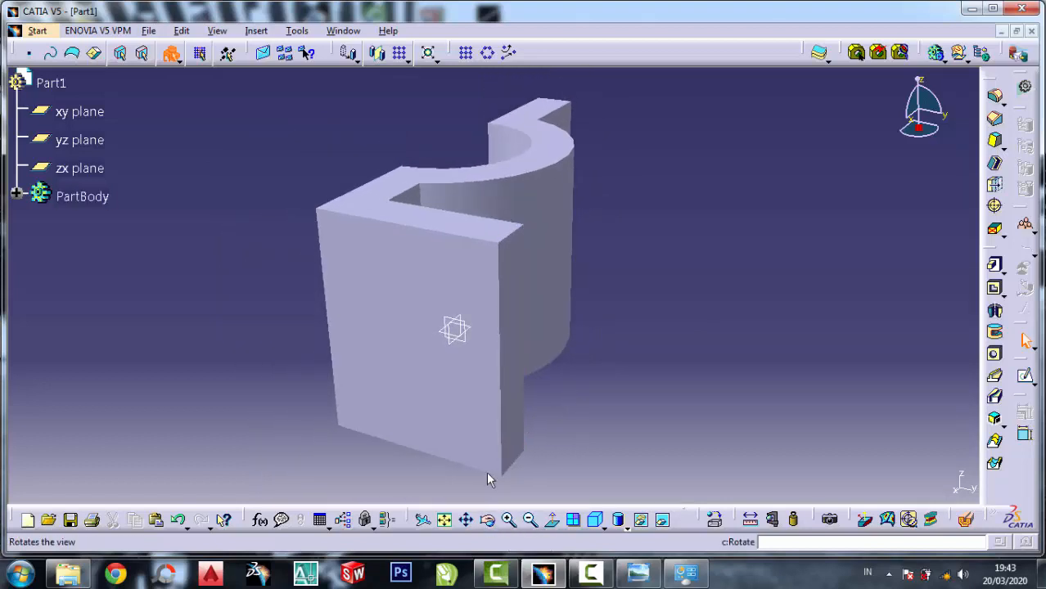
left_click(487, 520)
left_click_drag(618, 315, 504, 369)
middle_click(444, 291)
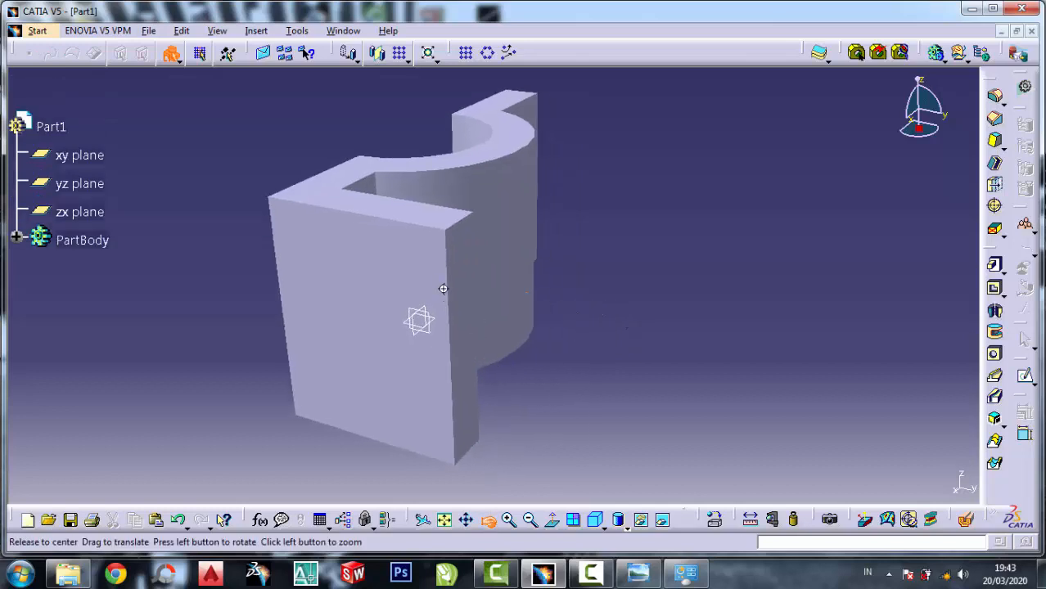
middle_click_drag(487, 317, 489, 319)
left_click(490, 519)
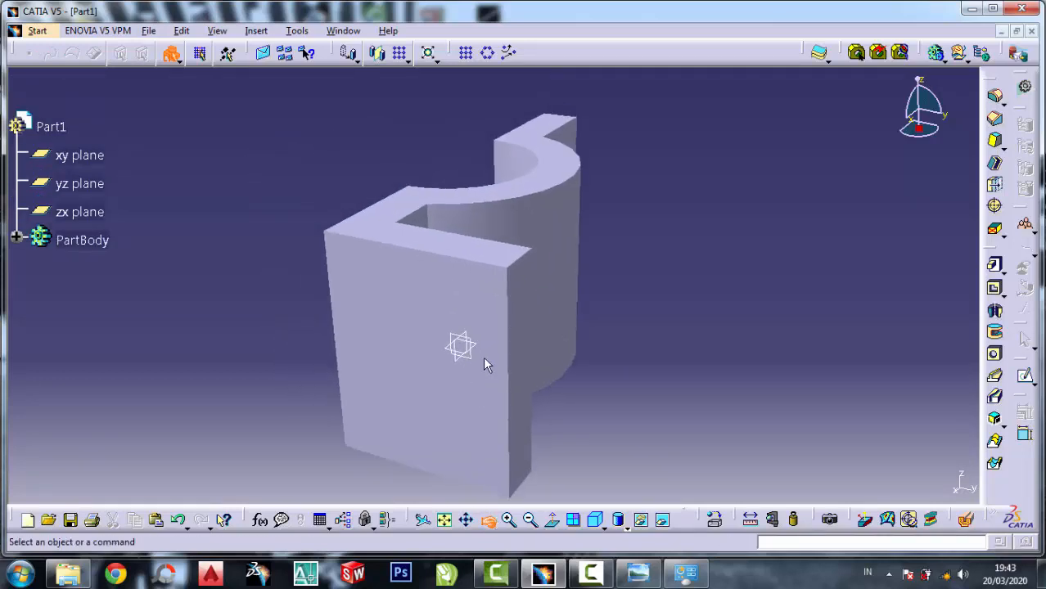
left_click_drag(483, 356, 565, 304)
left_click(473, 458)
left_click(610, 445)
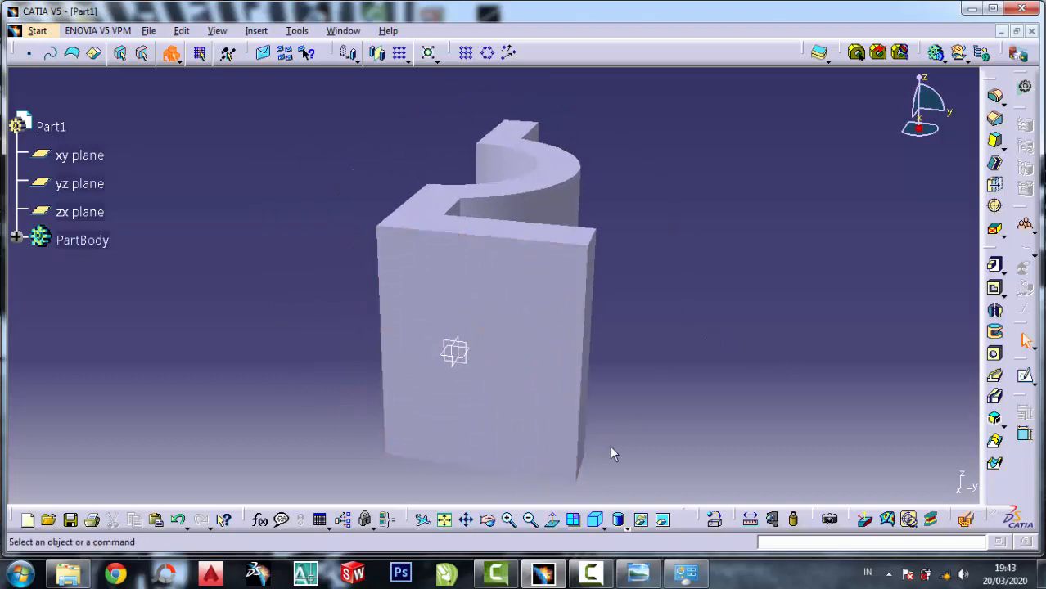
left_click(488, 519)
left_click_drag(357, 278, 353, 437)
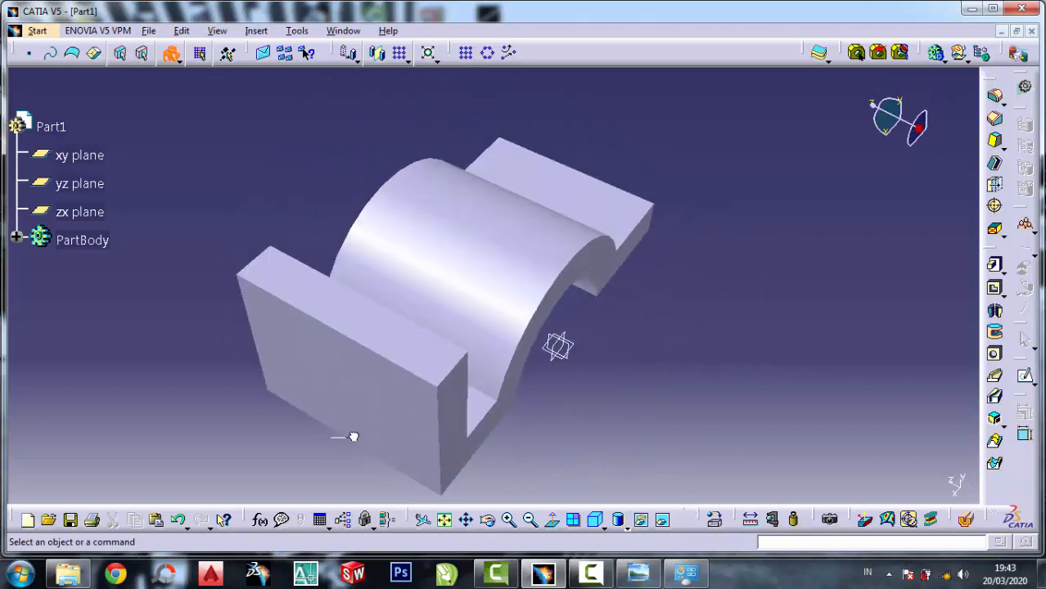
left_click(362, 373)
left_click(789, 349)
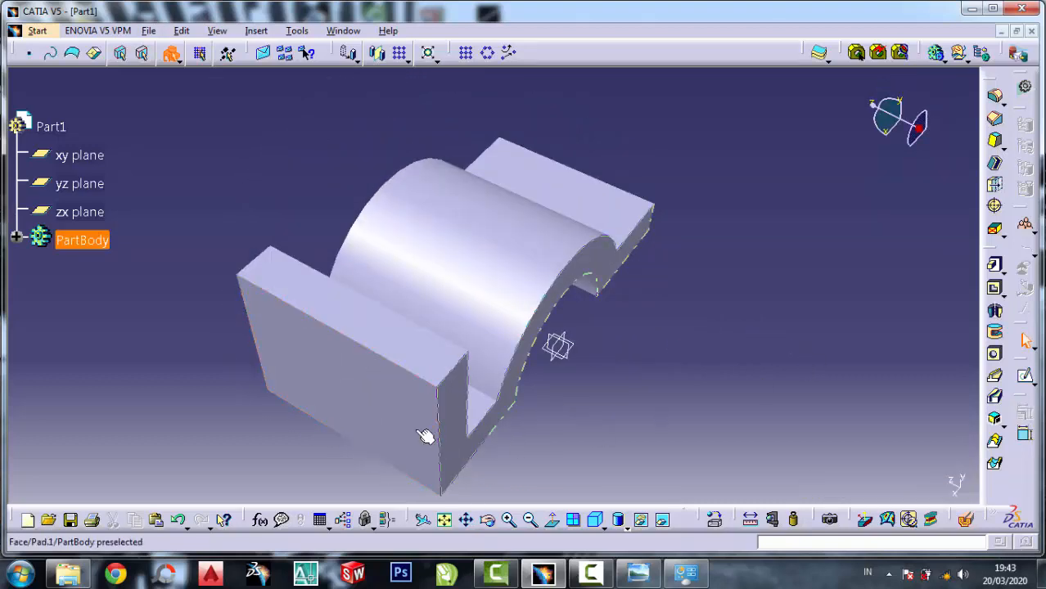
Examine the upright's slot and rounded corners and the flange's holes and corner radius in the Prop3DCAD-14 reference drawing.
left_click(637, 573)
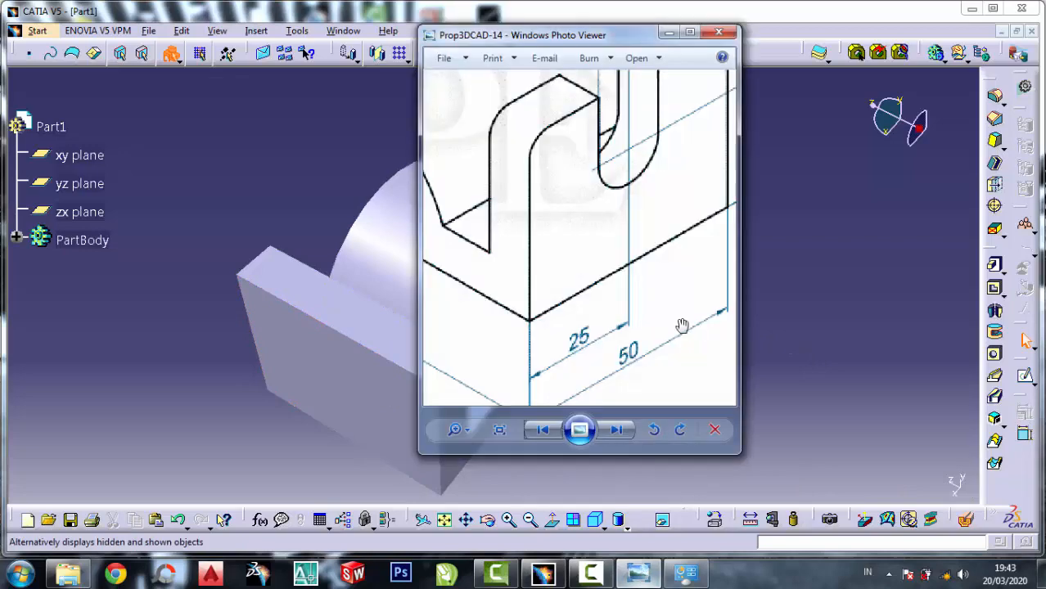
scroll(582, 230, "up", 2)
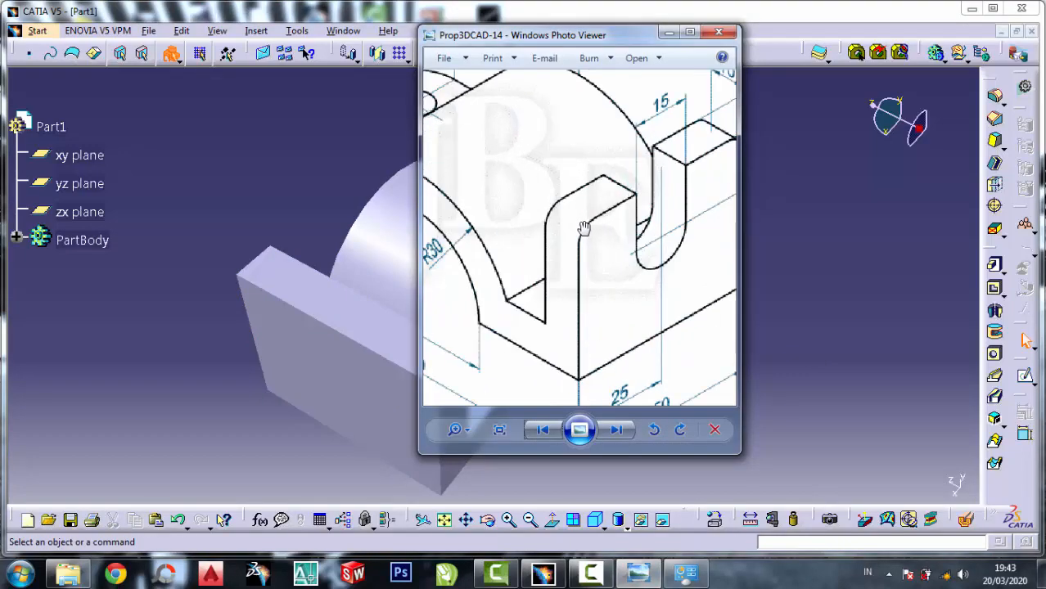
scroll(586, 232, "down", 4)
scroll(453, 223, "up", 2)
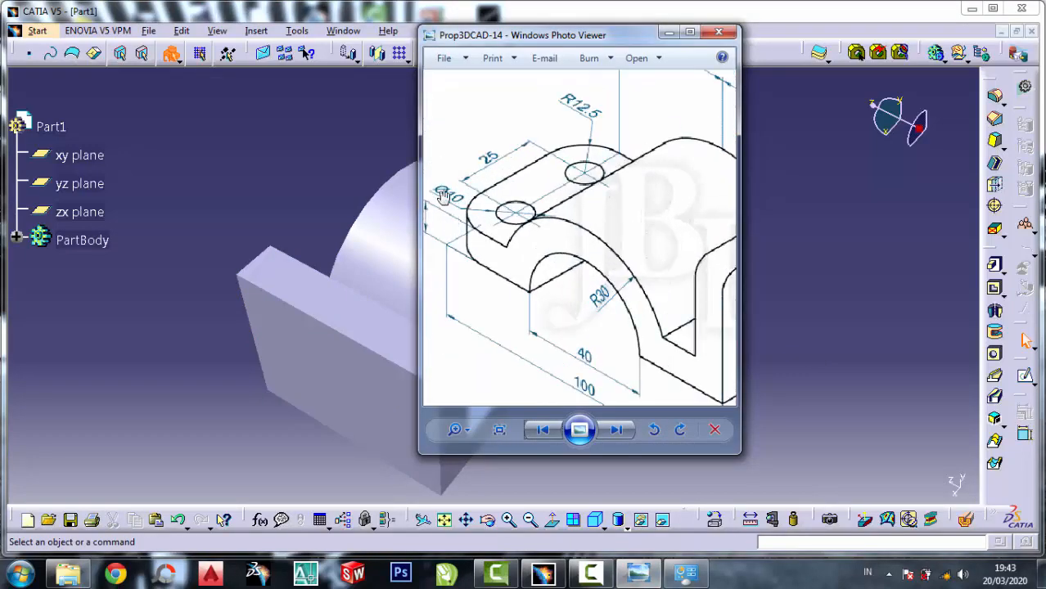
scroll(443, 197, "up", 2)
scroll(478, 244, "down", 3)
scroll(569, 158, "up", 3)
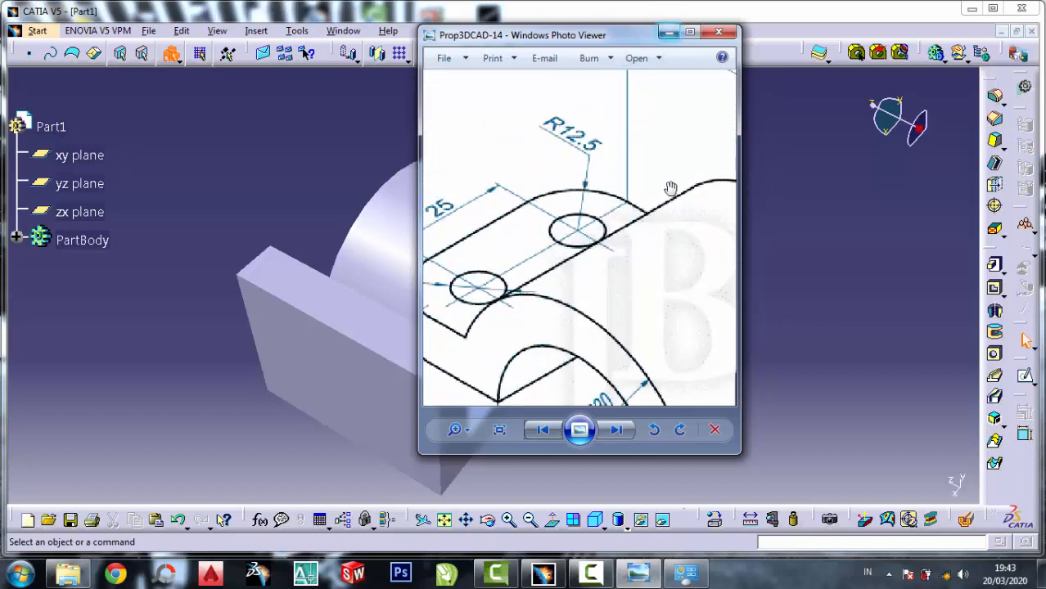
scroll(657, 273, "down", 3)
scroll(663, 260, "up", 2)
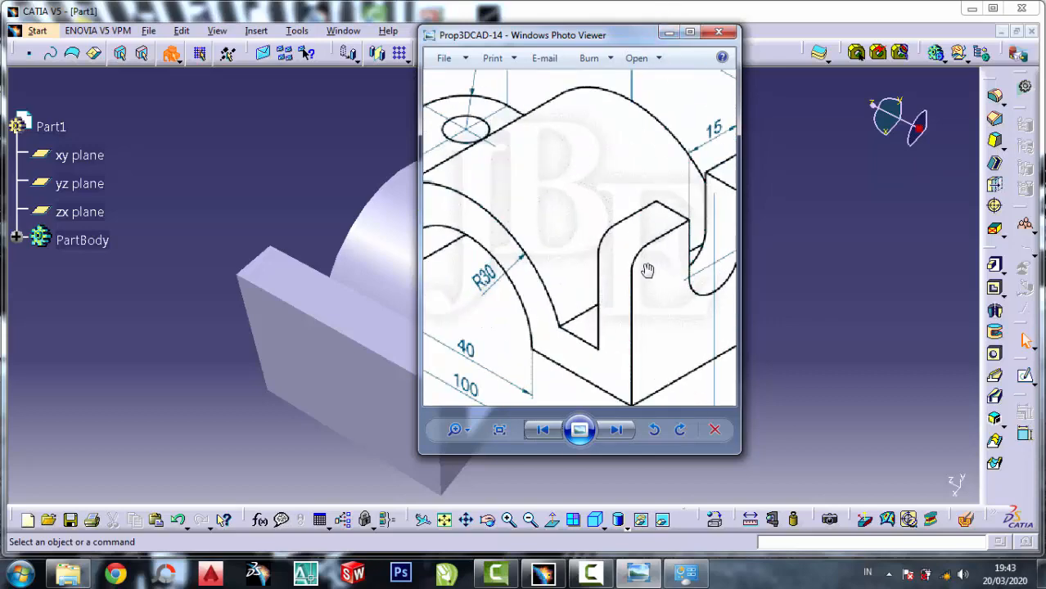
left_click(817, 281)
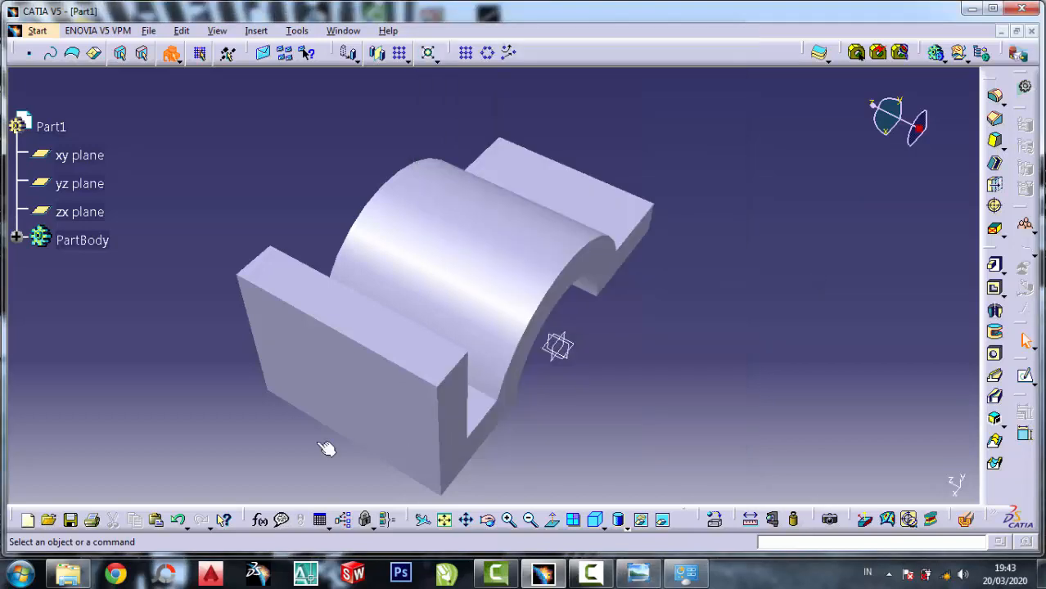
Start a sketch on the upright's large outer face.
left_click(302, 357)
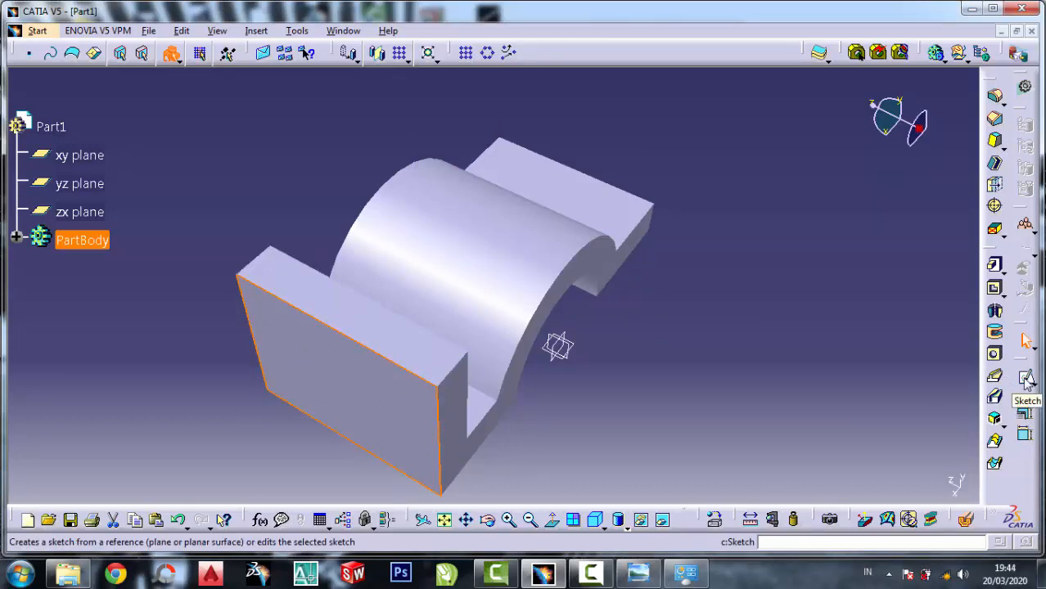
left_click(1027, 378)
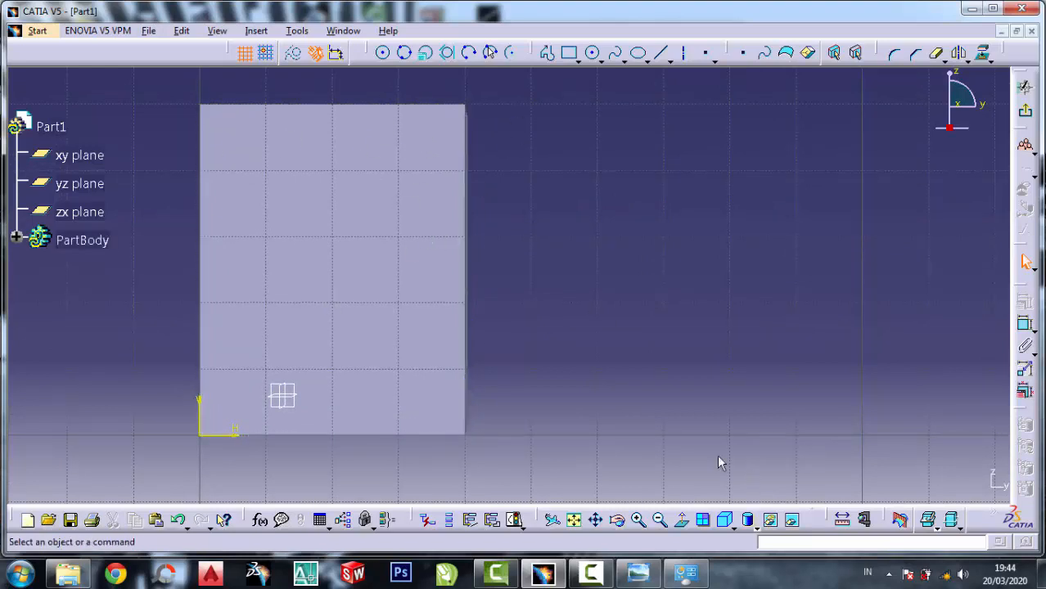
left_click(617, 520)
left_click_drag(520, 352, 418, 284)
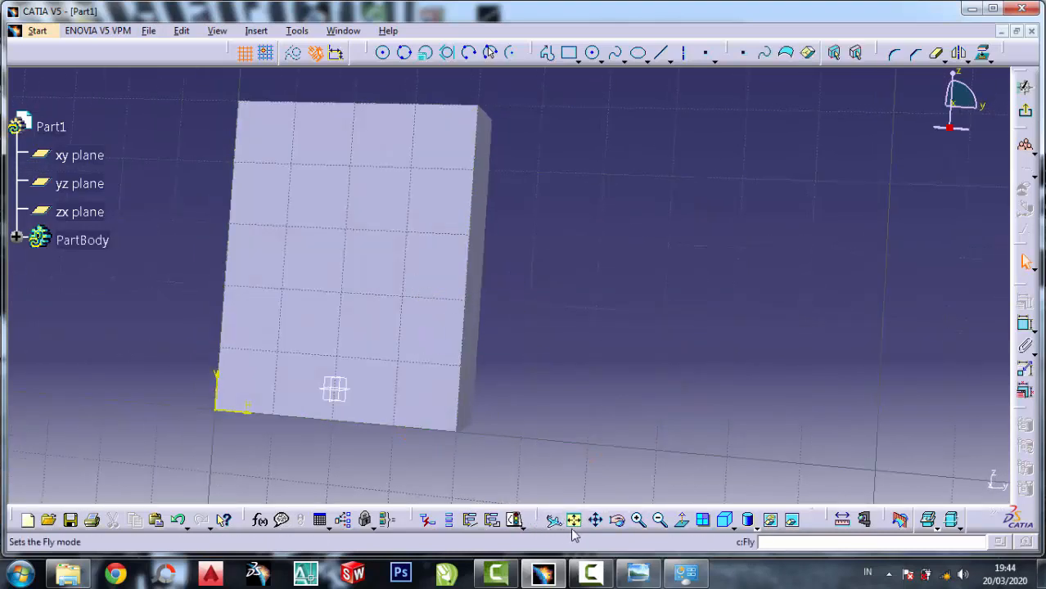
left_click(624, 520)
middle_click_drag(551, 308, 542, 304)
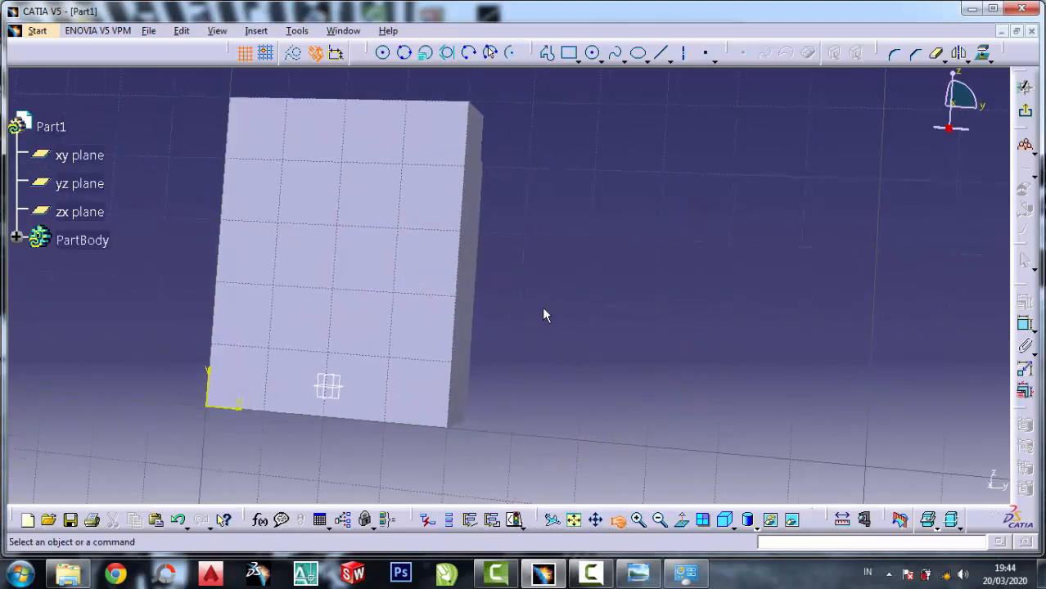
middle_click_drag(548, 343, 573, 344)
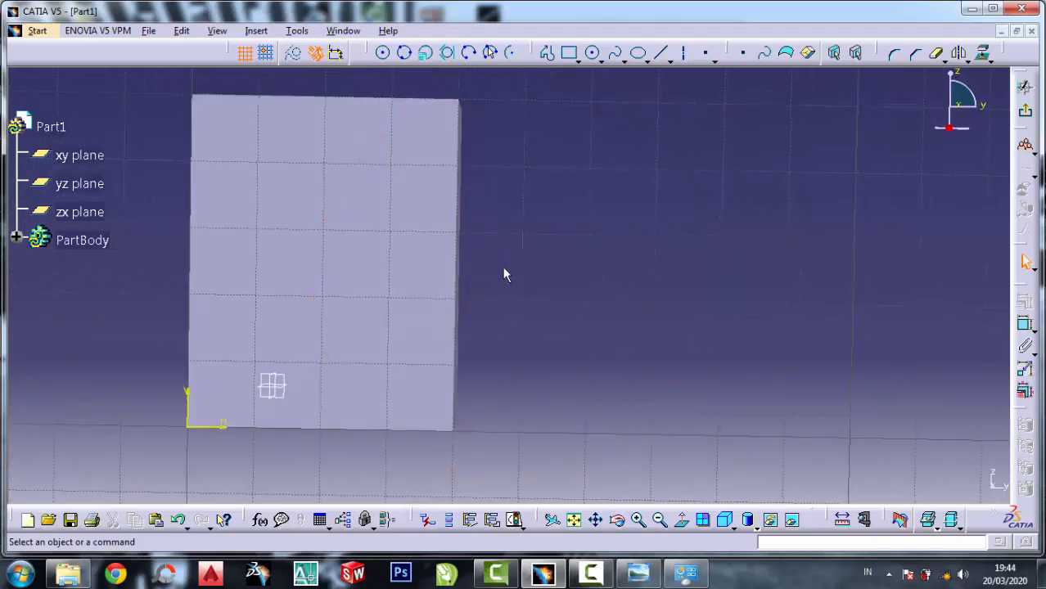
Project the face's right vertical edge into the sketch.
left_click(373, 224)
middle_click_drag(673, 279, 757, 297)
left_click(709, 273)
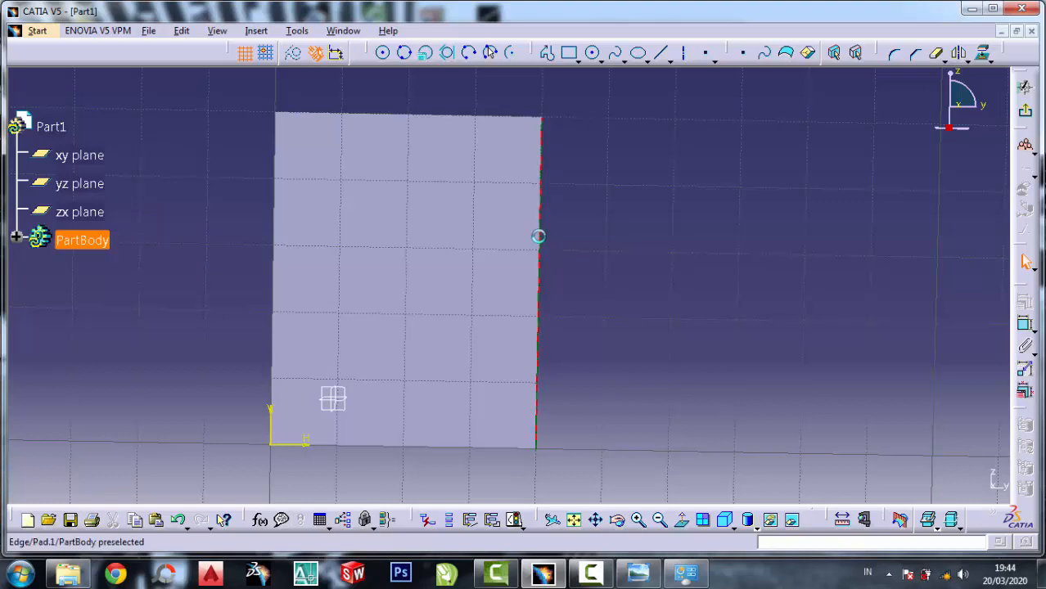
left_click(539, 237)
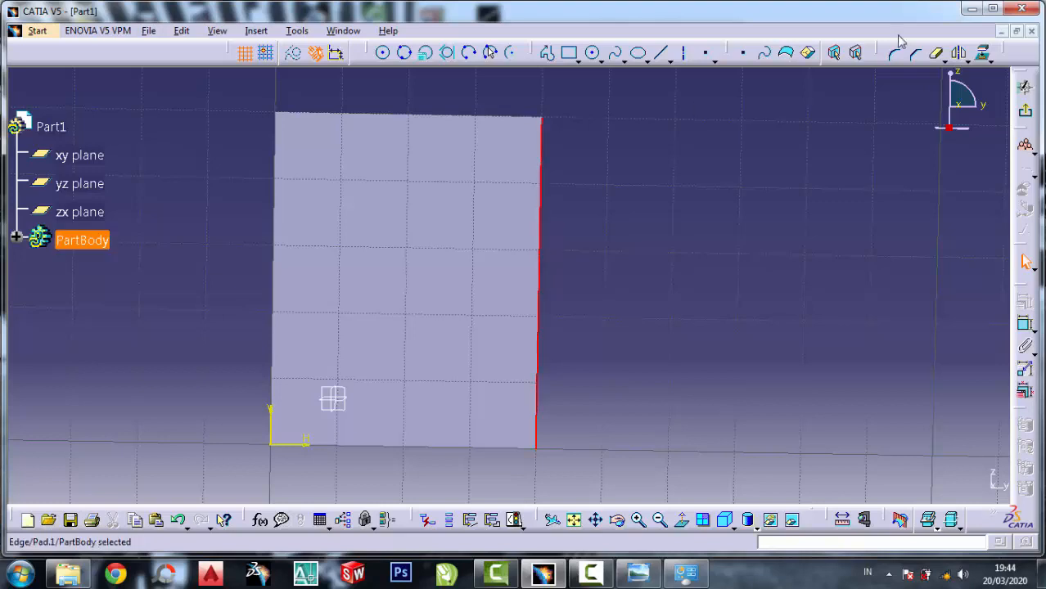
left_click(985, 56)
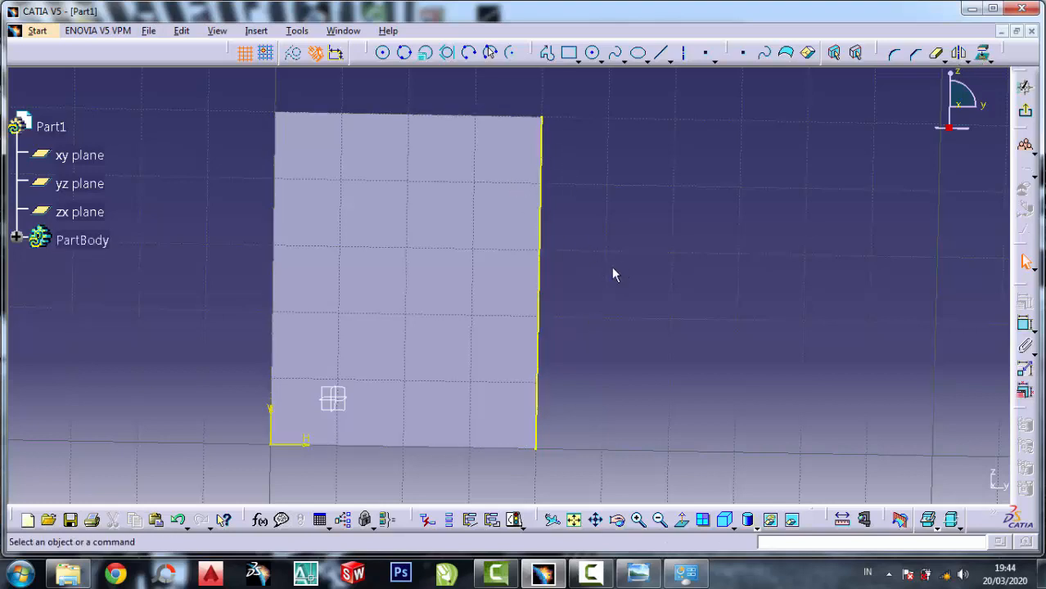
Sketch a 40 mm horizontal line across the face at V 25 mm, from the projected edge to the vertical axis.
left_click(664, 54)
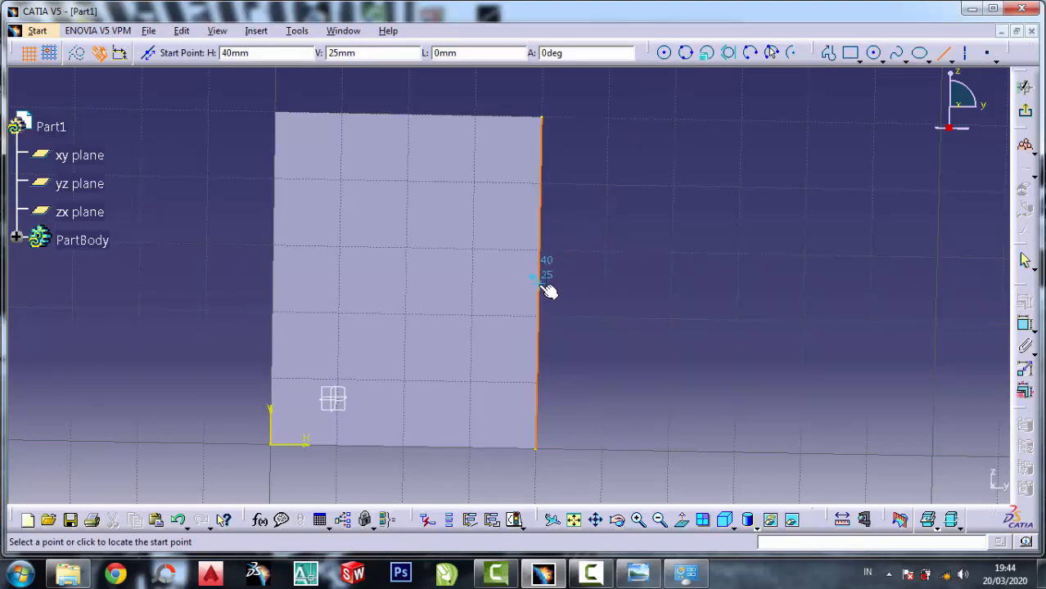
left_click(540, 283)
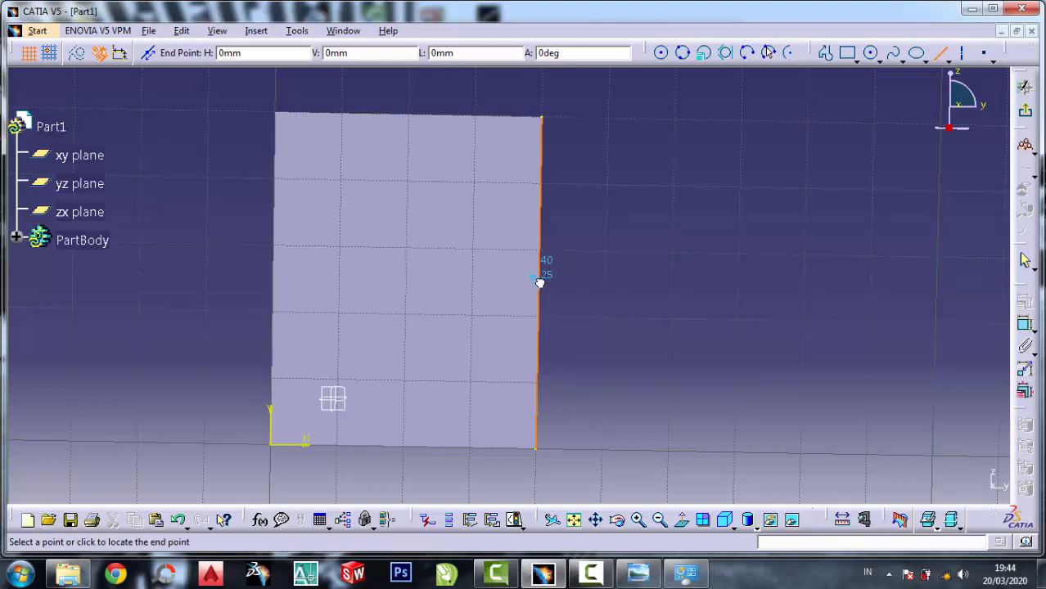
left_click(280, 284)
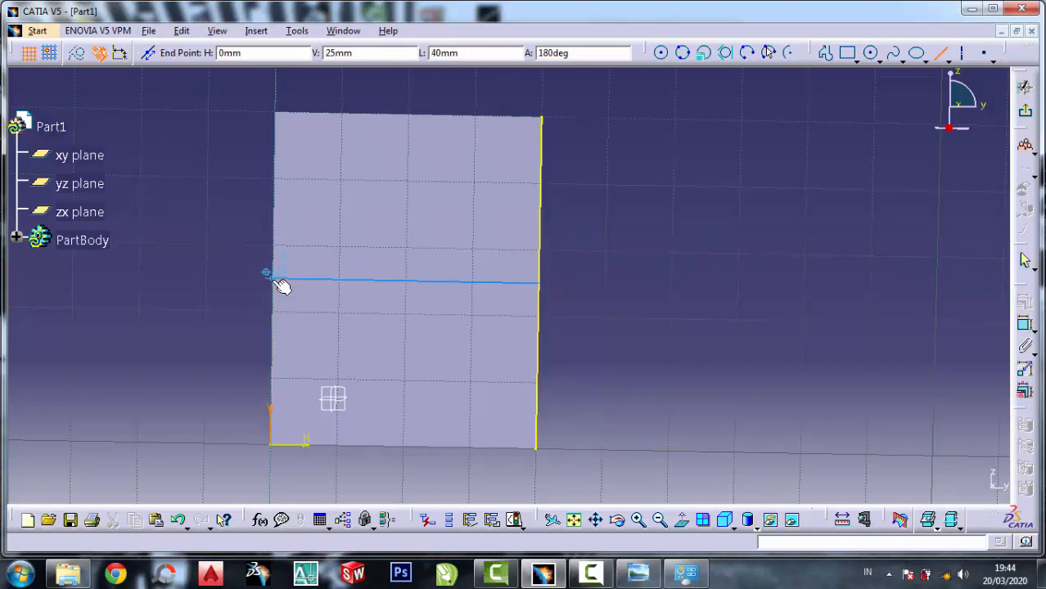
left_click(614, 245)
left_click(1025, 324)
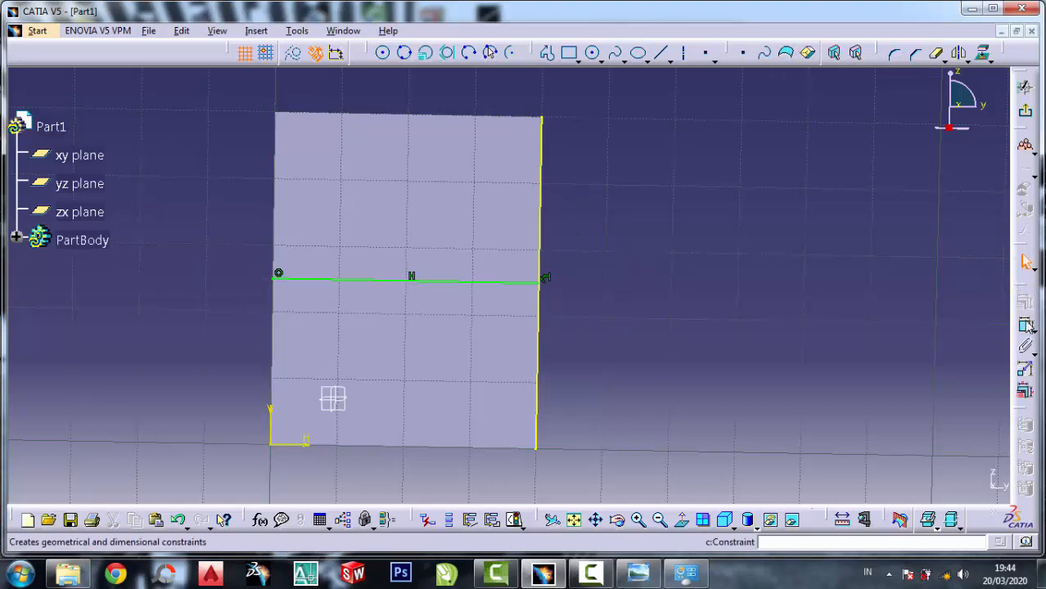
left_click(543, 287)
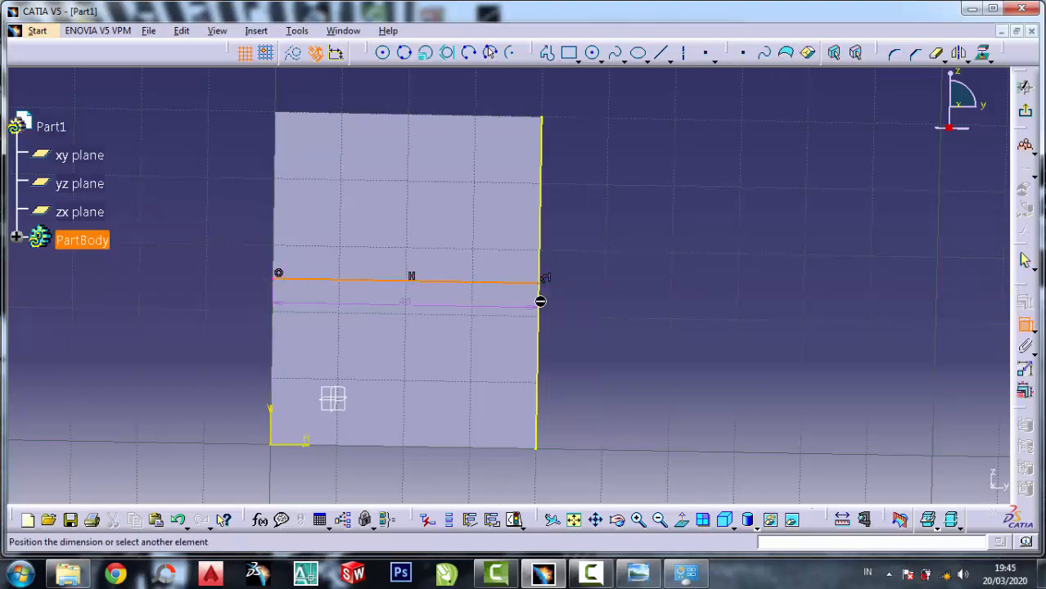
left_click(538, 455)
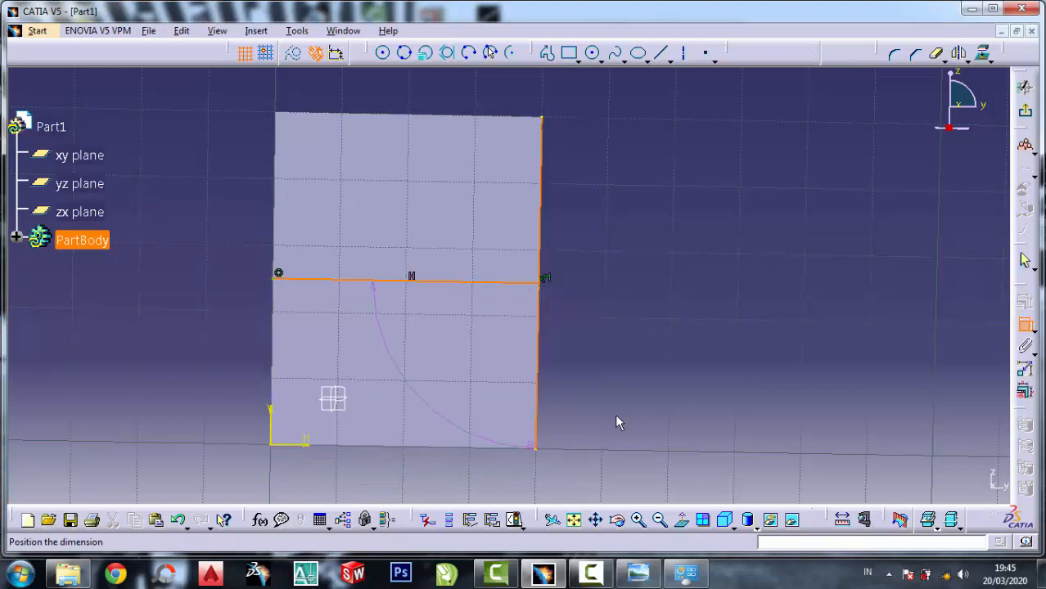
left_click(717, 404)
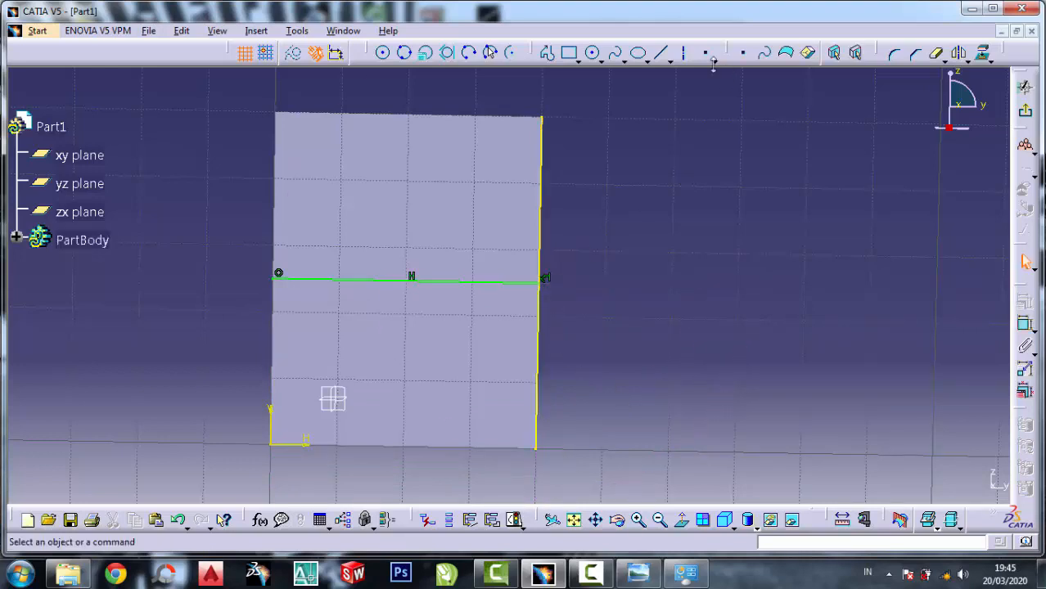
Try dimensioning the horizontal line's height from the horizontal axis, compare it with the reference drawing, and undo that dimension.
left_click(1024, 324)
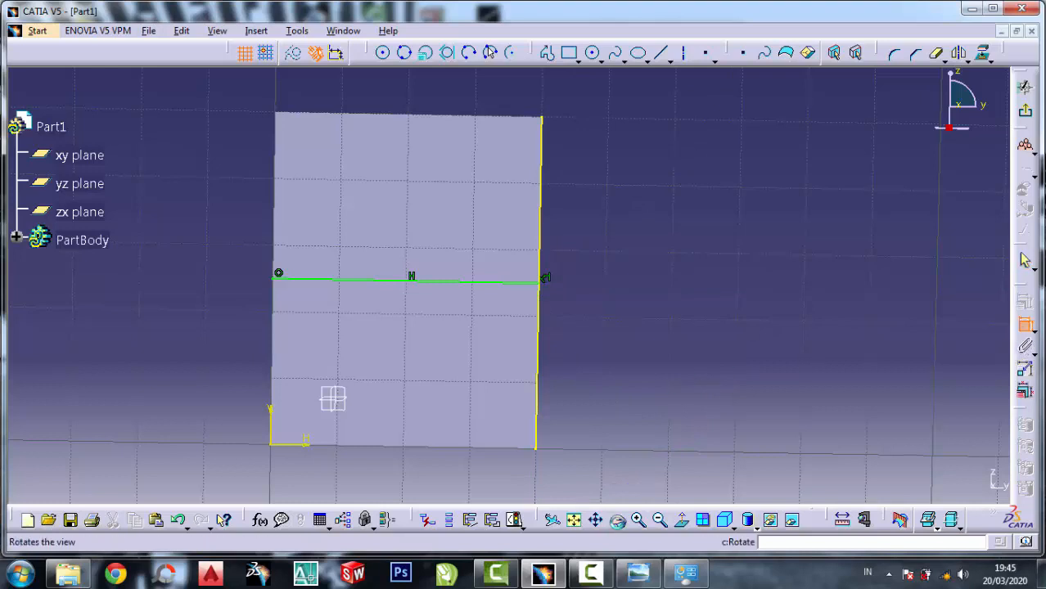
left_click(318, 446)
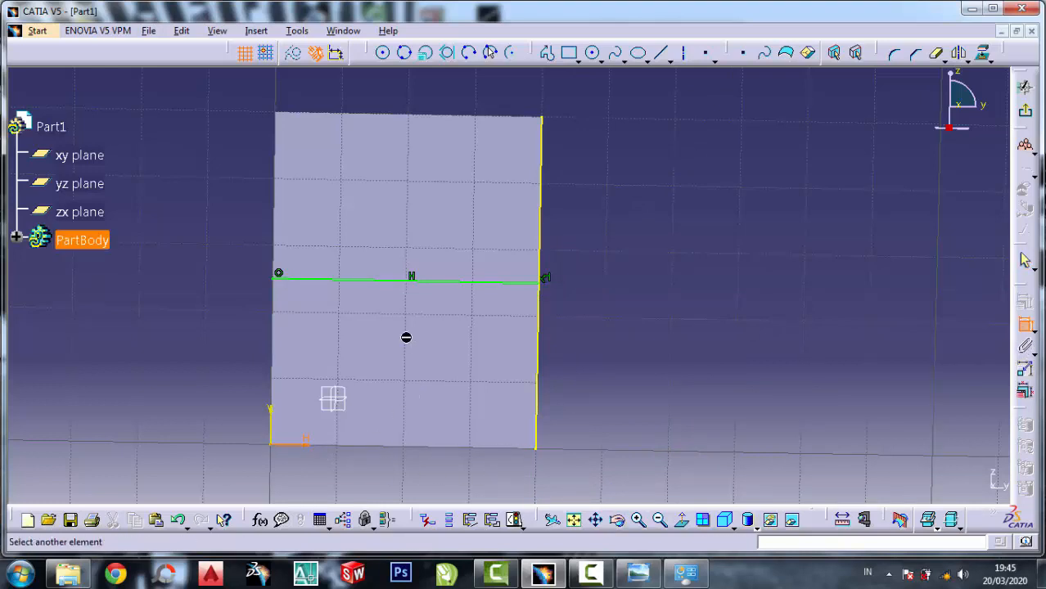
left_click(425, 287)
left_click(701, 380)
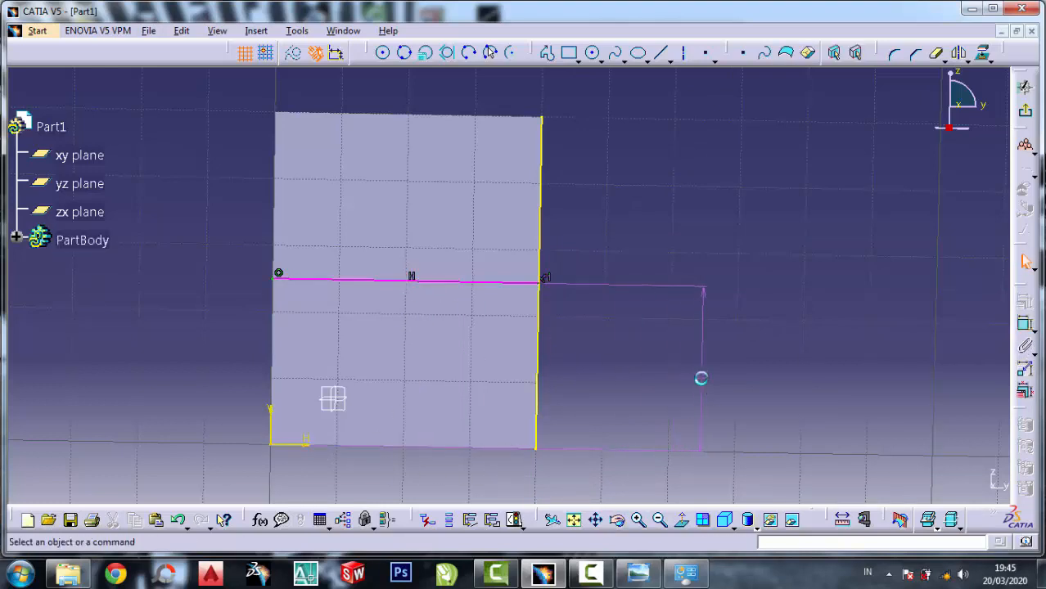
left_click(639, 573)
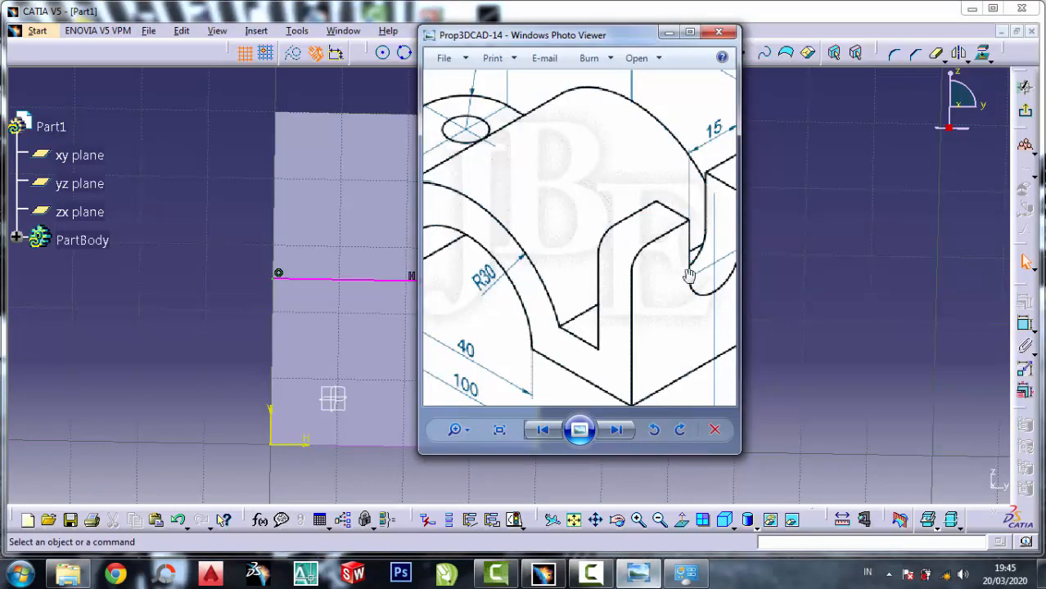
scroll(689, 275, "up", 2)
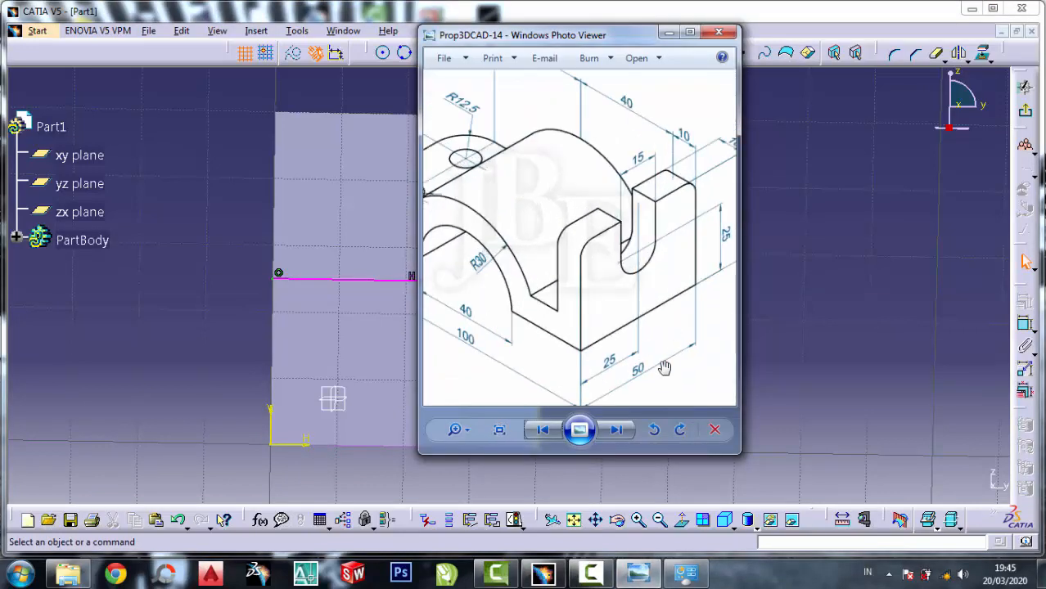
scroll(665, 369, "up", 1)
left_click(669, 34)
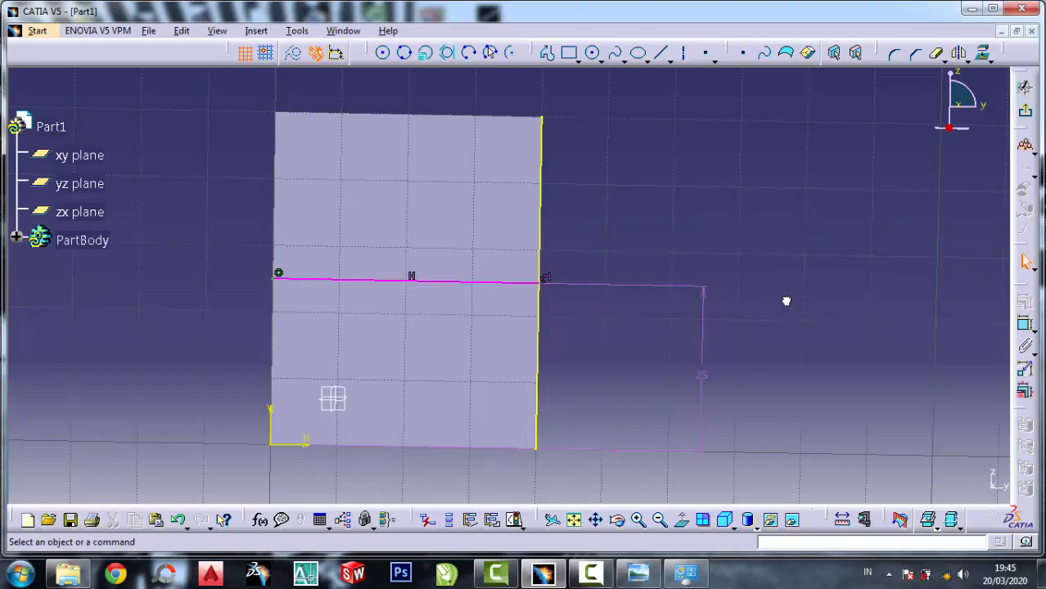
key("ctrl+z")
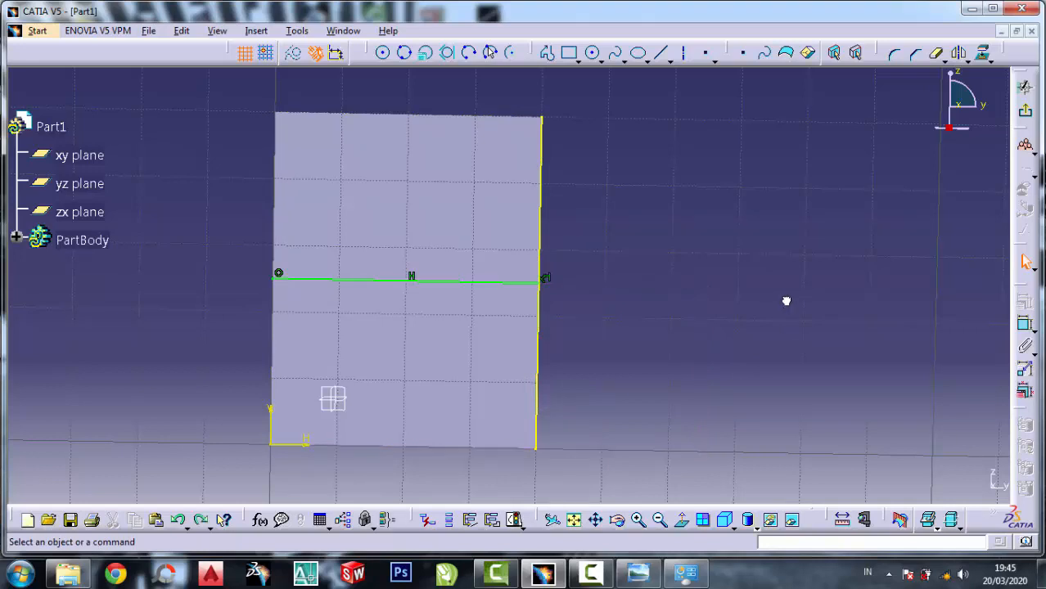
Following the slot in the reference drawing, sketch two horizontal lines about 24 mm long from the projected edge, one above and one below the 40 mm line.
left_click(638, 573)
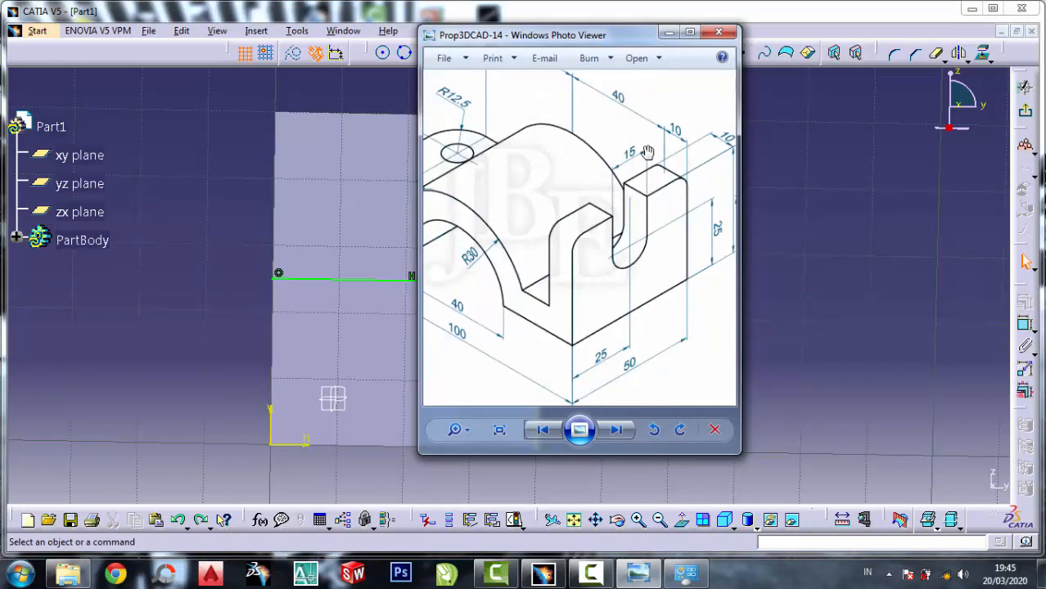
scroll(647, 152, "up", 2)
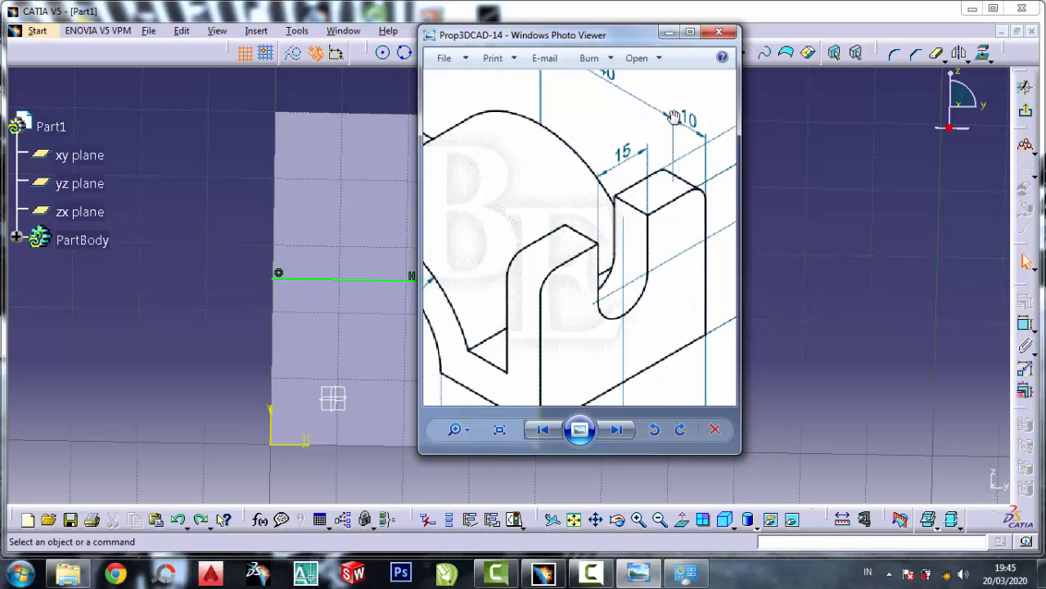
left_click(668, 32)
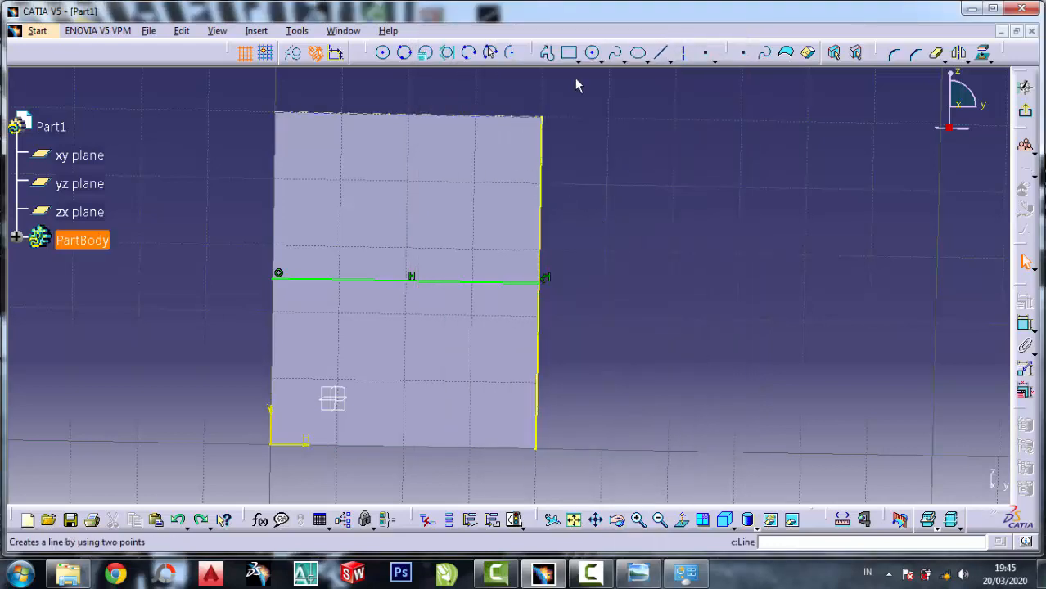
left_click(661, 52)
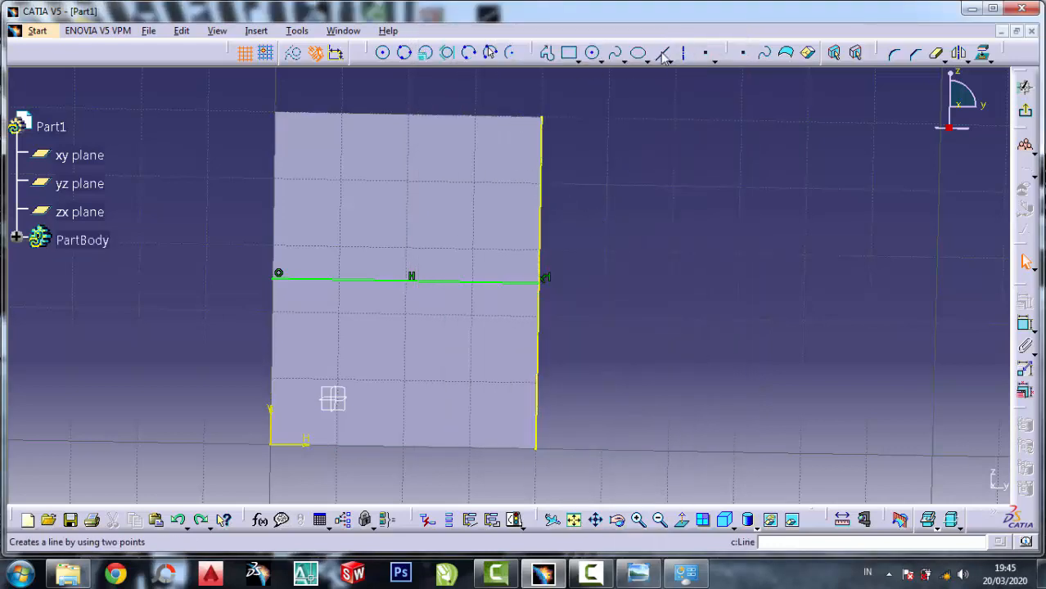
left_click(546, 270)
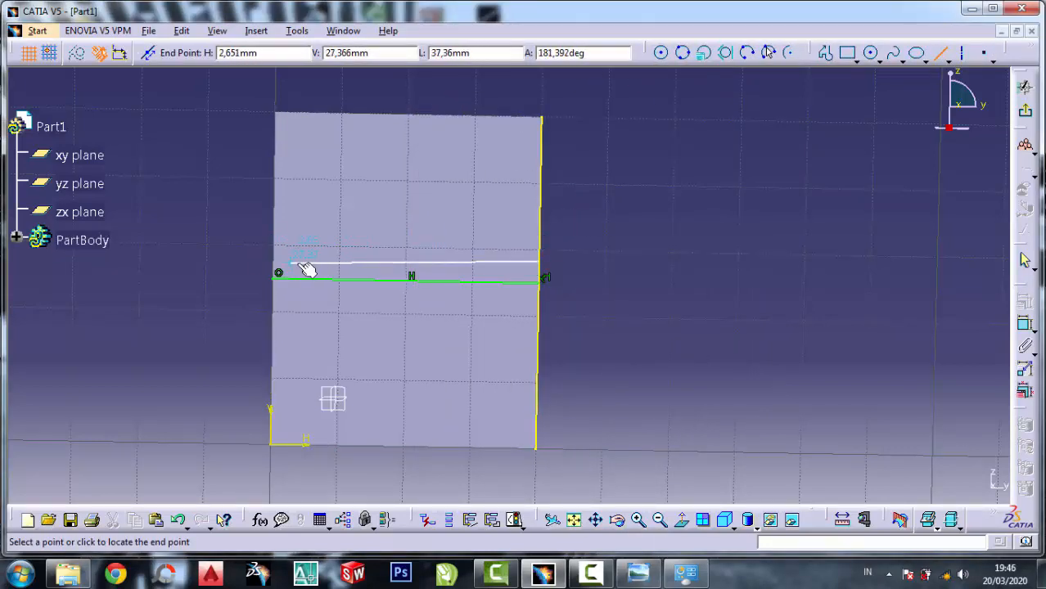
left_click(381, 260)
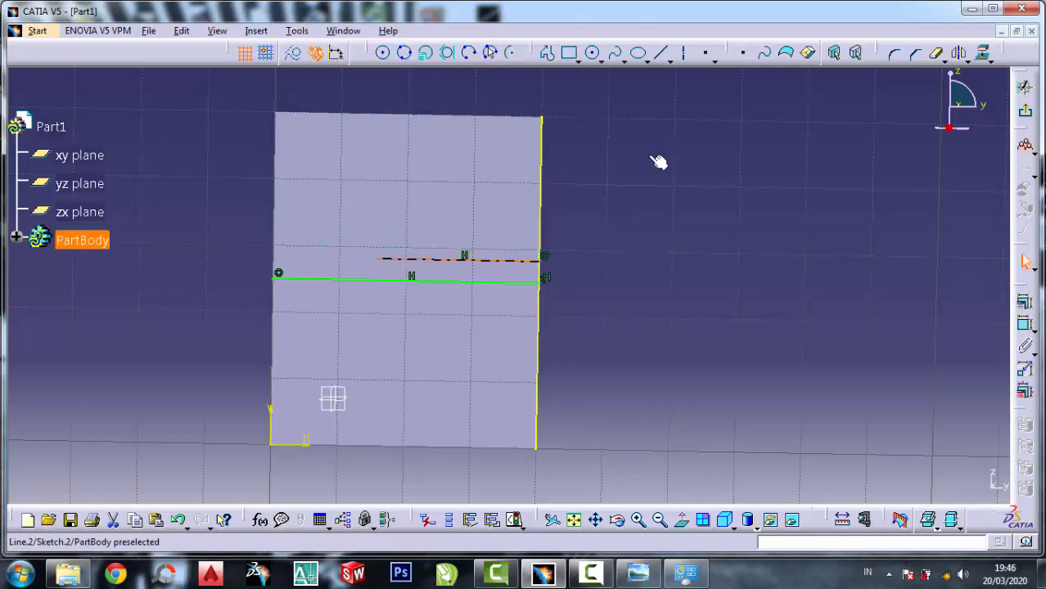
left_click(660, 52)
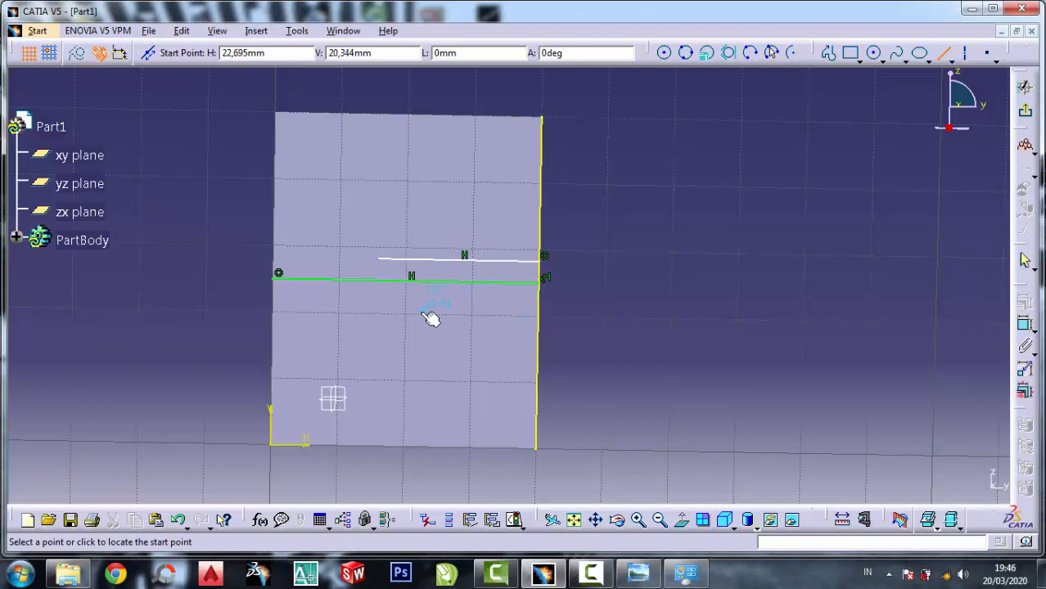
left_click(539, 309)
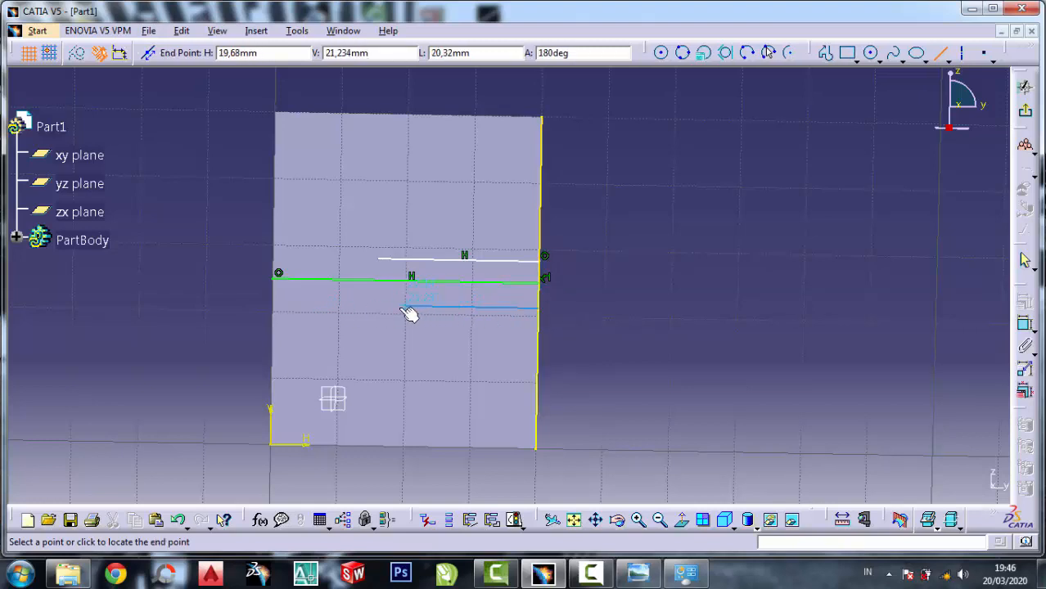
left_click(377, 307)
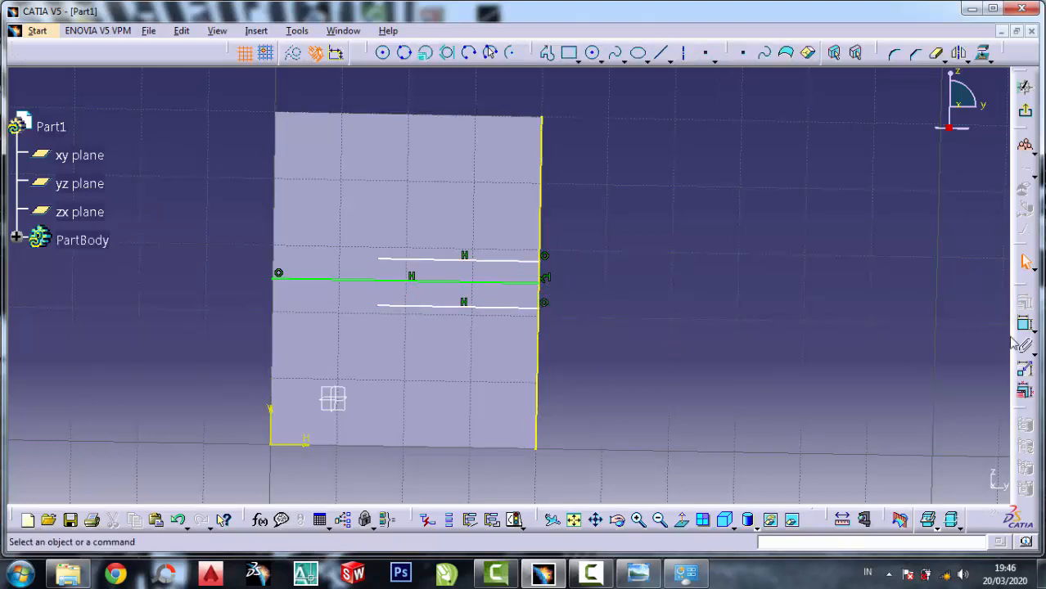
Constrain the lower short line to a distance of 7.5 mm from the 40 mm centre line.
left_click(536, 282)
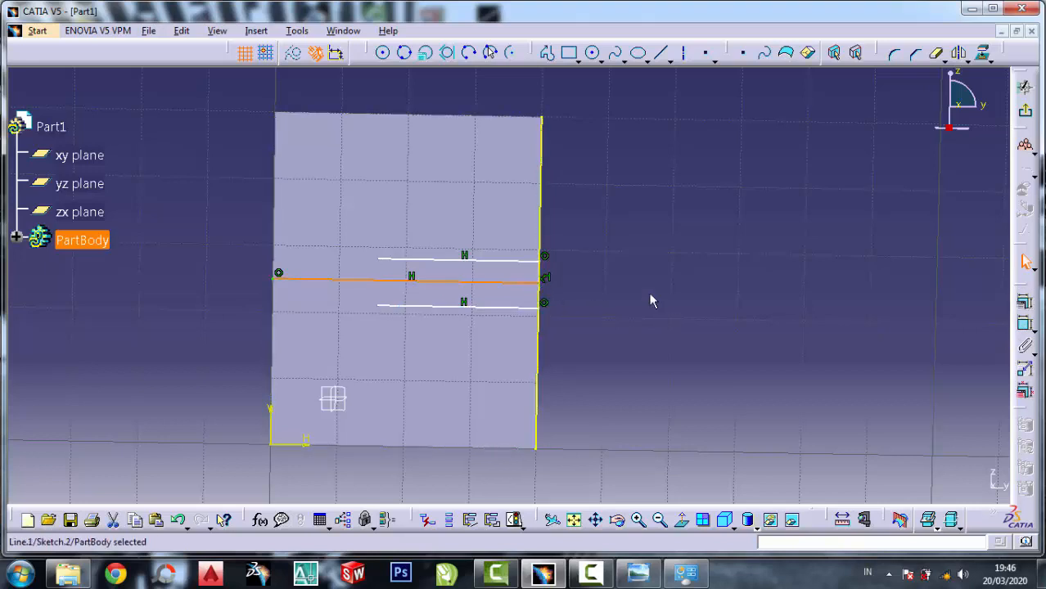
left_click(1025, 325)
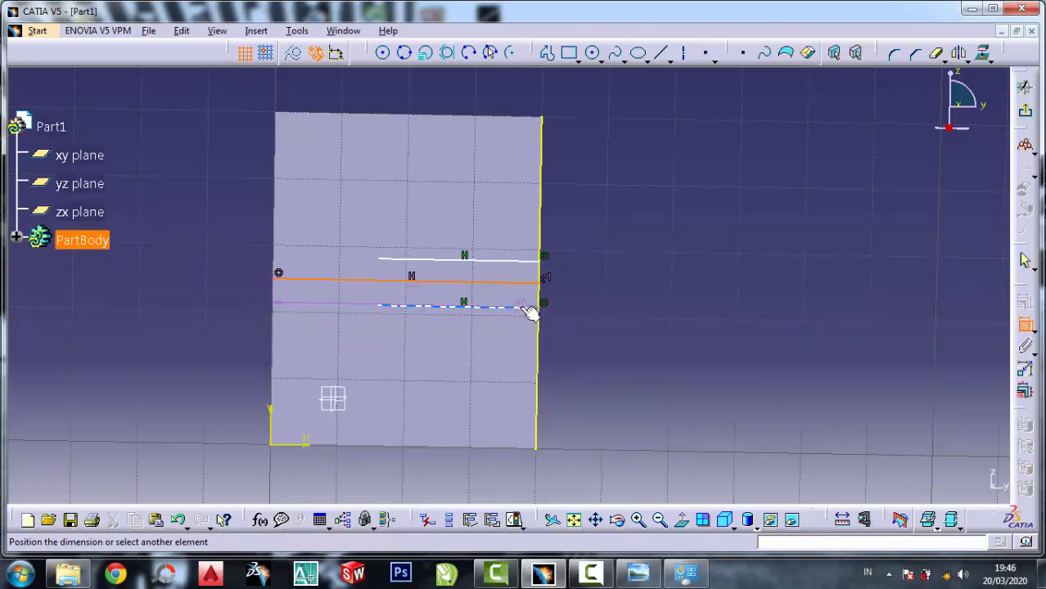
left_click(531, 306)
left_click(630, 292)
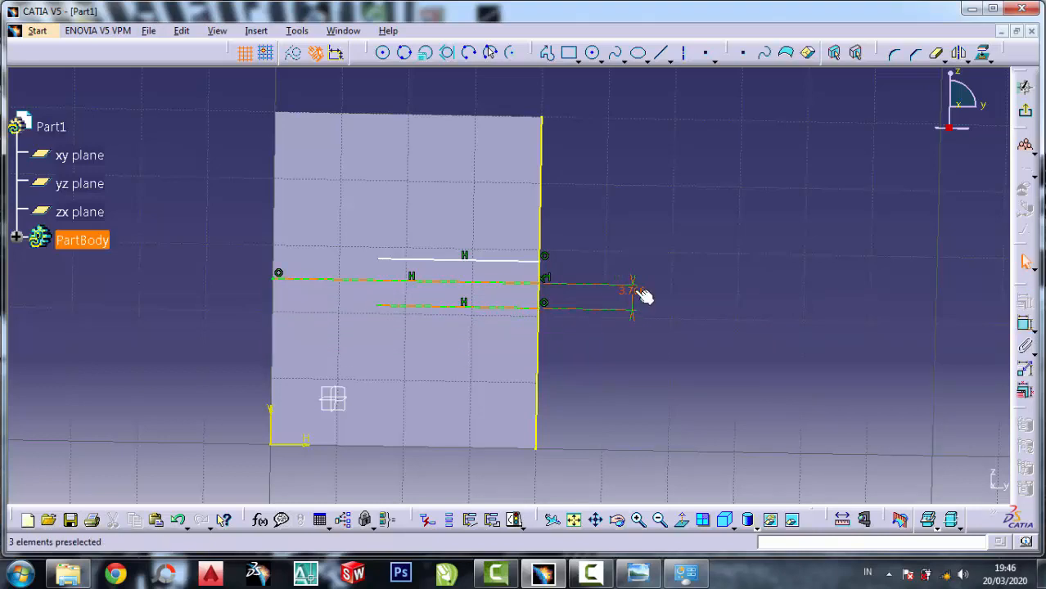
double_click(640, 294)
type("7.5")
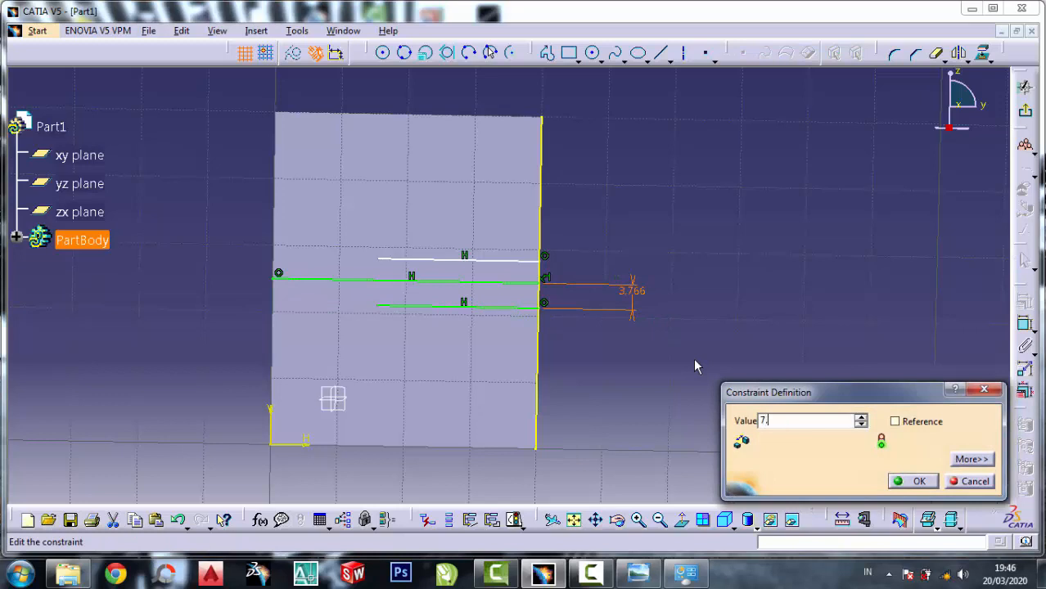
left_click(916, 482)
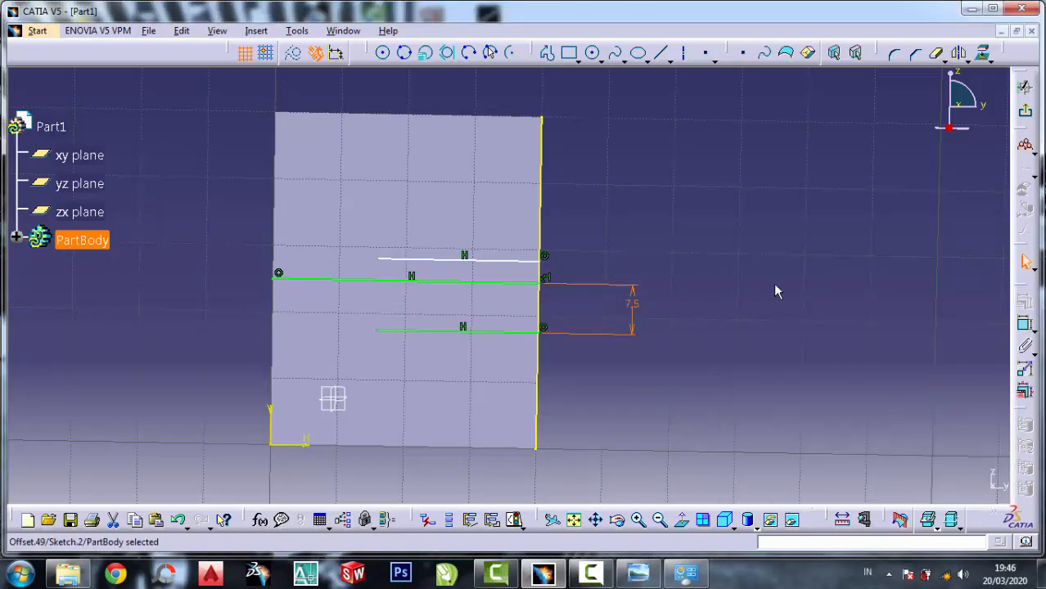
Constrain the upper short line to a distance of 7.5 mm from the 40 mm centre line.
left_click(1025, 324)
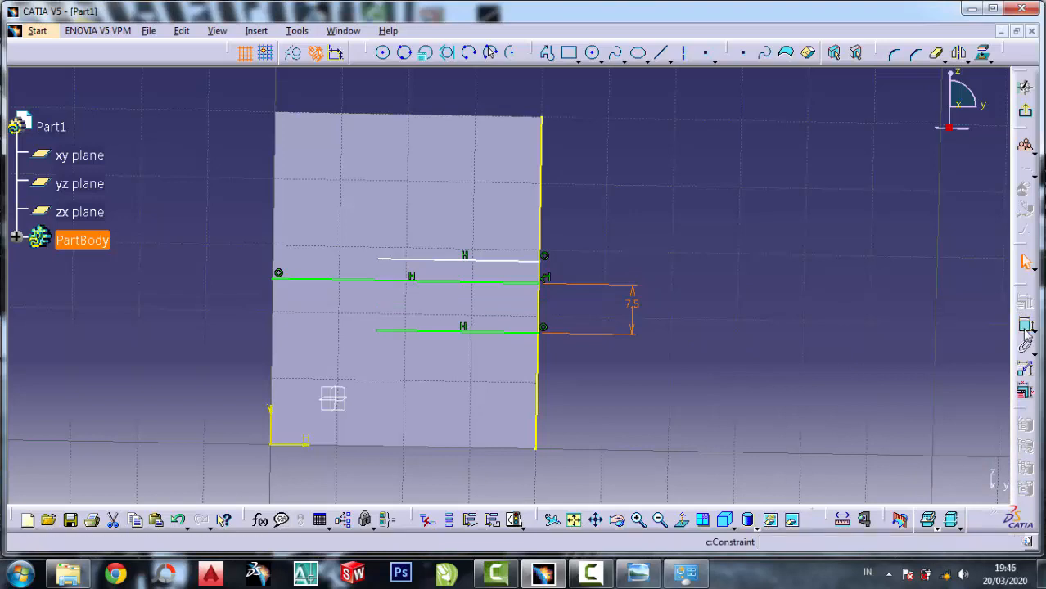
left_click(534, 263)
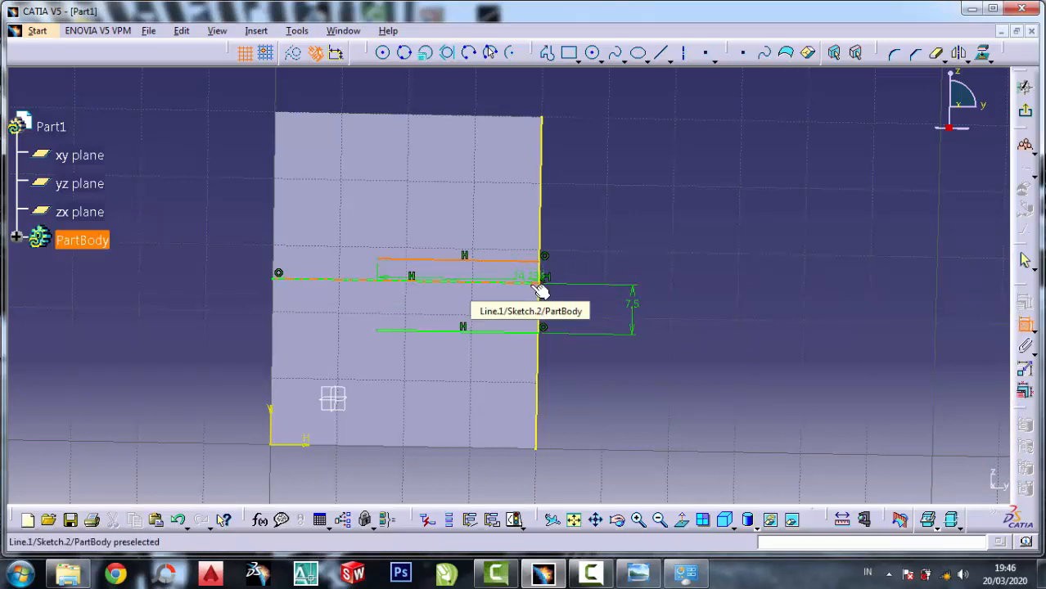
left_click(540, 282)
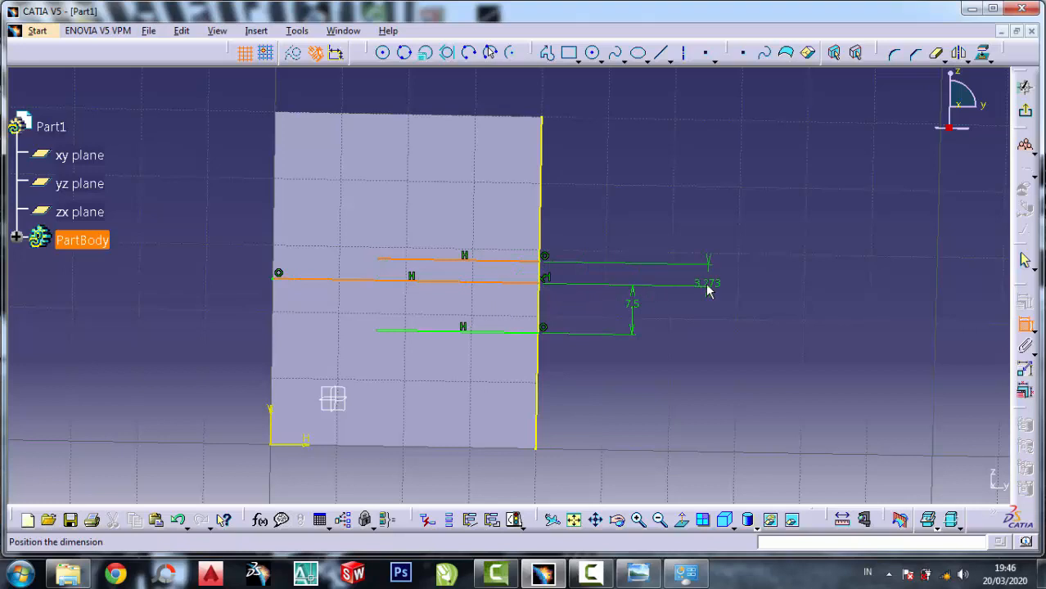
left_click(711, 289)
double_click(711, 286)
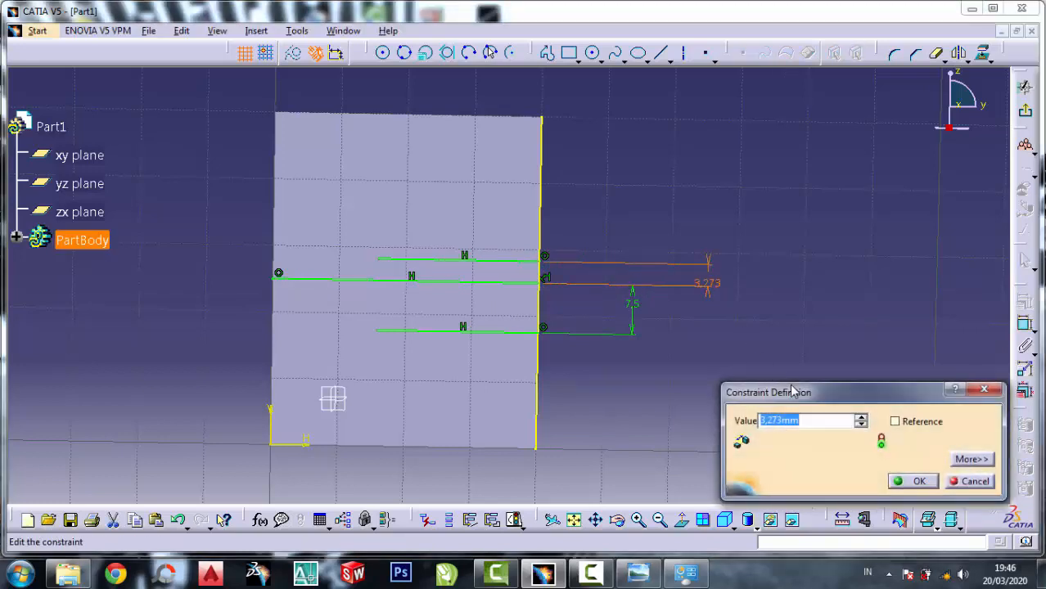
type("7.5")
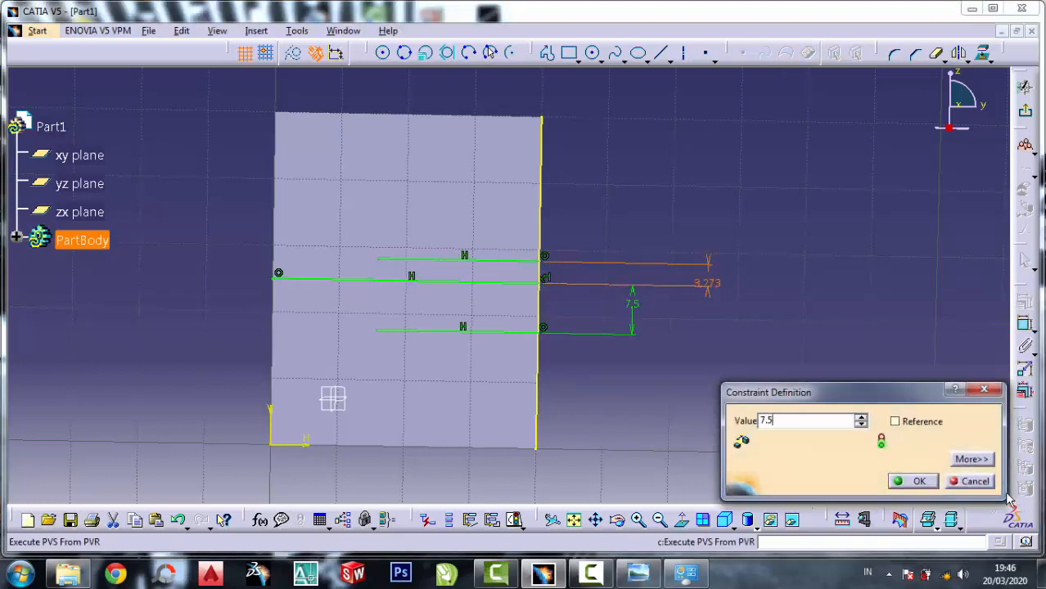
left_click(909, 481)
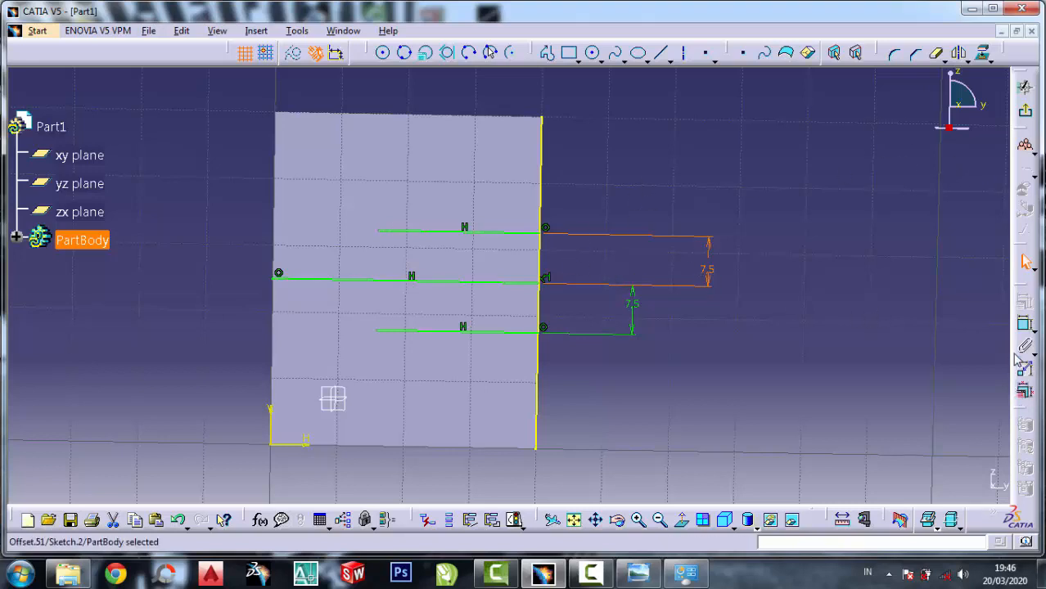
left_click(1025, 325)
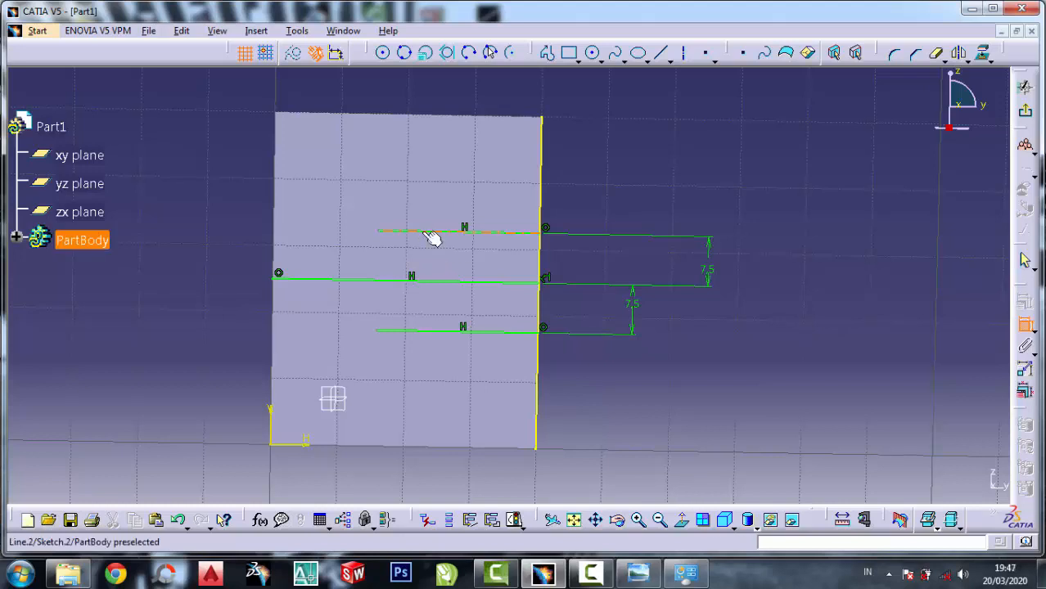
left_click(451, 334)
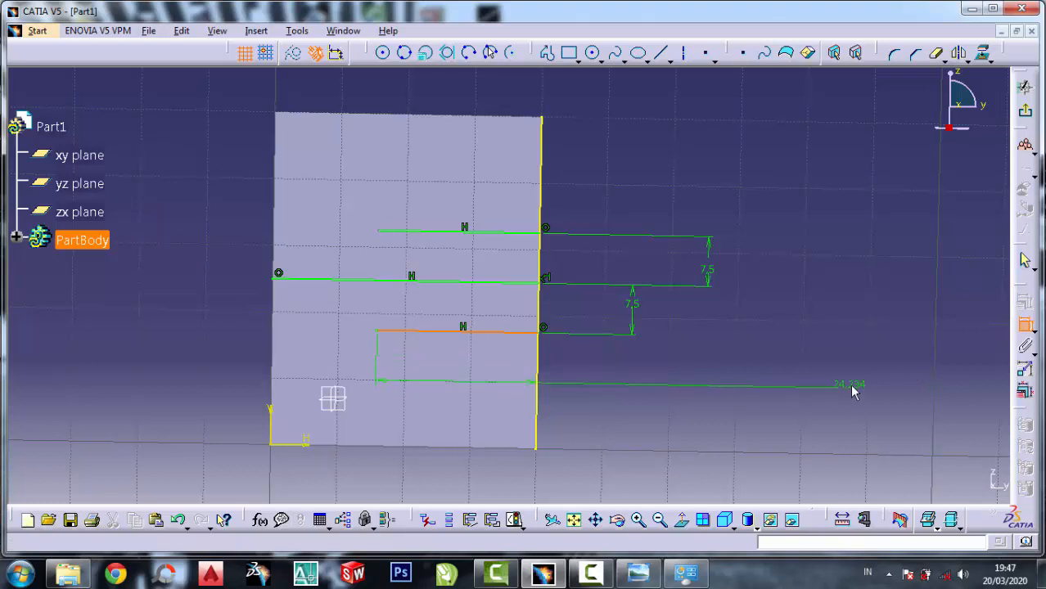
key("Escape")
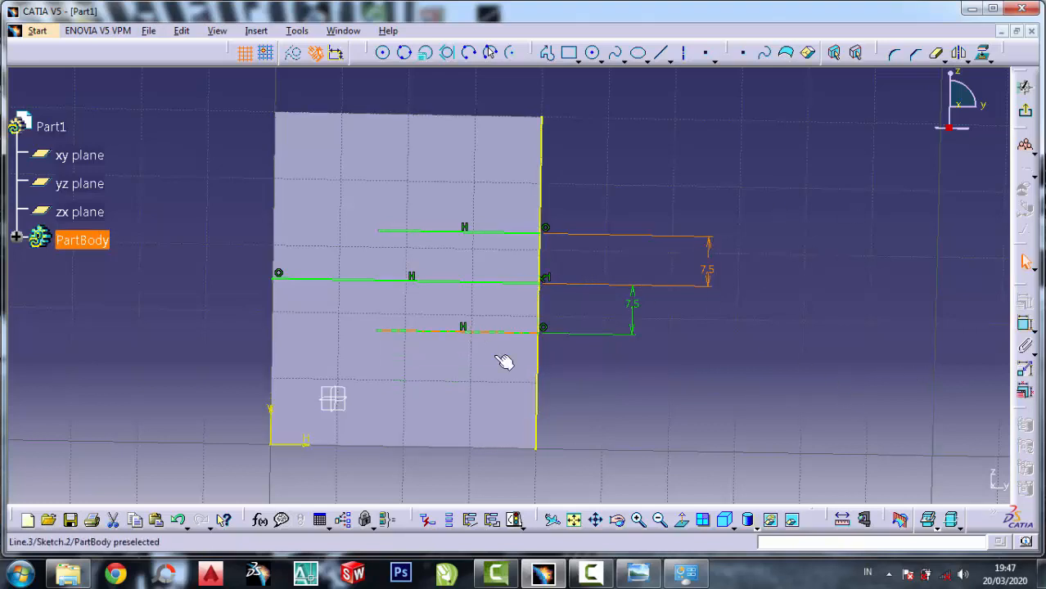
Examine the slot's depth, width and position dimensions in the Prop3DCAD-14 reference drawing.
left_click(639, 574)
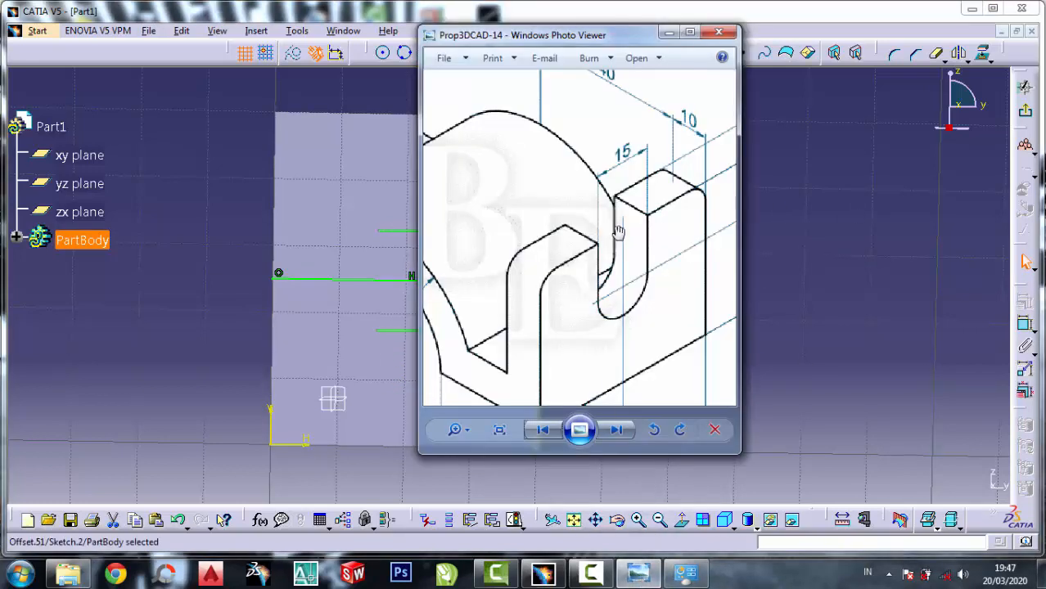
scroll(580, 191, "down", 3)
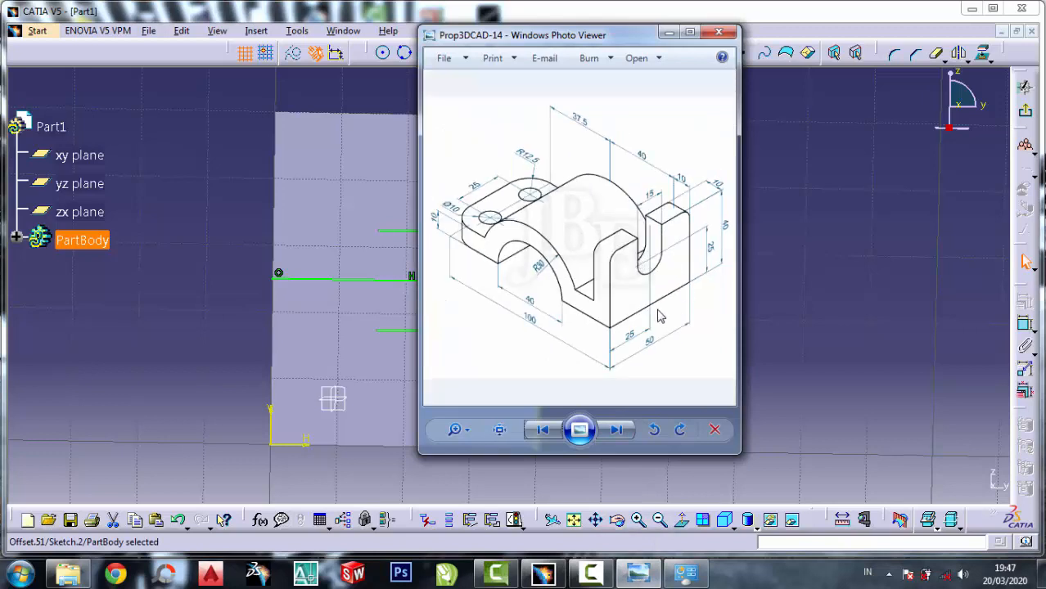
scroll(641, 279, "up", 3)
scroll(718, 262, "down", 1)
scroll(719, 262, "up", 2)
scroll(712, 270, "up", 1)
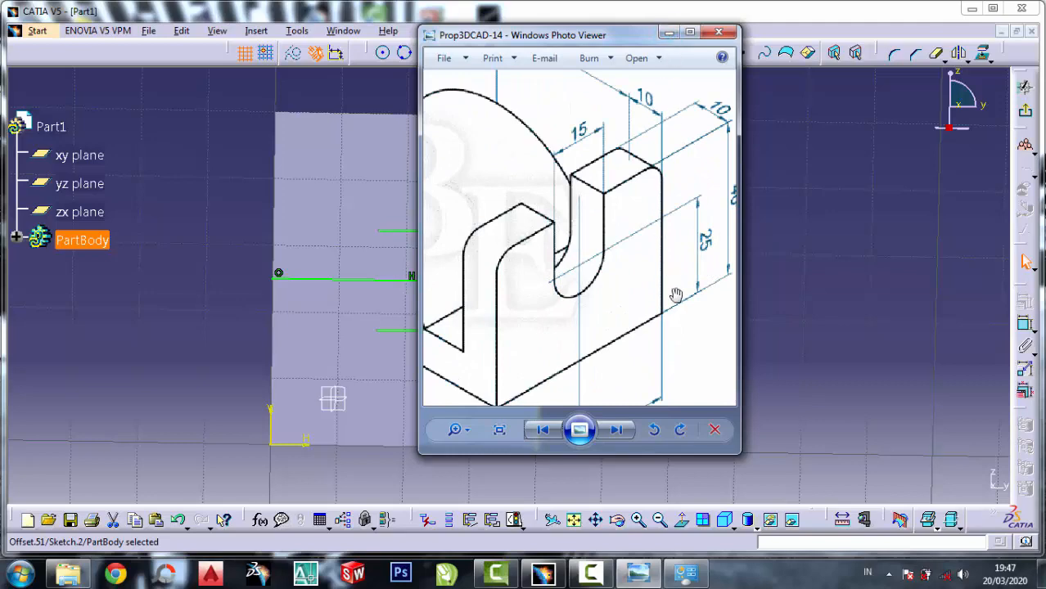
left_click(669, 33)
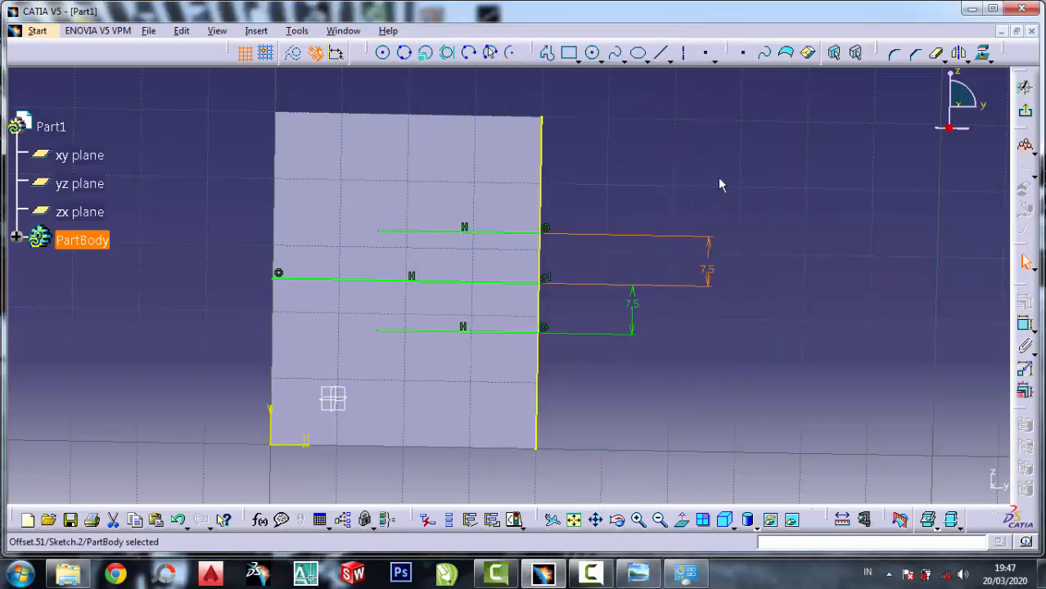
Constrain the inner end of the lower short line to a distance of 25 mm from the vertical axis.
left_click(1024, 327)
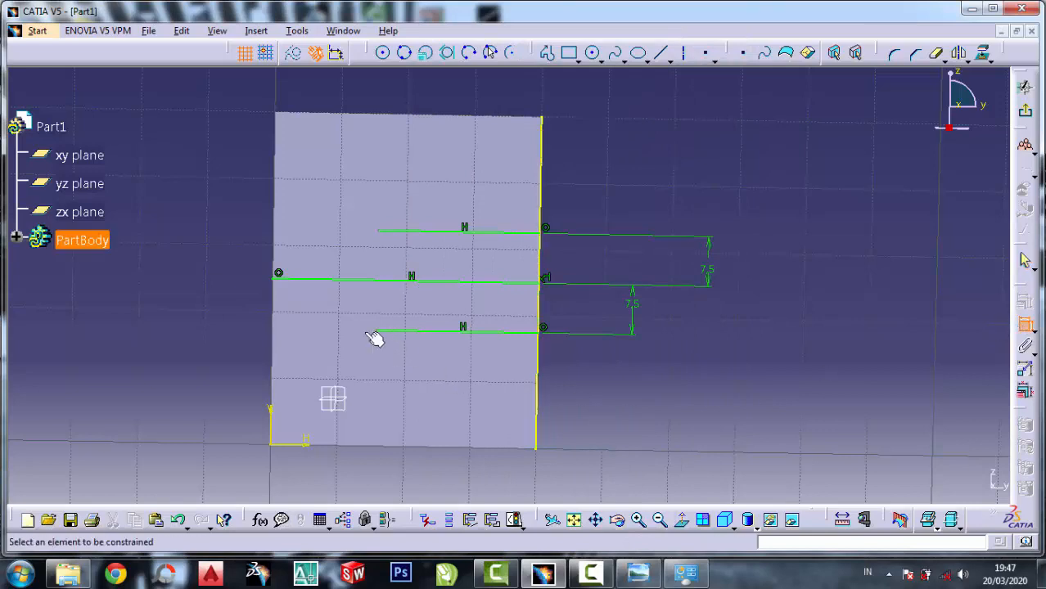
left_click(273, 412)
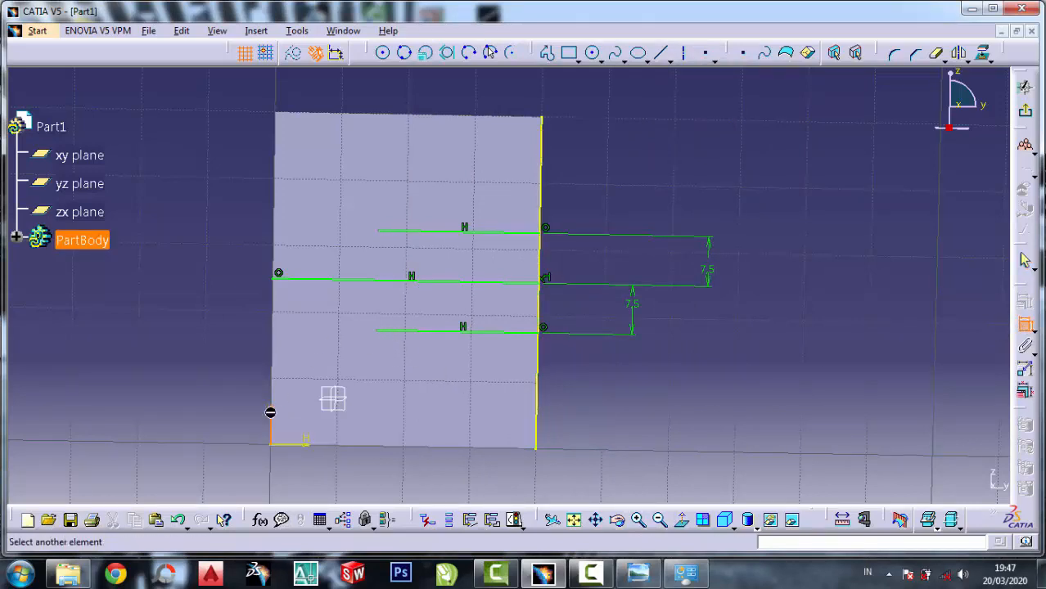
left_click(381, 331)
left_click(341, 86)
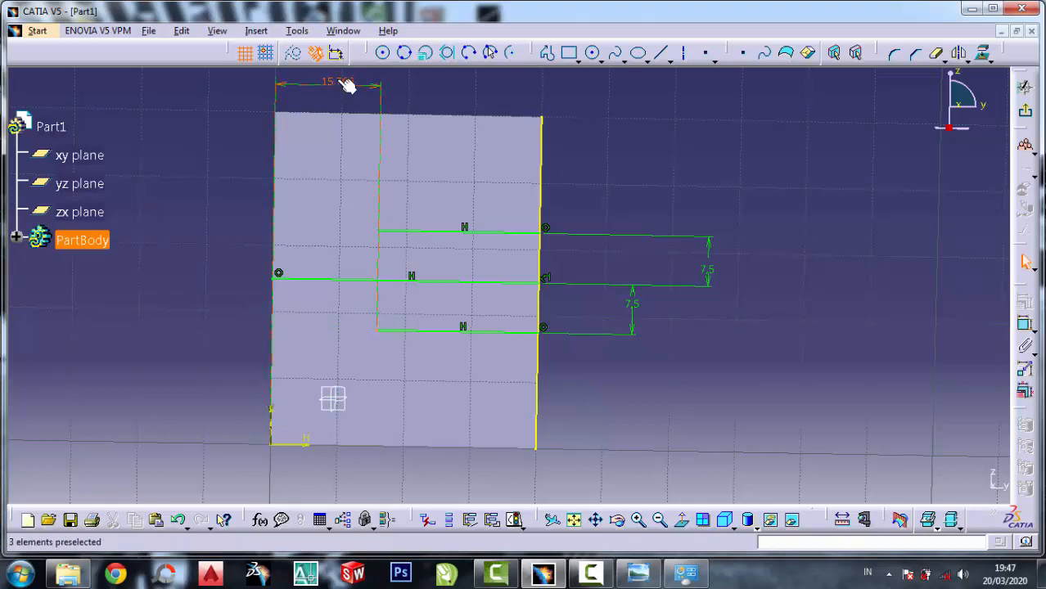
double_click(350, 84)
type("2")
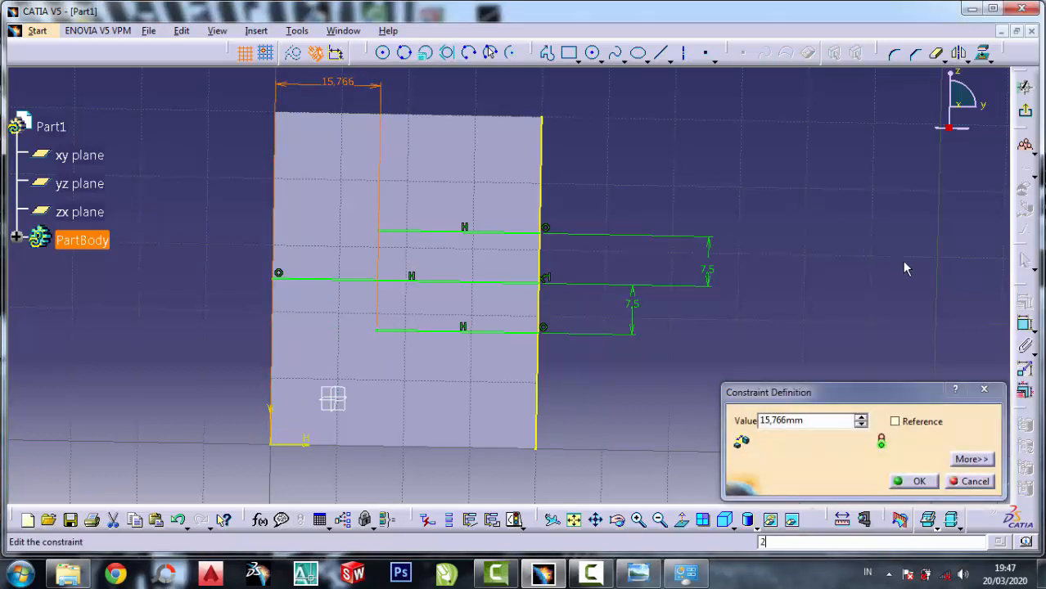
type("5")
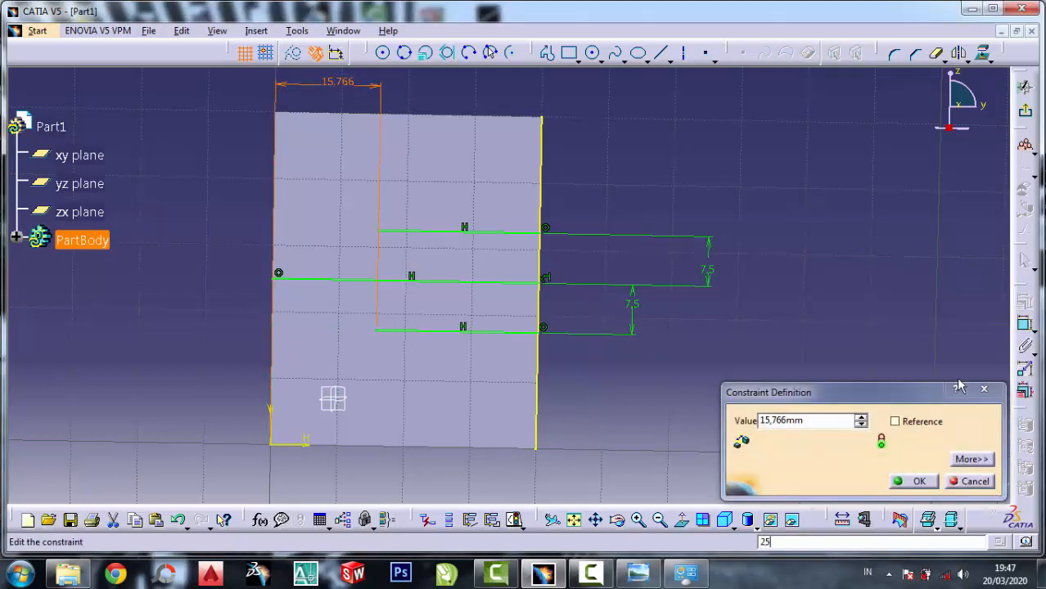
left_click_drag(780, 421, 735, 423)
left_click(807, 423)
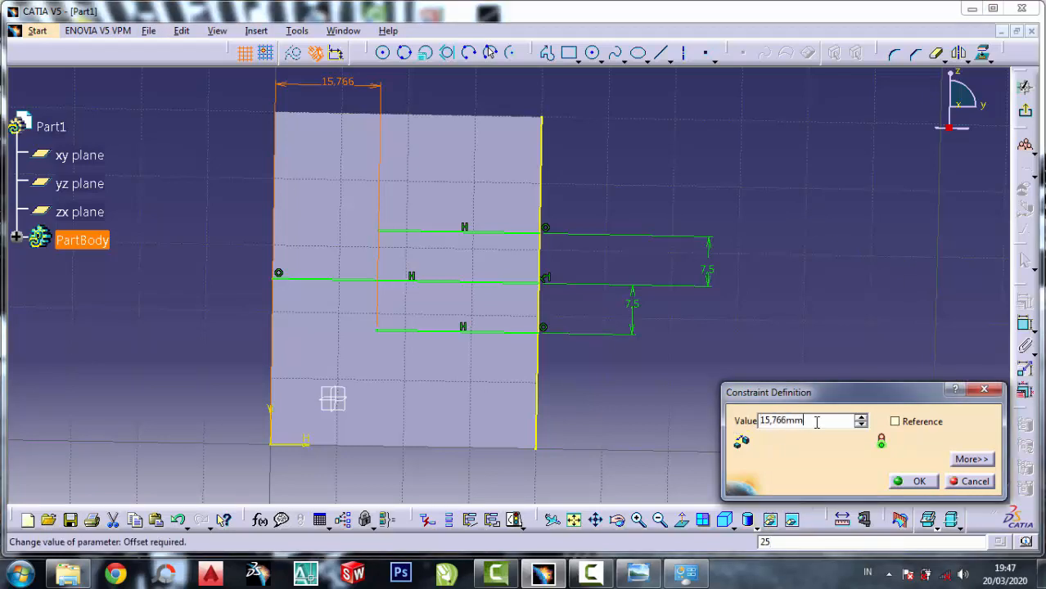
left_click_drag(761, 421, 761, 421)
mouse_move(817, 418)
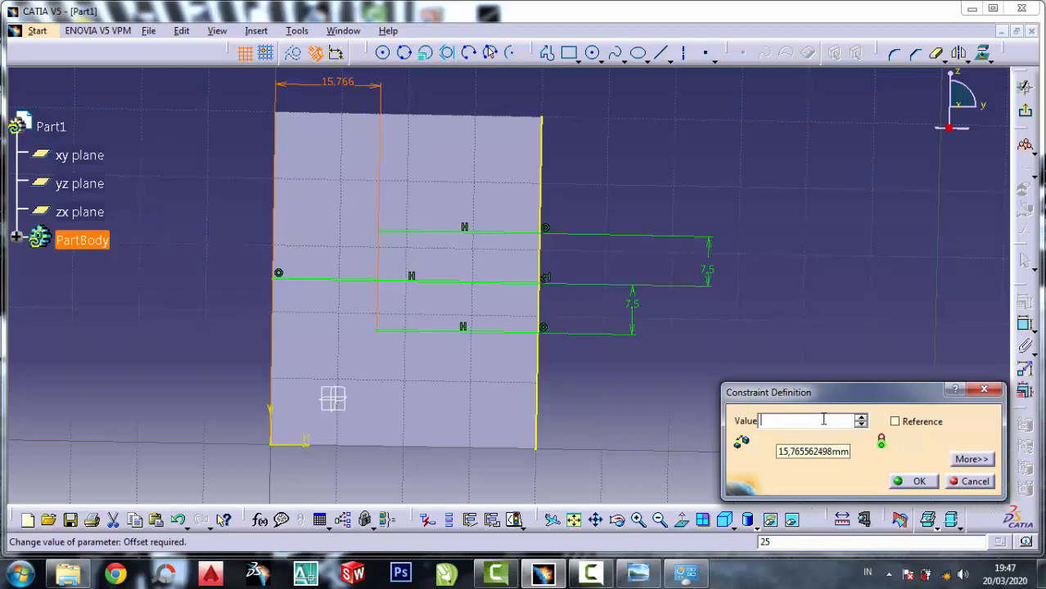
left_click(915, 481)
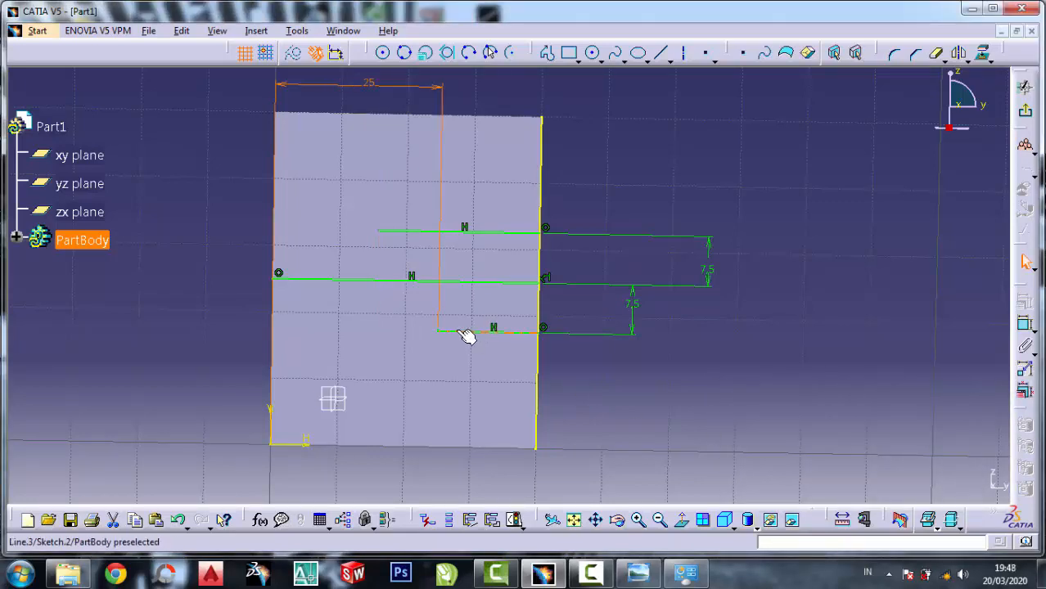
left_click(1025, 325)
left_click(397, 233)
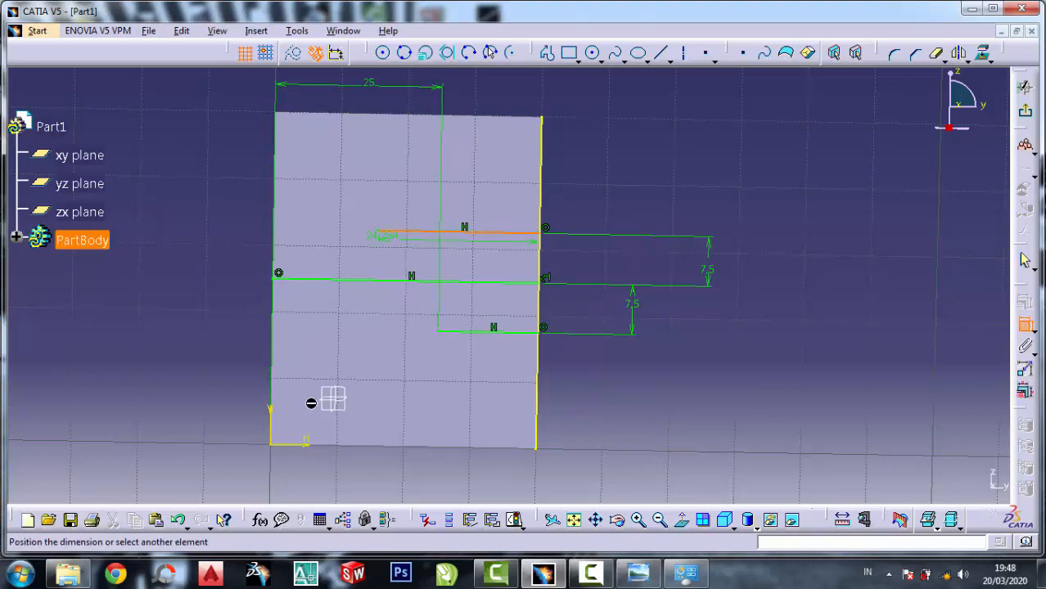
left_click(272, 414)
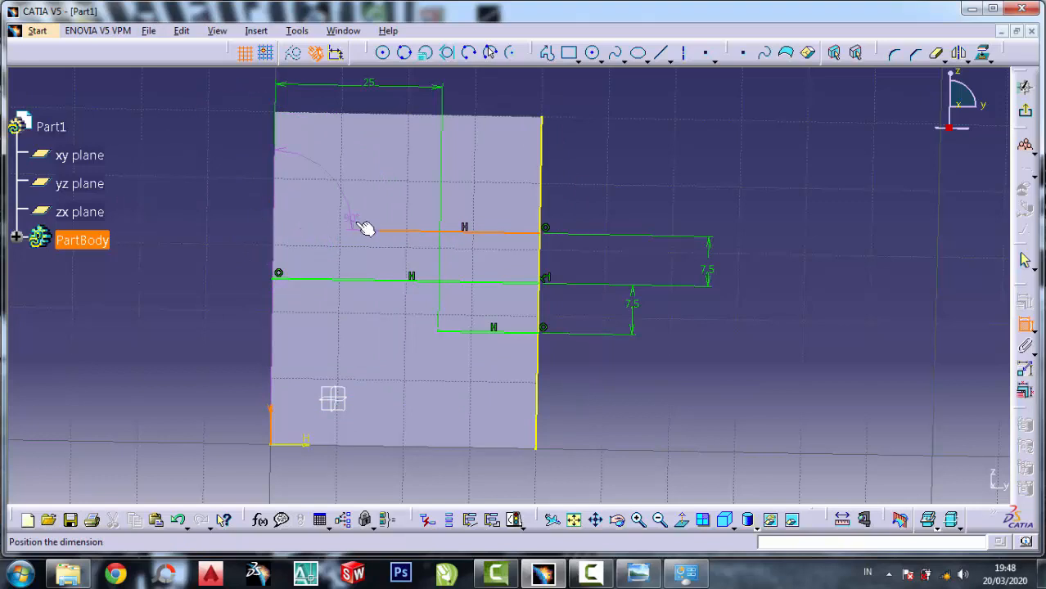
key("Escape")
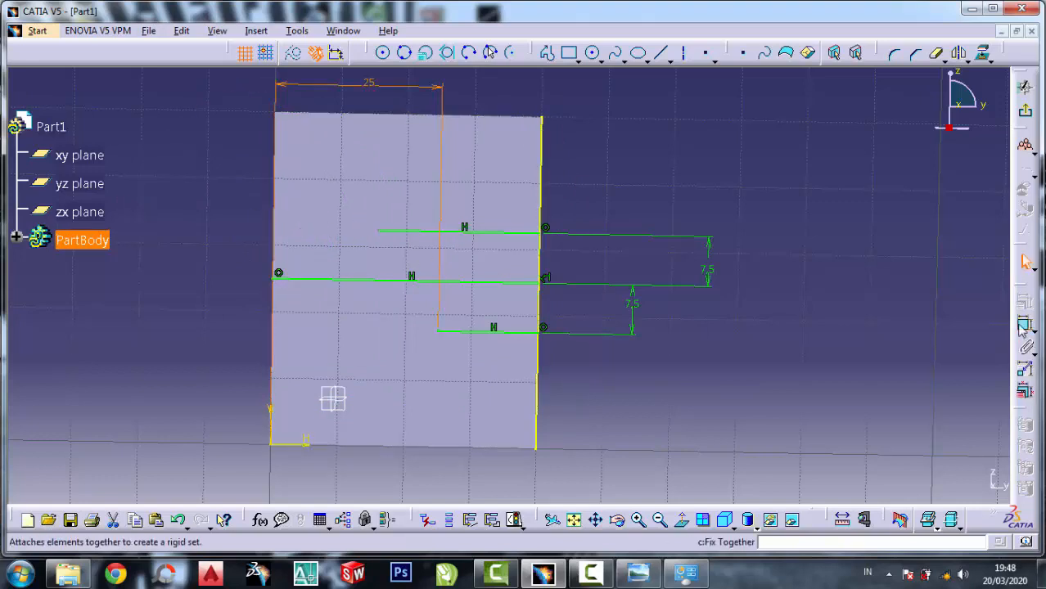
left_click(271, 409)
left_click(391, 233)
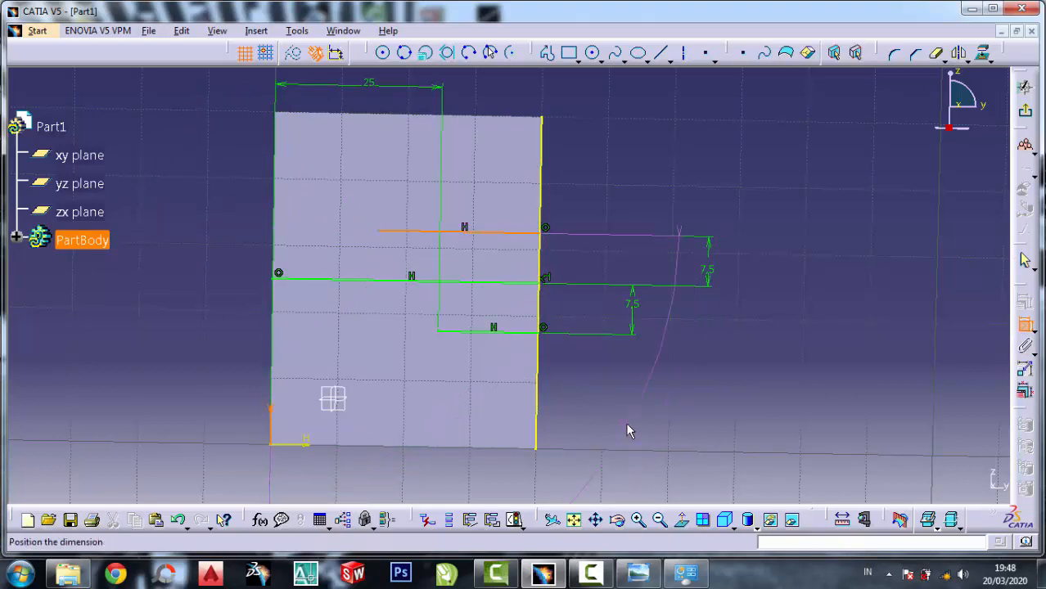
key("Escape")
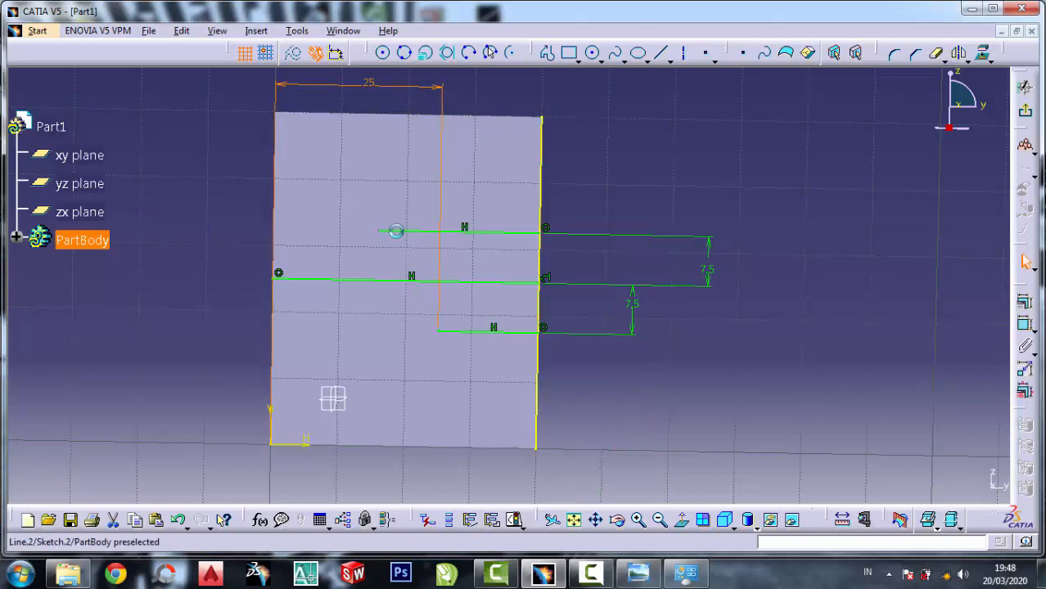
Shorten the upper short line to about 17 mm from its inner end and compare the slot with the reference drawing.
left_click(388, 232)
left_click_drag(380, 231, 463, 237)
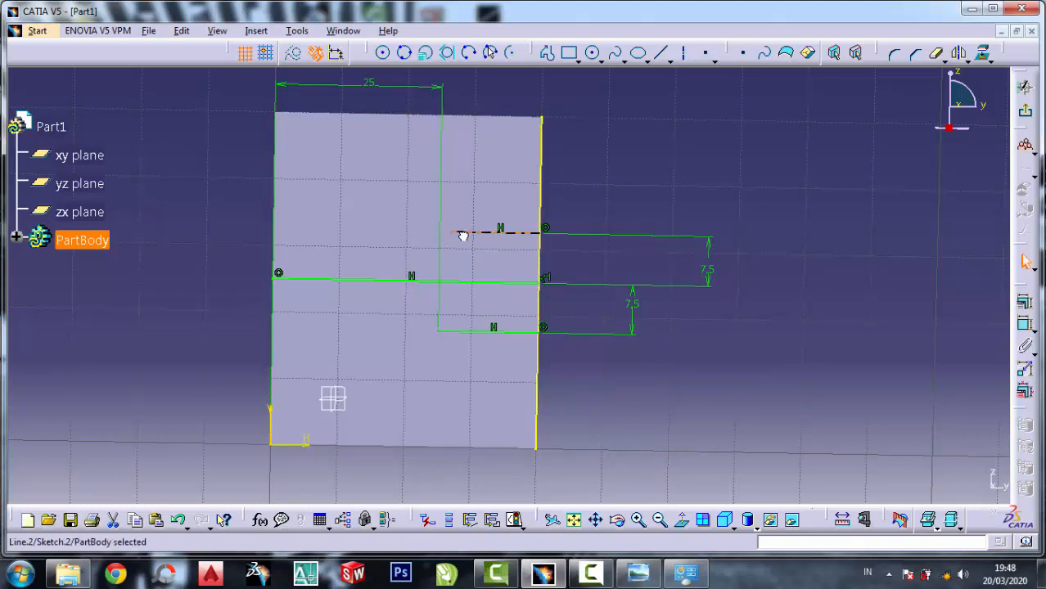
double_click(447, 234)
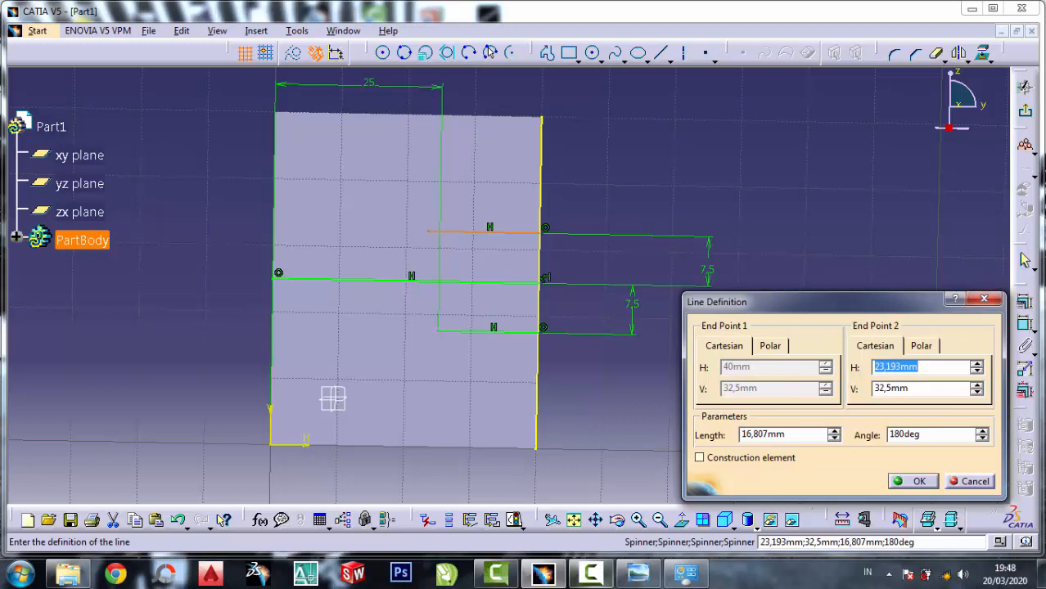
left_click(641, 574)
scroll(623, 266, "down", 2)
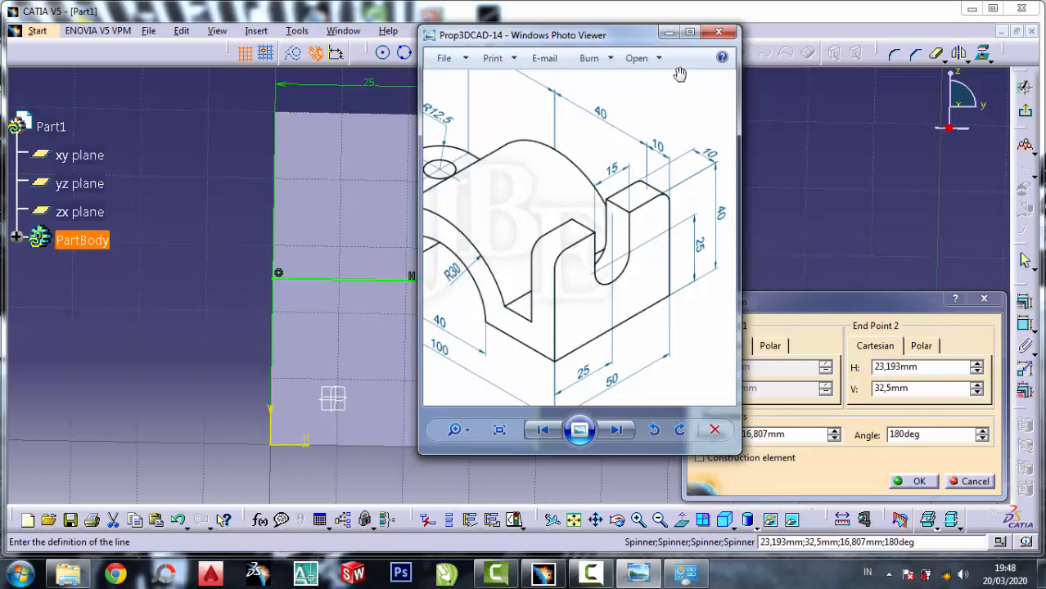
left_click(668, 32)
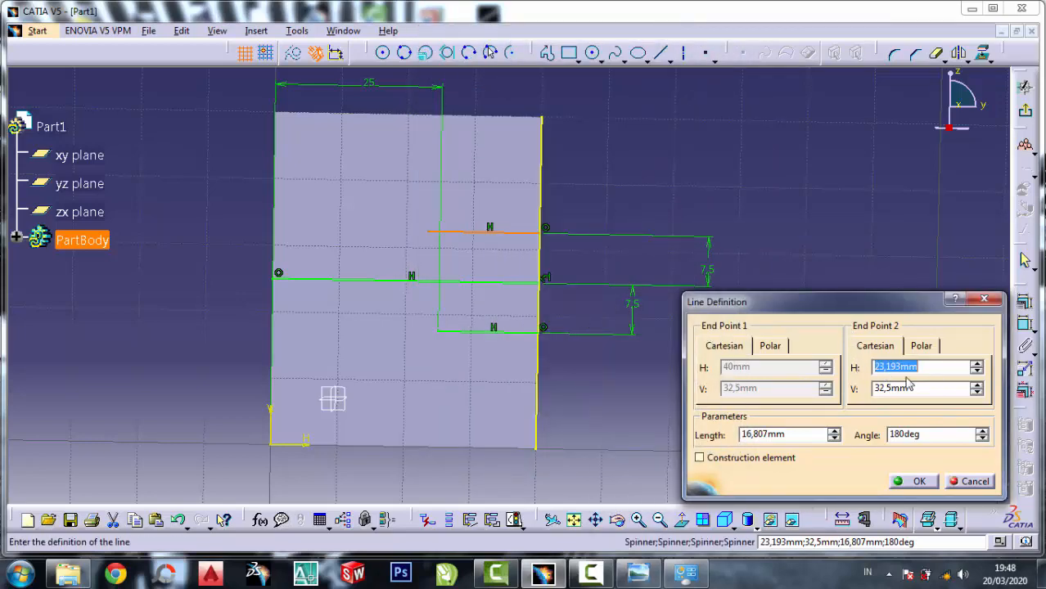
left_click(984, 299)
Dimension the upper short line's length and set it to 15 mm.
left_click(1024, 325)
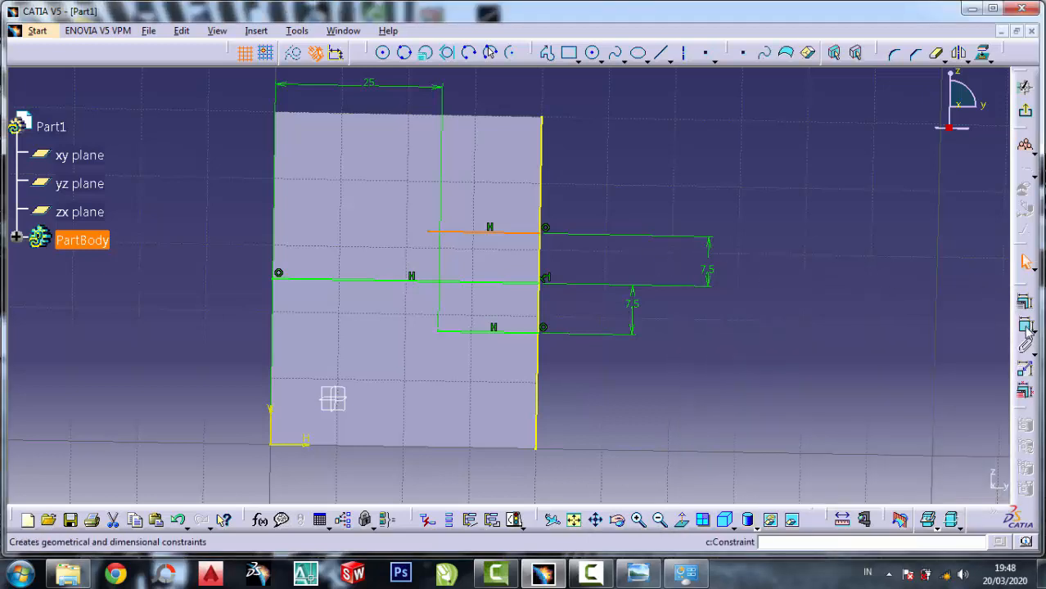
left_click(538, 98)
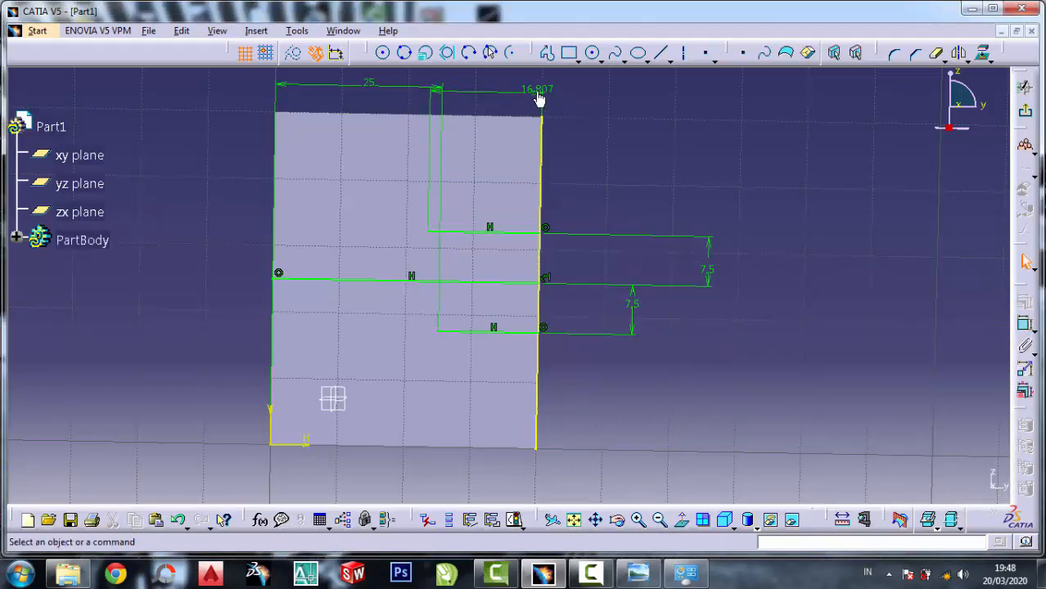
double_click(537, 88)
type("15")
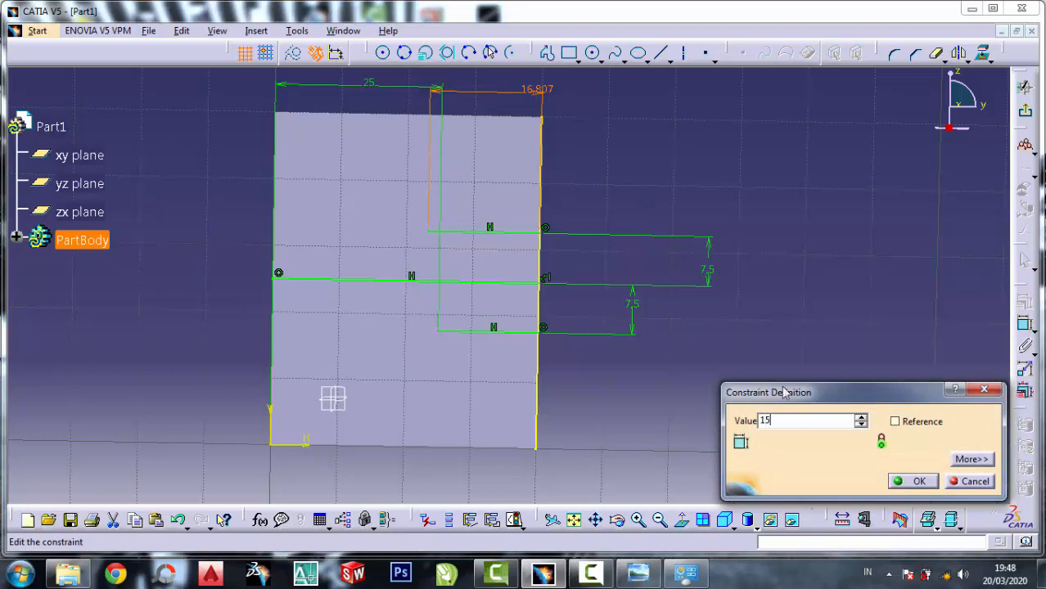
left_click(918, 482)
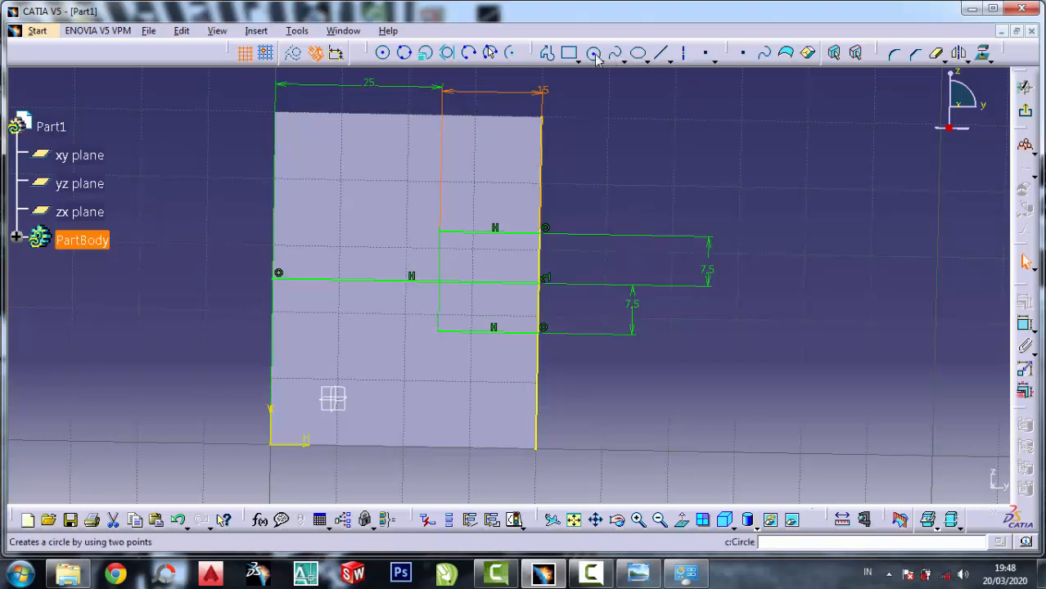
Draw a circle centred on the 40 mm centre line, 25 mm from the vertical axis, passing through the upper short line's inner end.
left_click(638, 52)
left_click(441, 284)
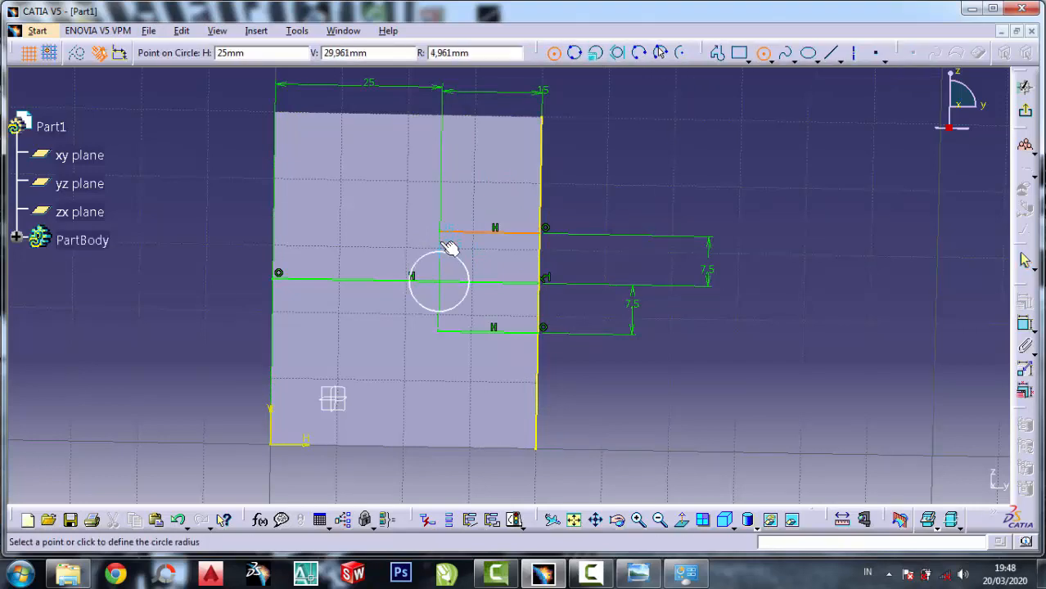
left_click(444, 232)
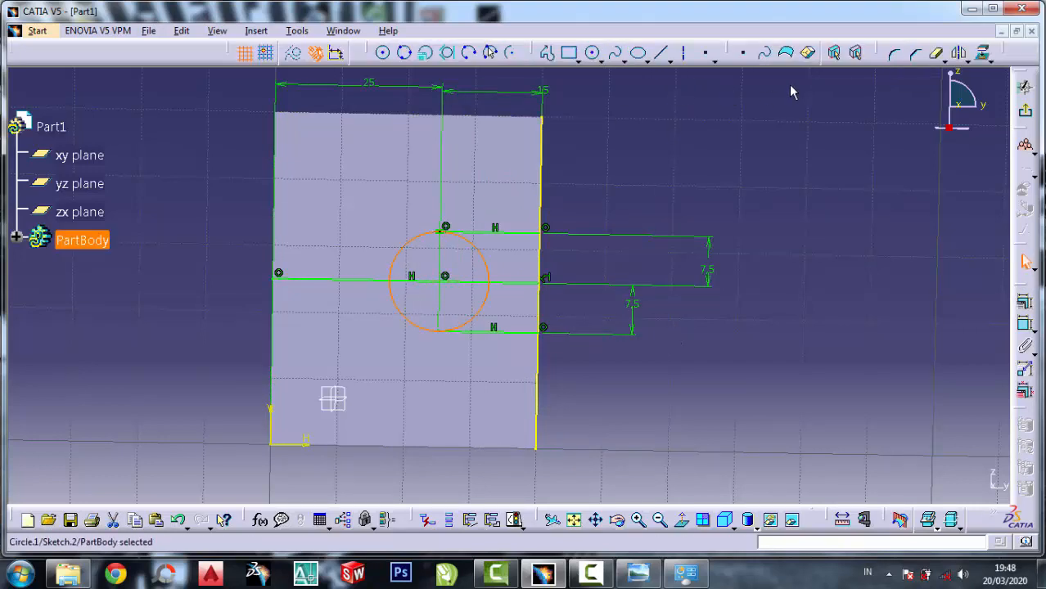
Quick Trim the half of the circle that lies between the two short lines, leaving the slot's rounded end.
left_click(940, 54)
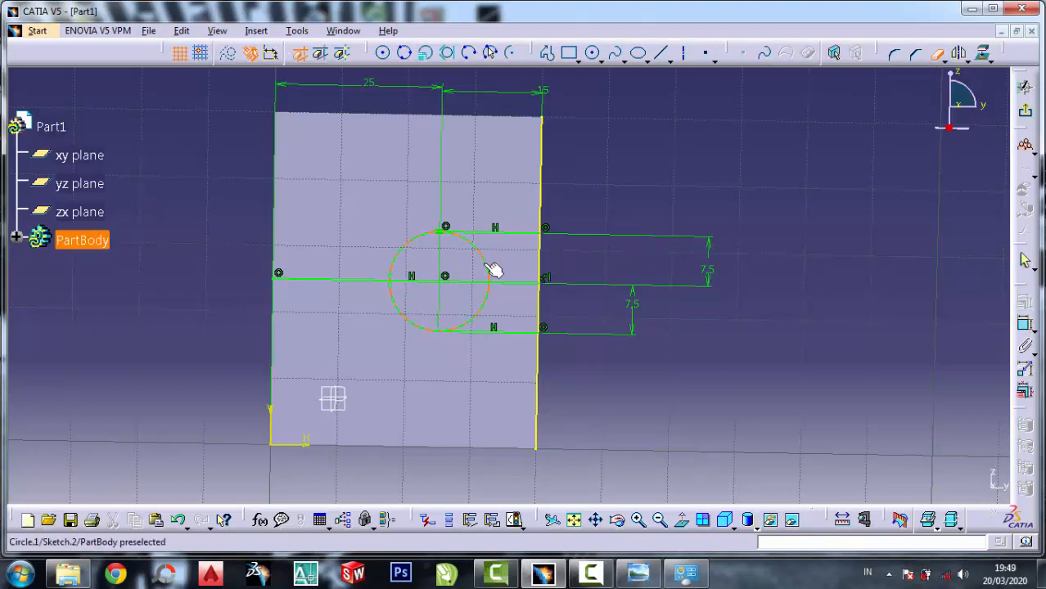
left_click(490, 270)
left_click(940, 54)
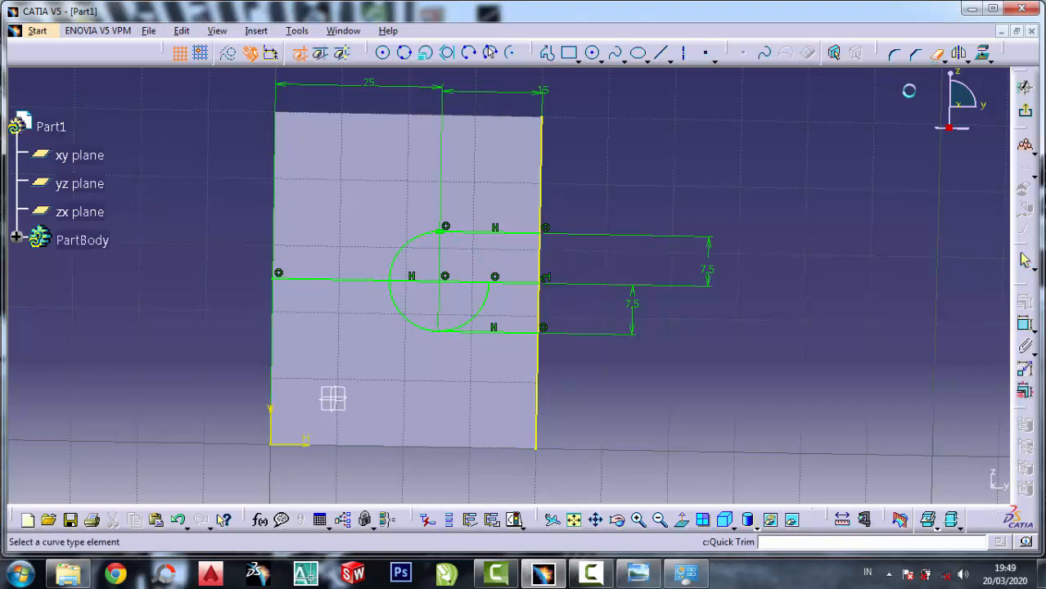
left_click(492, 307)
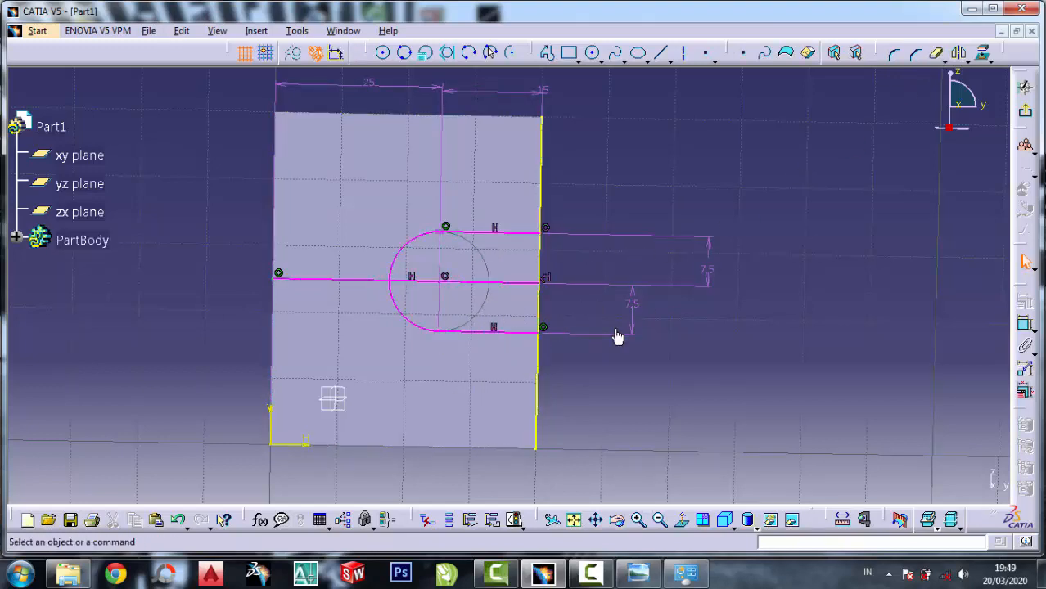
Quick Trim the projected edge above and below the slot, accepting the constraint modification, and cut the 40 mm centre line from the sketch.
left_click(935, 54)
left_click(554, 170)
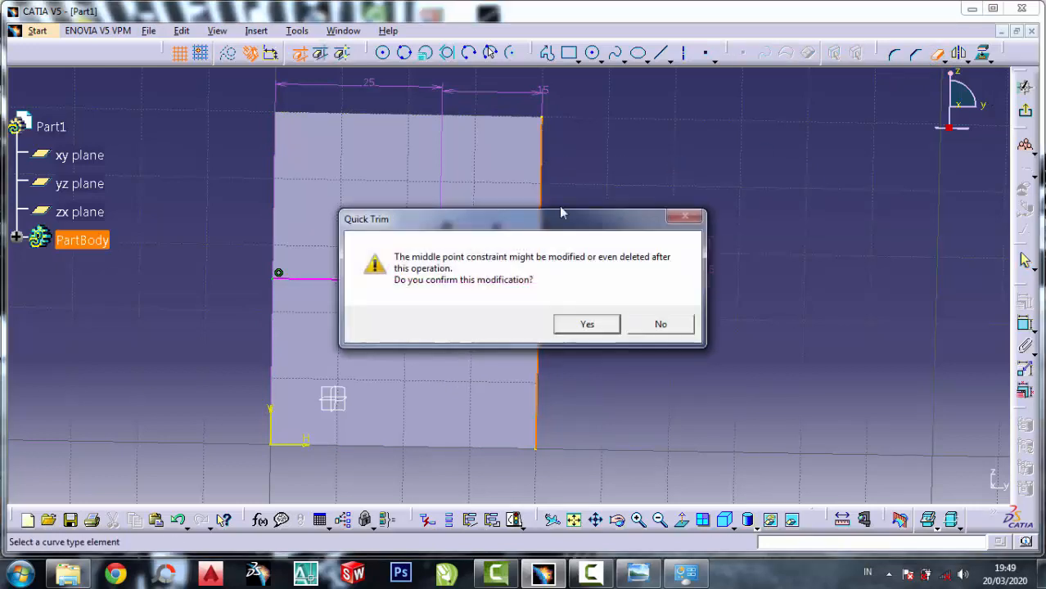
left_click(588, 325)
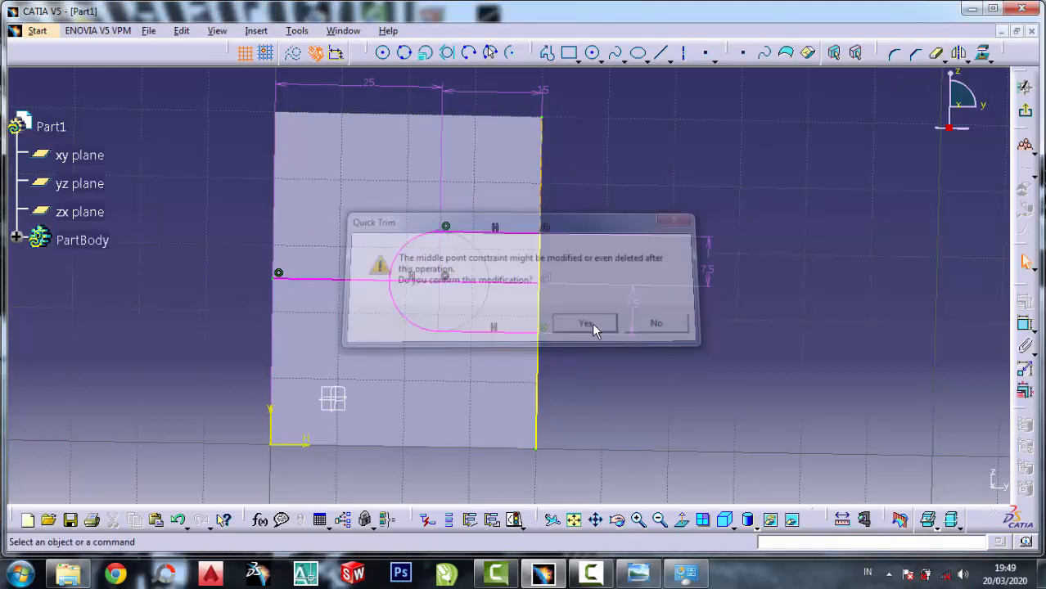
left_click(934, 54)
left_click(538, 371)
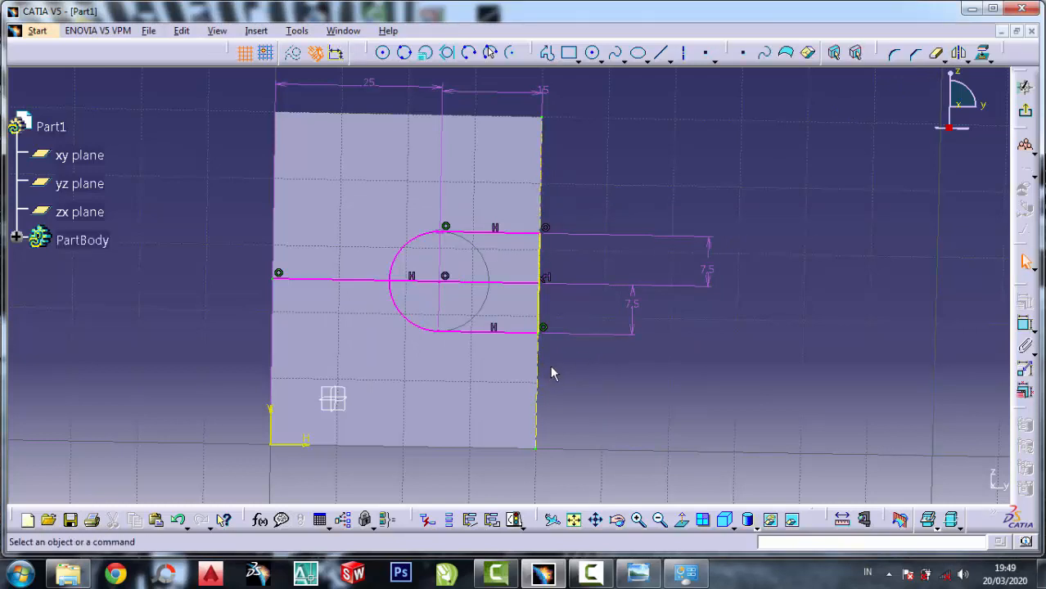
right_click(506, 282)
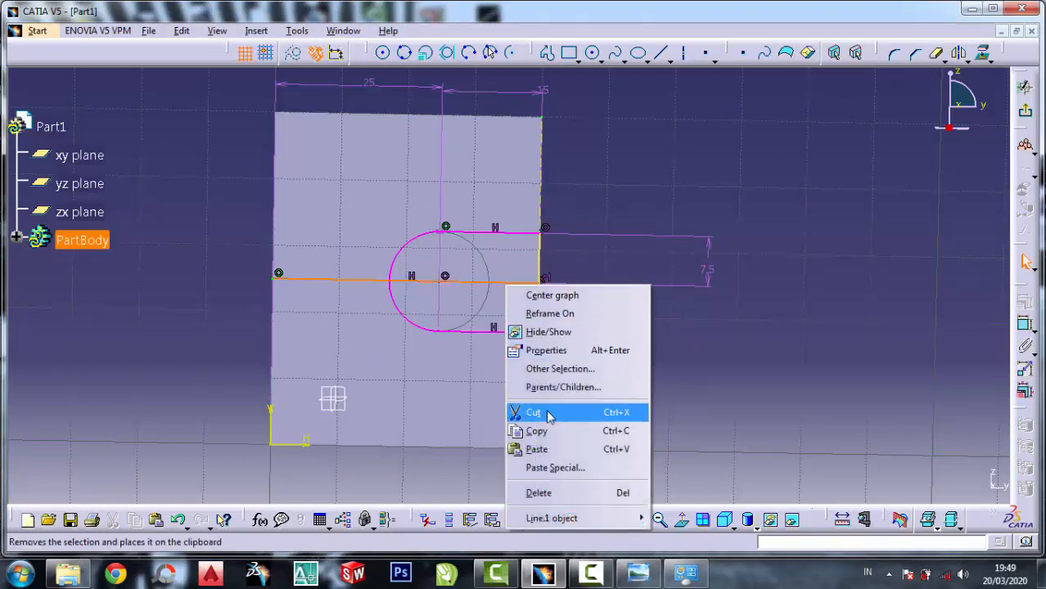
left_click(533, 412)
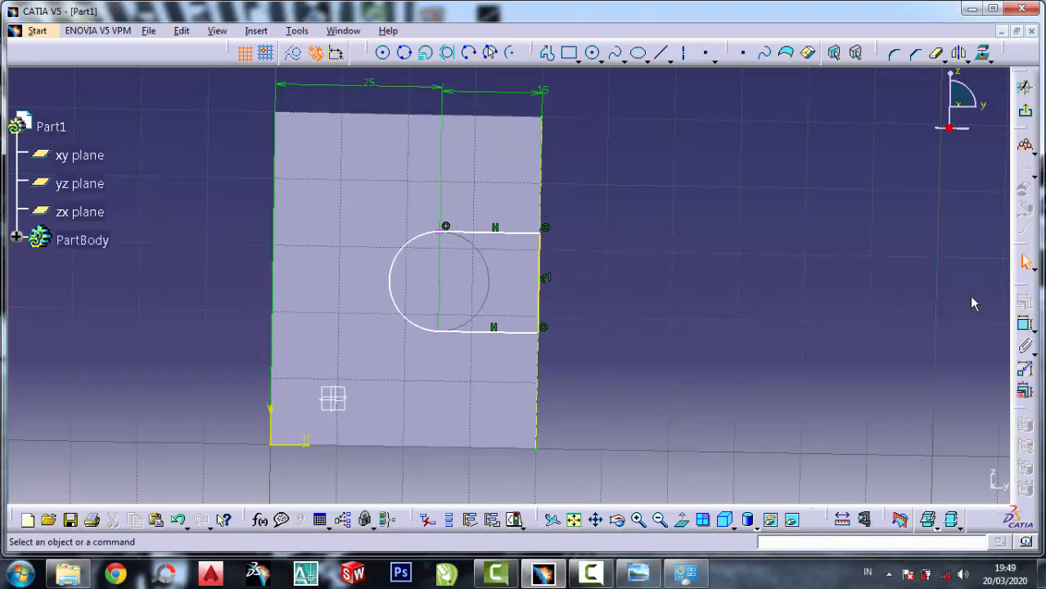
Finish the slot sketch and cut it through the upright as a 10 mm deep pocket.
left_click(1026, 116)
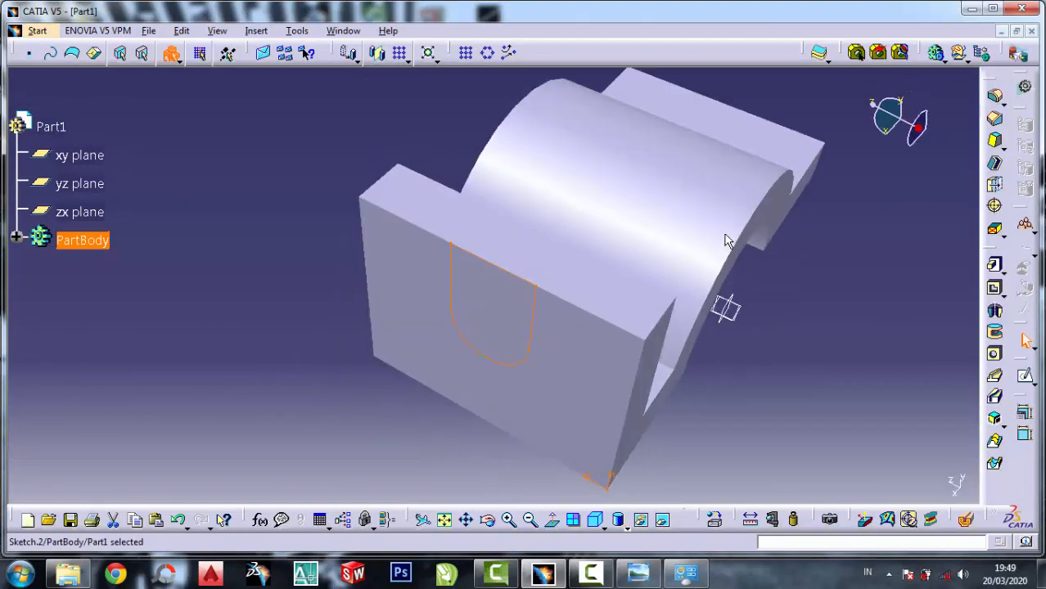
left_click(996, 290)
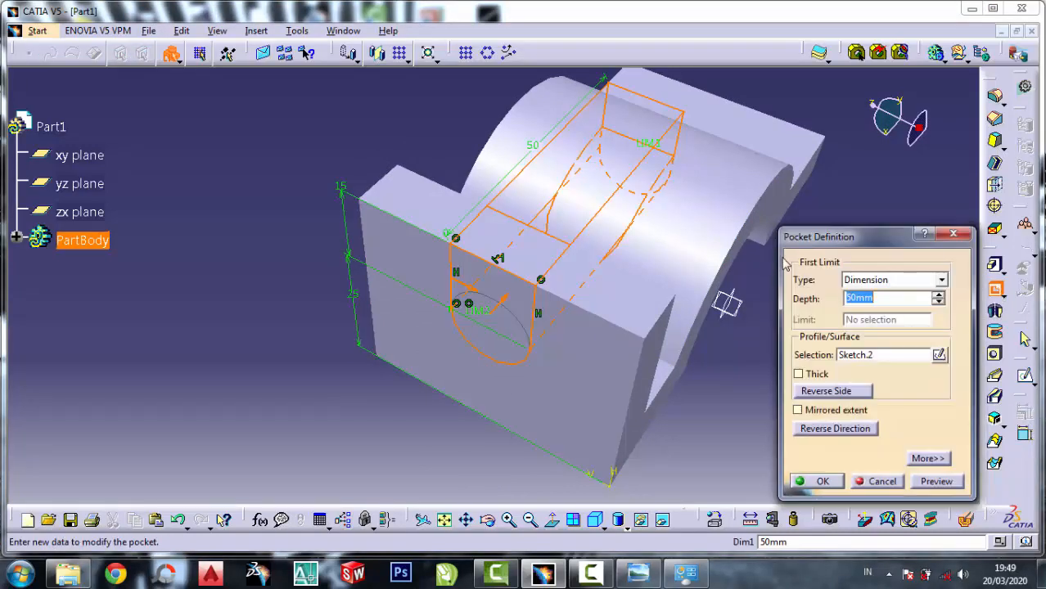
type("10")
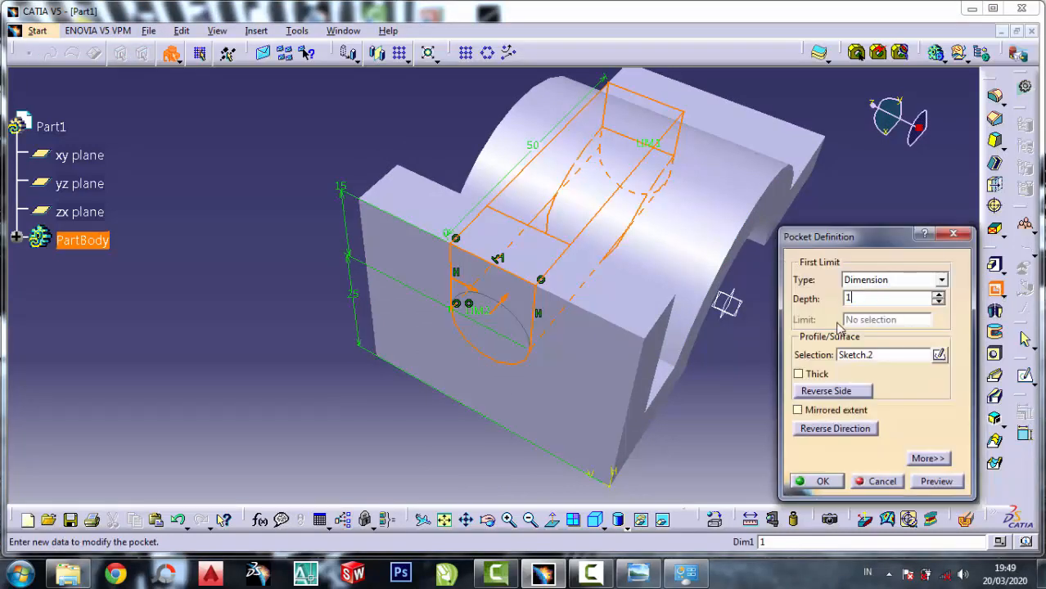
left_click(823, 482)
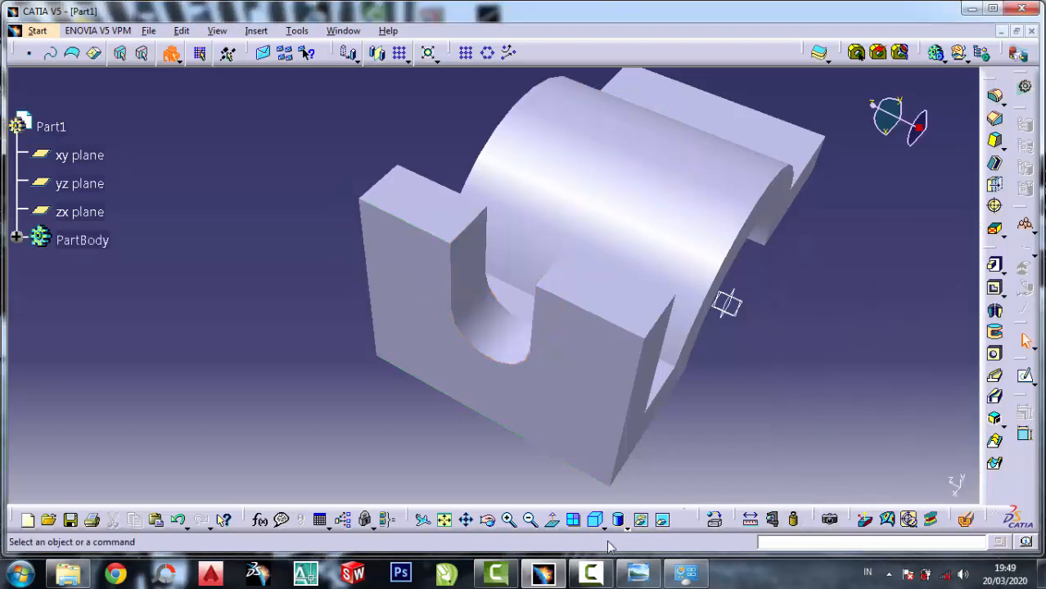
Check the upright's corners in the reference drawing, try a 45° chamfer on its two top corner edges, and undo it.
left_click(638, 574)
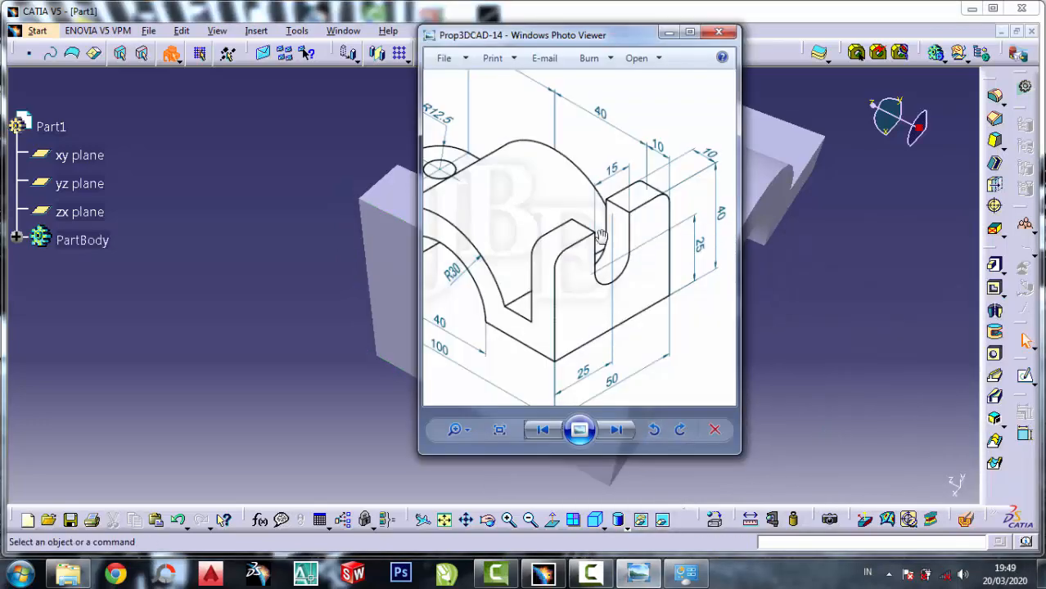
left_click(669, 32)
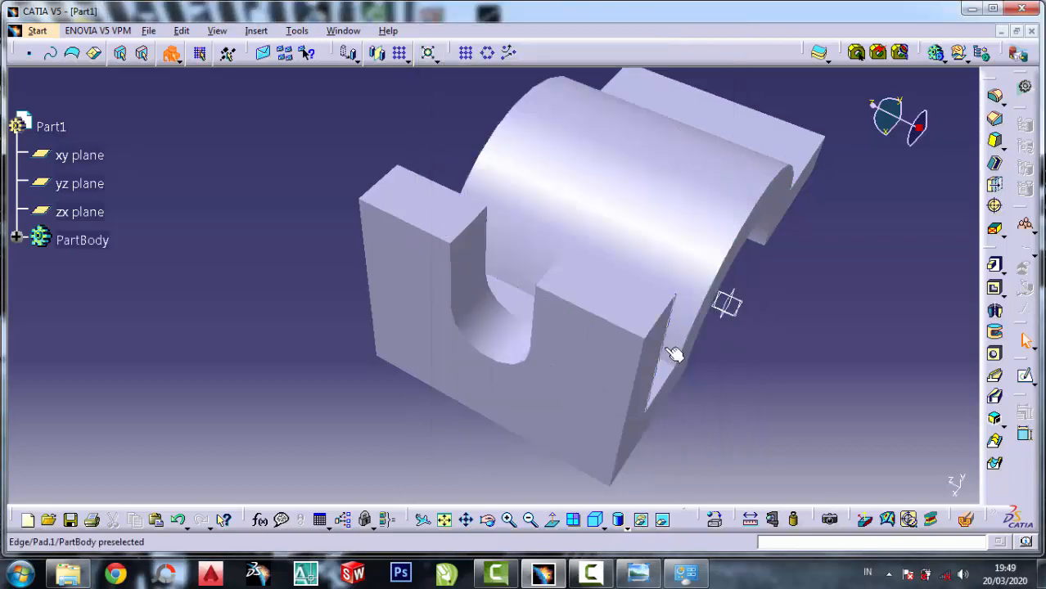
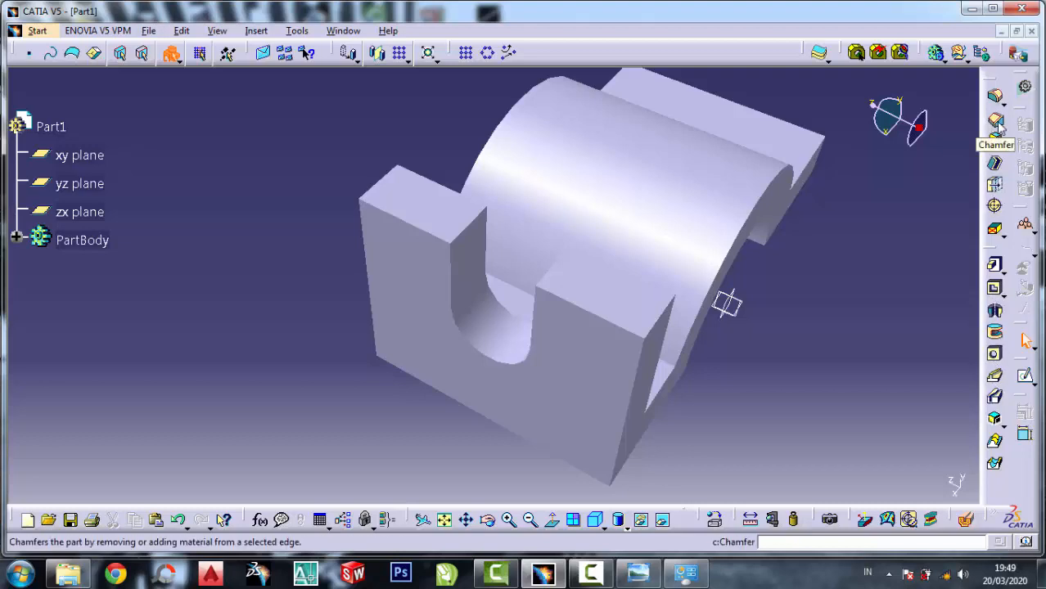
left_click(997, 122)
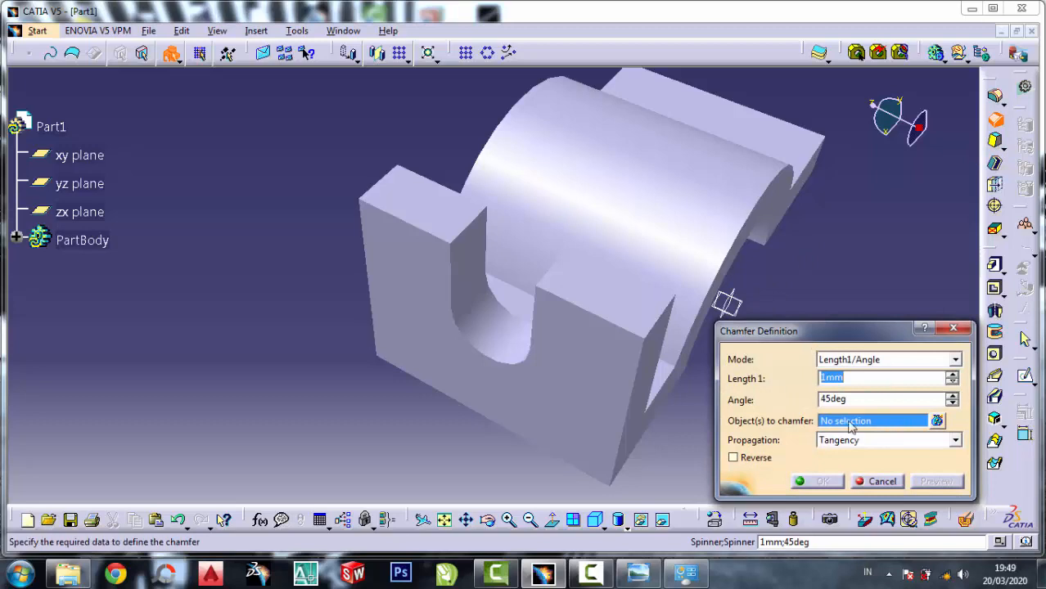
left_click(668, 325)
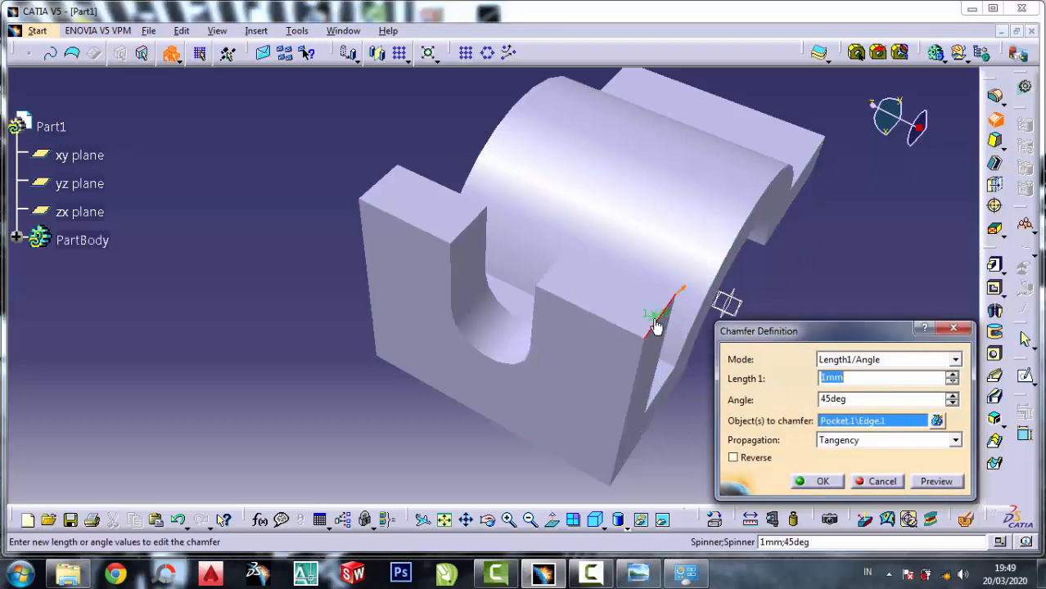
left_click(384, 193)
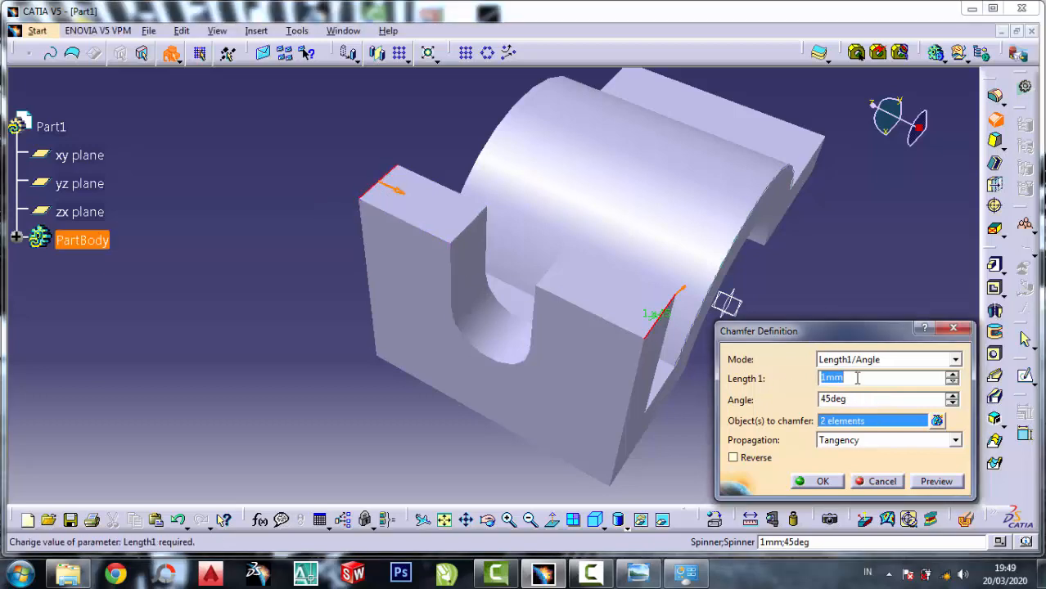
left_click(810, 483)
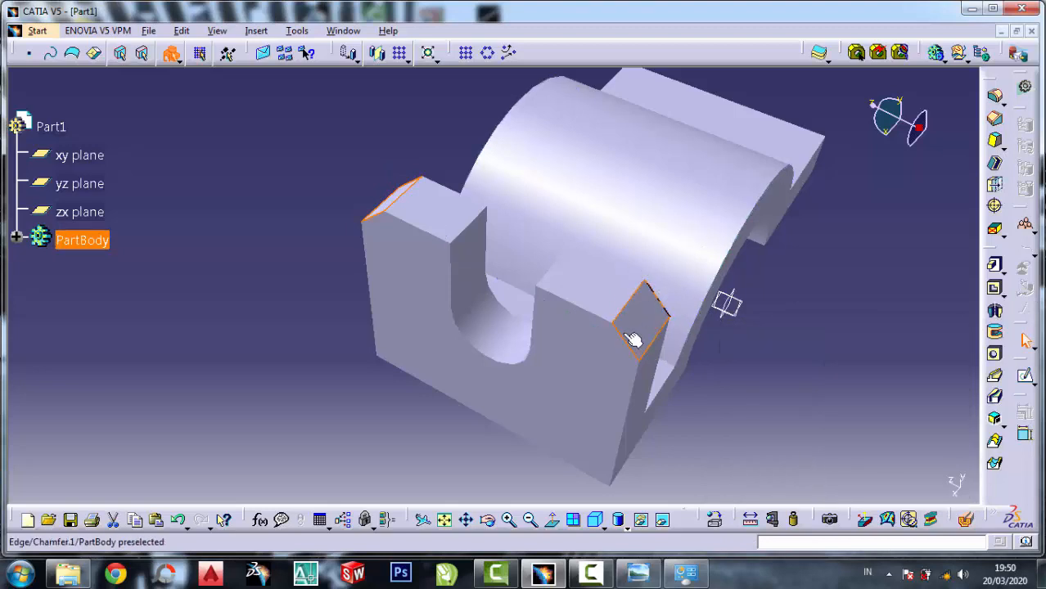
left_click(818, 378)
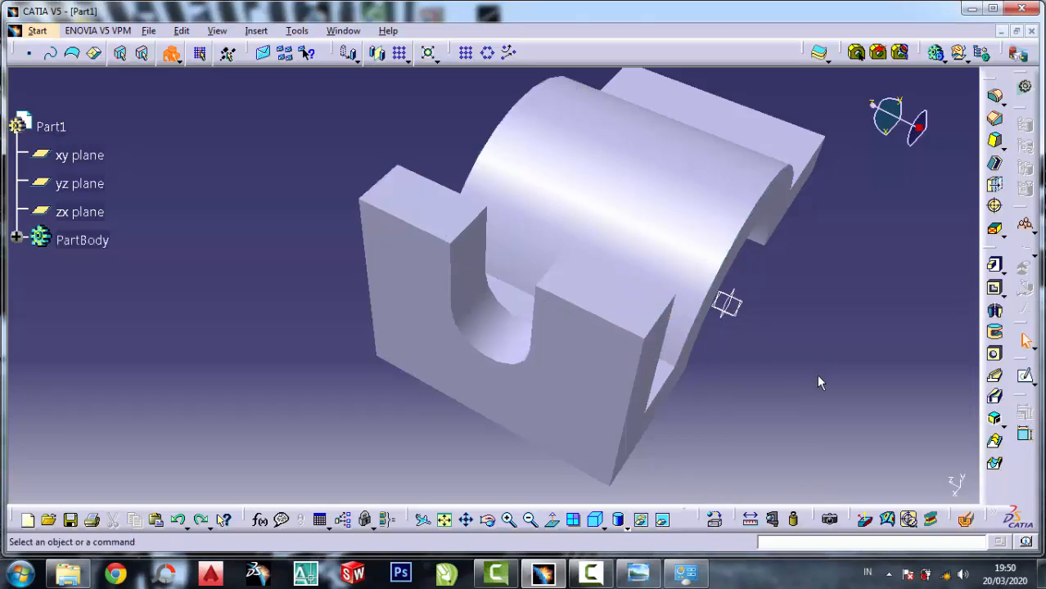
Fillet the upright's two top corner edges with a 5 mm radius and compare them with the reference drawing.
left_click(996, 97)
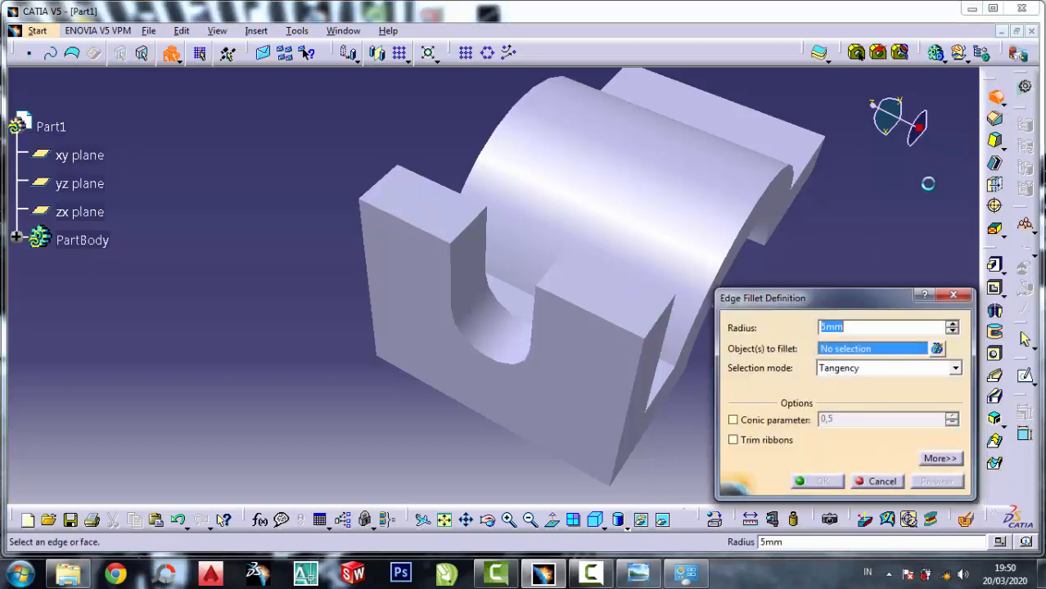
left_click(664, 328)
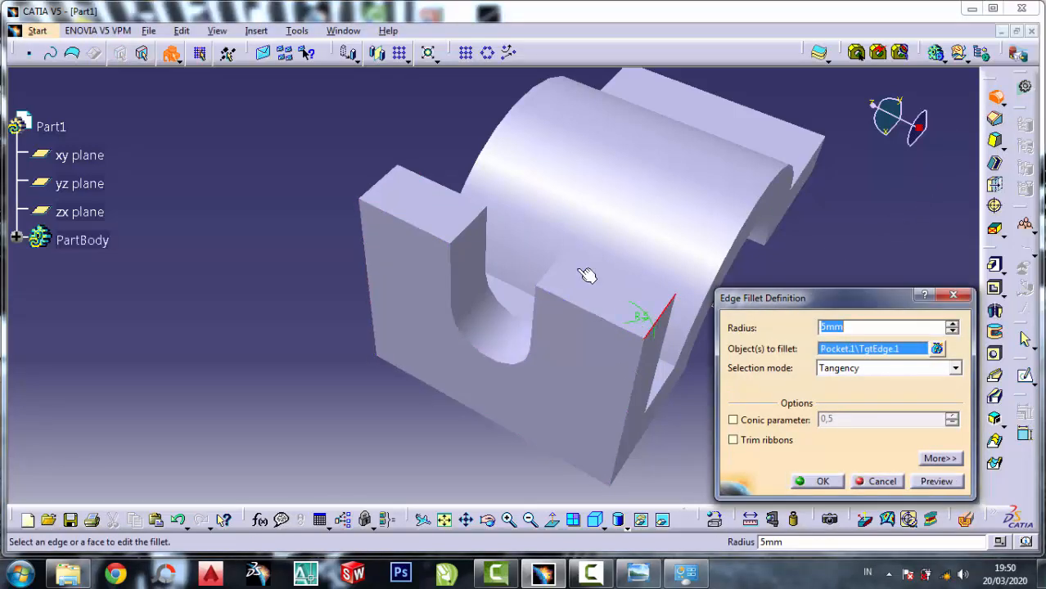
left_click(373, 185)
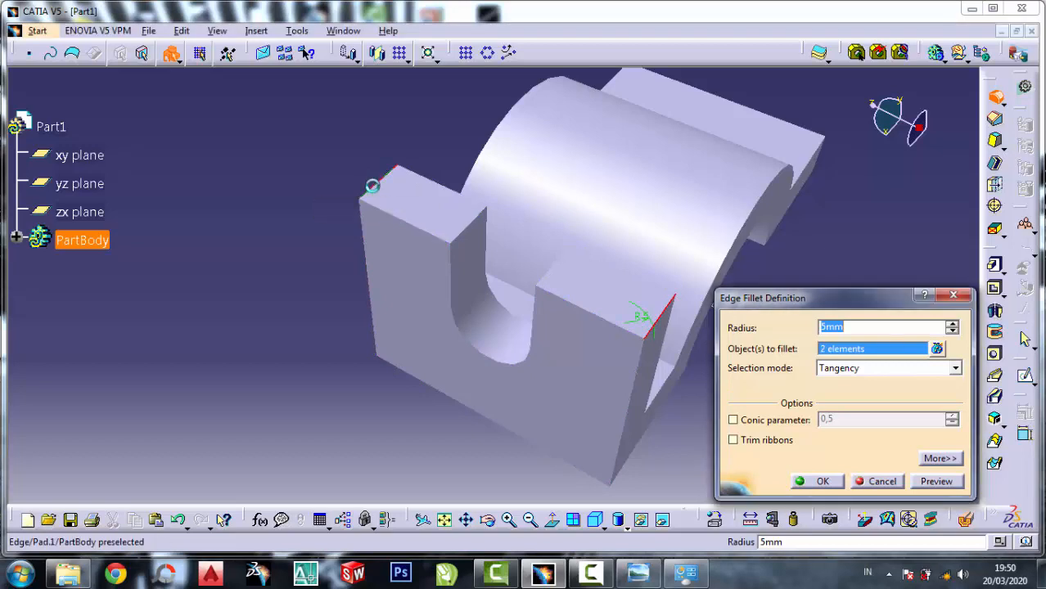
left_click(821, 483)
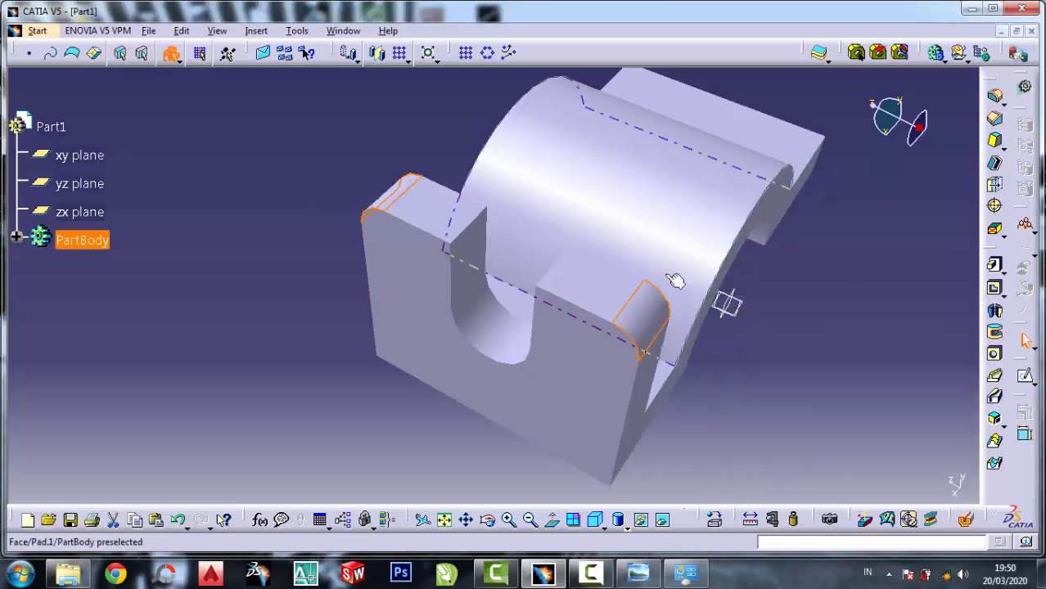
left_click(904, 397)
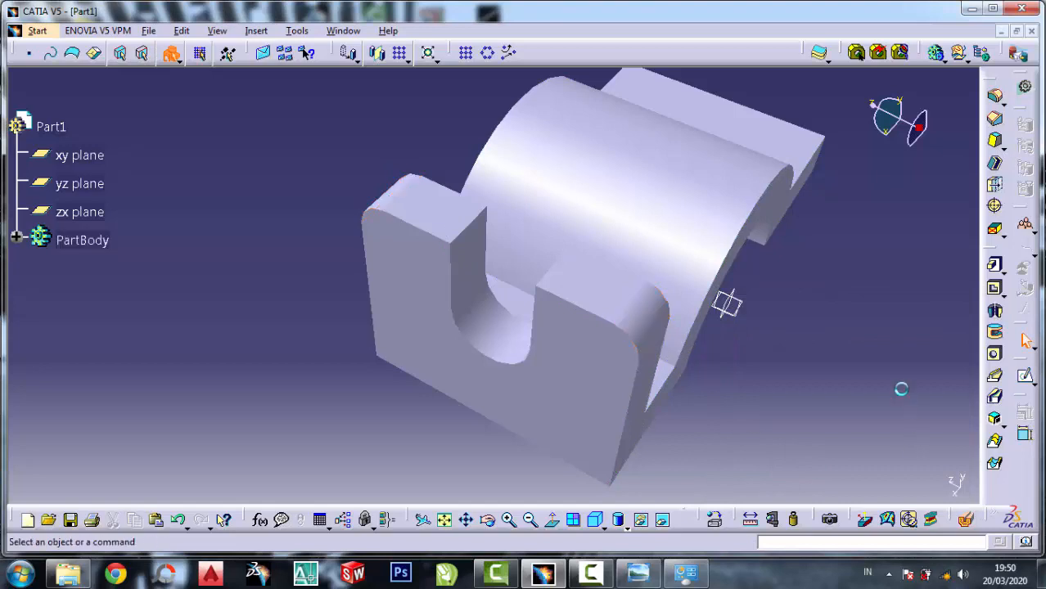
left_click(641, 575)
scroll(547, 247, "up", 3)
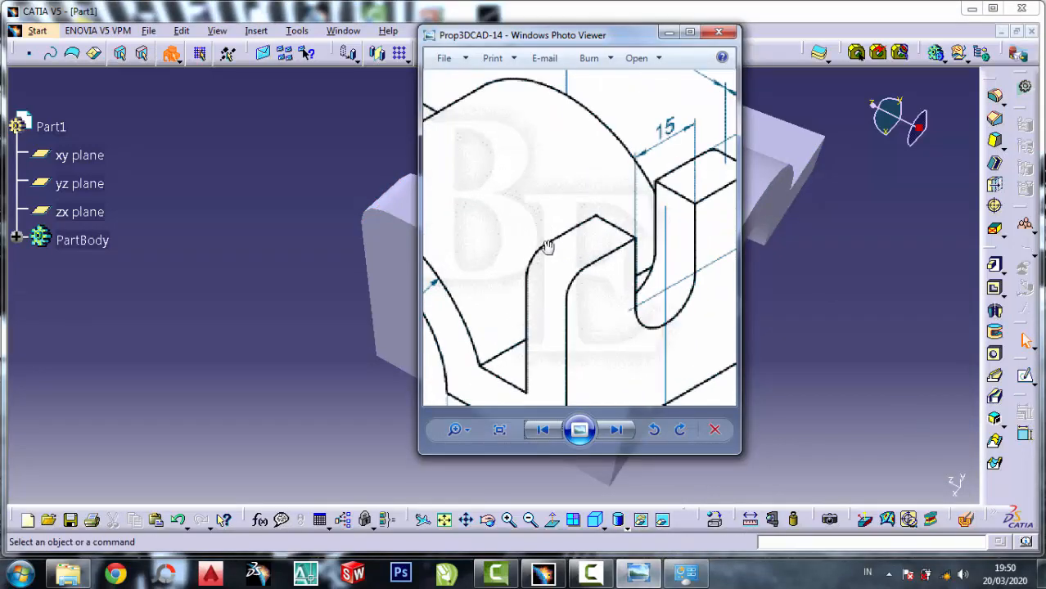
scroll(573, 271, "down", 4)
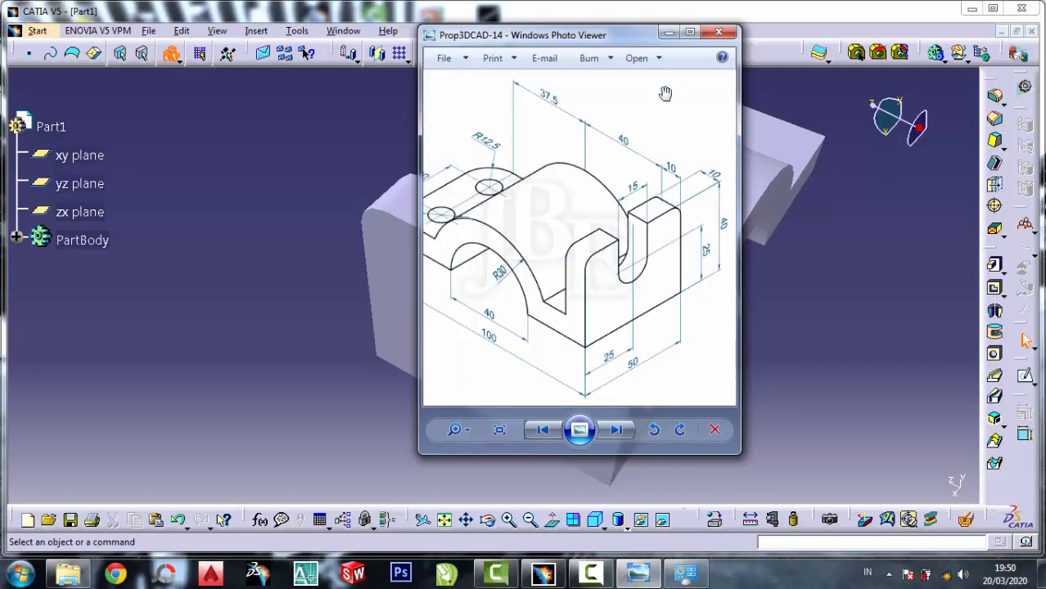
left_click(668, 33)
Open a sketch on the top face of the flange on the far side of the arch.
middle_click_drag(814, 258, 658, 310)
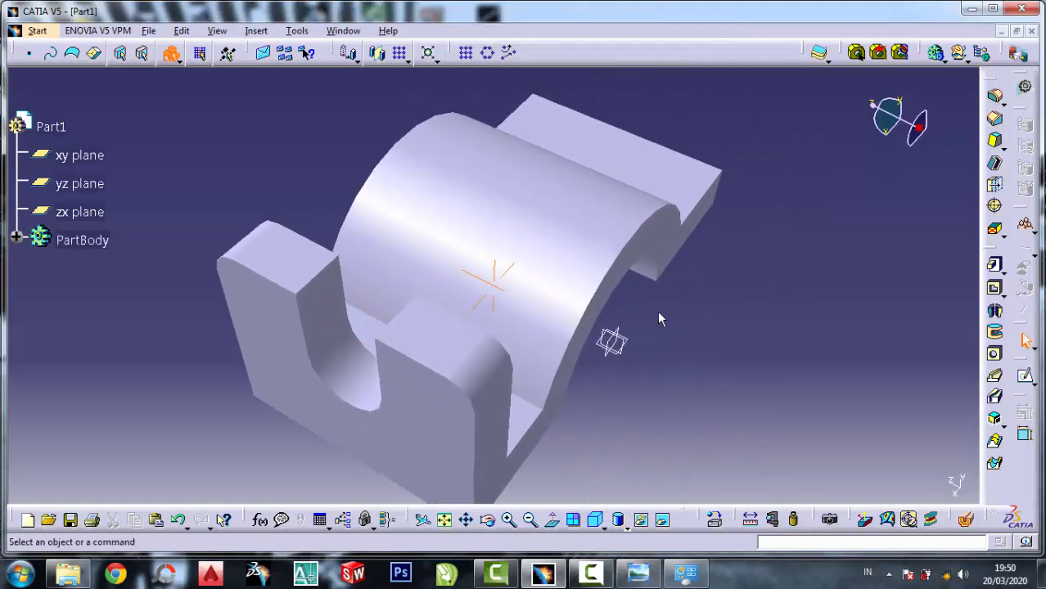
left_click(487, 526)
left_click_drag(664, 379, 632, 383)
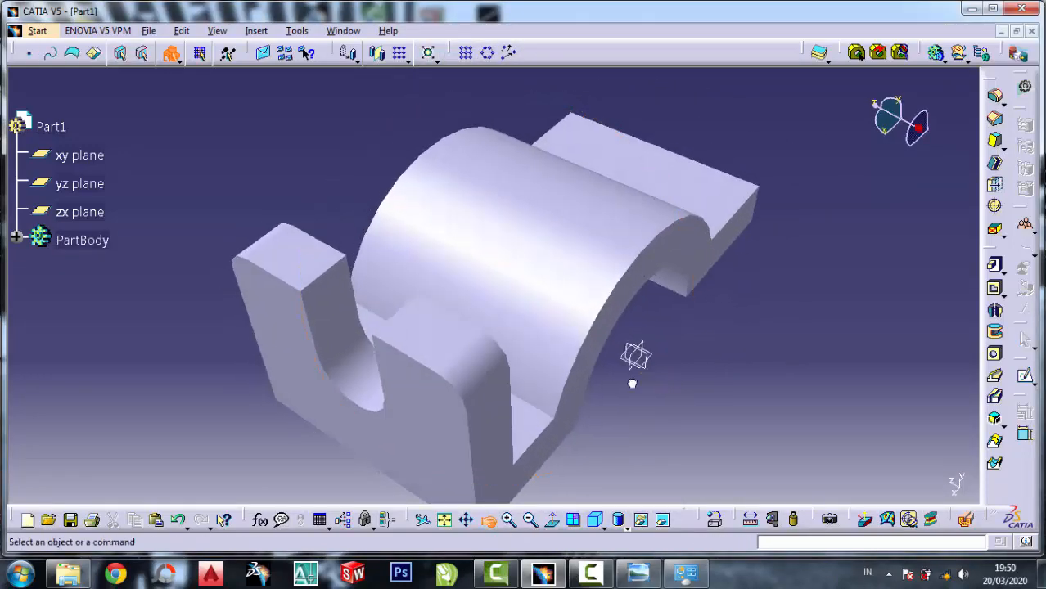
left_click(488, 521)
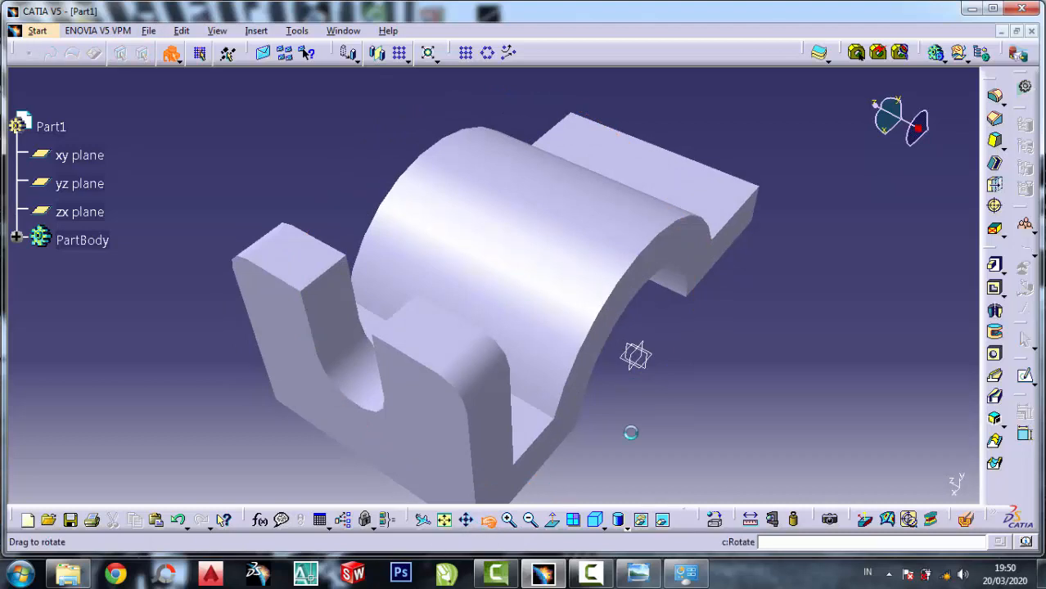
left_click(606, 352)
middle_click_drag(665, 386, 562, 325)
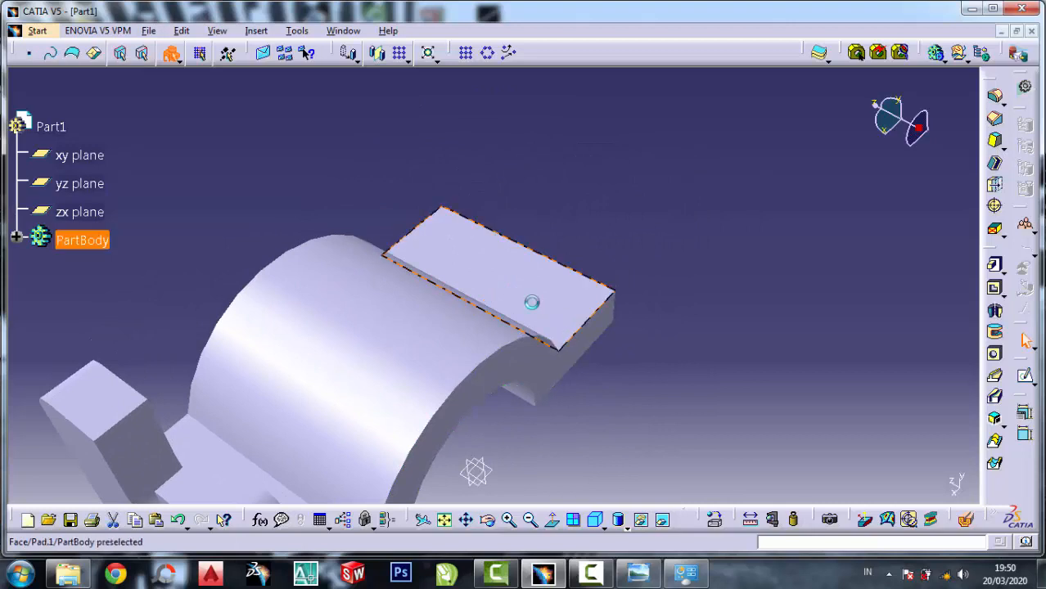
left_click(1025, 375)
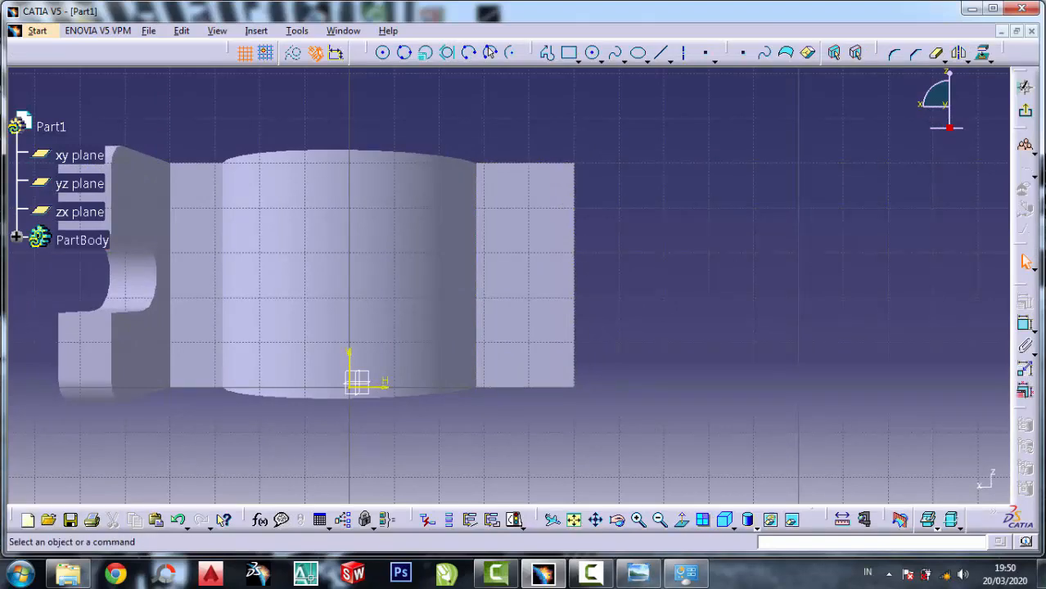
Examine the flange's hole diameter, hole spacing and corner radius in the reference drawing, and leave the empty sketch.
left_click(640, 574)
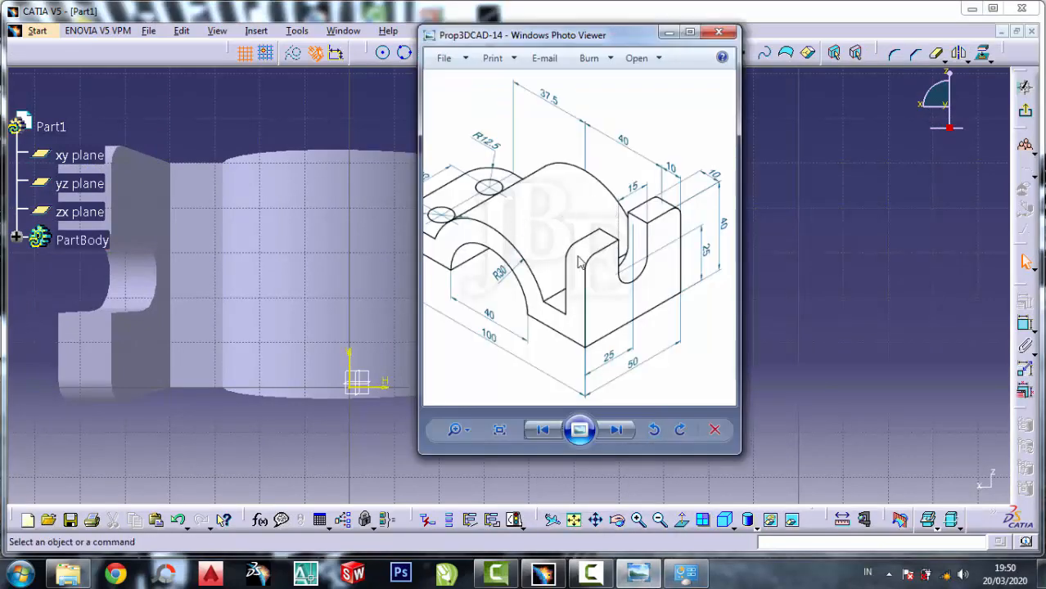
scroll(471, 211, "up", 5)
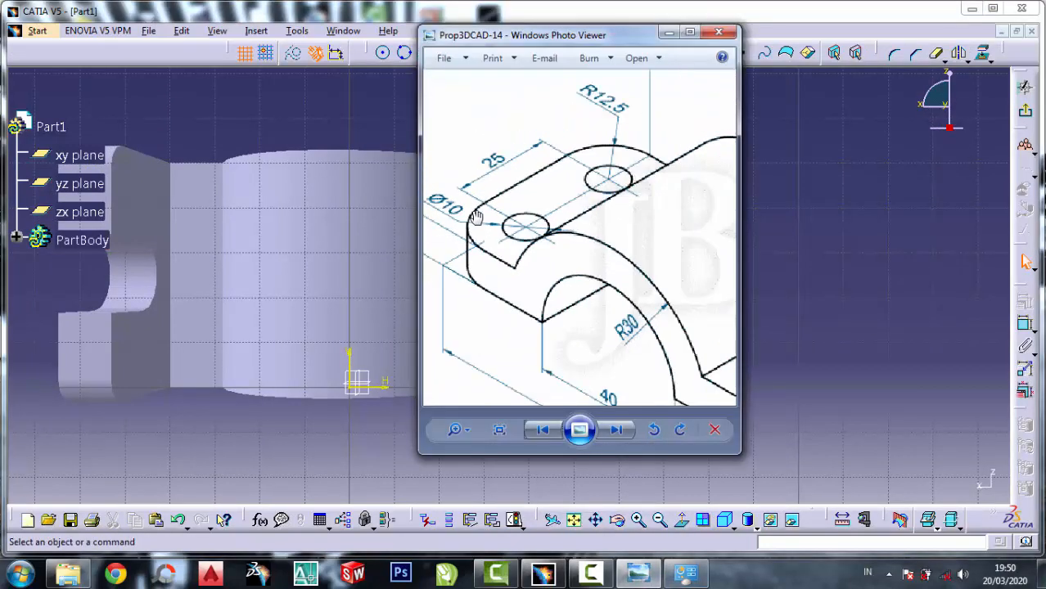
scroll(477, 217, "down", 3)
scroll(466, 225, "up", 3)
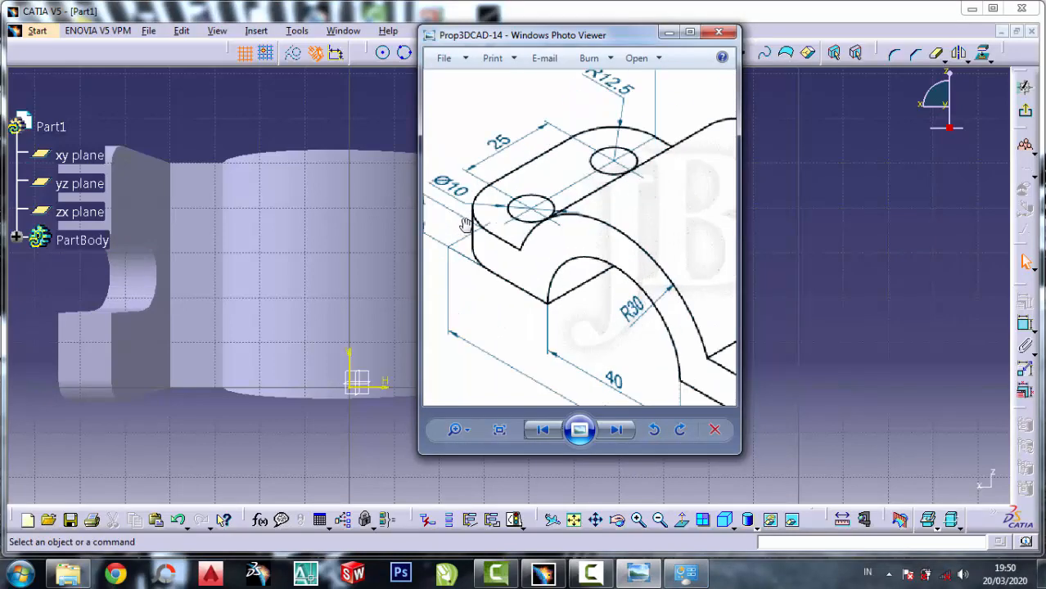
scroll(465, 225, "down", 3)
scroll(557, 182, "up", 3)
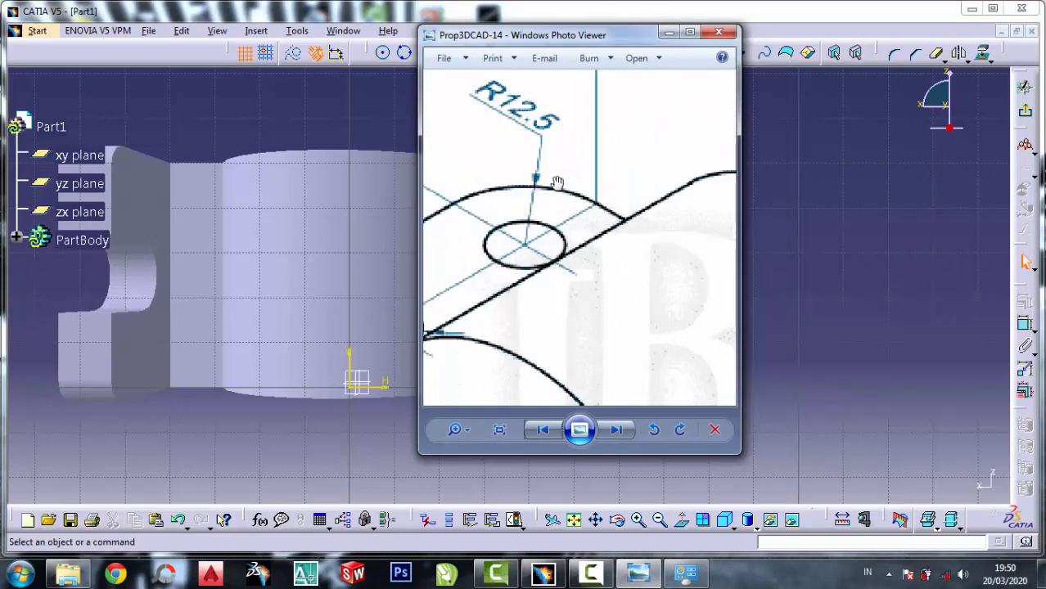
scroll(556, 182, "down", 2)
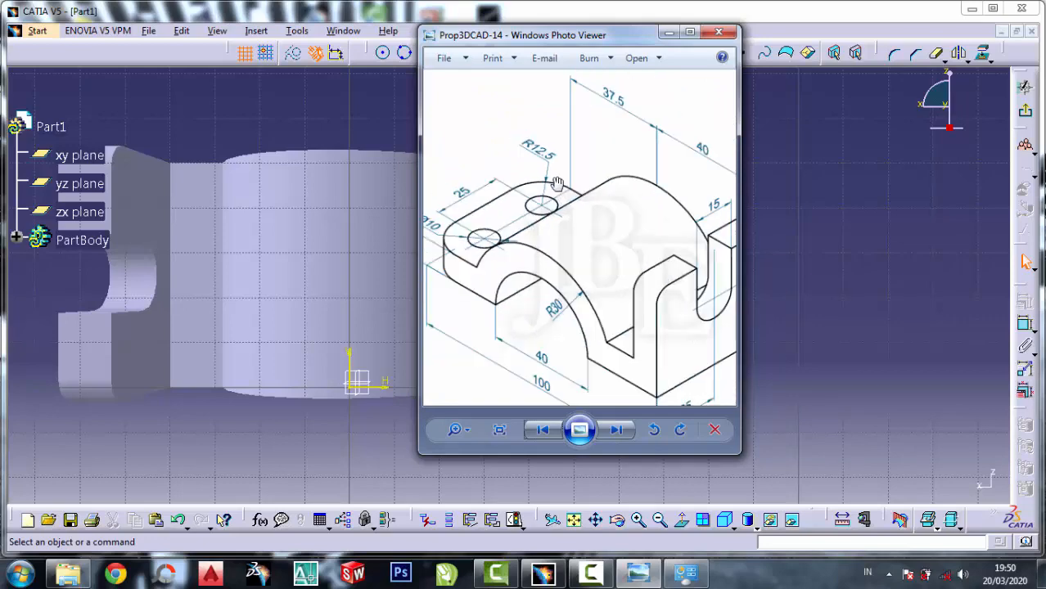
scroll(557, 182, "up", 2)
scroll(557, 182, "down", 2)
scroll(565, 196, "up", 3)
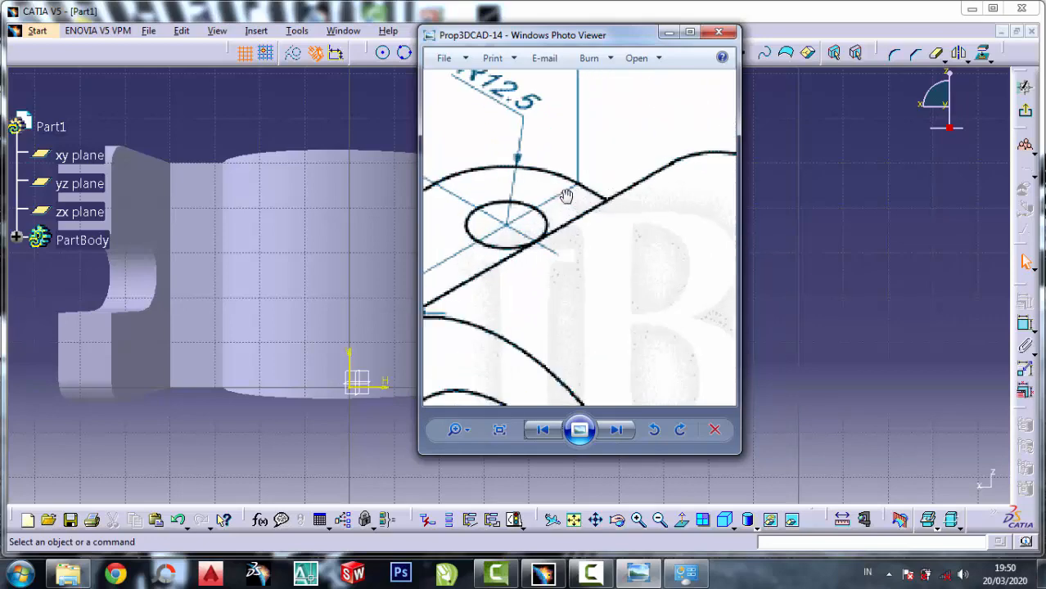
scroll(565, 196, "down", 3)
left_click(909, 209)
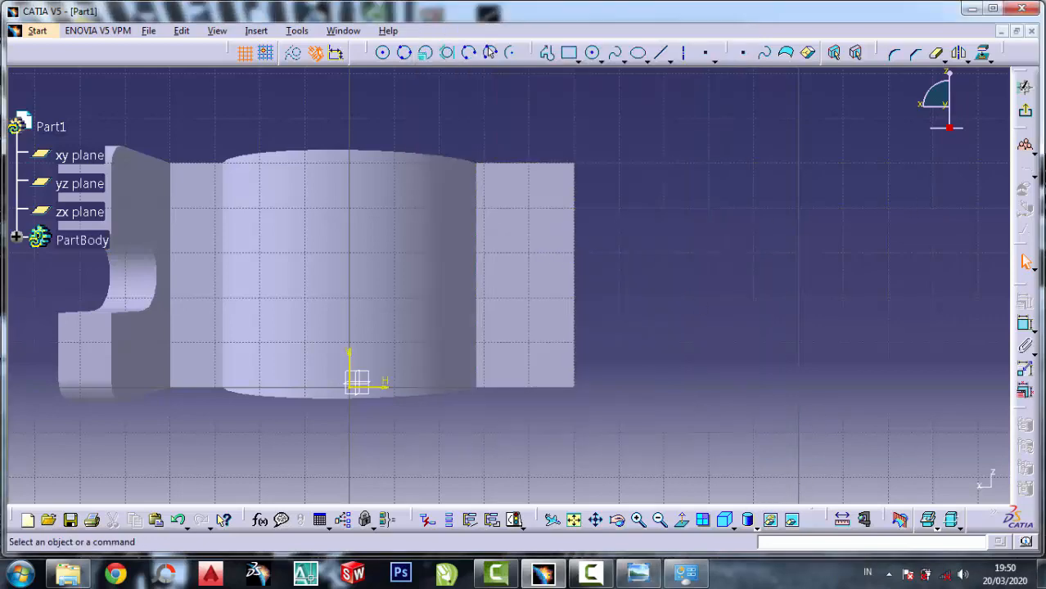
left_click(1025, 87)
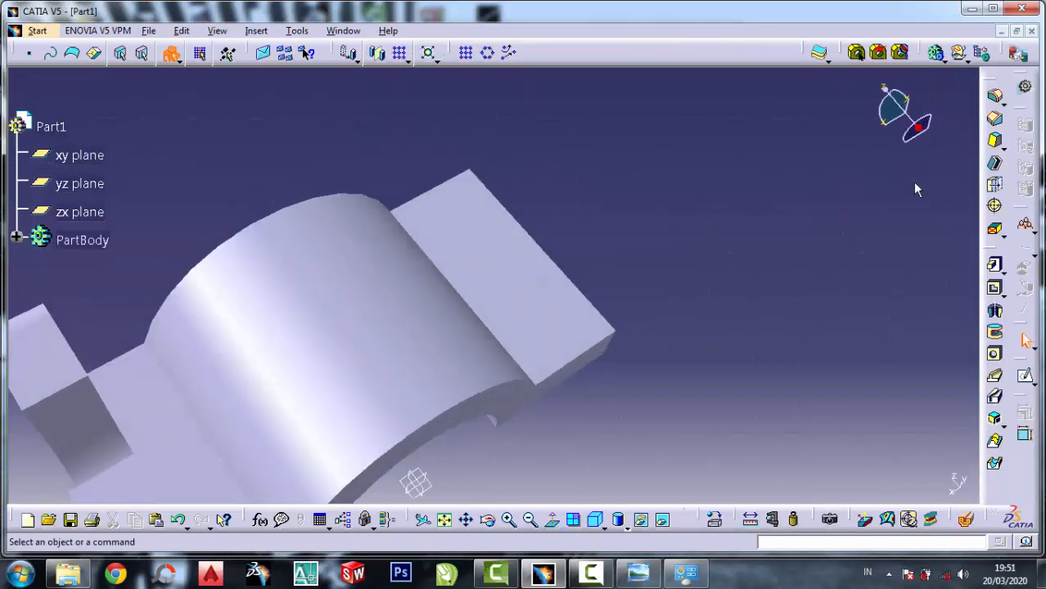
Fillet the flange's two outer vertical corner edges with the 12.5 mm radius given in the reference drawing.
left_click(487, 521)
left_click_drag(596, 378, 589, 380)
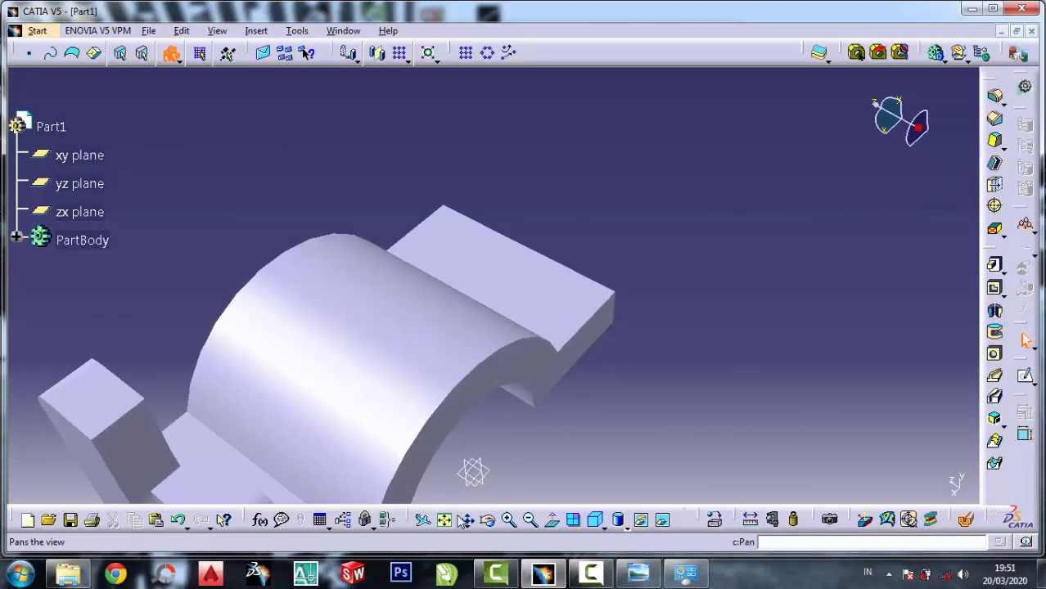
left_click(466, 520)
left_click_drag(482, 433, 478, 428)
left_click_drag(479, 428, 447, 409)
left_click(488, 520)
left_click(512, 434)
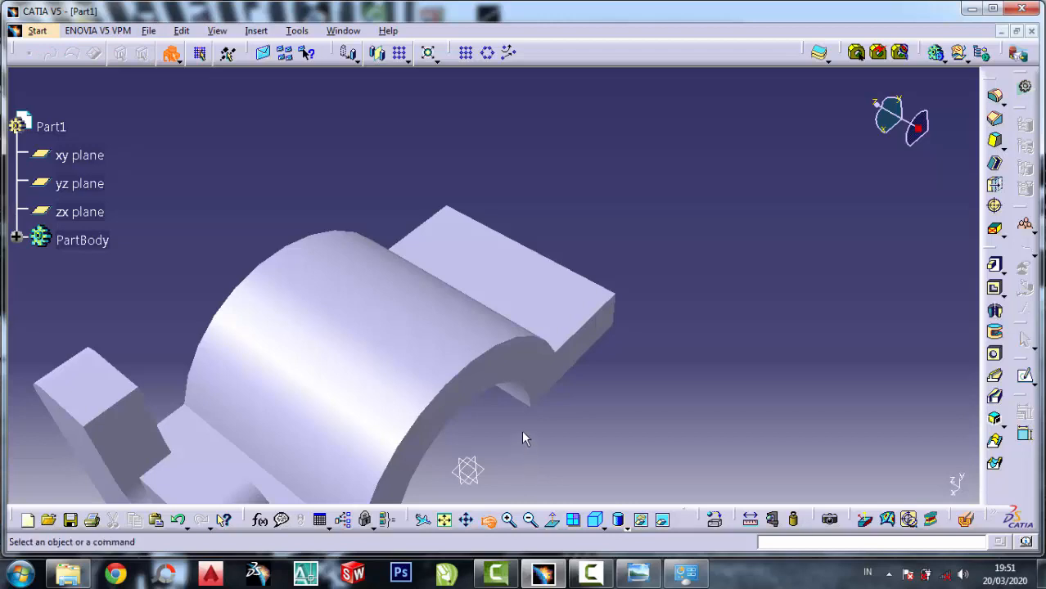
middle_click_drag(519, 430, 252, 306)
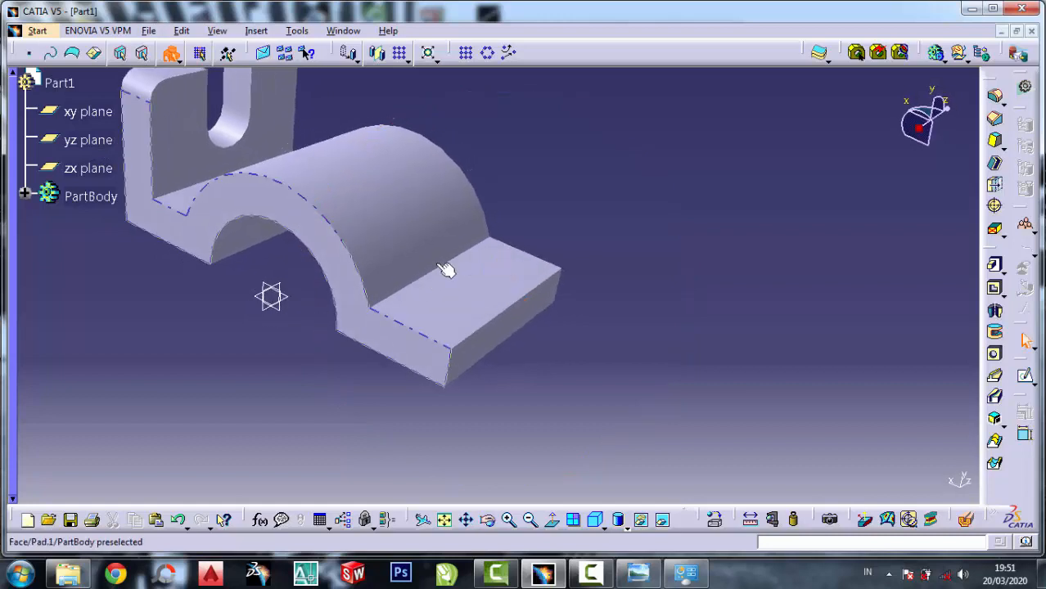
middle_click_drag(561, 232, 678, 255)
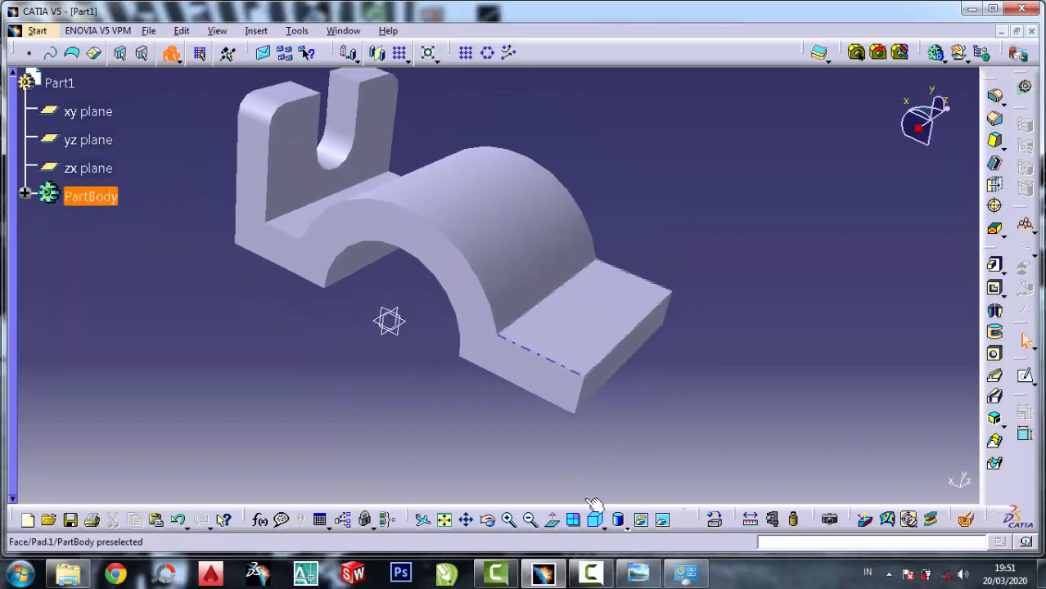
left_click(509, 520)
middle_click_drag(647, 426, 556, 423)
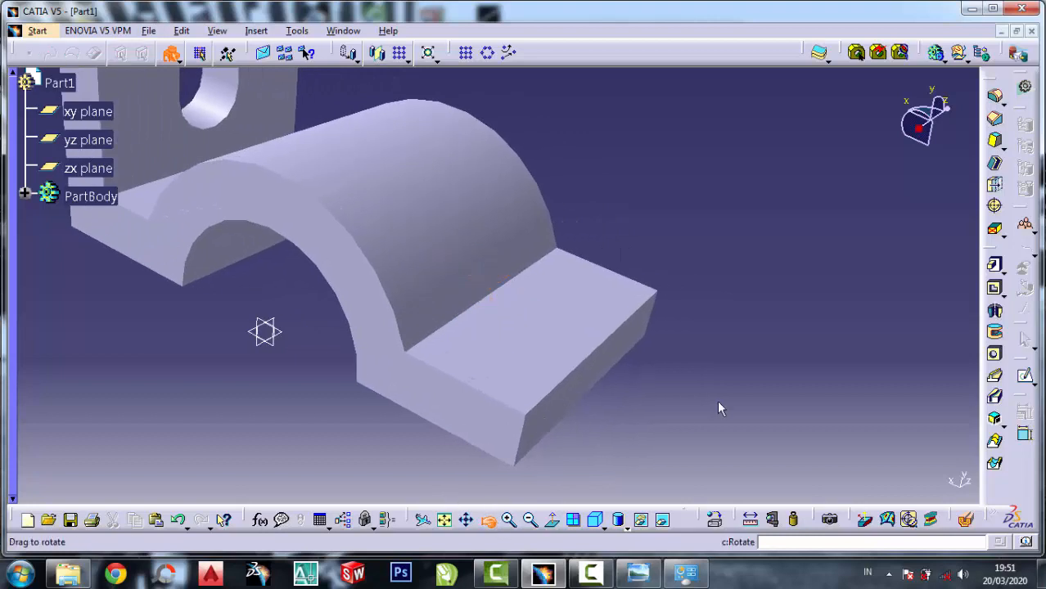
left_click_drag(717, 407, 682, 402)
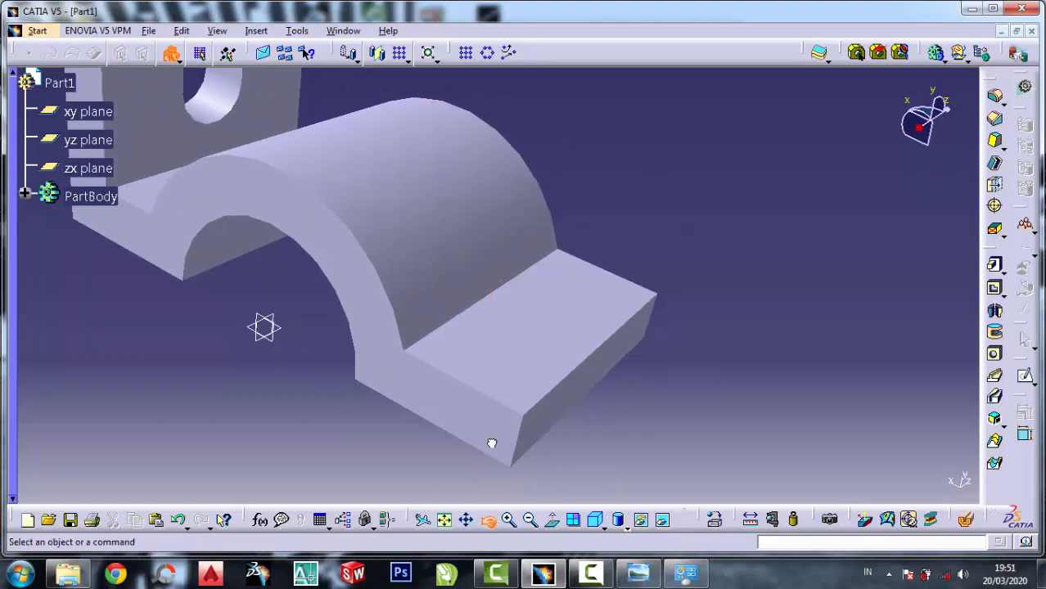
middle_click_drag(492, 443, 446, 434)
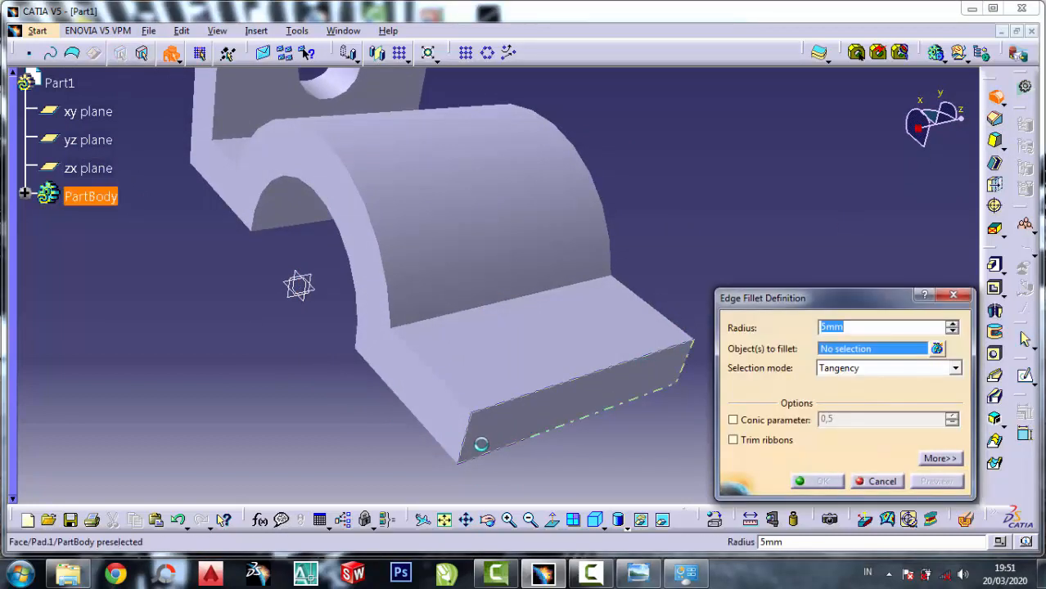
left_click(467, 432)
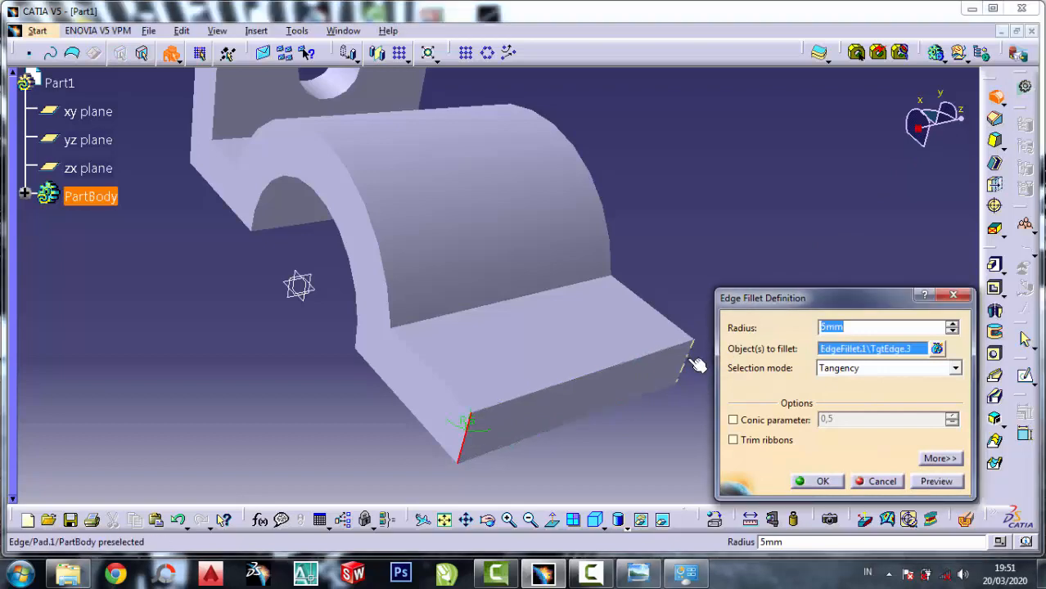
left_click(640, 573)
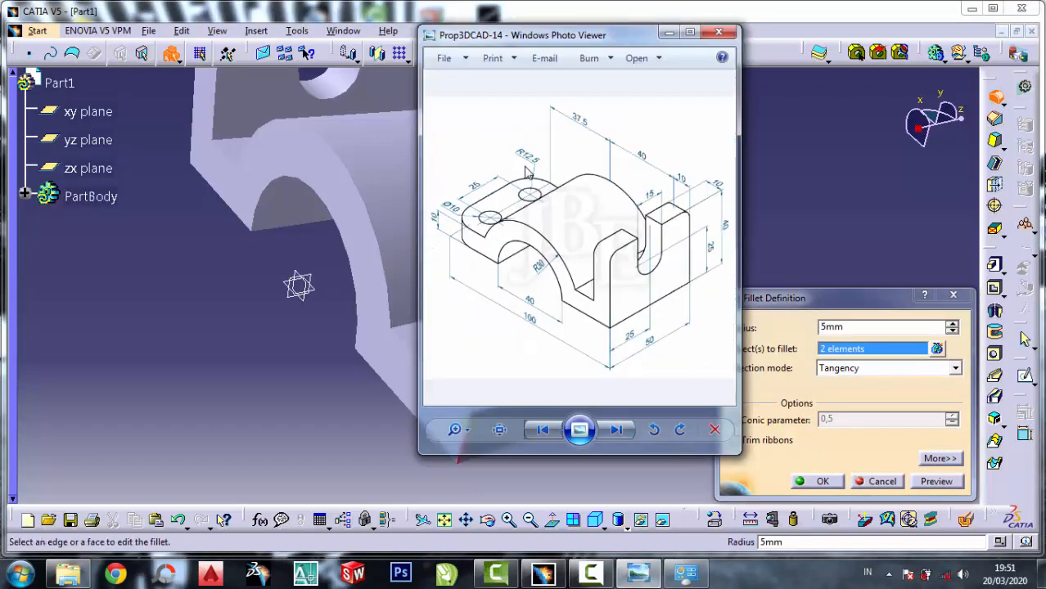
scroll(528, 172, "up", 3)
scroll(542, 133, "up", 2)
scroll(549, 179, "down", 3)
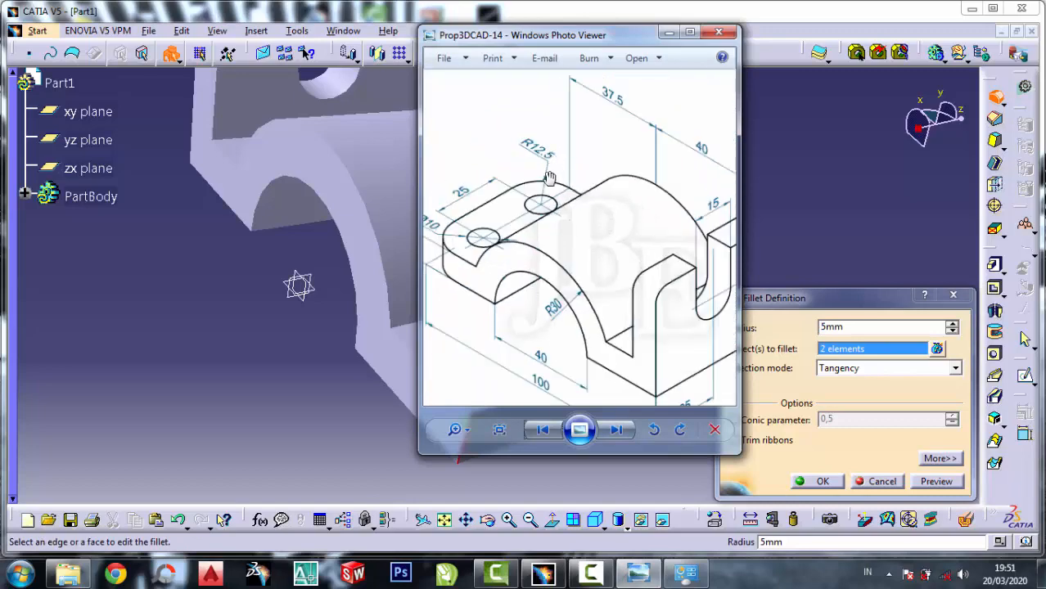
scroll(470, 231, "up", 2)
scroll(553, 210, "down", 2)
scroll(557, 155, "up", 3)
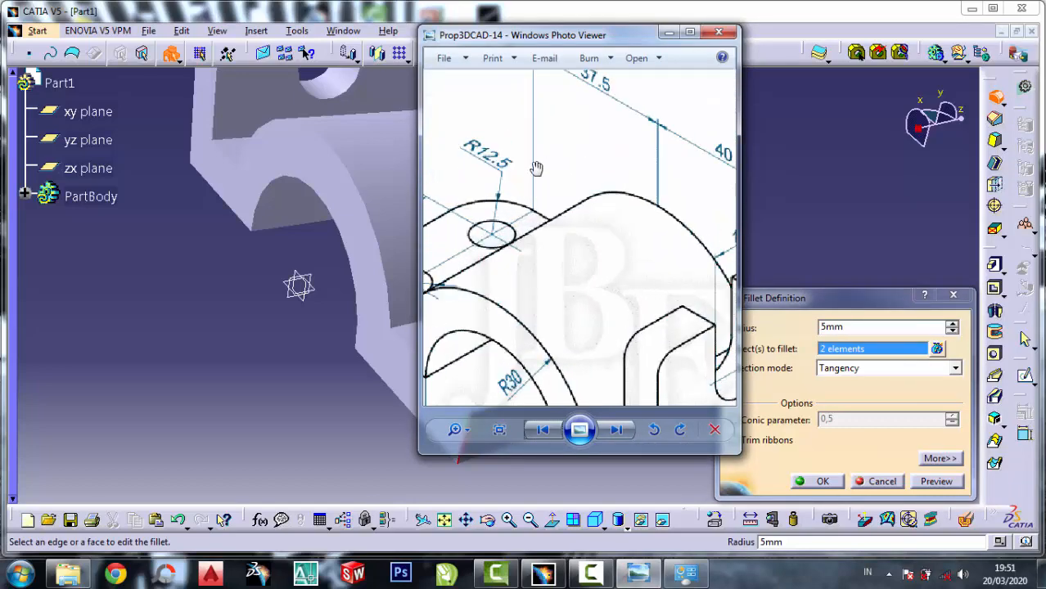
left_click(668, 33)
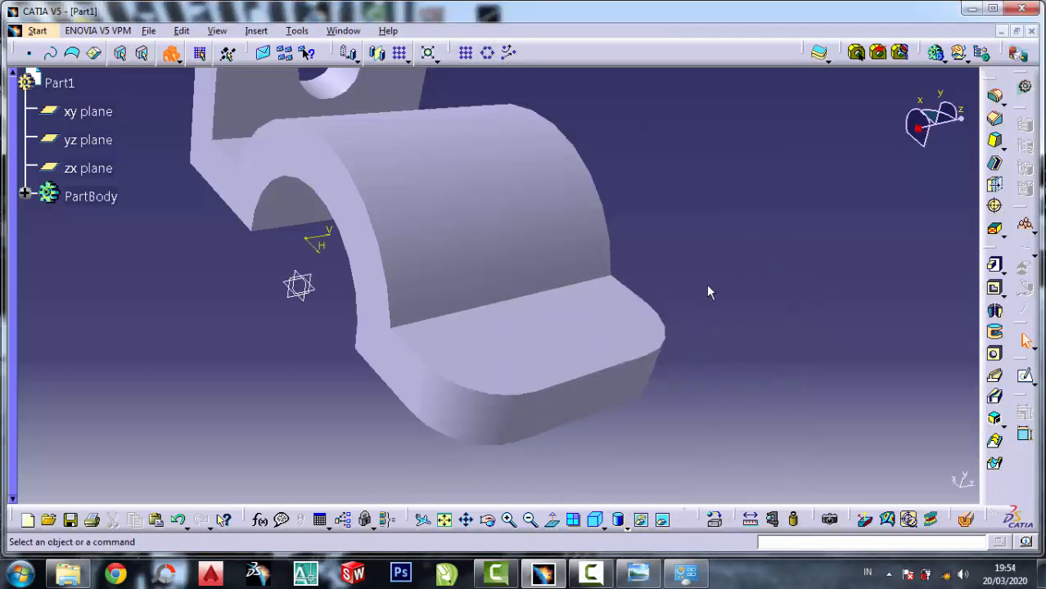
Open a sketch on the flange's top face and project its two rounded corner edges into it.
left_click(591, 328)
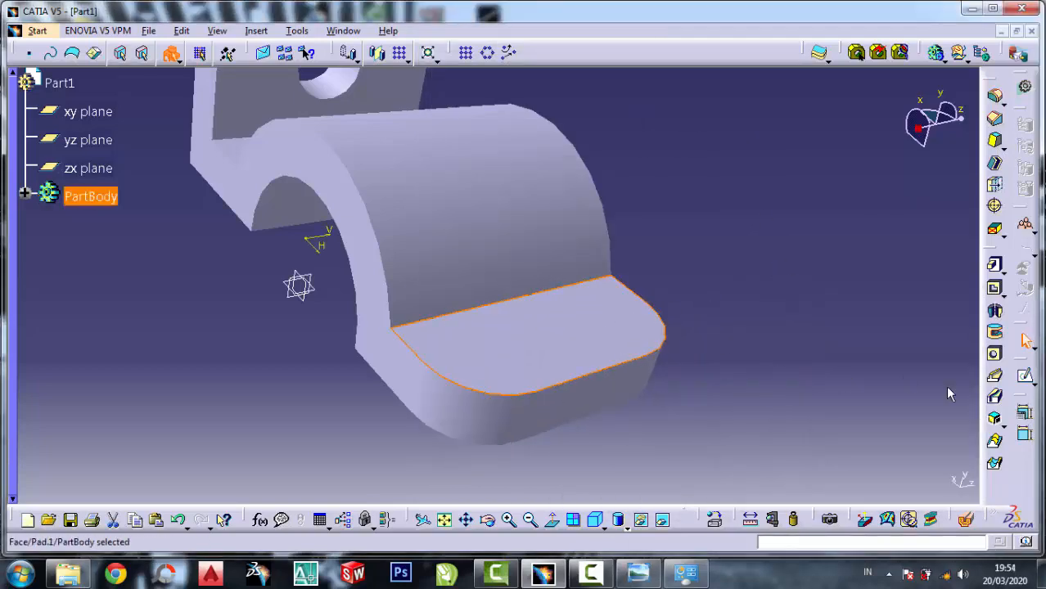
left_click(1027, 382)
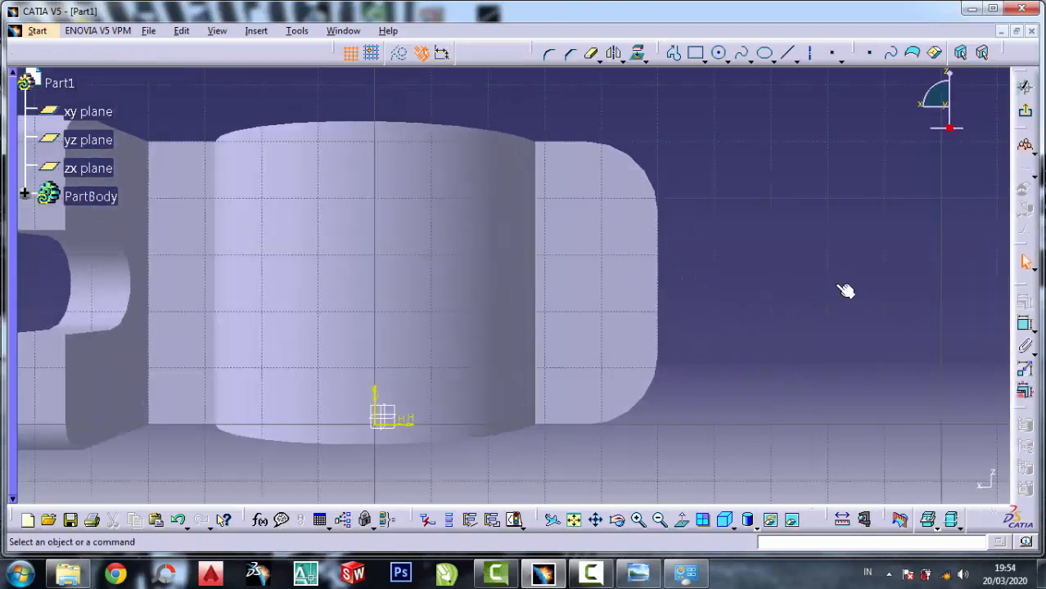
left_click(636, 160)
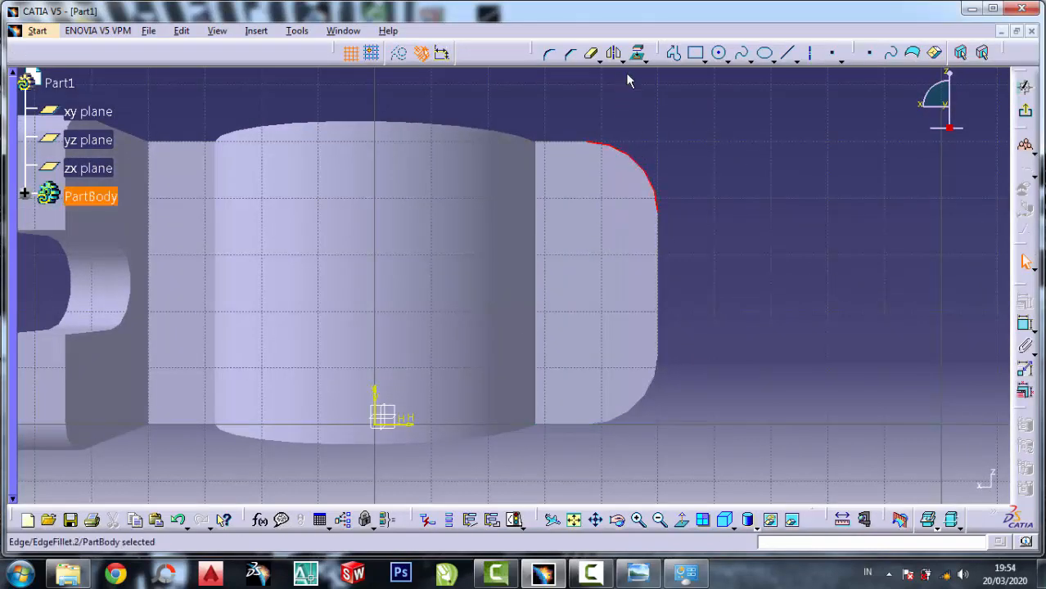
left_click(639, 54)
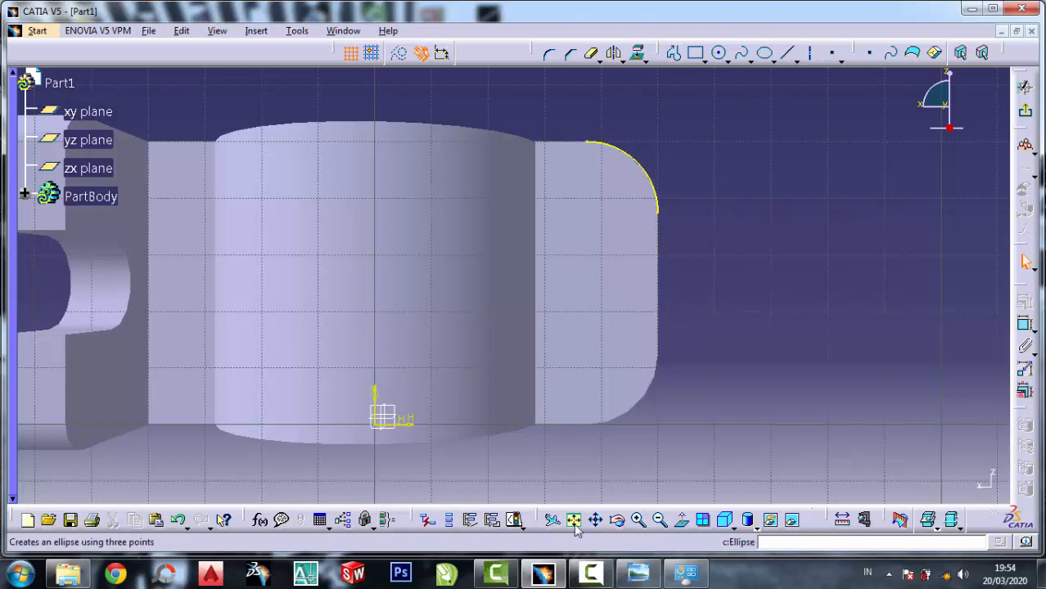
left_click(643, 400)
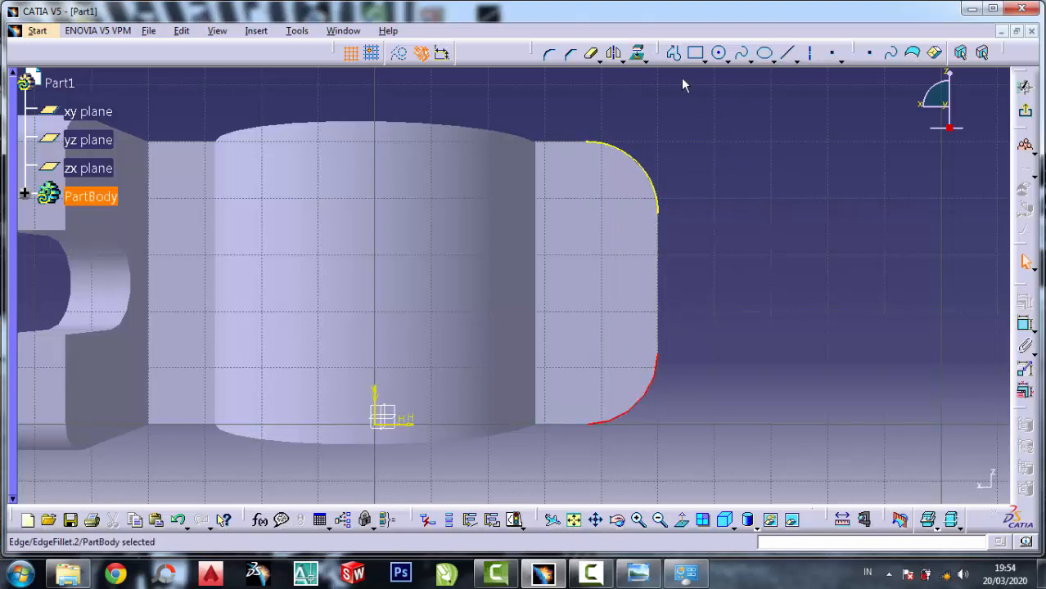
left_click(638, 53)
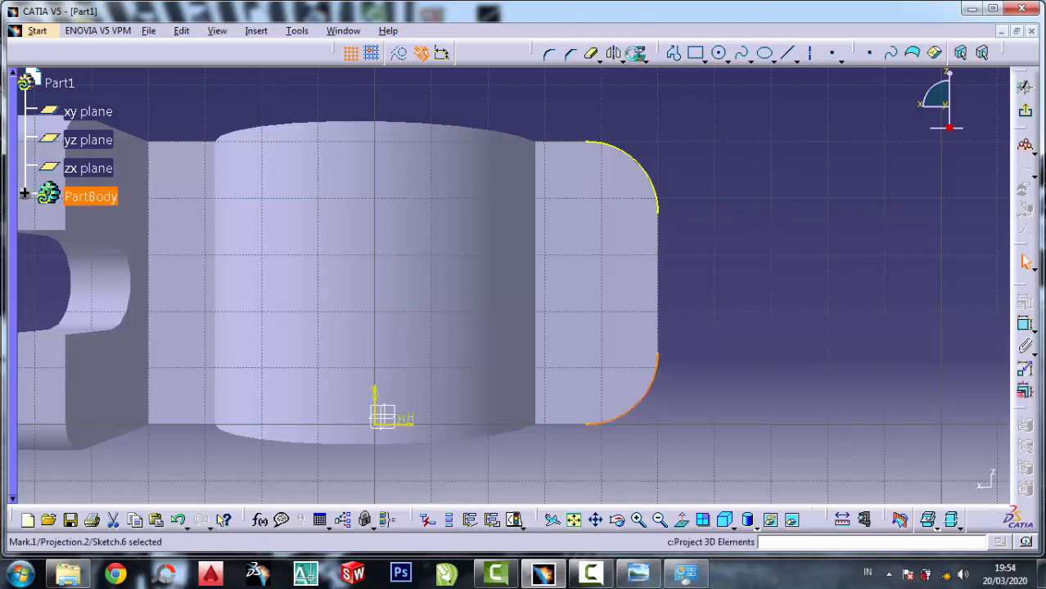
left_click(809, 292)
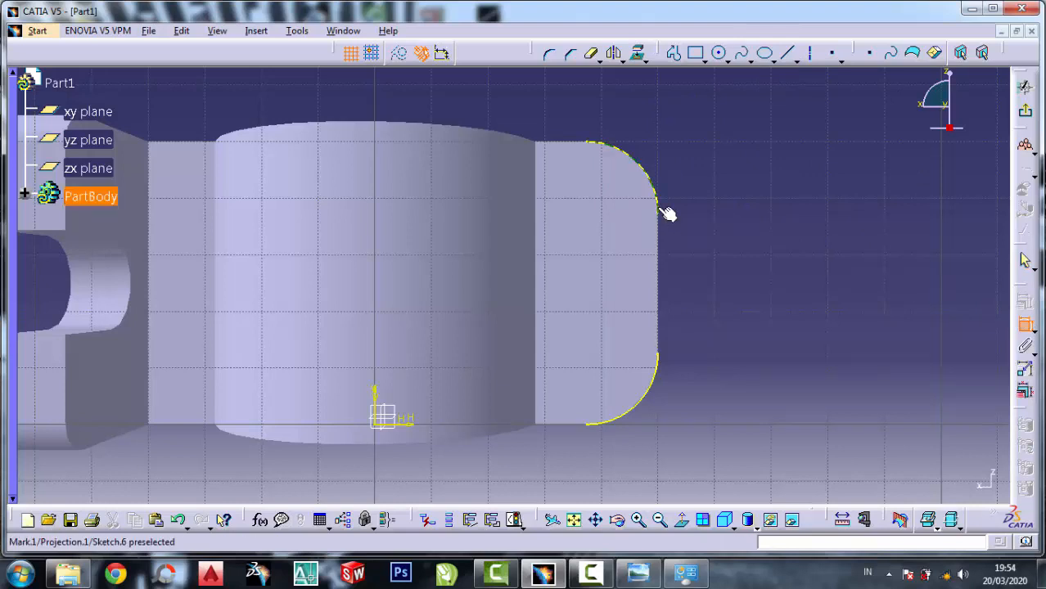
Draw a vertical line along the flange's outer edge, joining the facing ends of the two projected corner arcs.
left_click(665, 360)
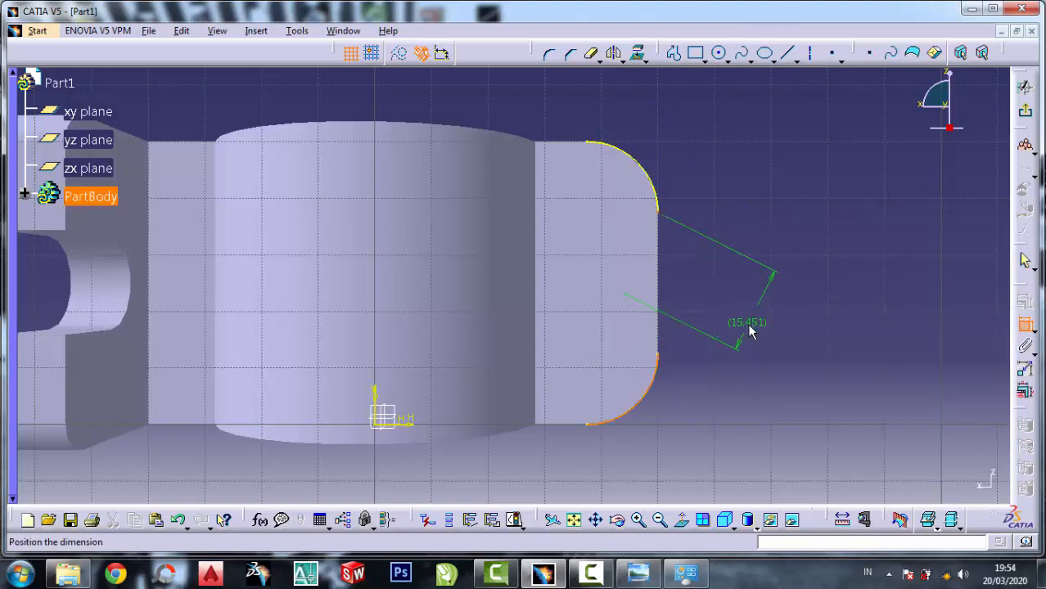
key("Escape")
left_click(786, 52)
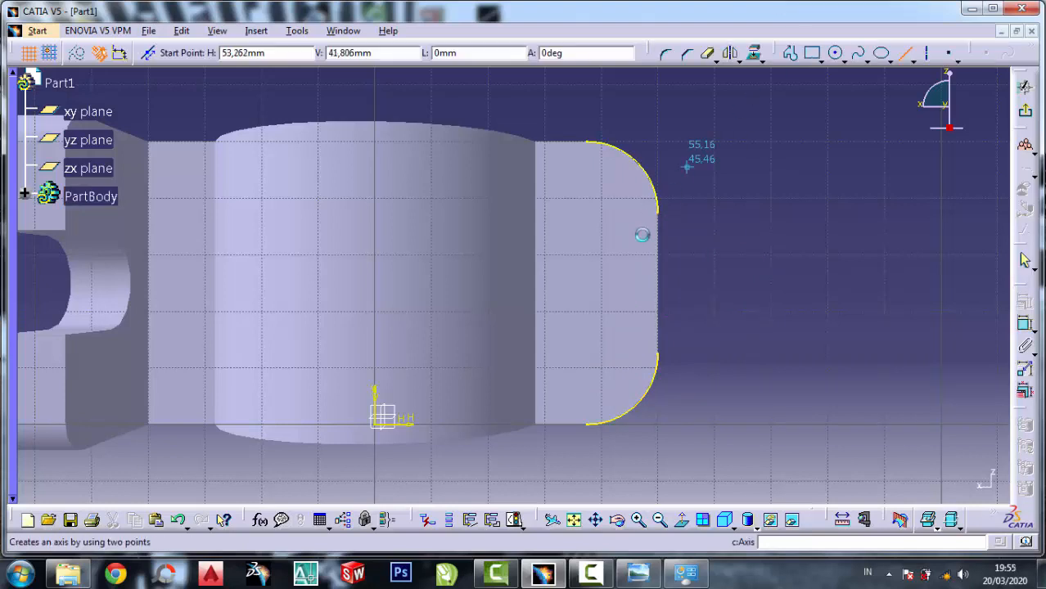
left_click(664, 215)
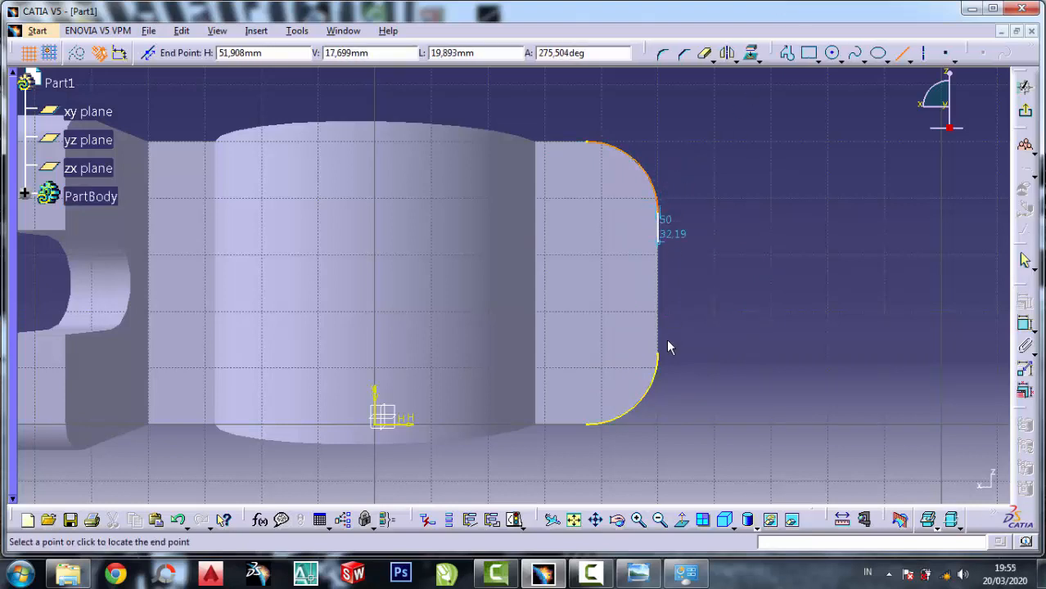
left_click(664, 358)
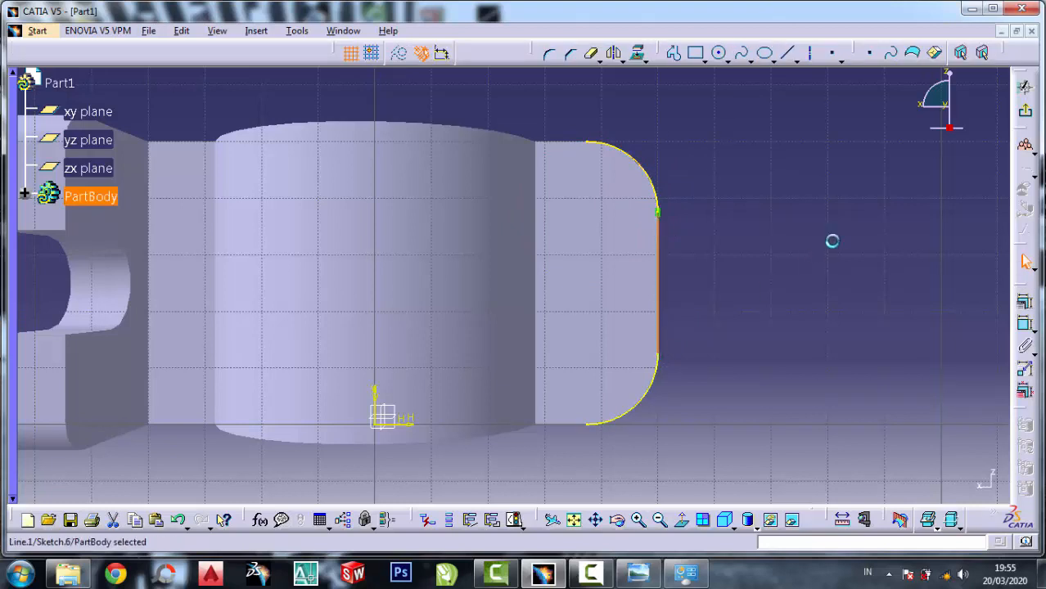
Dimension the length of the vertical line between the two corner arcs.
left_click(1024, 323)
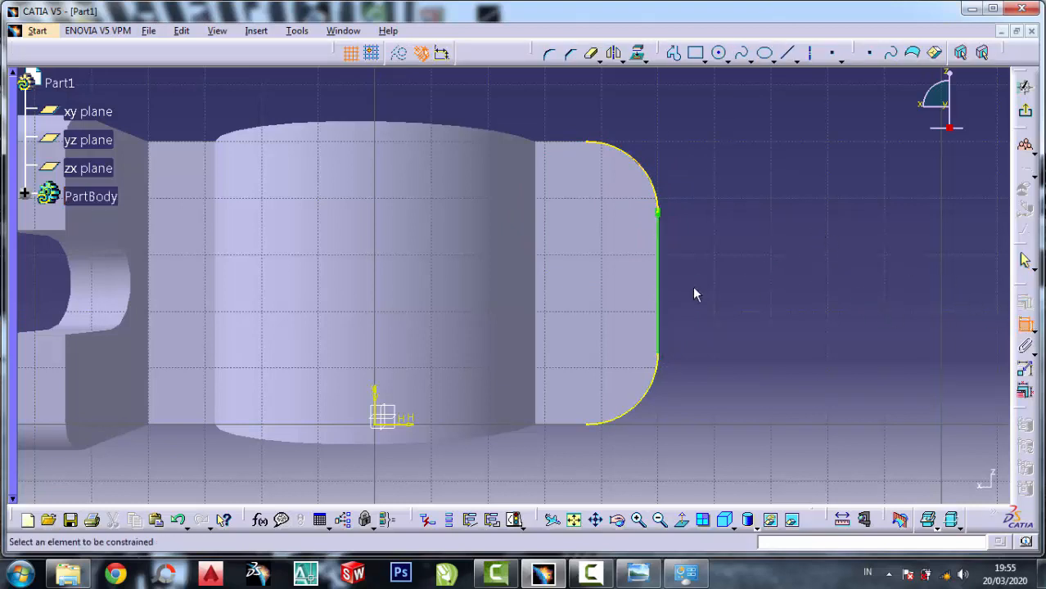
left_click(658, 285)
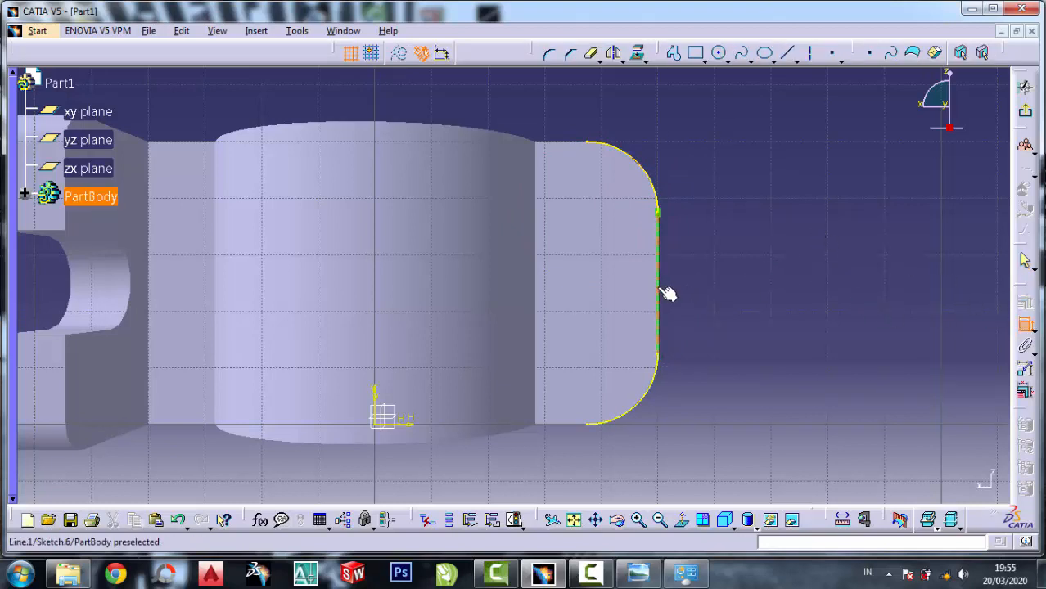
left_click(753, 291)
double_click(758, 289)
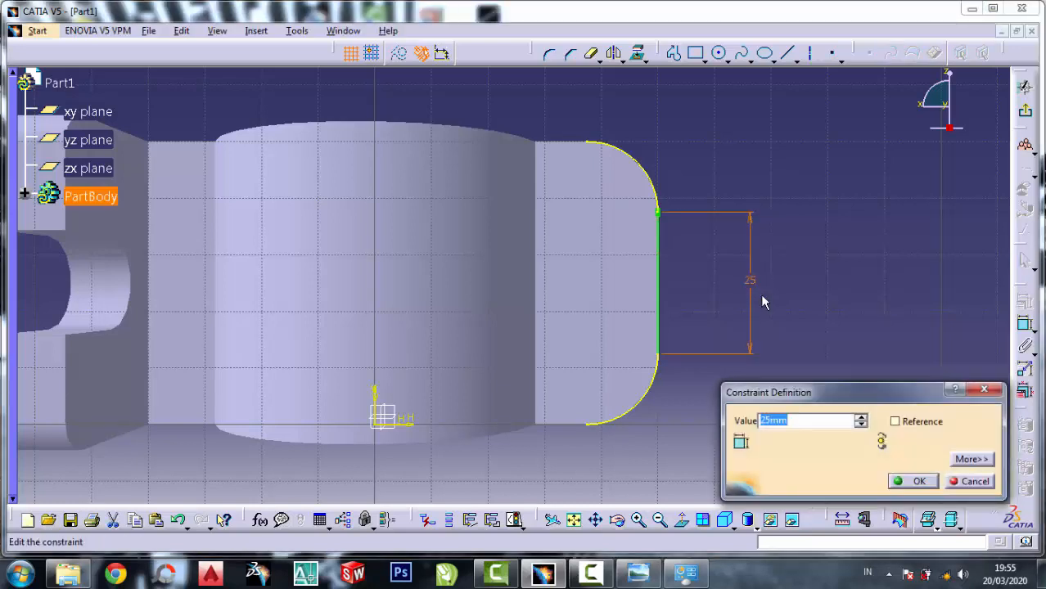
left_click(955, 483)
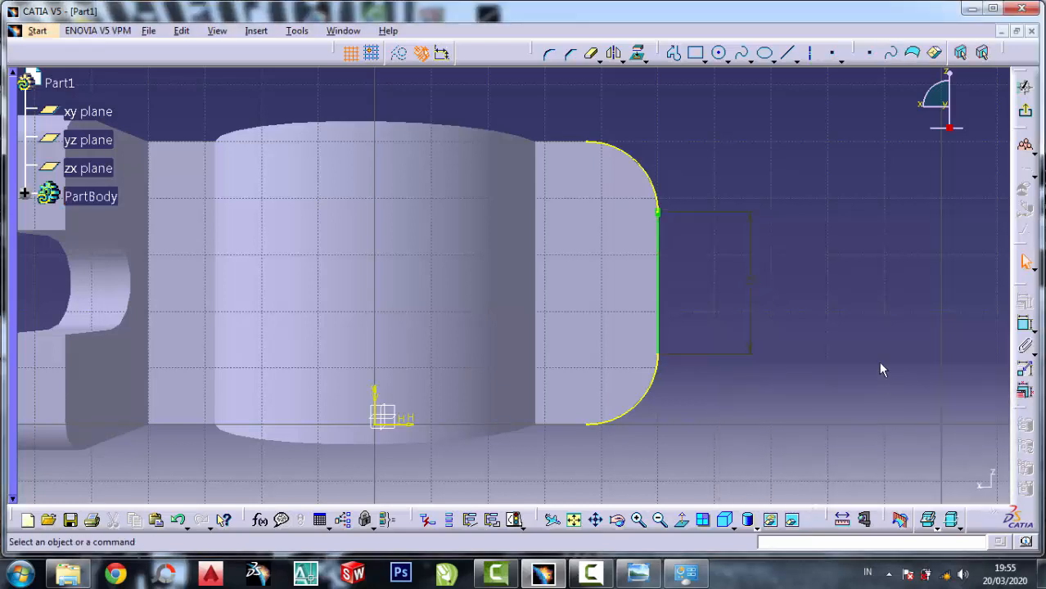
Draw a short horizontal line from inside the flange to the upper end of the vertical line.
left_click(787, 54)
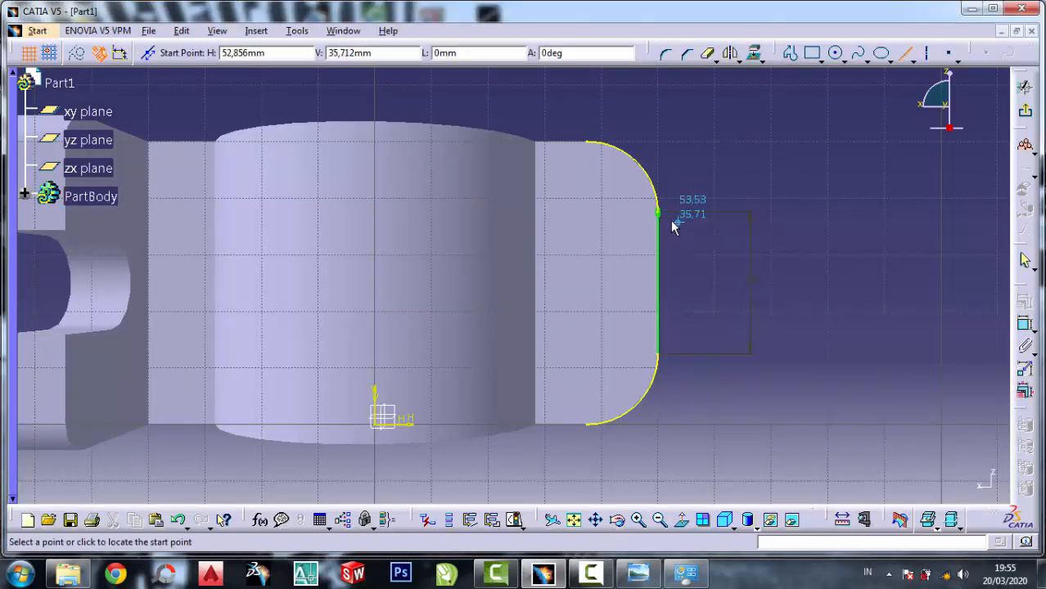
left_click(603, 214)
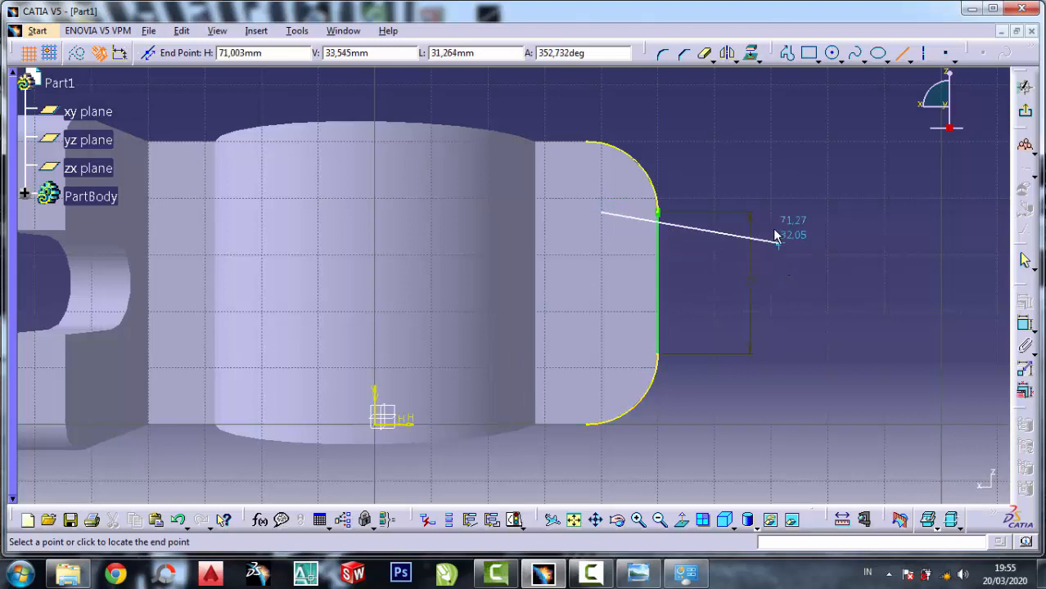
left_click(658, 214)
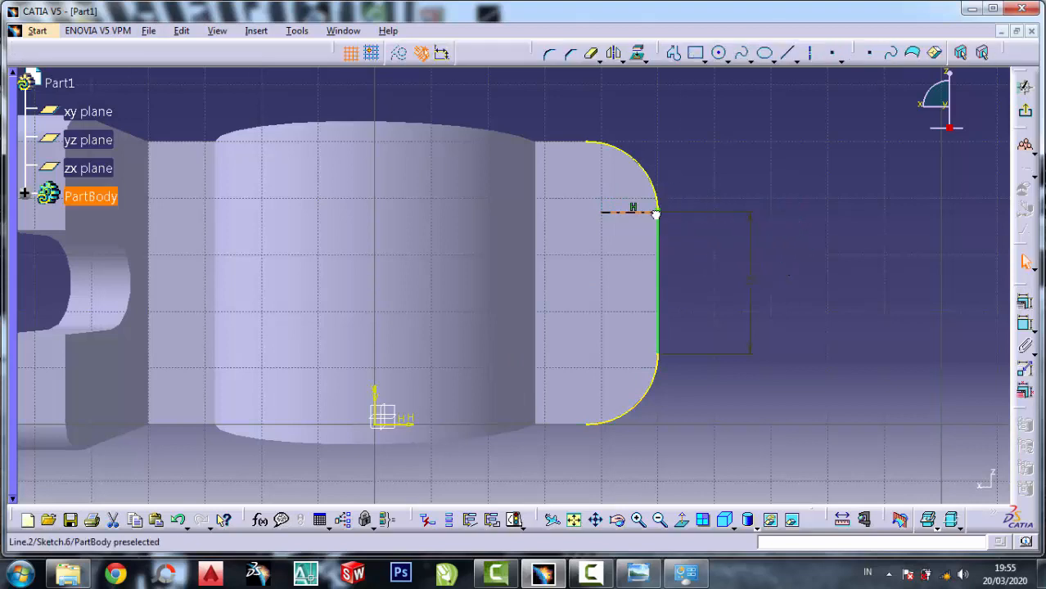
Draw a circle centred on the horizontal line's inner end and dimension its diameter as 10 mm.
left_click(719, 52)
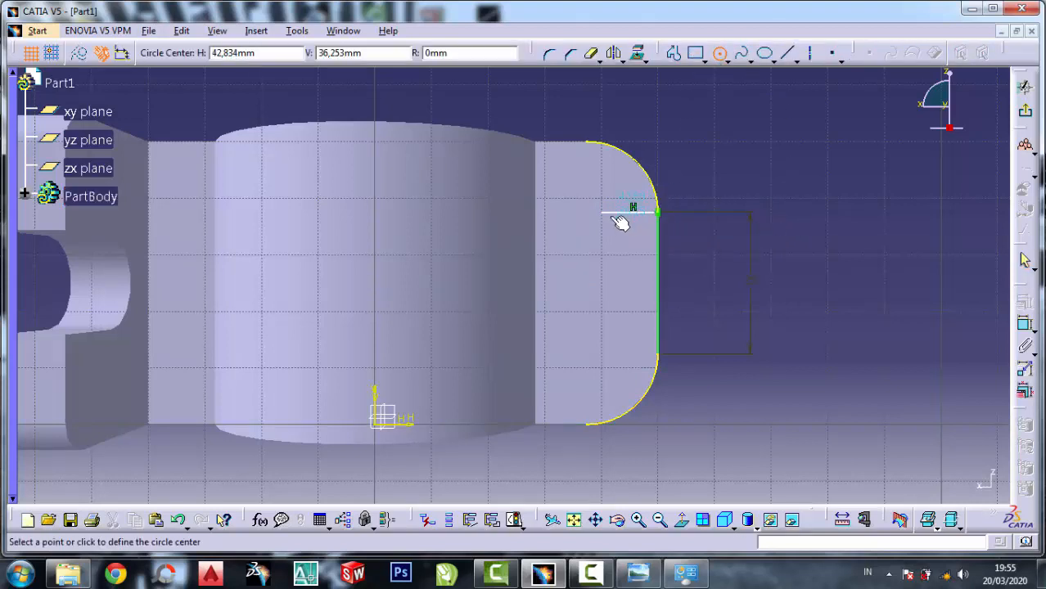
left_click(602, 212)
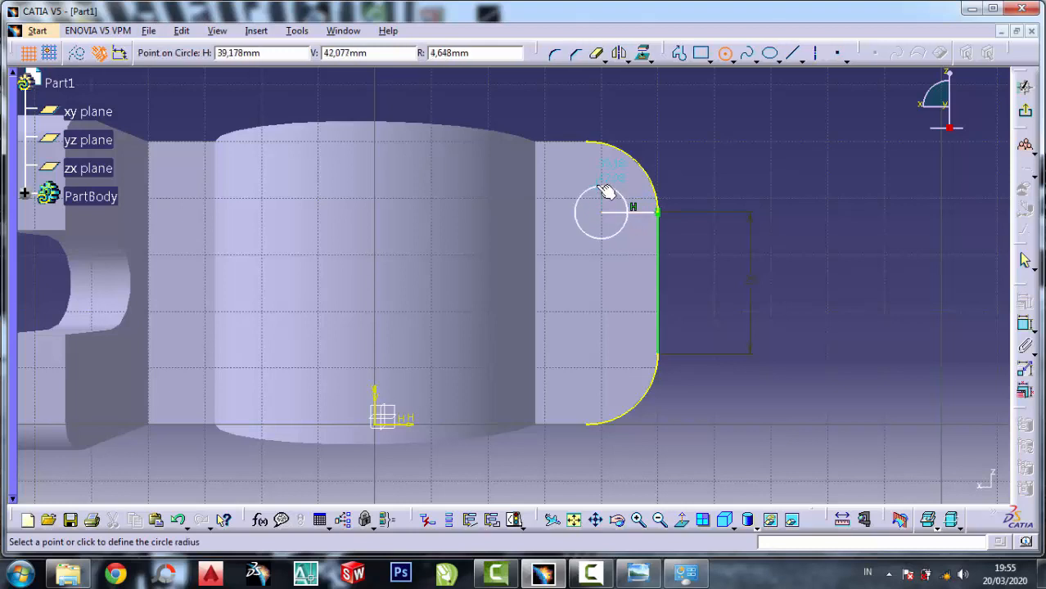
left_click(610, 183)
left_click(1025, 326)
left_click(622, 191)
left_click(830, 231)
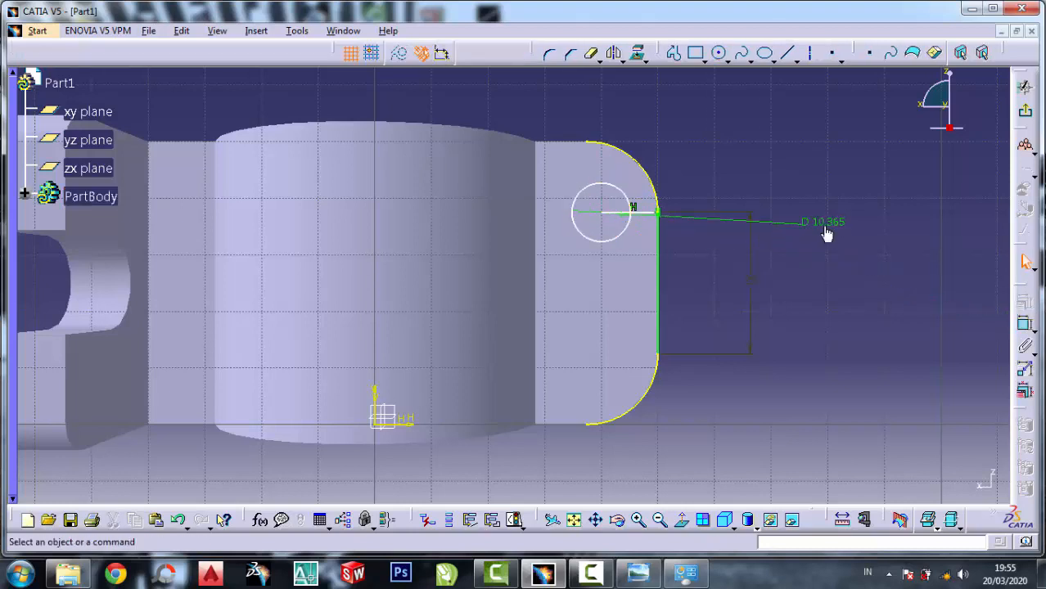
double_click(827, 223)
type("10")
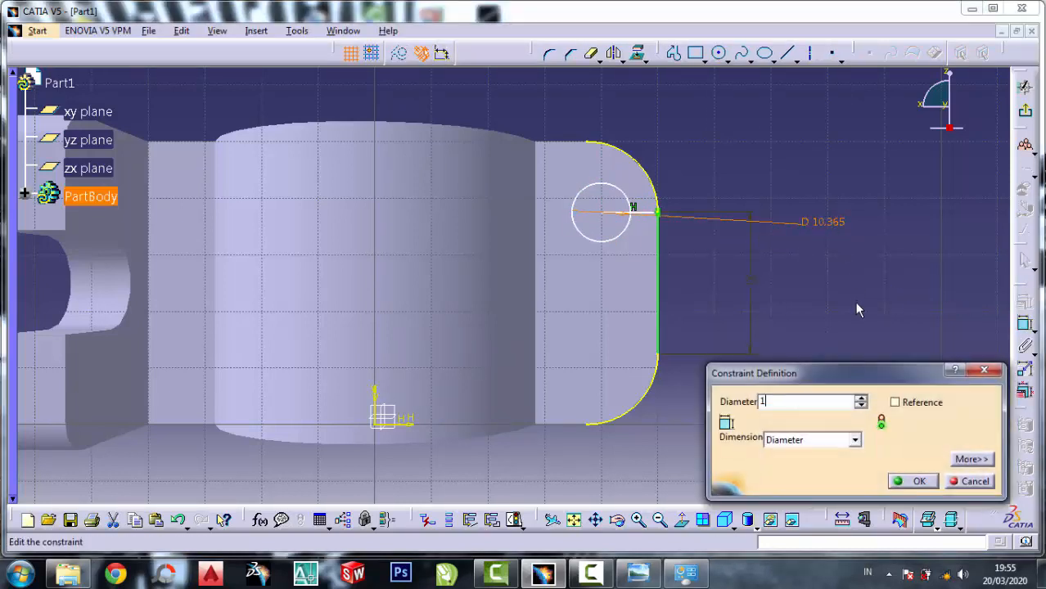
left_click(919, 488)
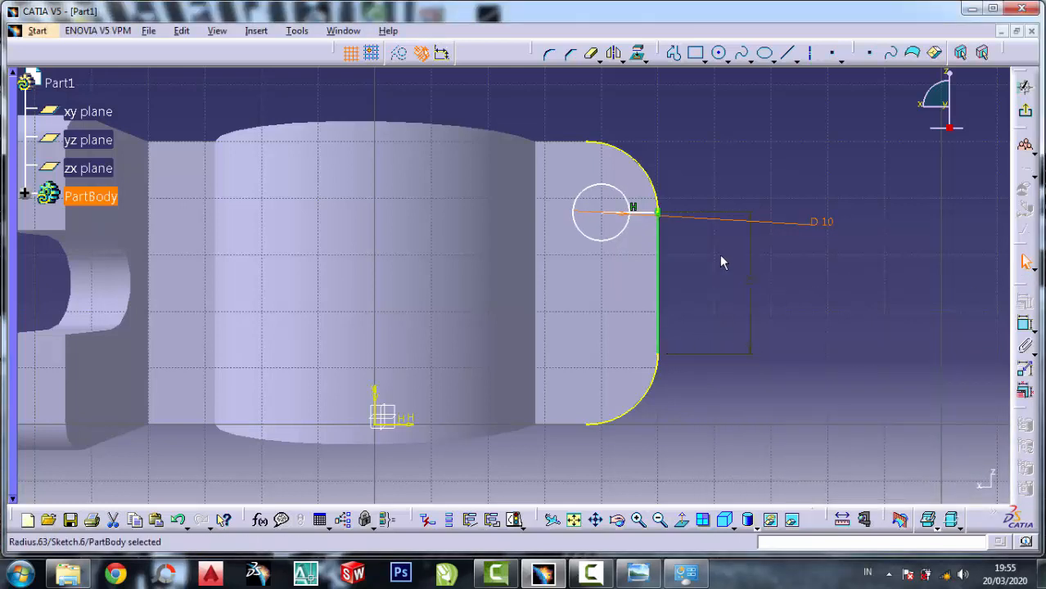
Draw a horizontal axis from the midpoint of the flange's vertical edge line inward across the flange.
left_click(809, 52)
left_click(663, 280)
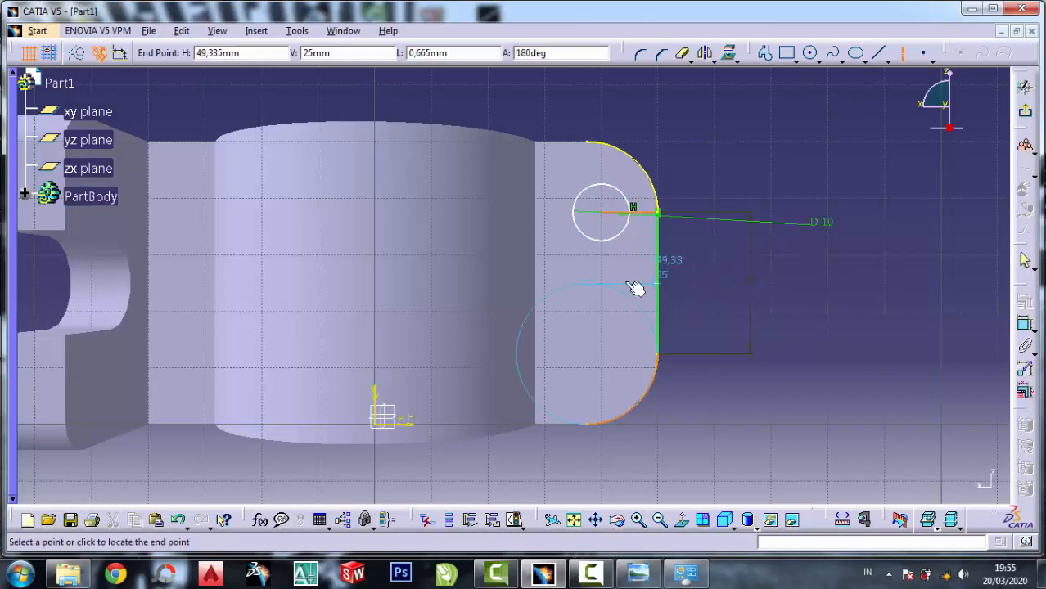
left_click(586, 284)
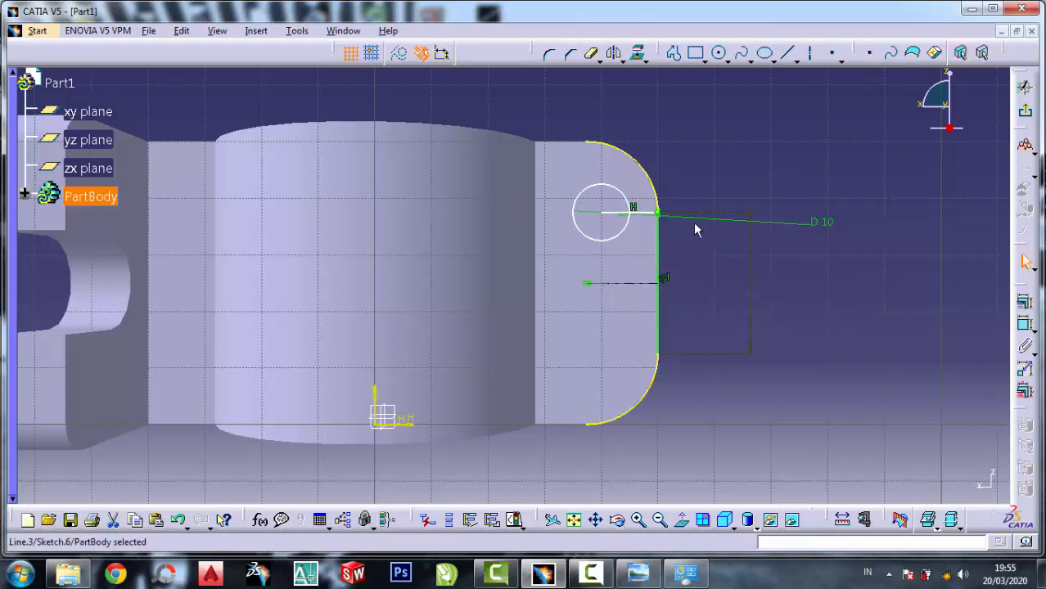
left_click(963, 222)
Mirror the 10 mm circle about the horizontal axis to create the flange's second hole profile.
left_click(619, 59)
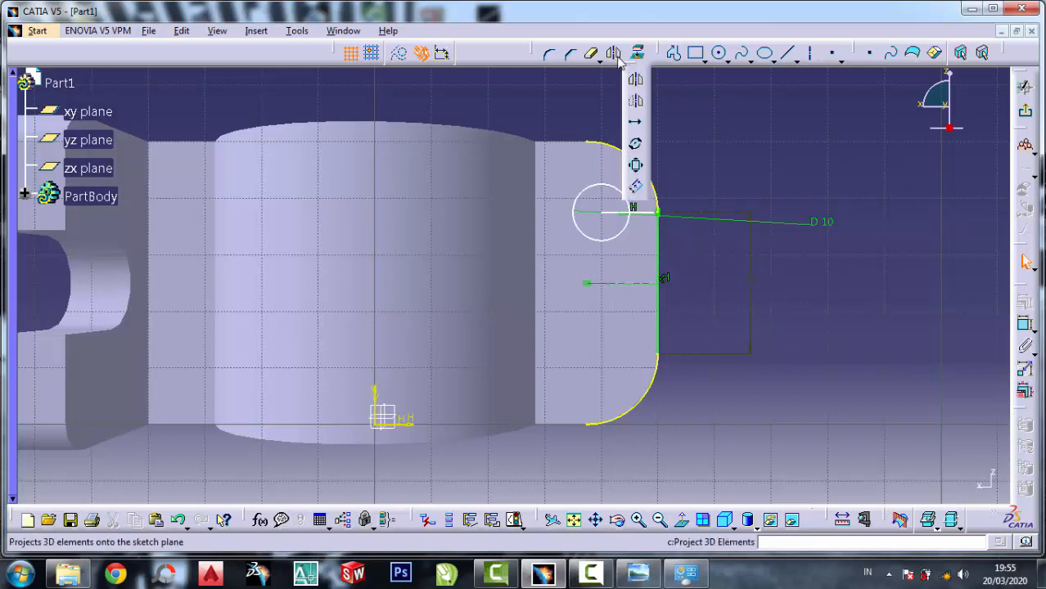
left_click(614, 54)
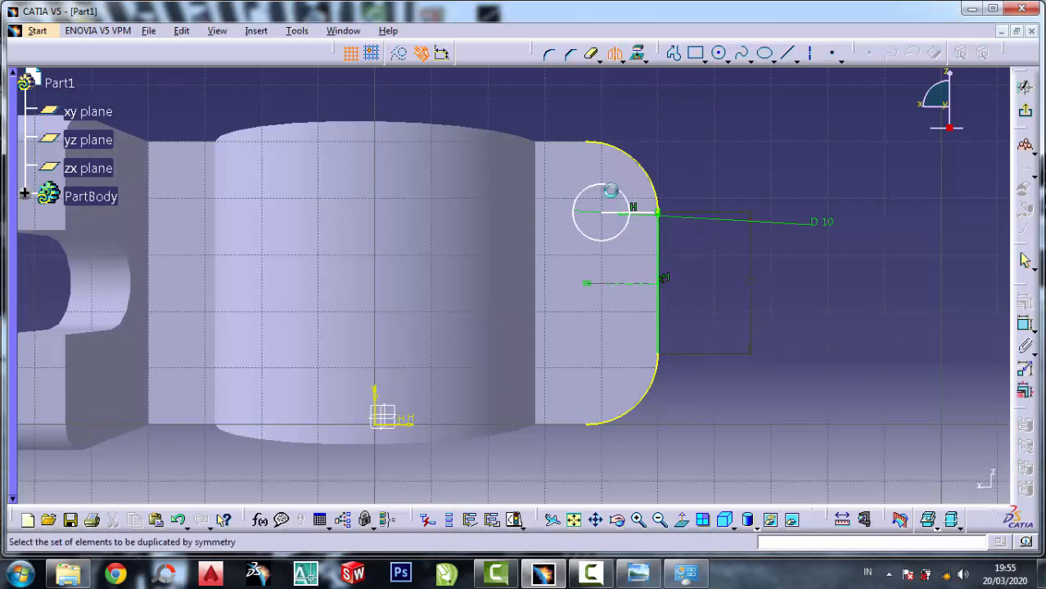
left_click(627, 205)
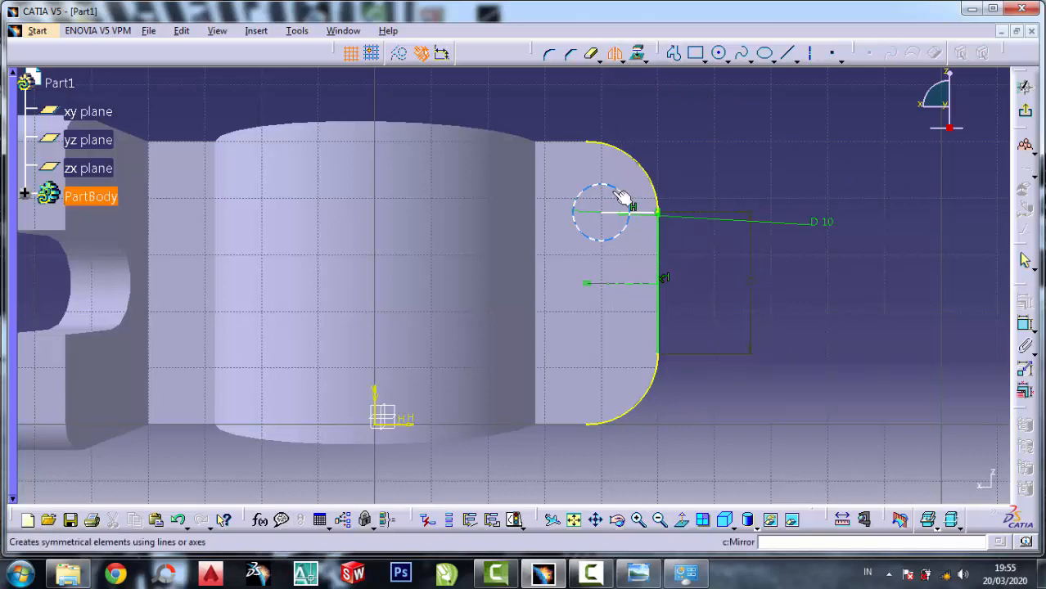
left_click(641, 286)
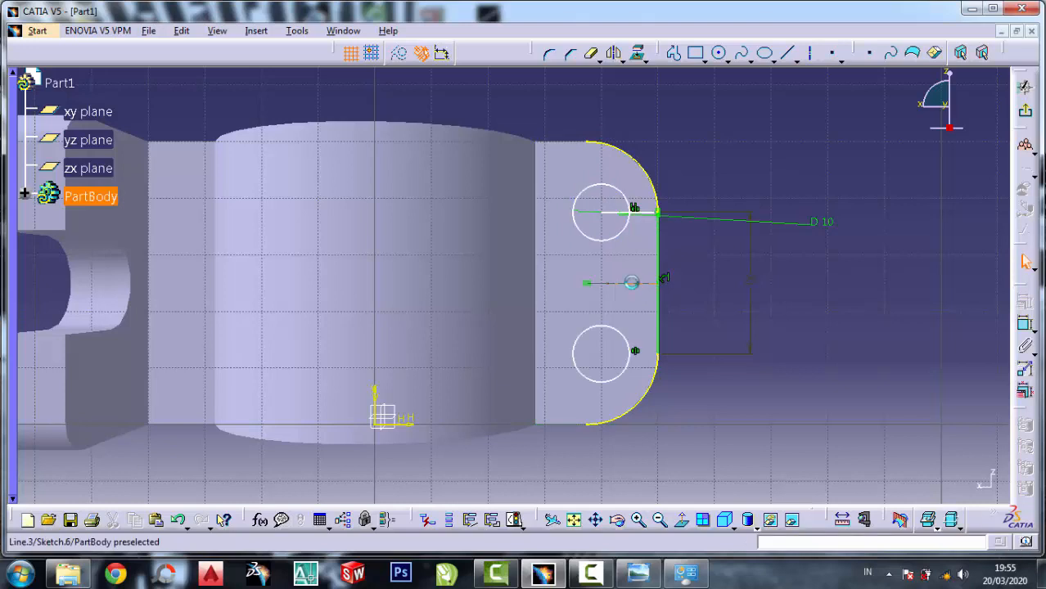
Cut the two projected corner arcs out of the flange hole sketch.
left_click(660, 376)
right_click(659, 373)
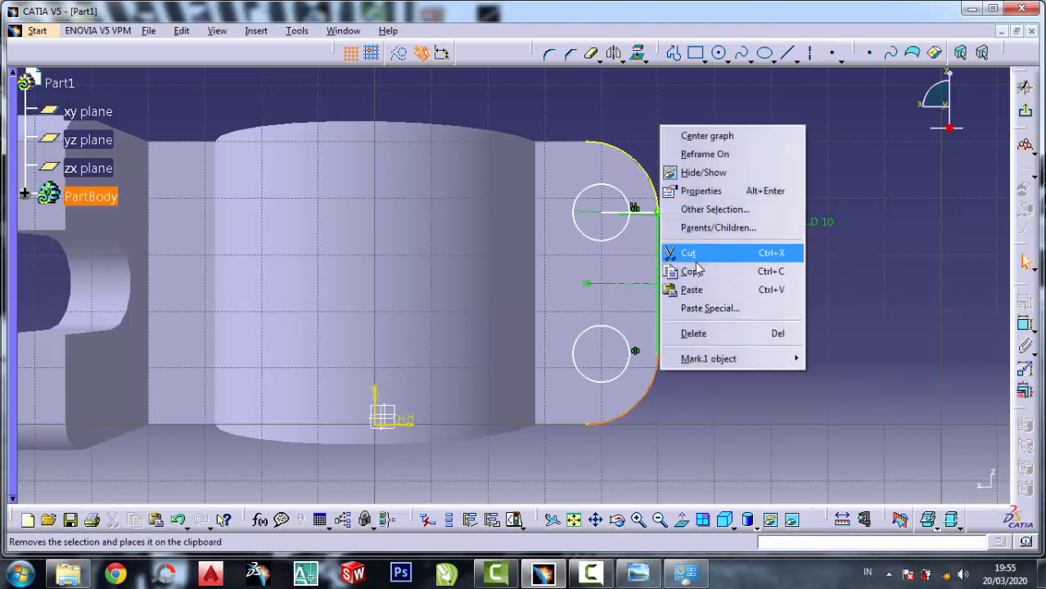
left_click(698, 250)
right_click(661, 180)
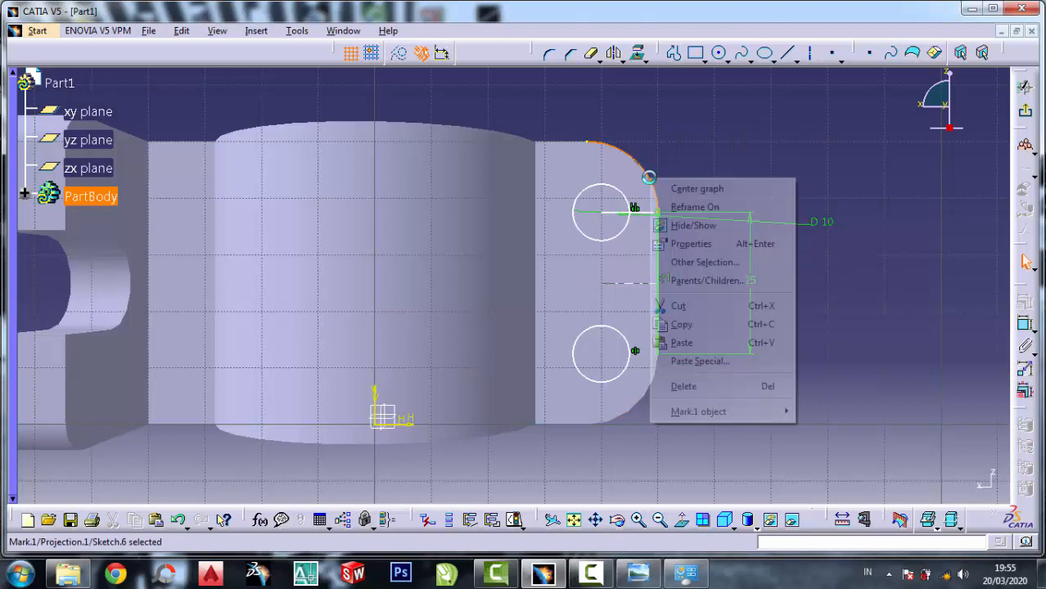
left_click(704, 306)
Cut the vertical edge line, the short horizontal line and the mirror axis from the sketch, leaving only the two circles.
right_click(660, 253)
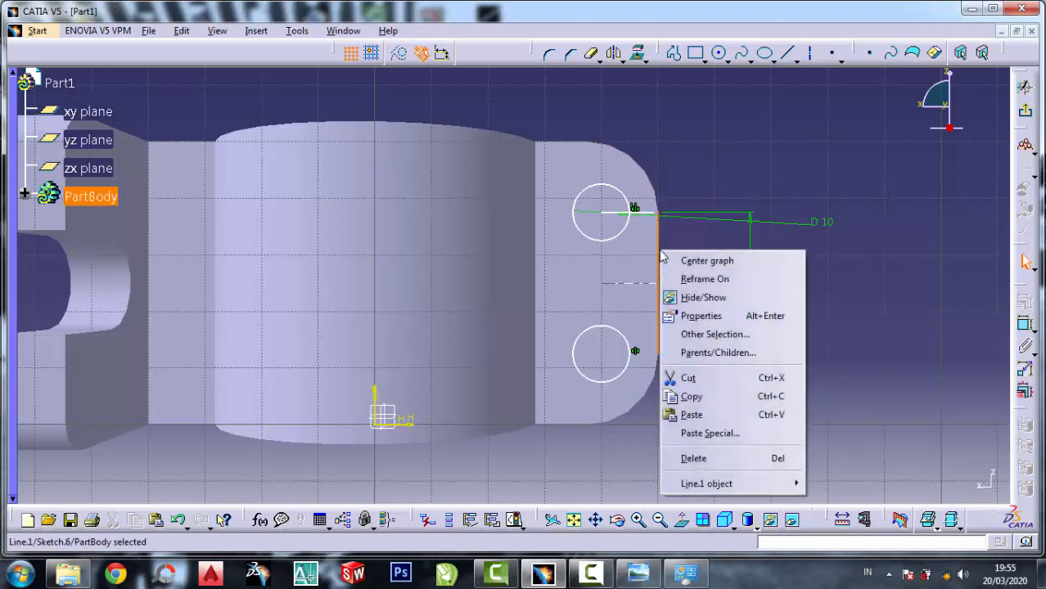
left_click(709, 381)
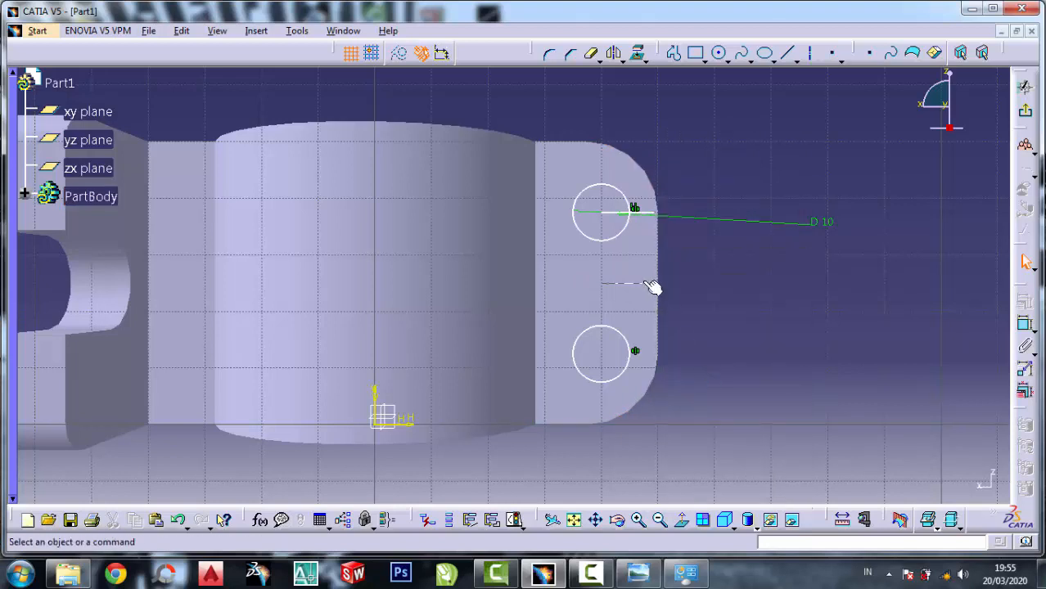
right_click(649, 215)
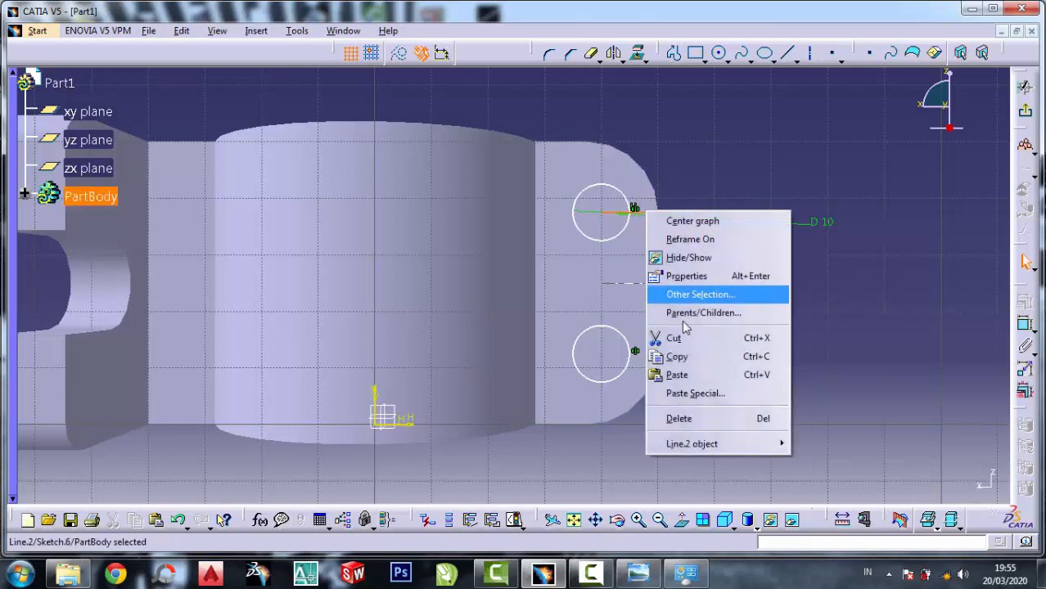
right_click(629, 284)
left_click(702, 412)
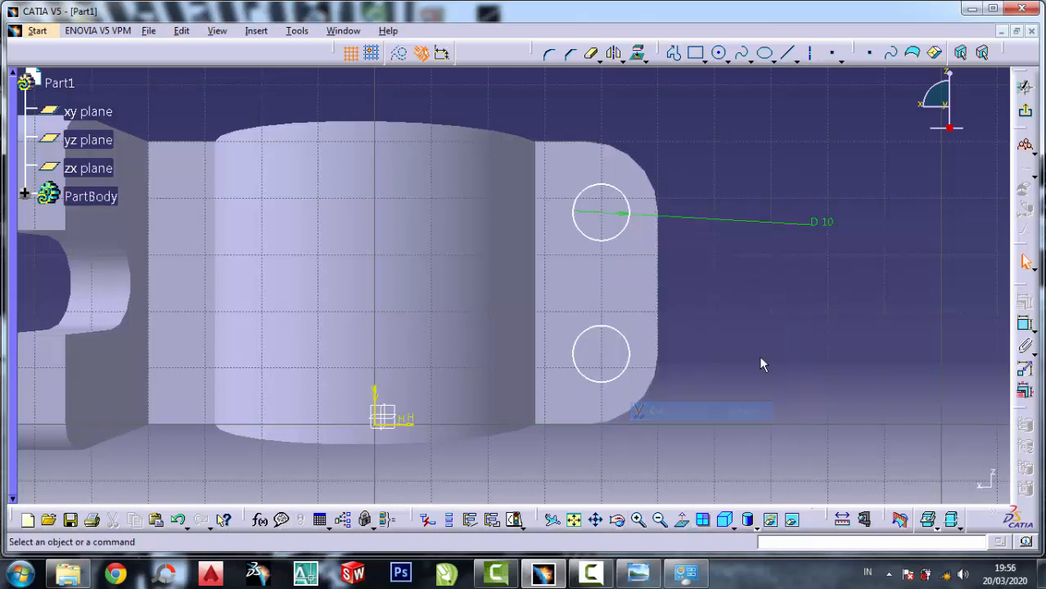
Exit the sketch and cut a pocket from the two circles through the filleted flange.
left_click(1026, 111)
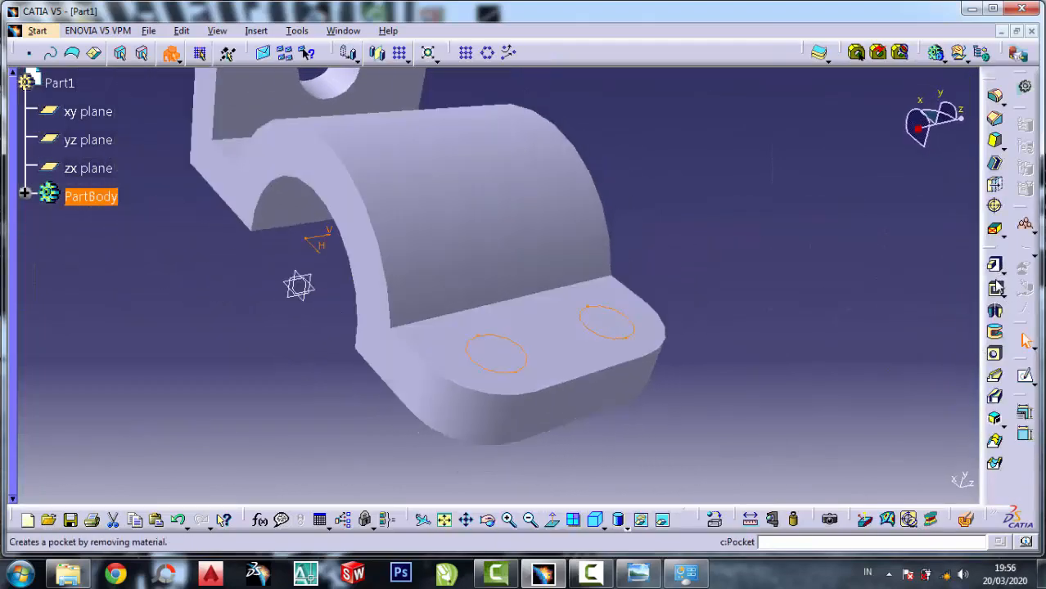
left_click(994, 288)
left_click(814, 485)
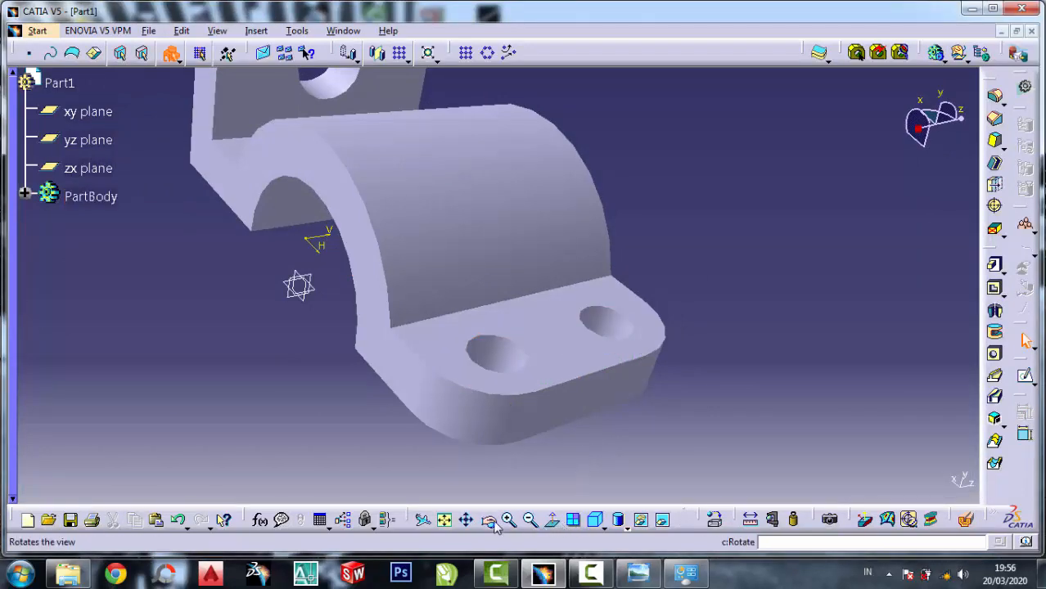
Inspect the bracket from several angles and compare it side by side with the Prop3DCAD-14 reference drawing in Windows Photo Viewer.
middle_click_drag(591, 304, 633, 393)
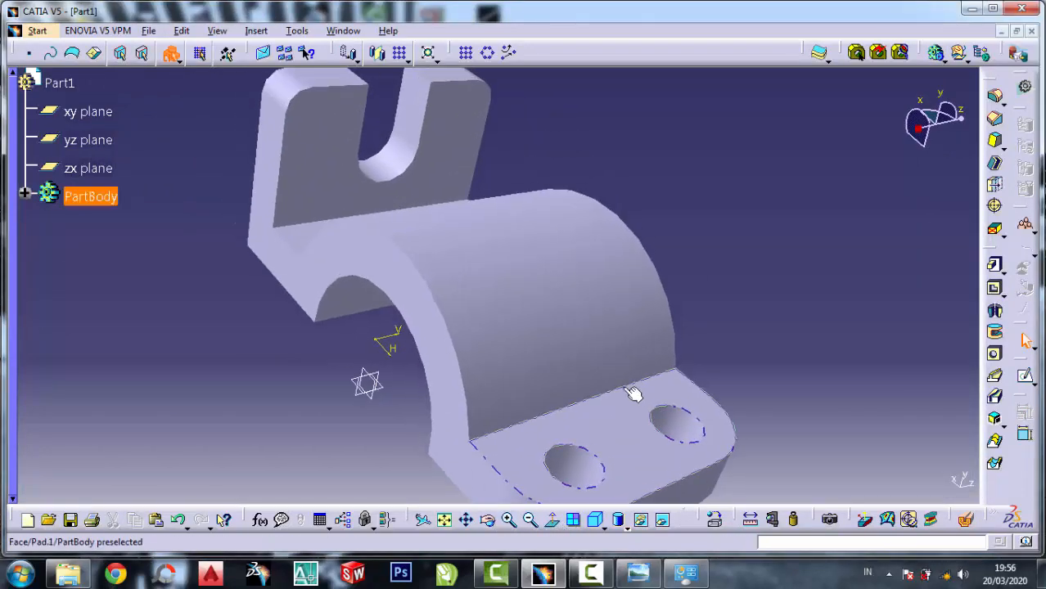
left_click(487, 520)
middle_click_drag(560, 473, 479, 415)
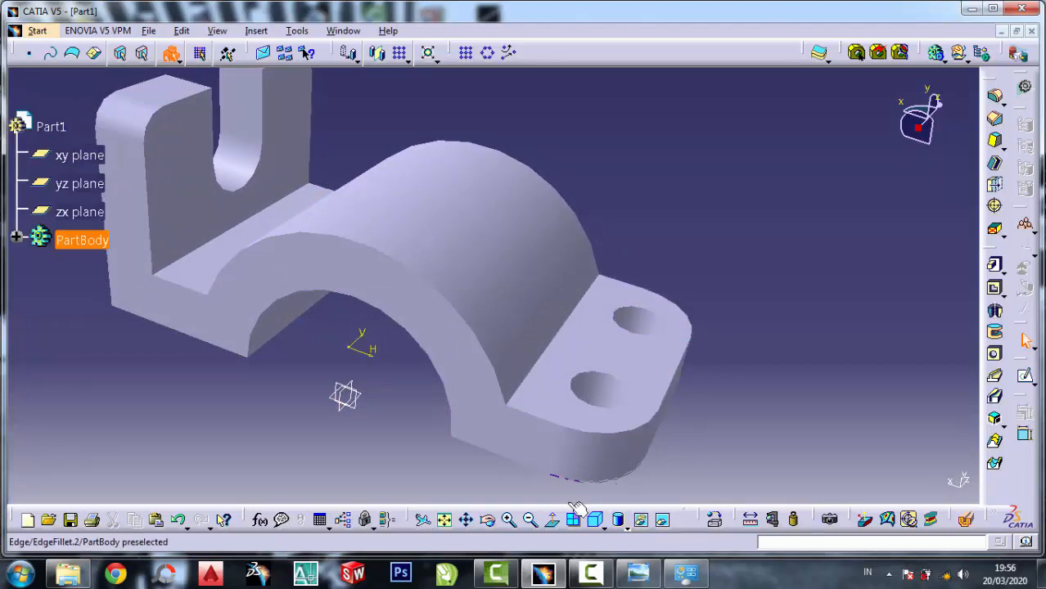
left_click(531, 520)
middle_click_drag(542, 182, 523, 220)
left_click(488, 521)
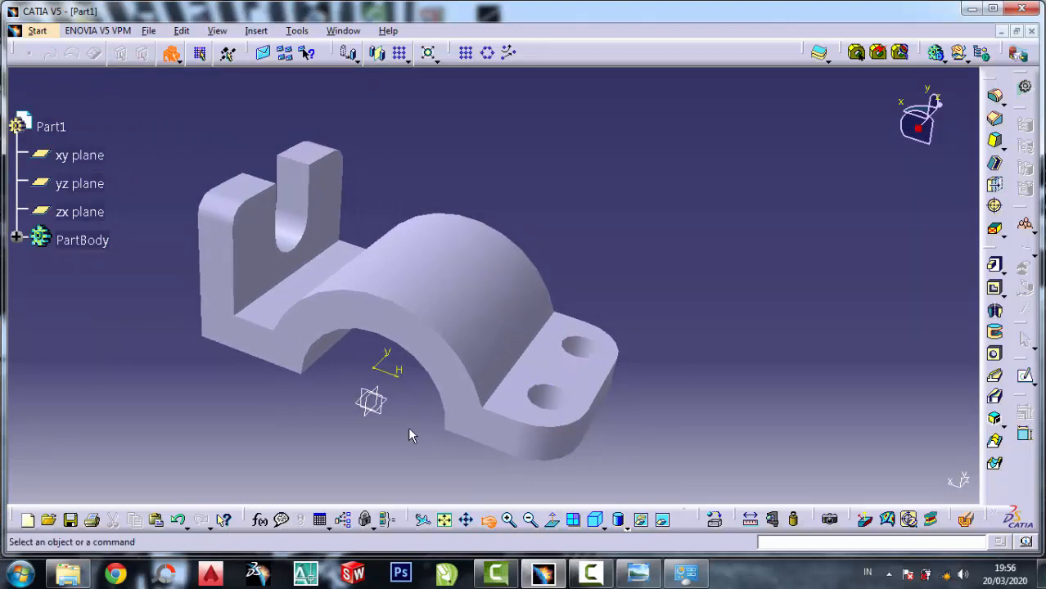
left_click_drag(411, 435, 407, 445)
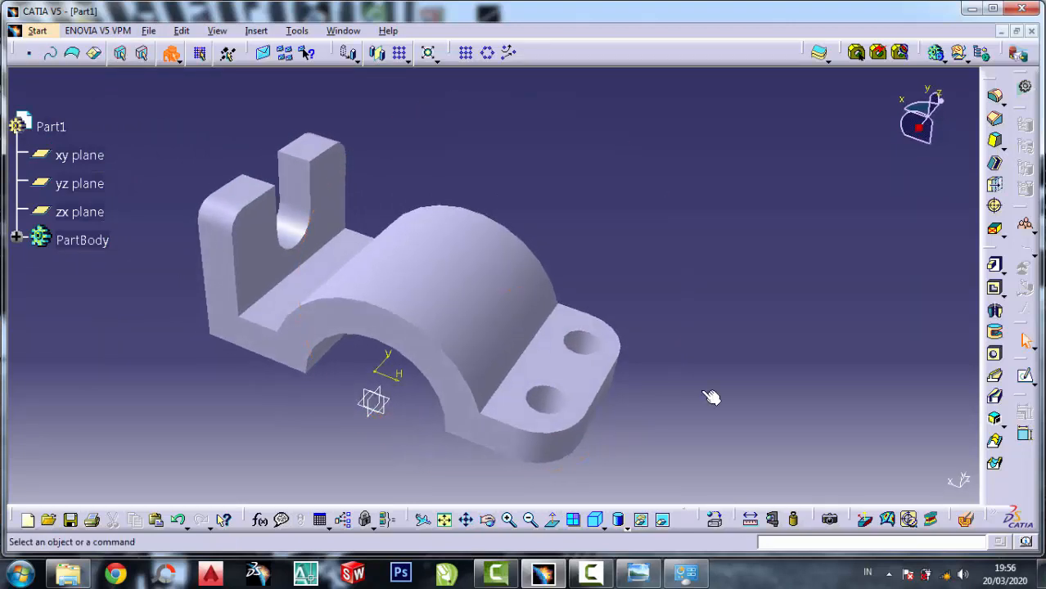
left_click(637, 575)
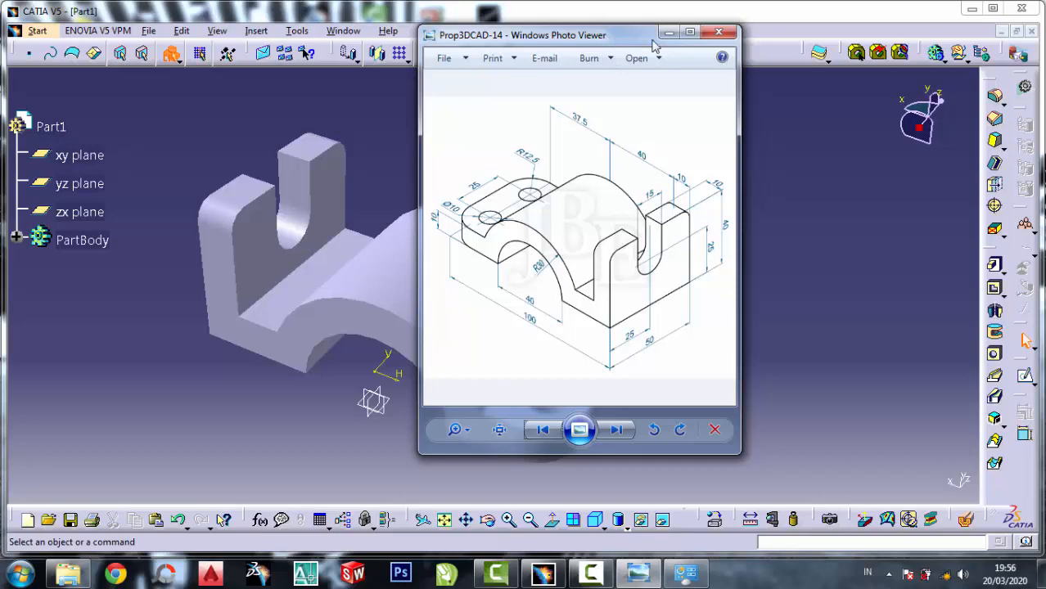
left_click_drag(653, 40, 857, 45)
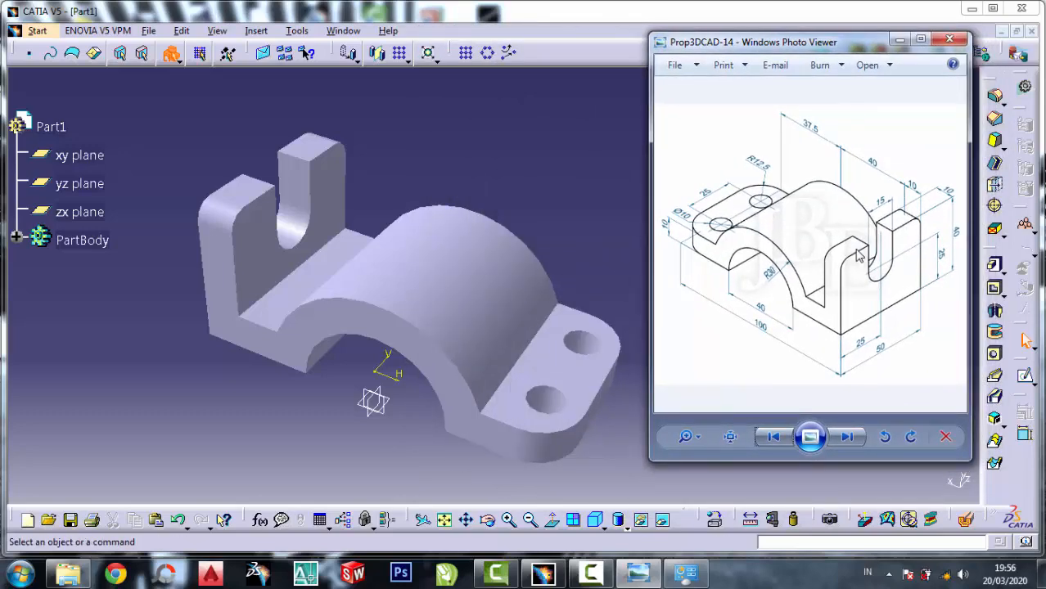